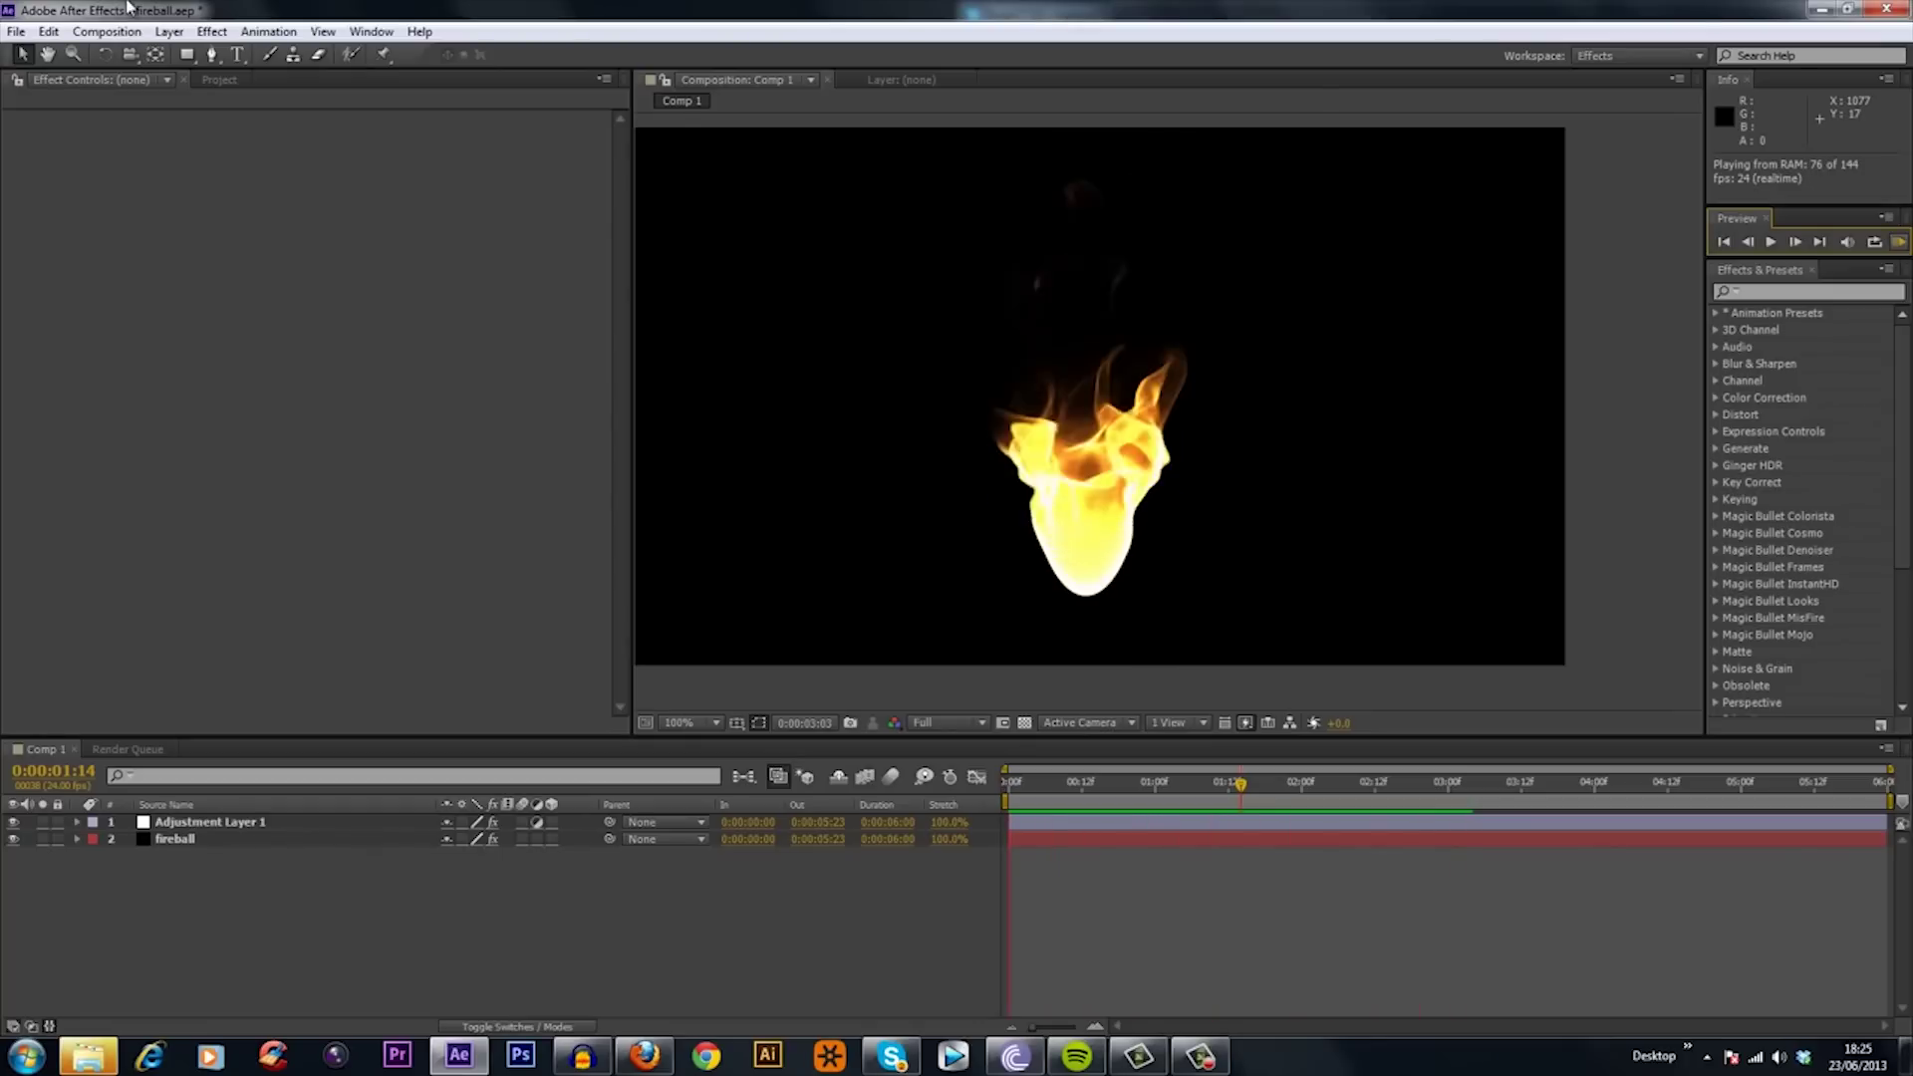
Create a new empty composition named fireball.
click(121, 30)
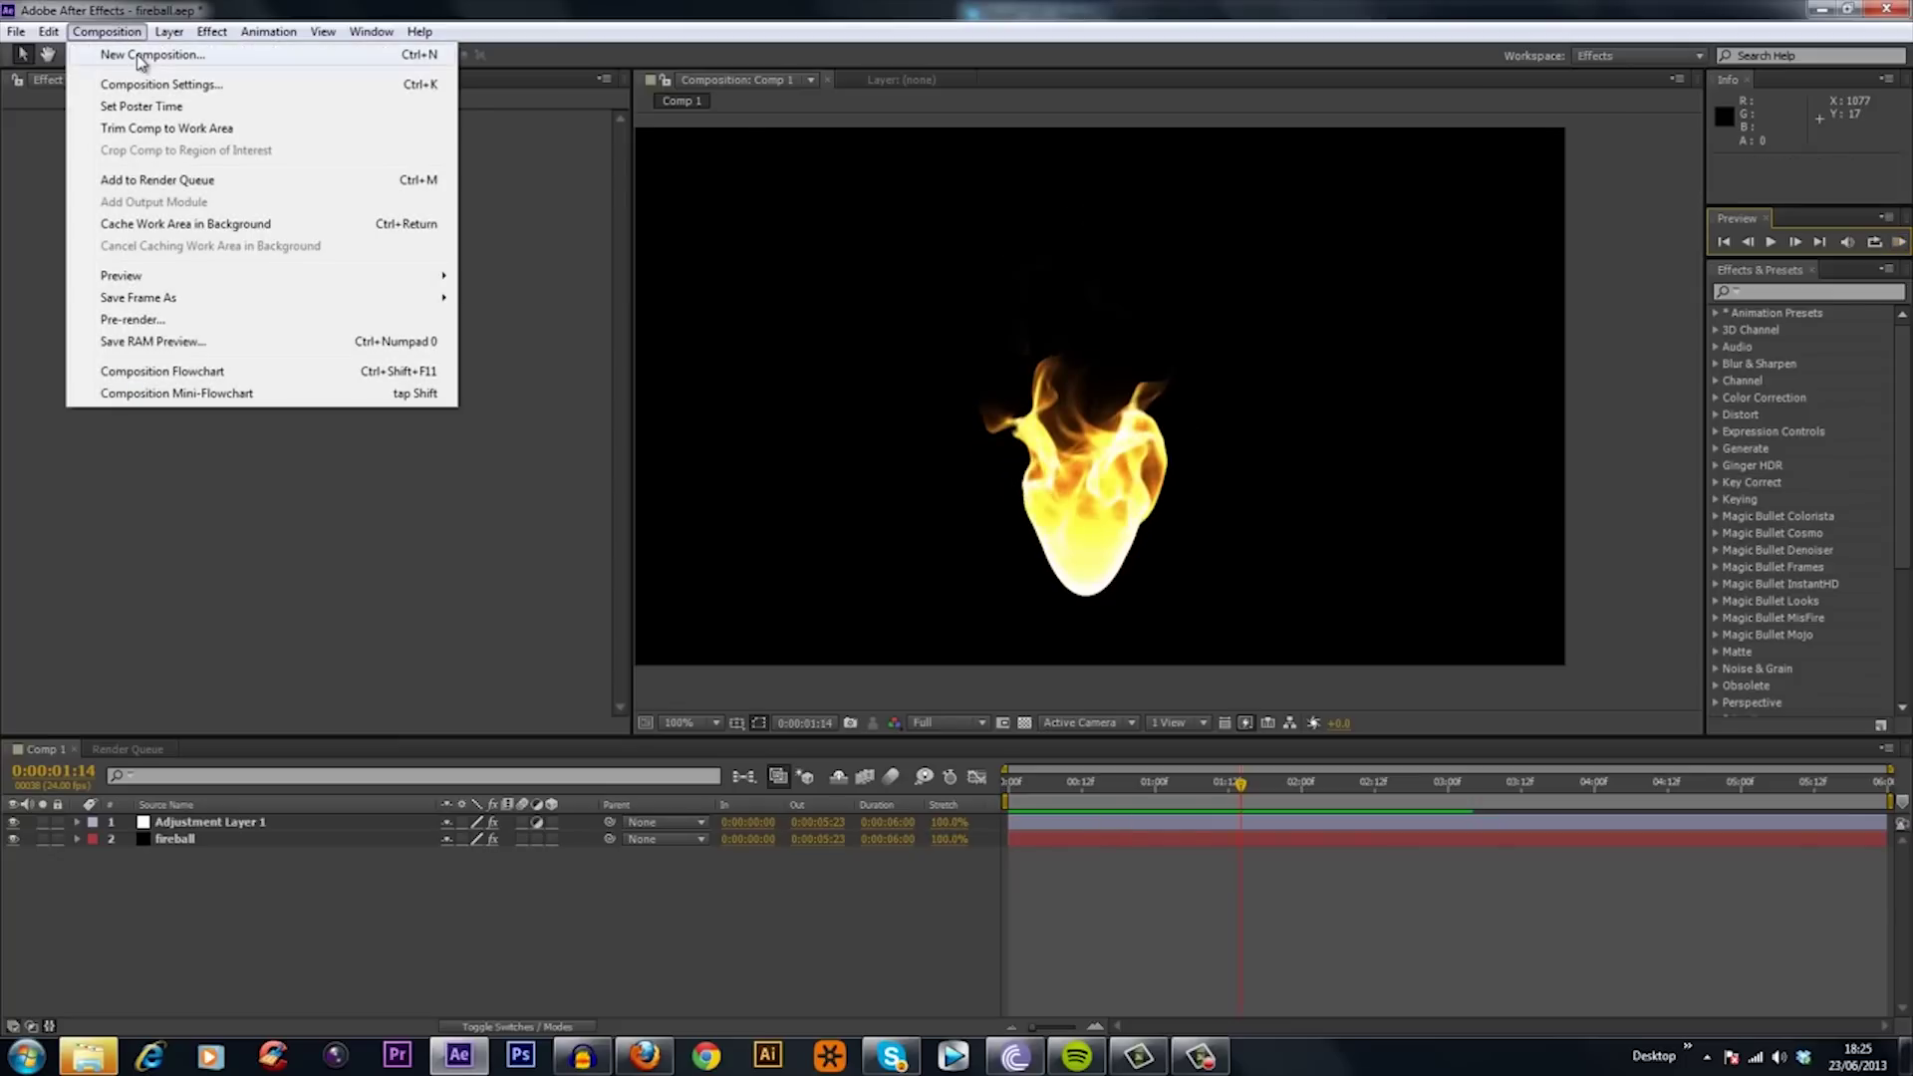
click(141, 57)
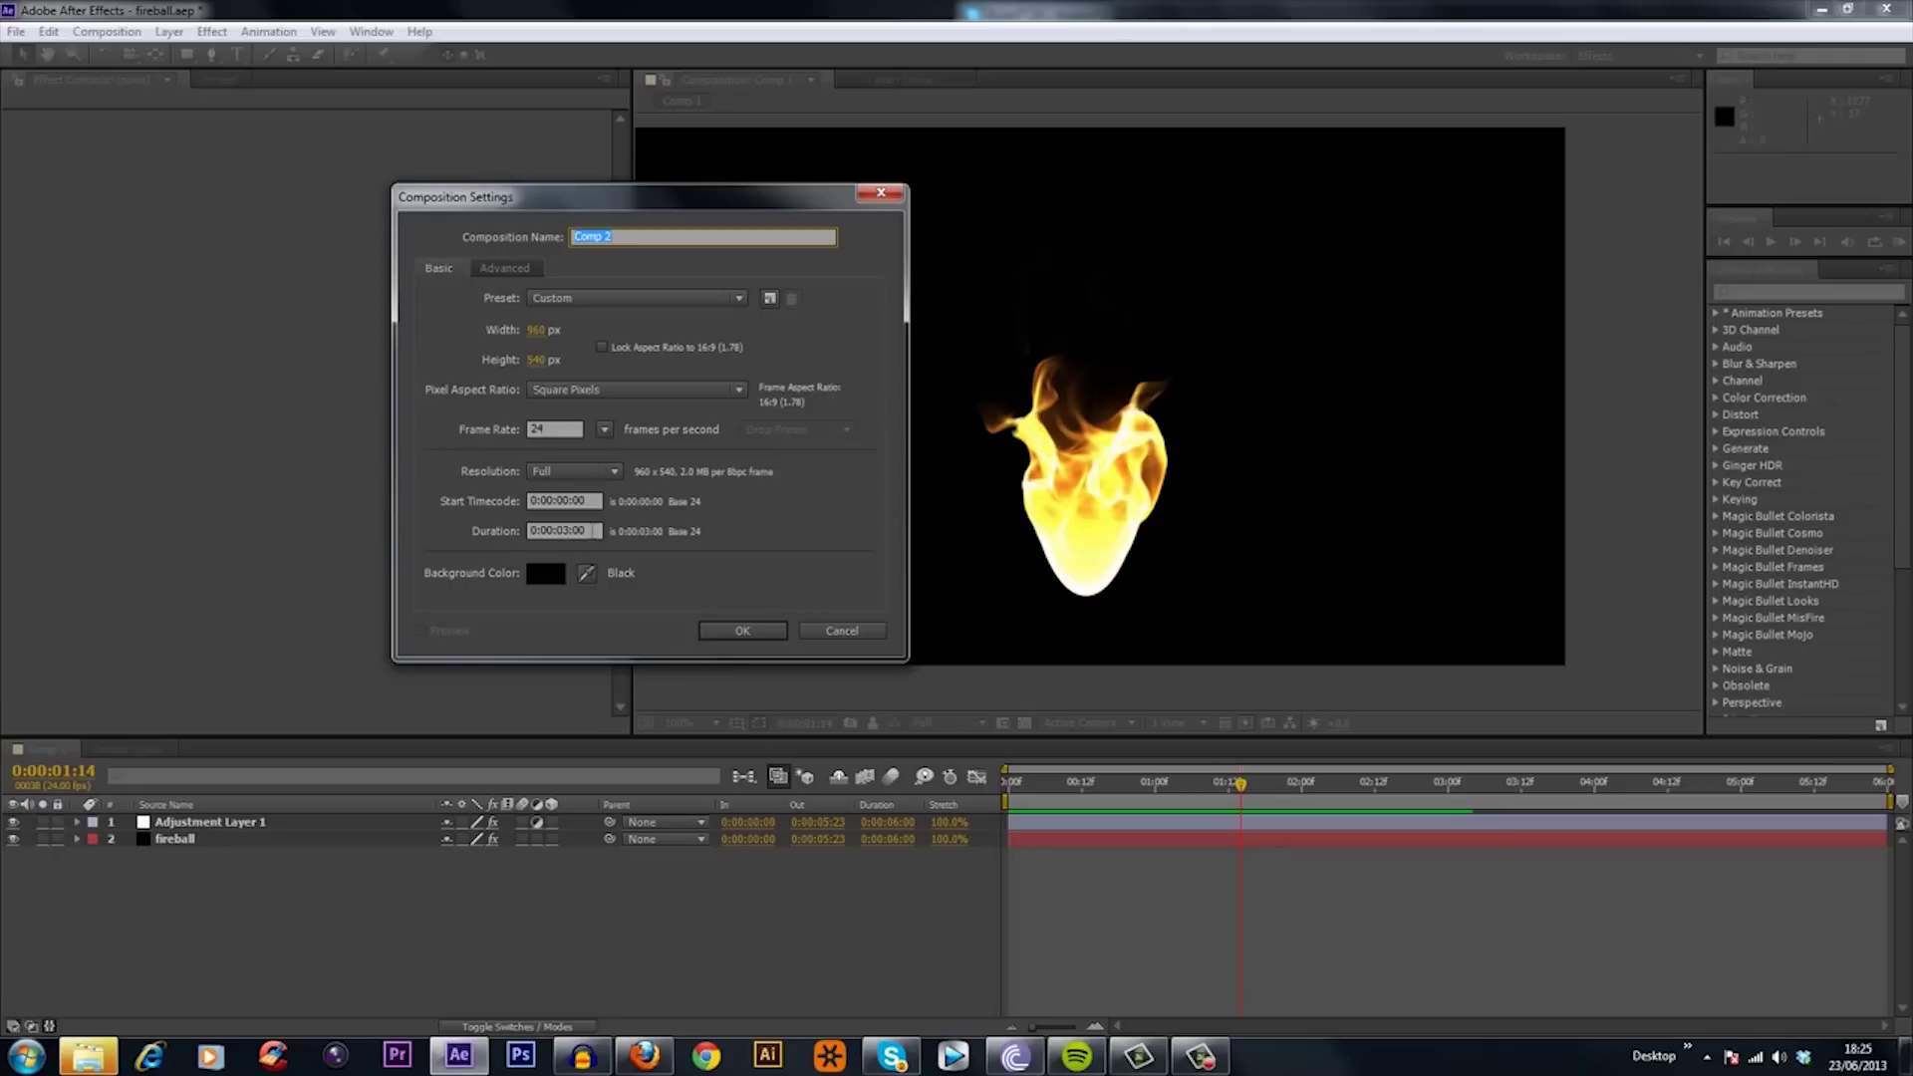
text(fireball)
key(Return)
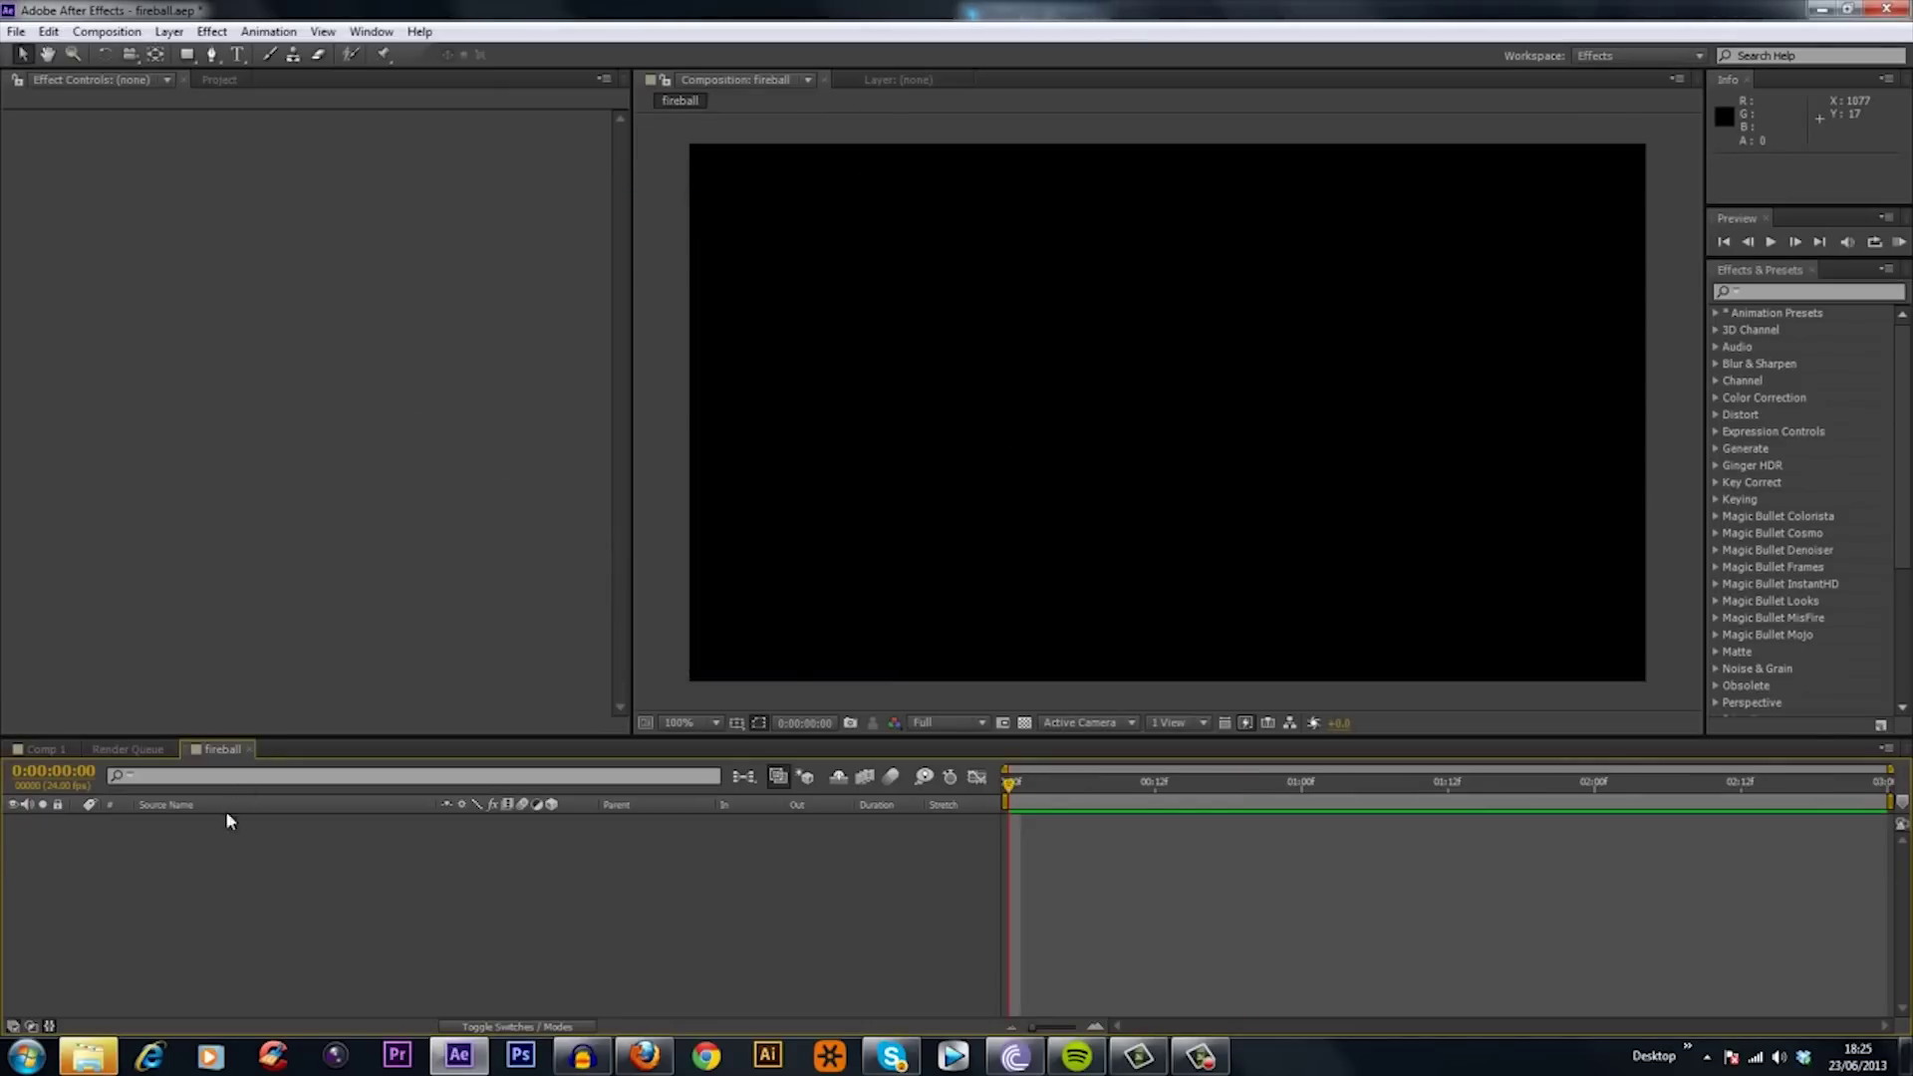
Add a new black solid layer named form to the composition.
right_click(208, 846)
mouse_move(284, 620)
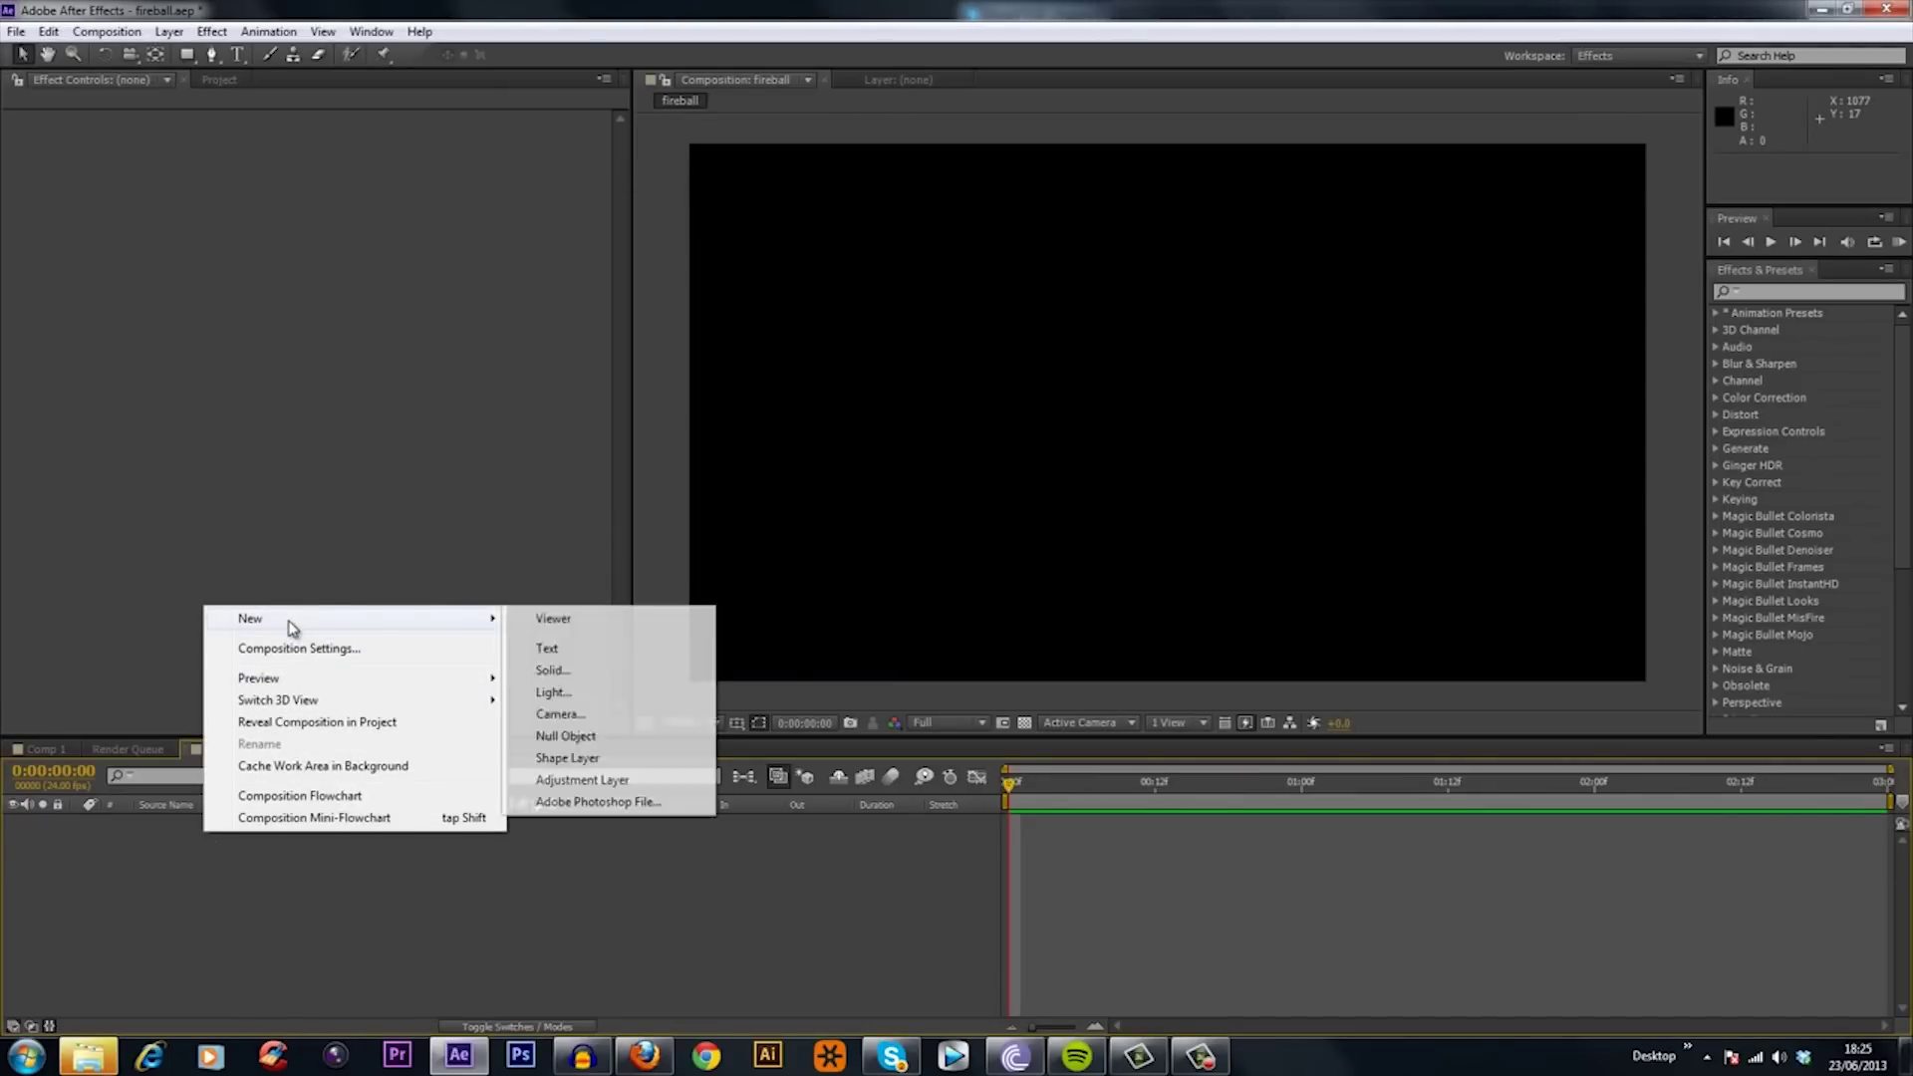
click(603, 677)
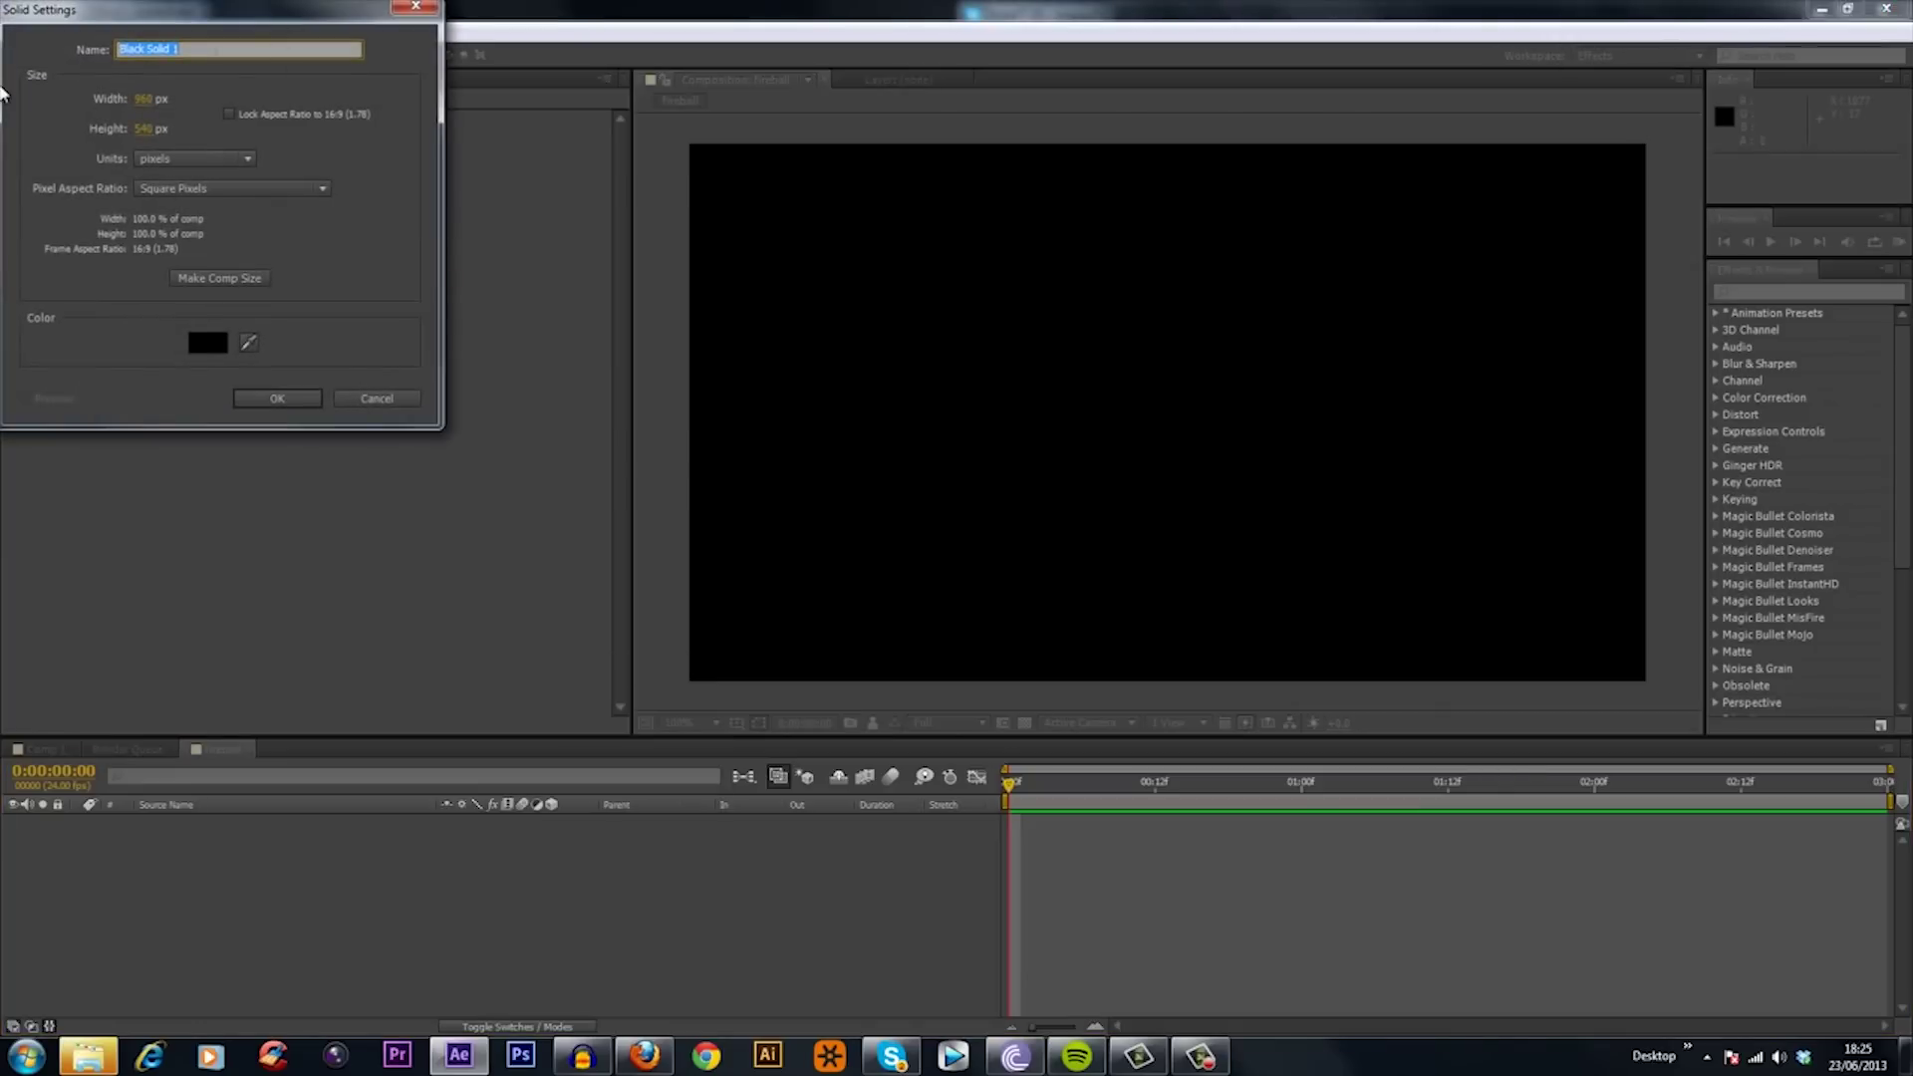
text(form)
key(Return)
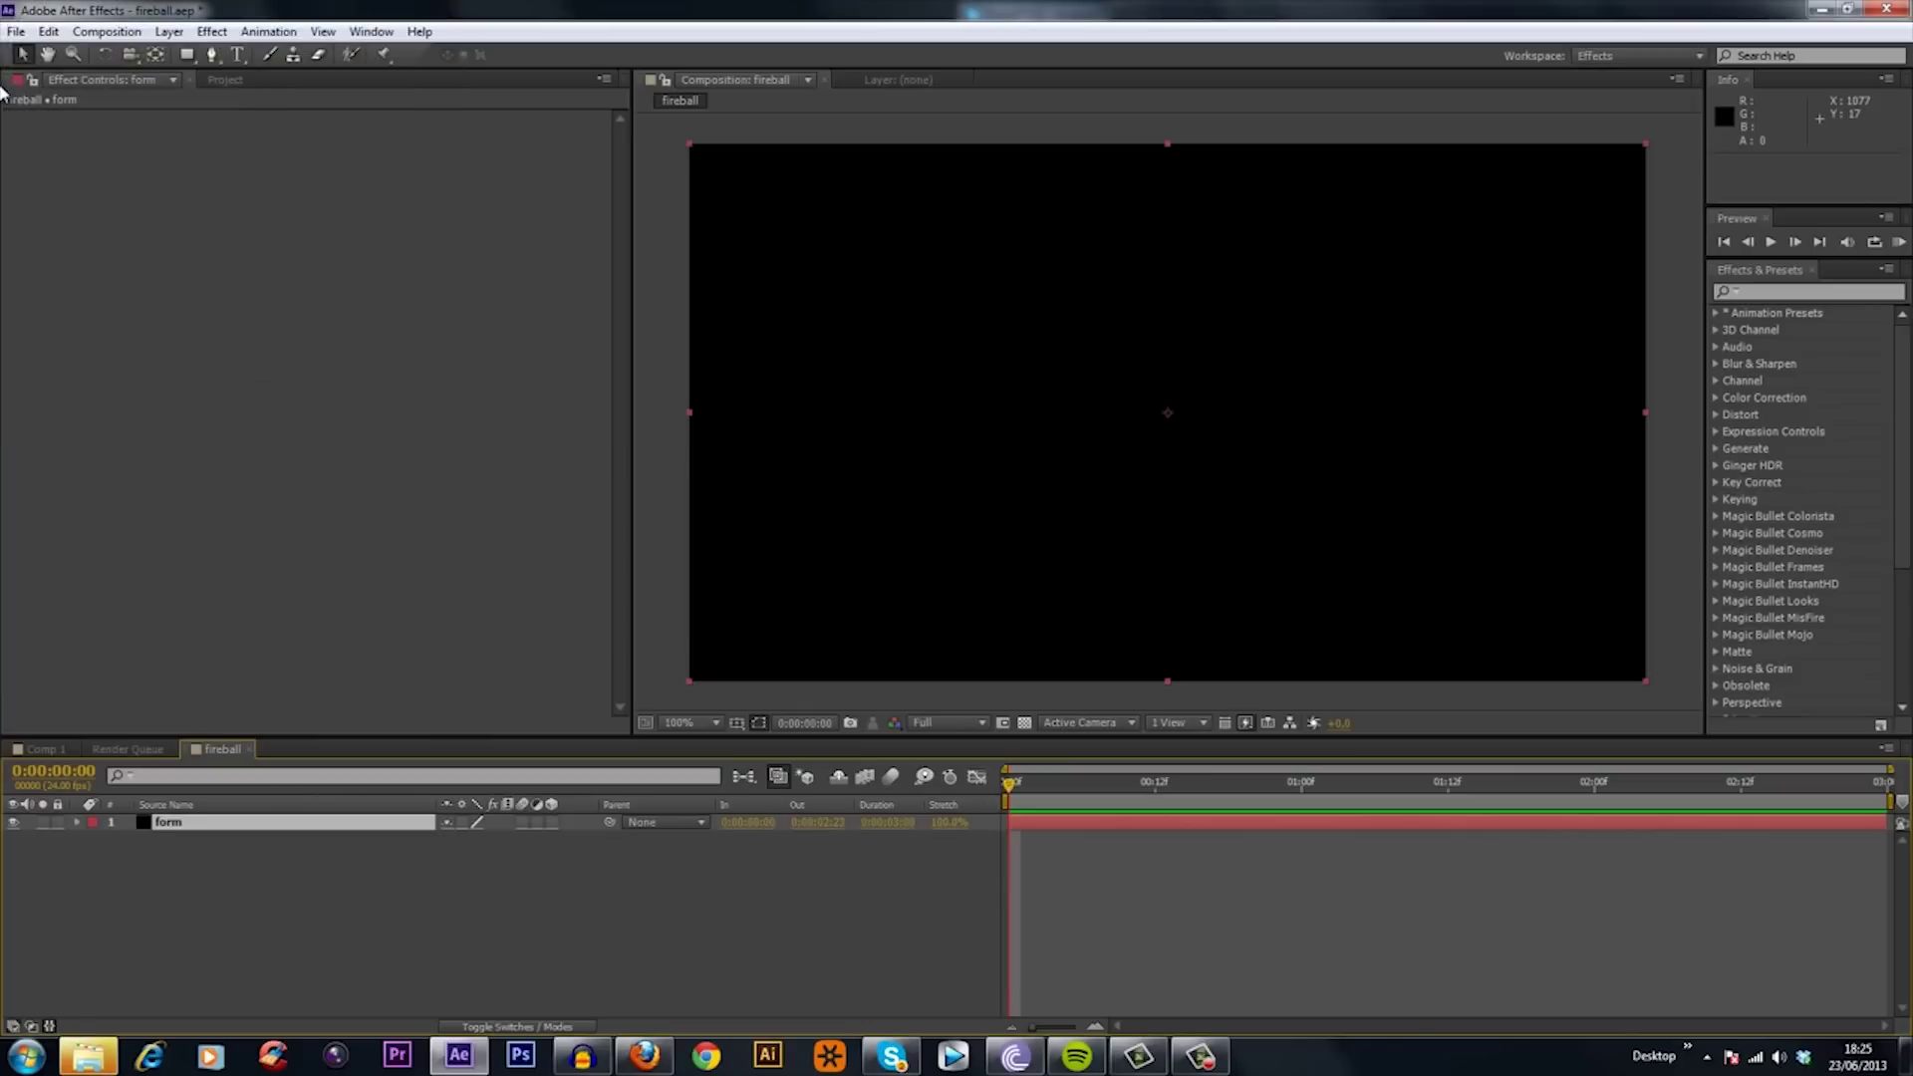
Apply Trapcode Form to the solid with Base Form Sphere - Layered and a single sphere layer.
right_click(207, 822)
mouse_move(251, 356)
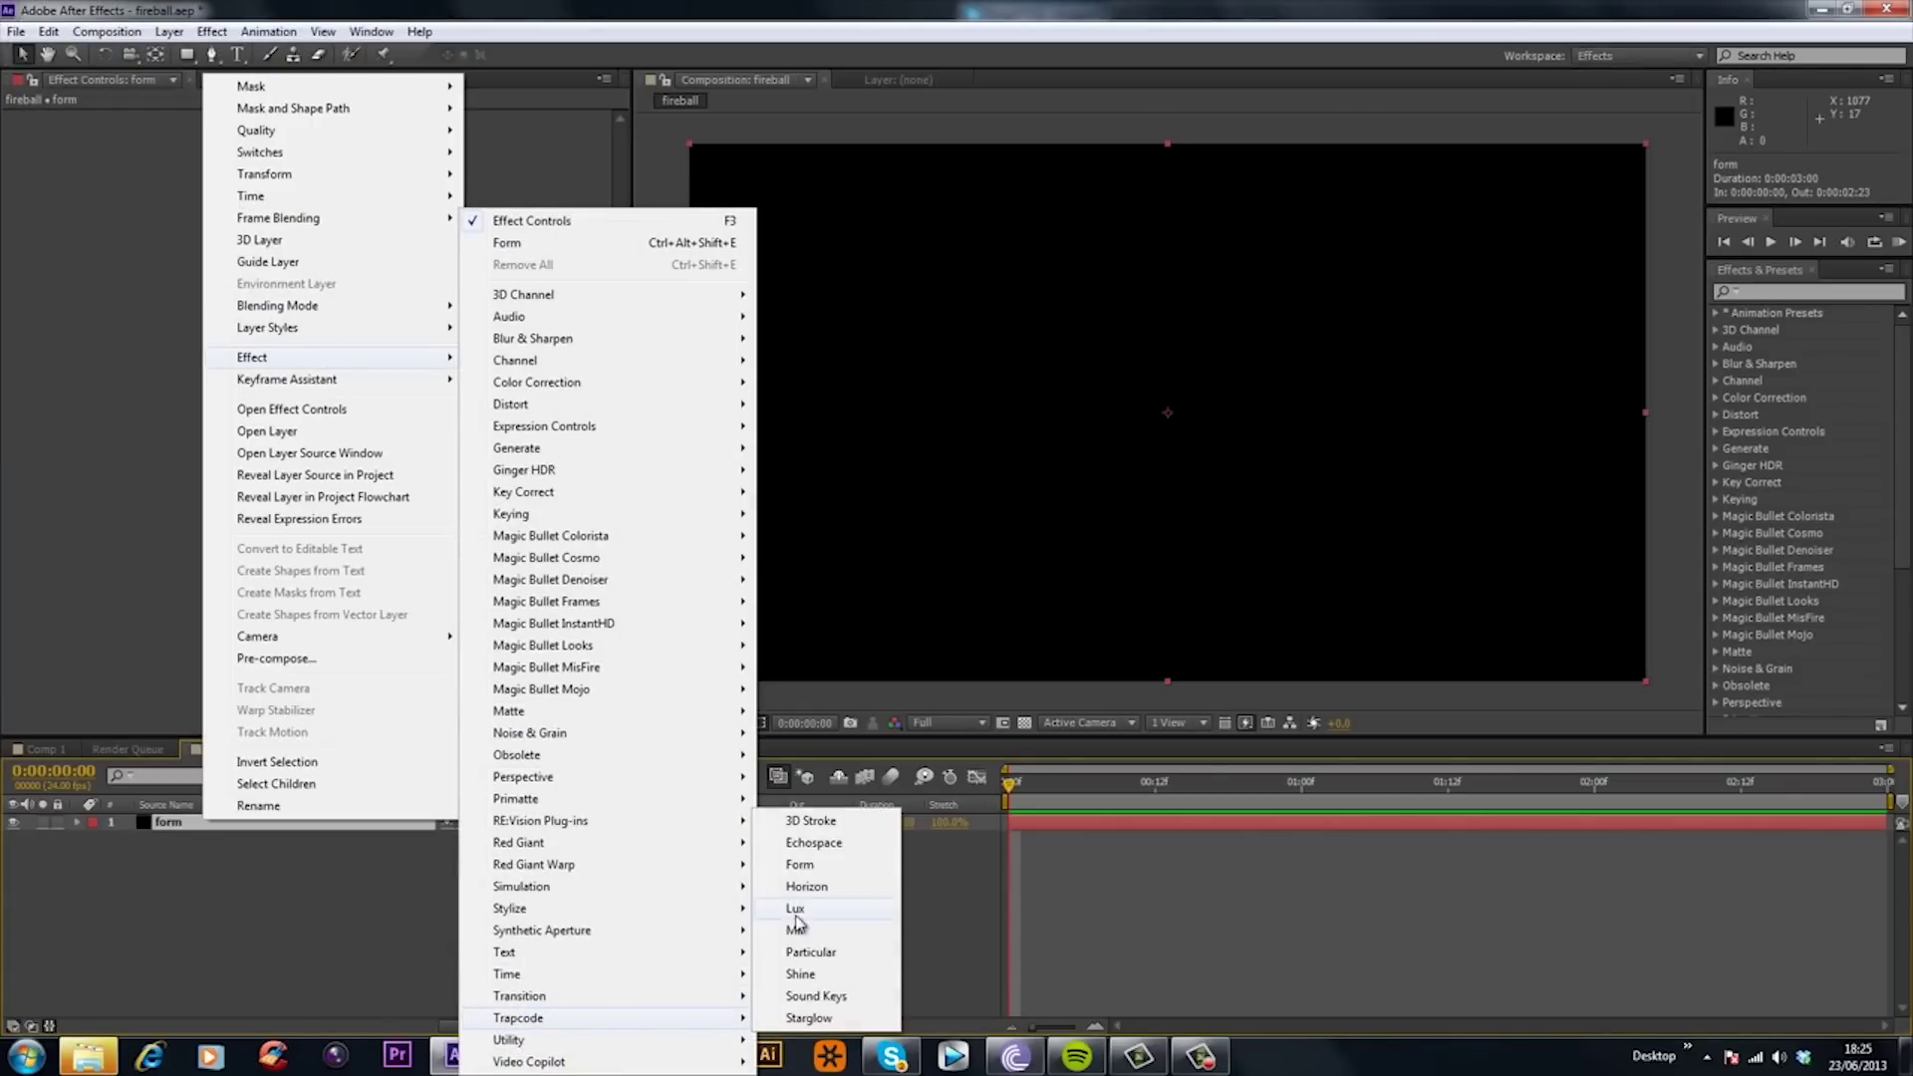
click(819, 868)
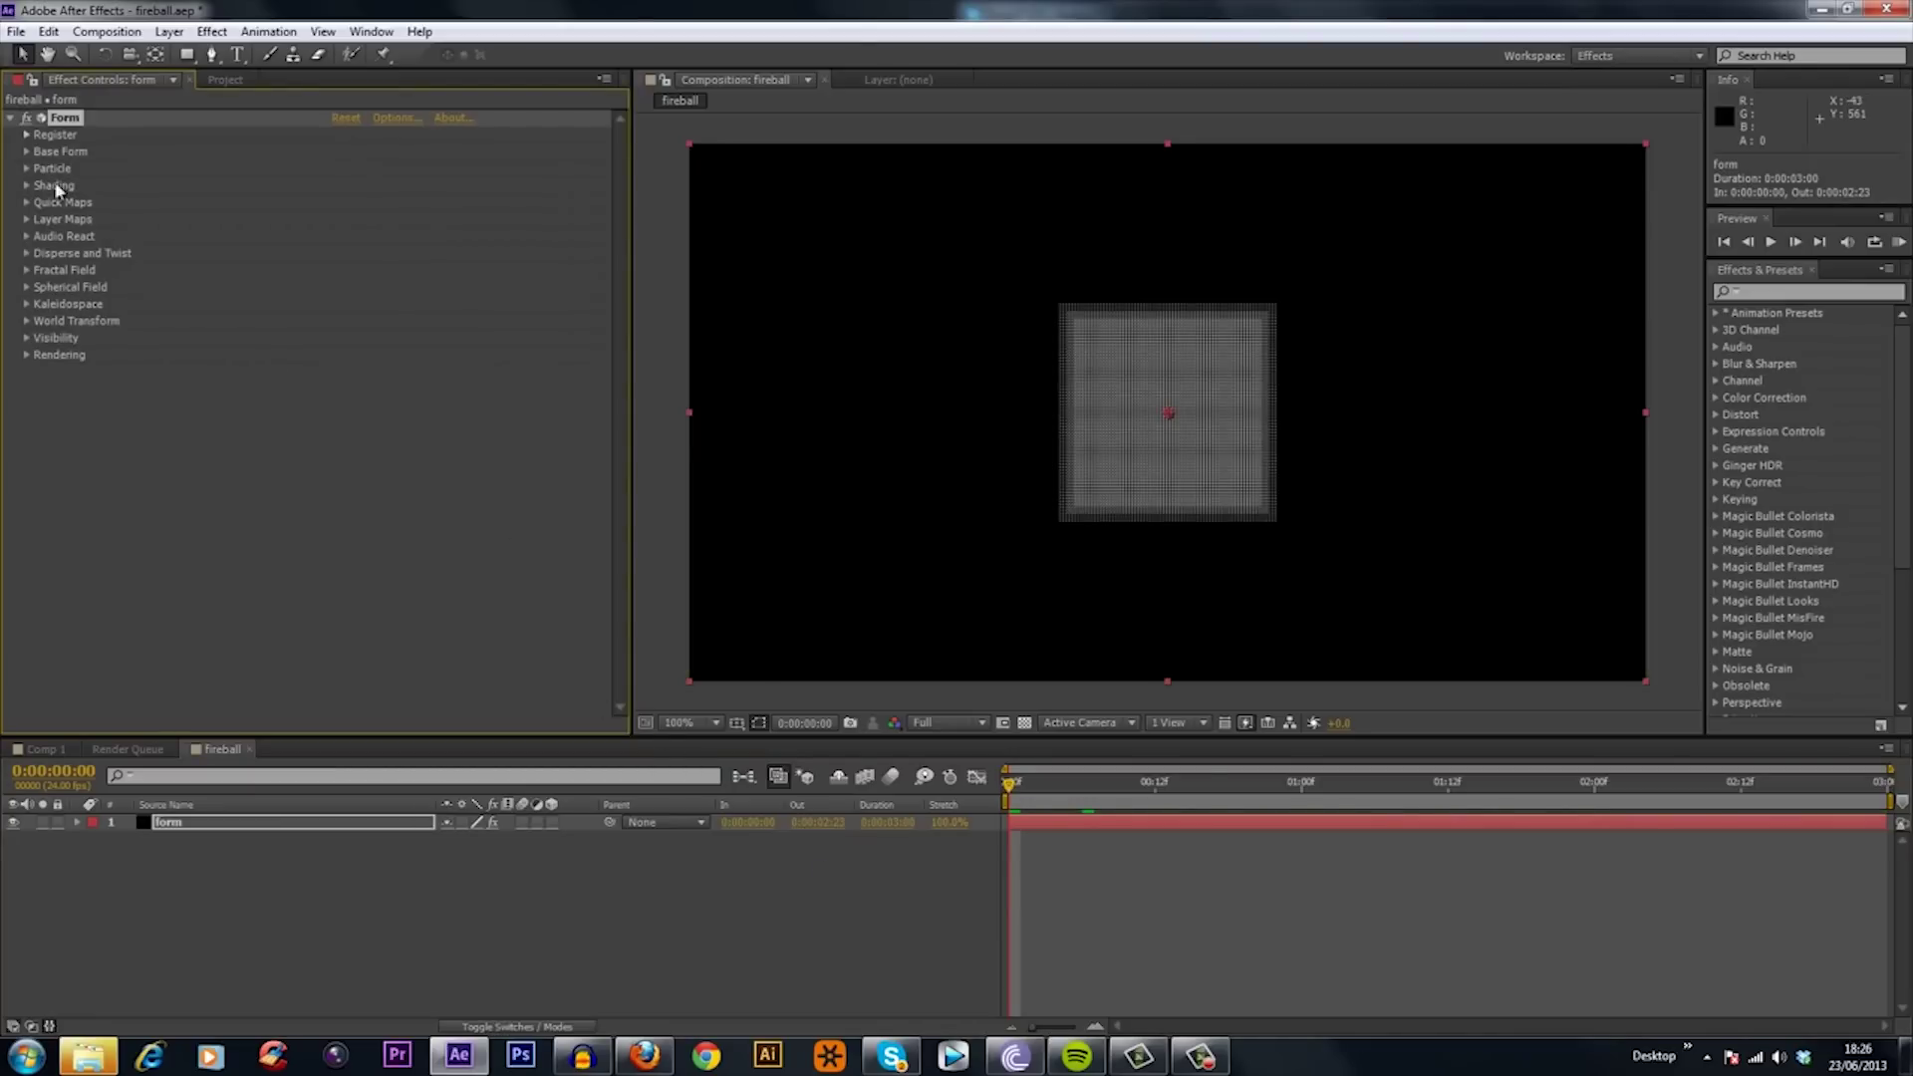
click(26, 151)
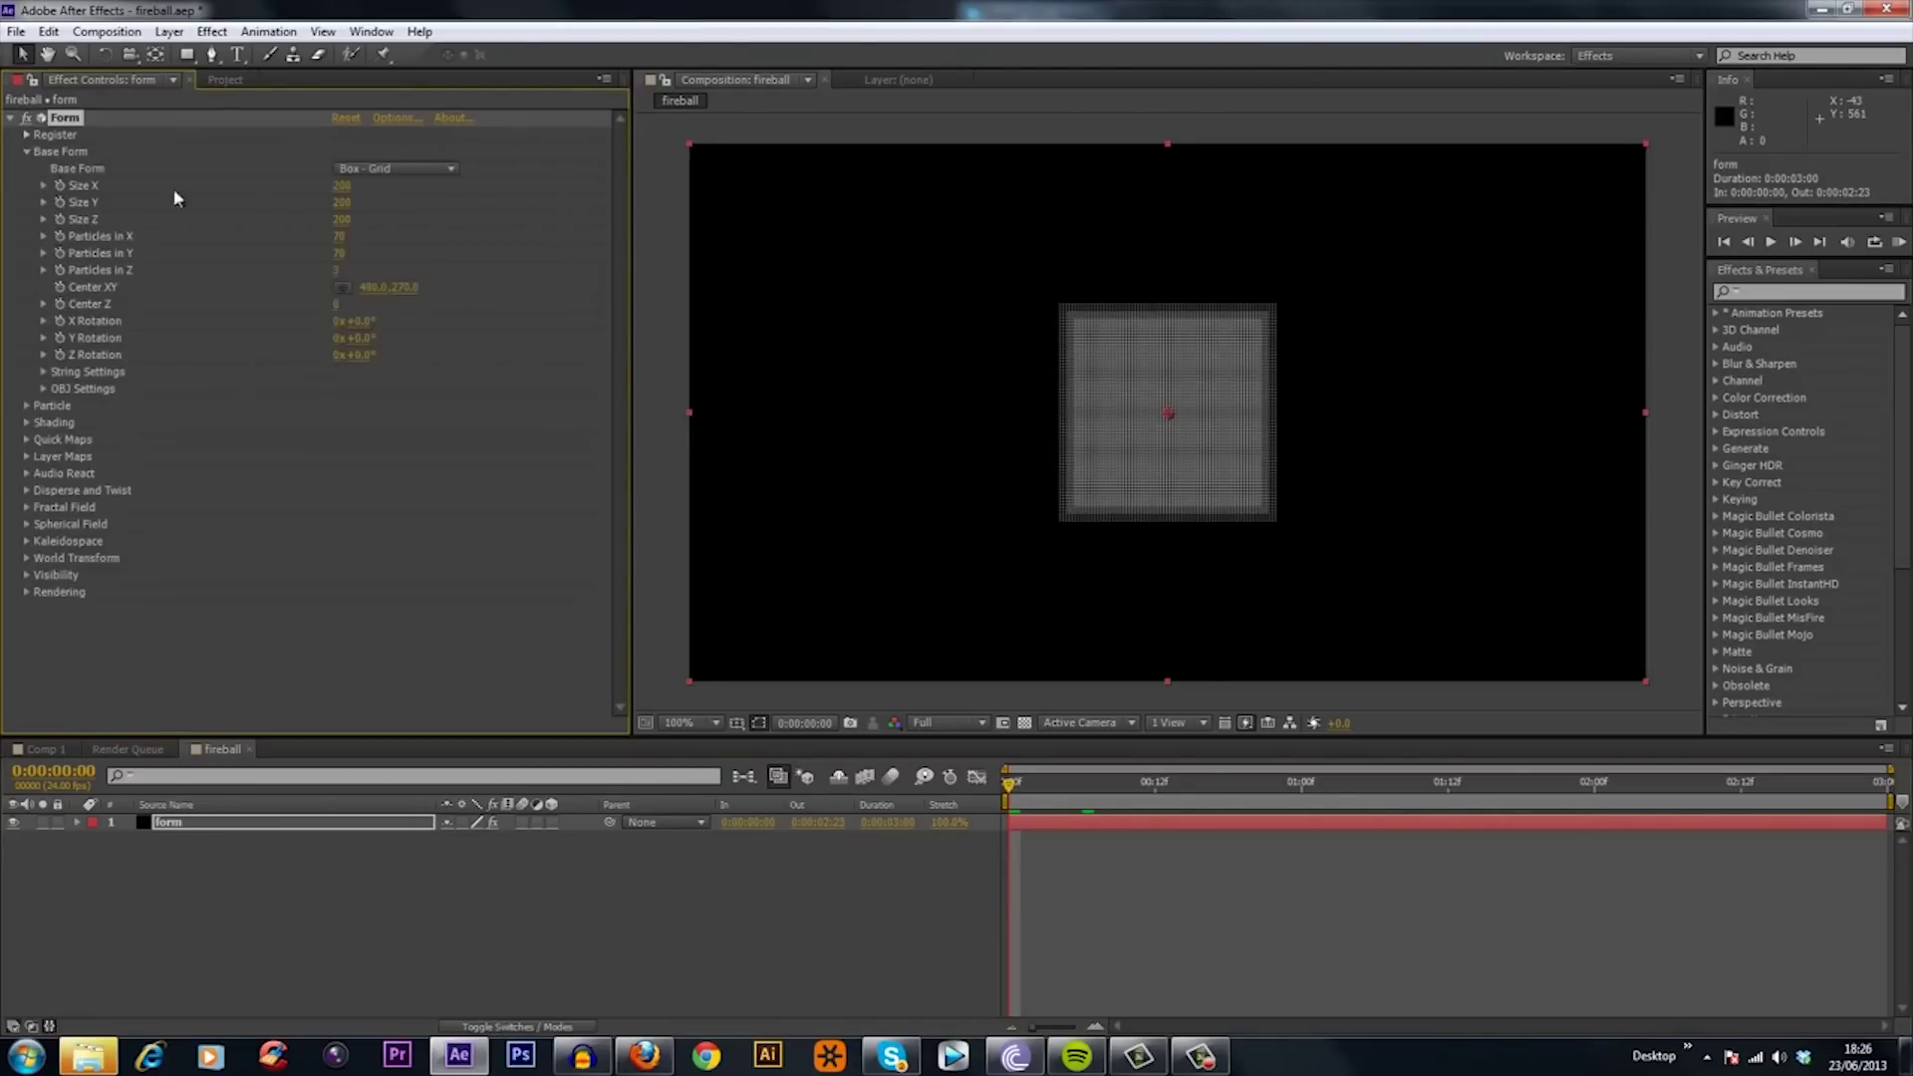
click(375, 165)
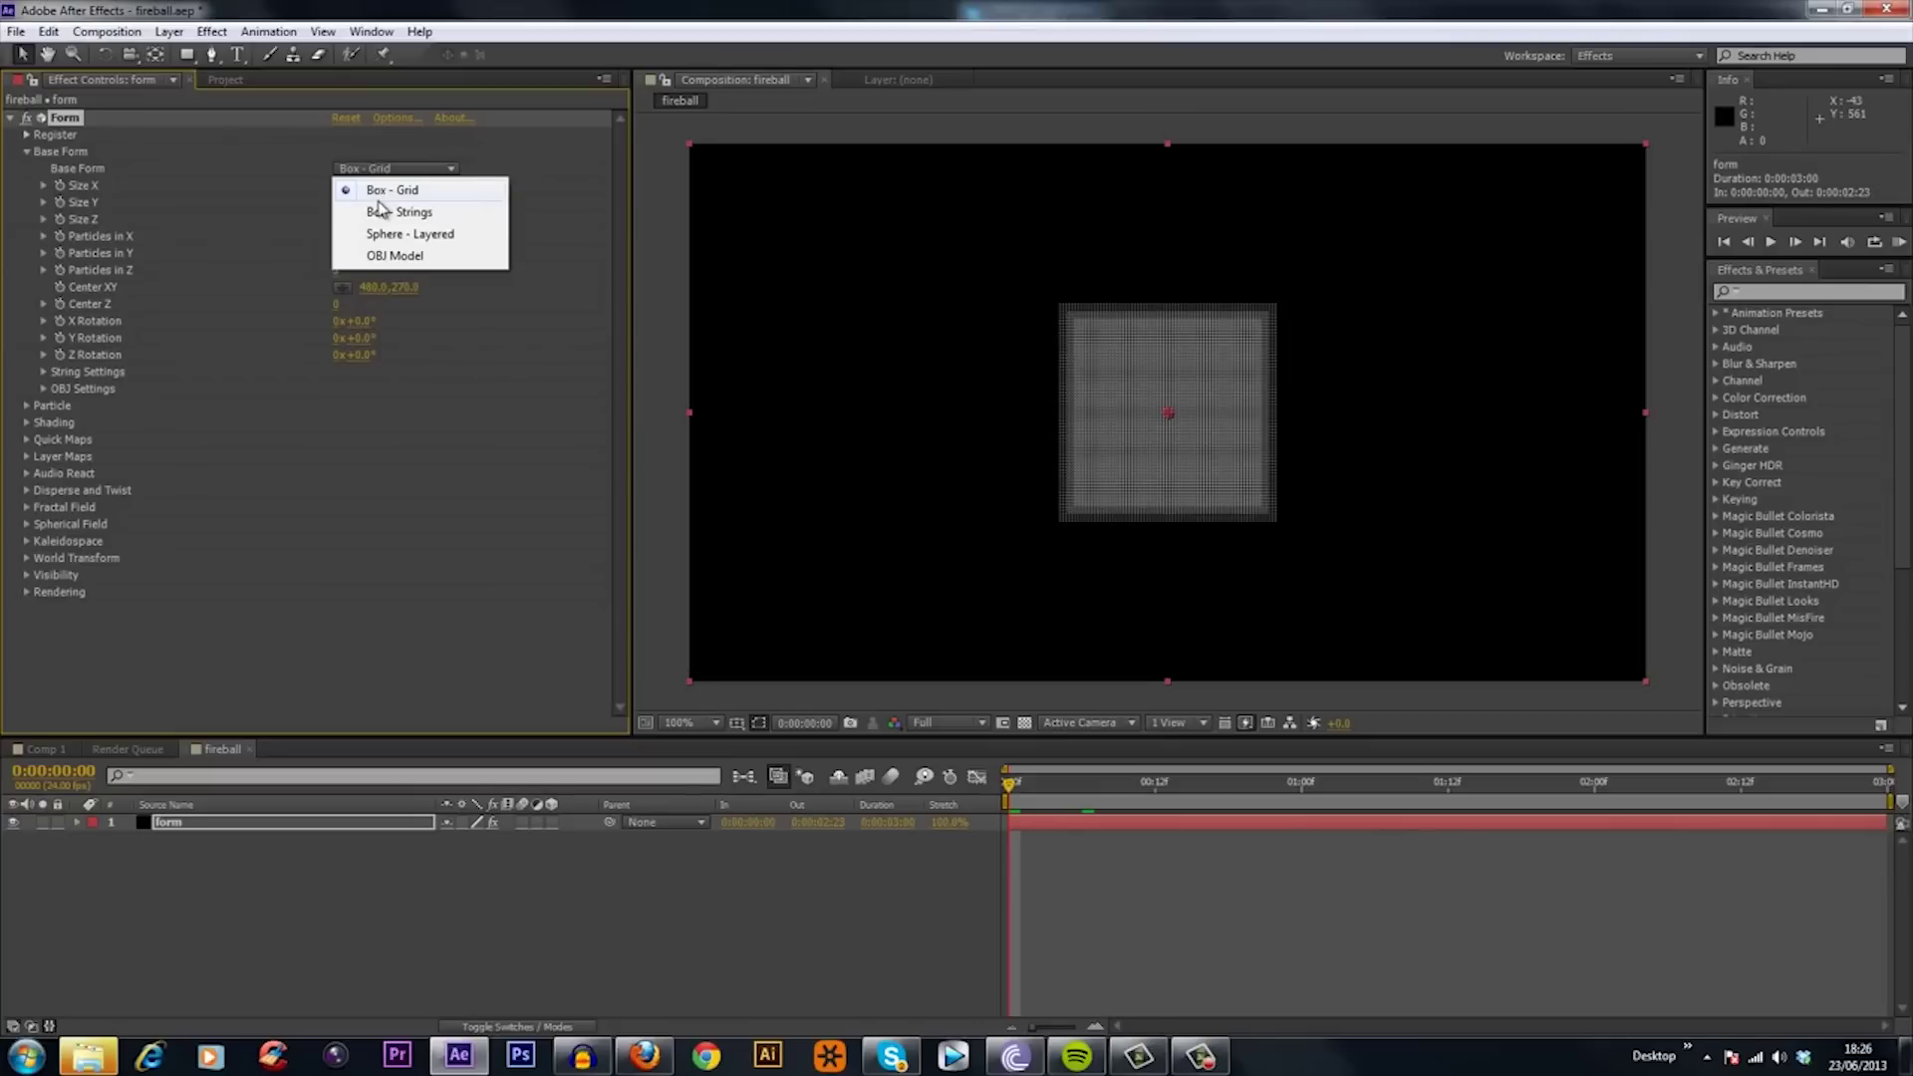
click(386, 236)
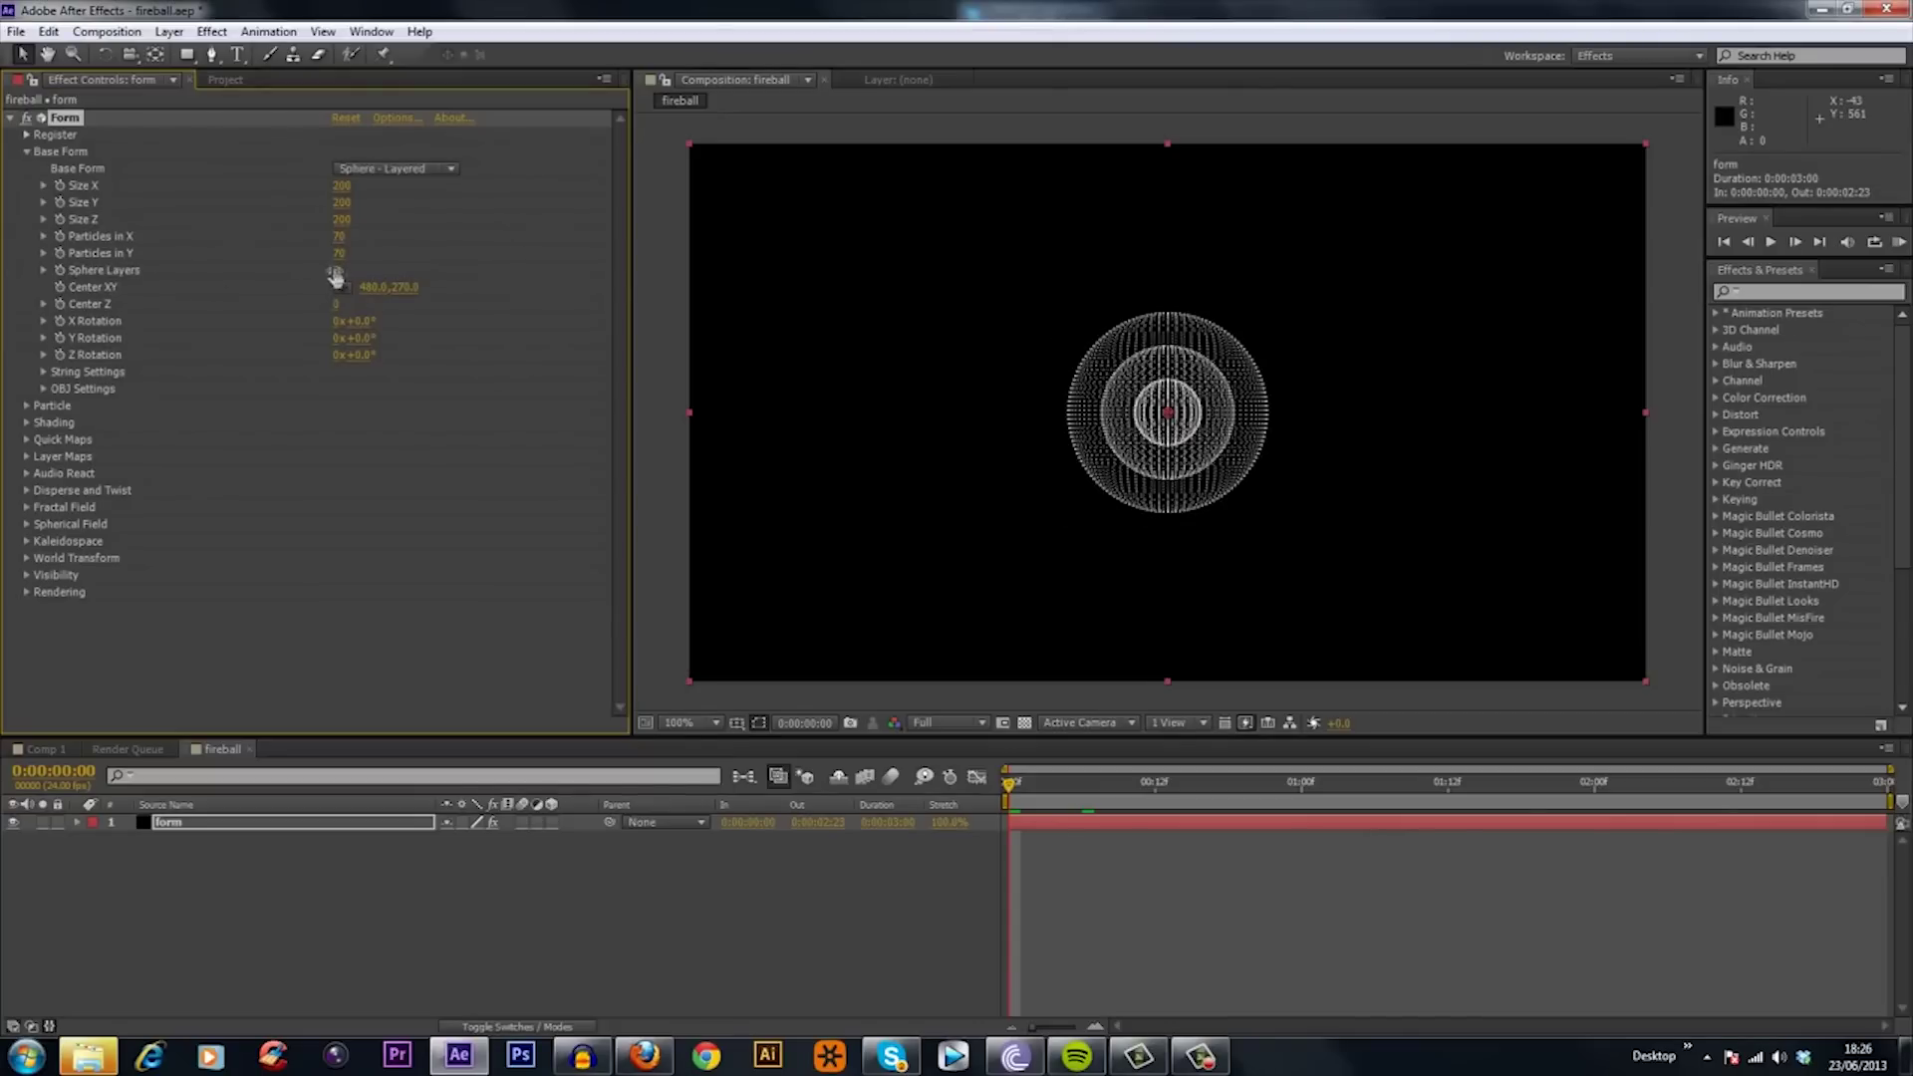
key(Return)
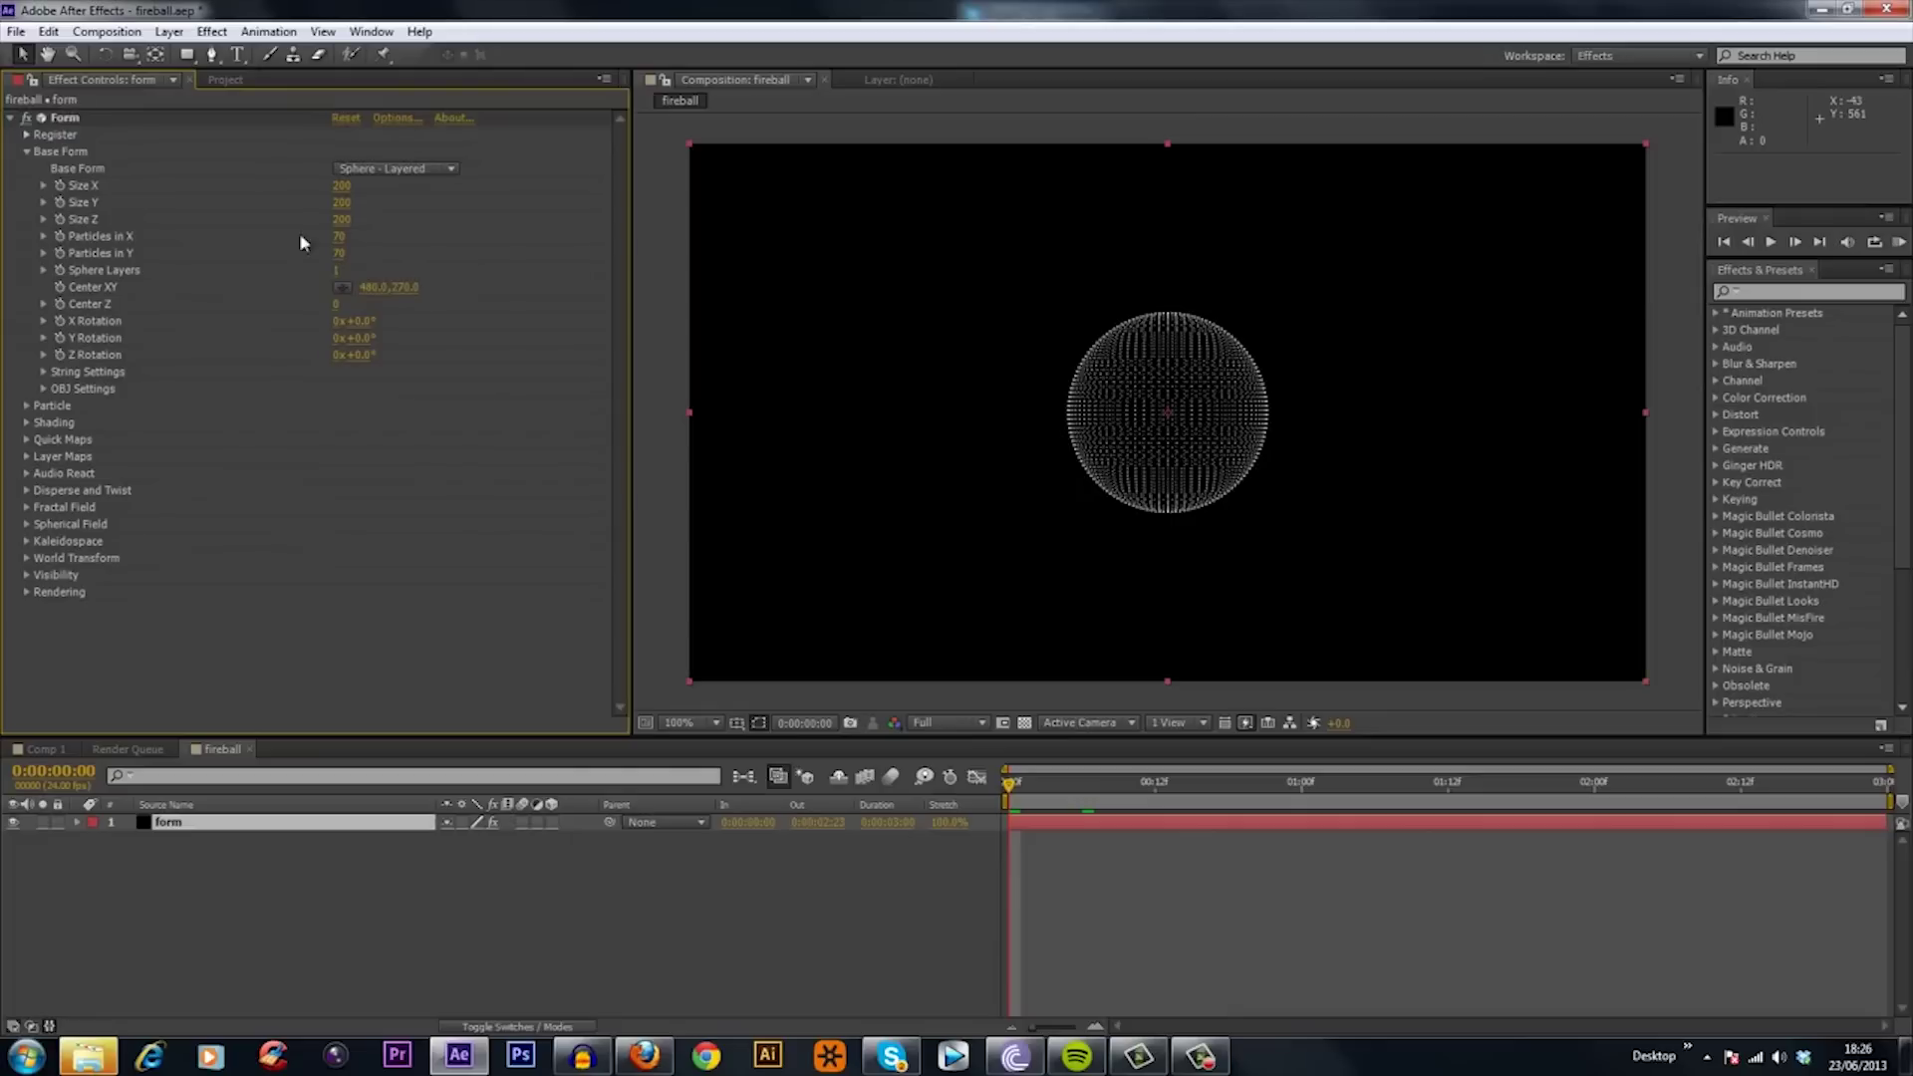
Stretch the sphere to Size X 125, Size Y 400 with 250 by 500 particles.
click(343, 203)
text(400)
key(Return)
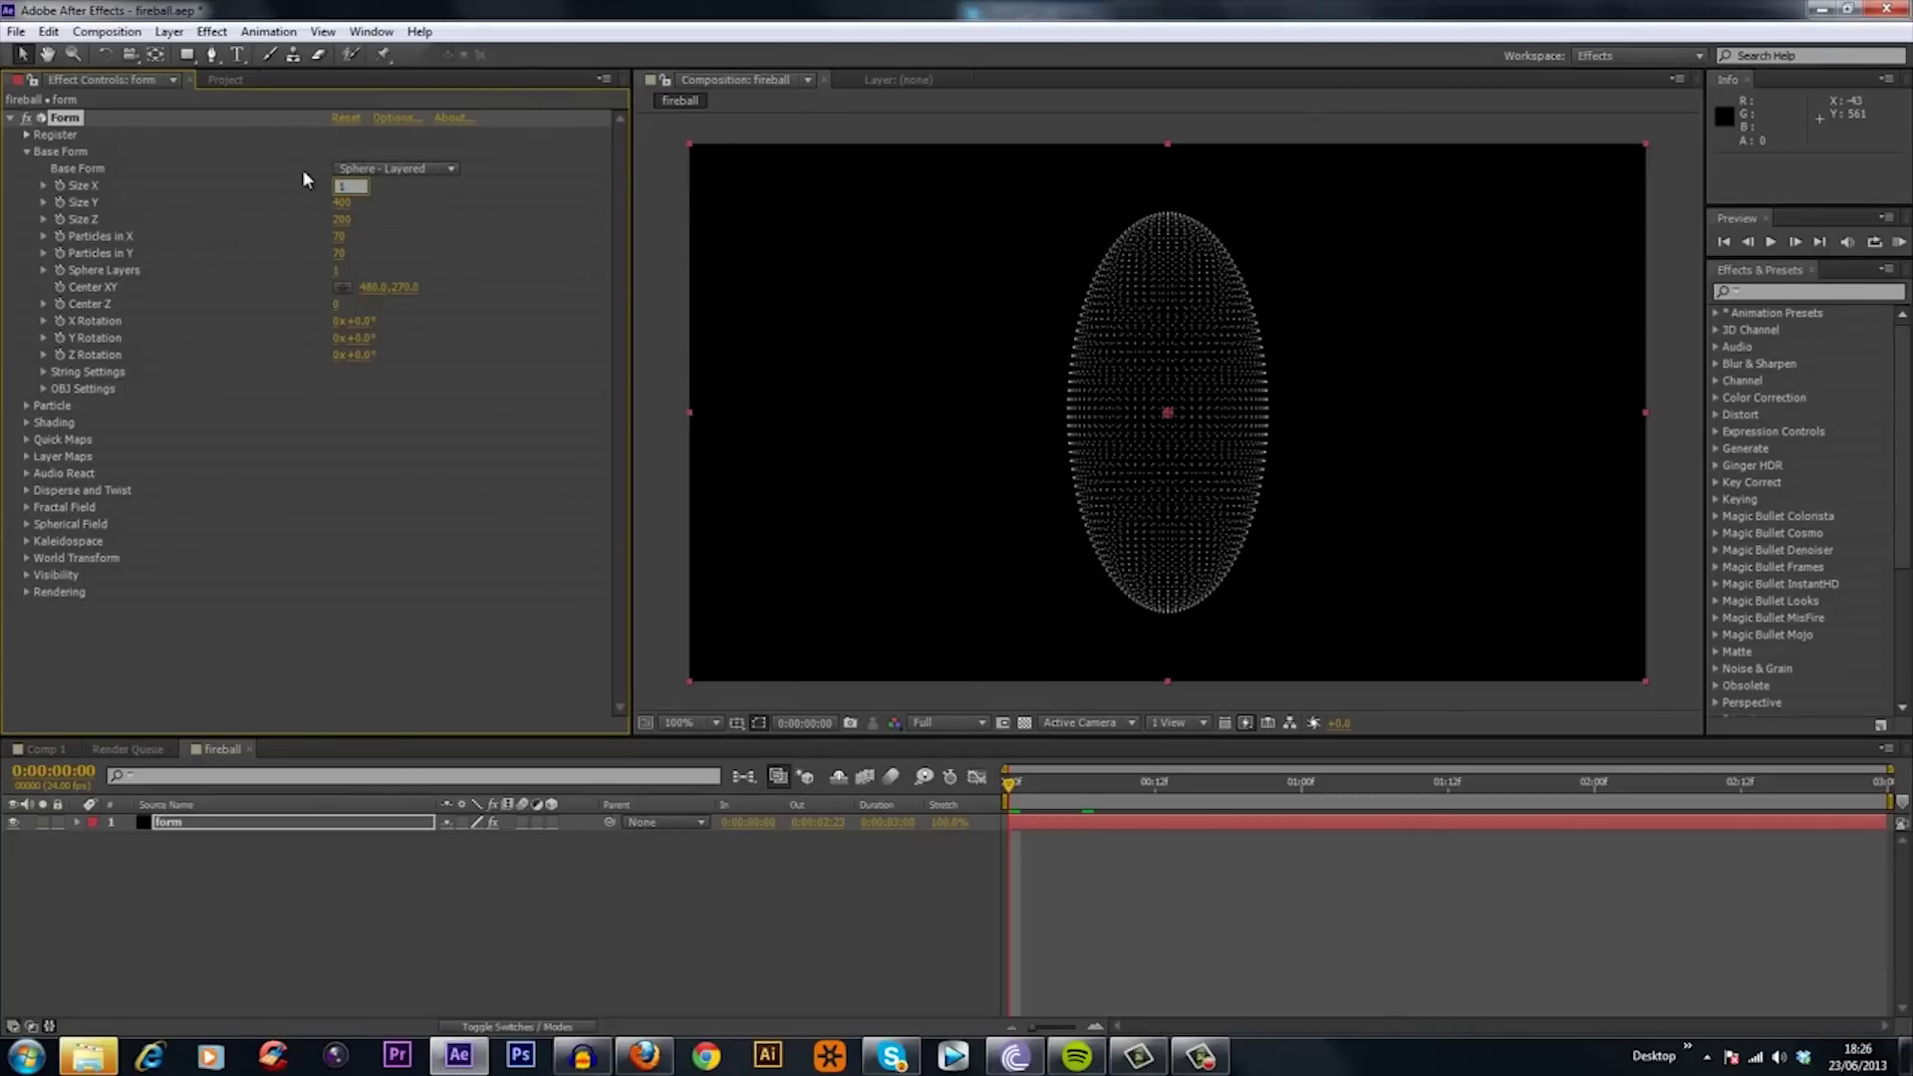
text(25)
key(Return)
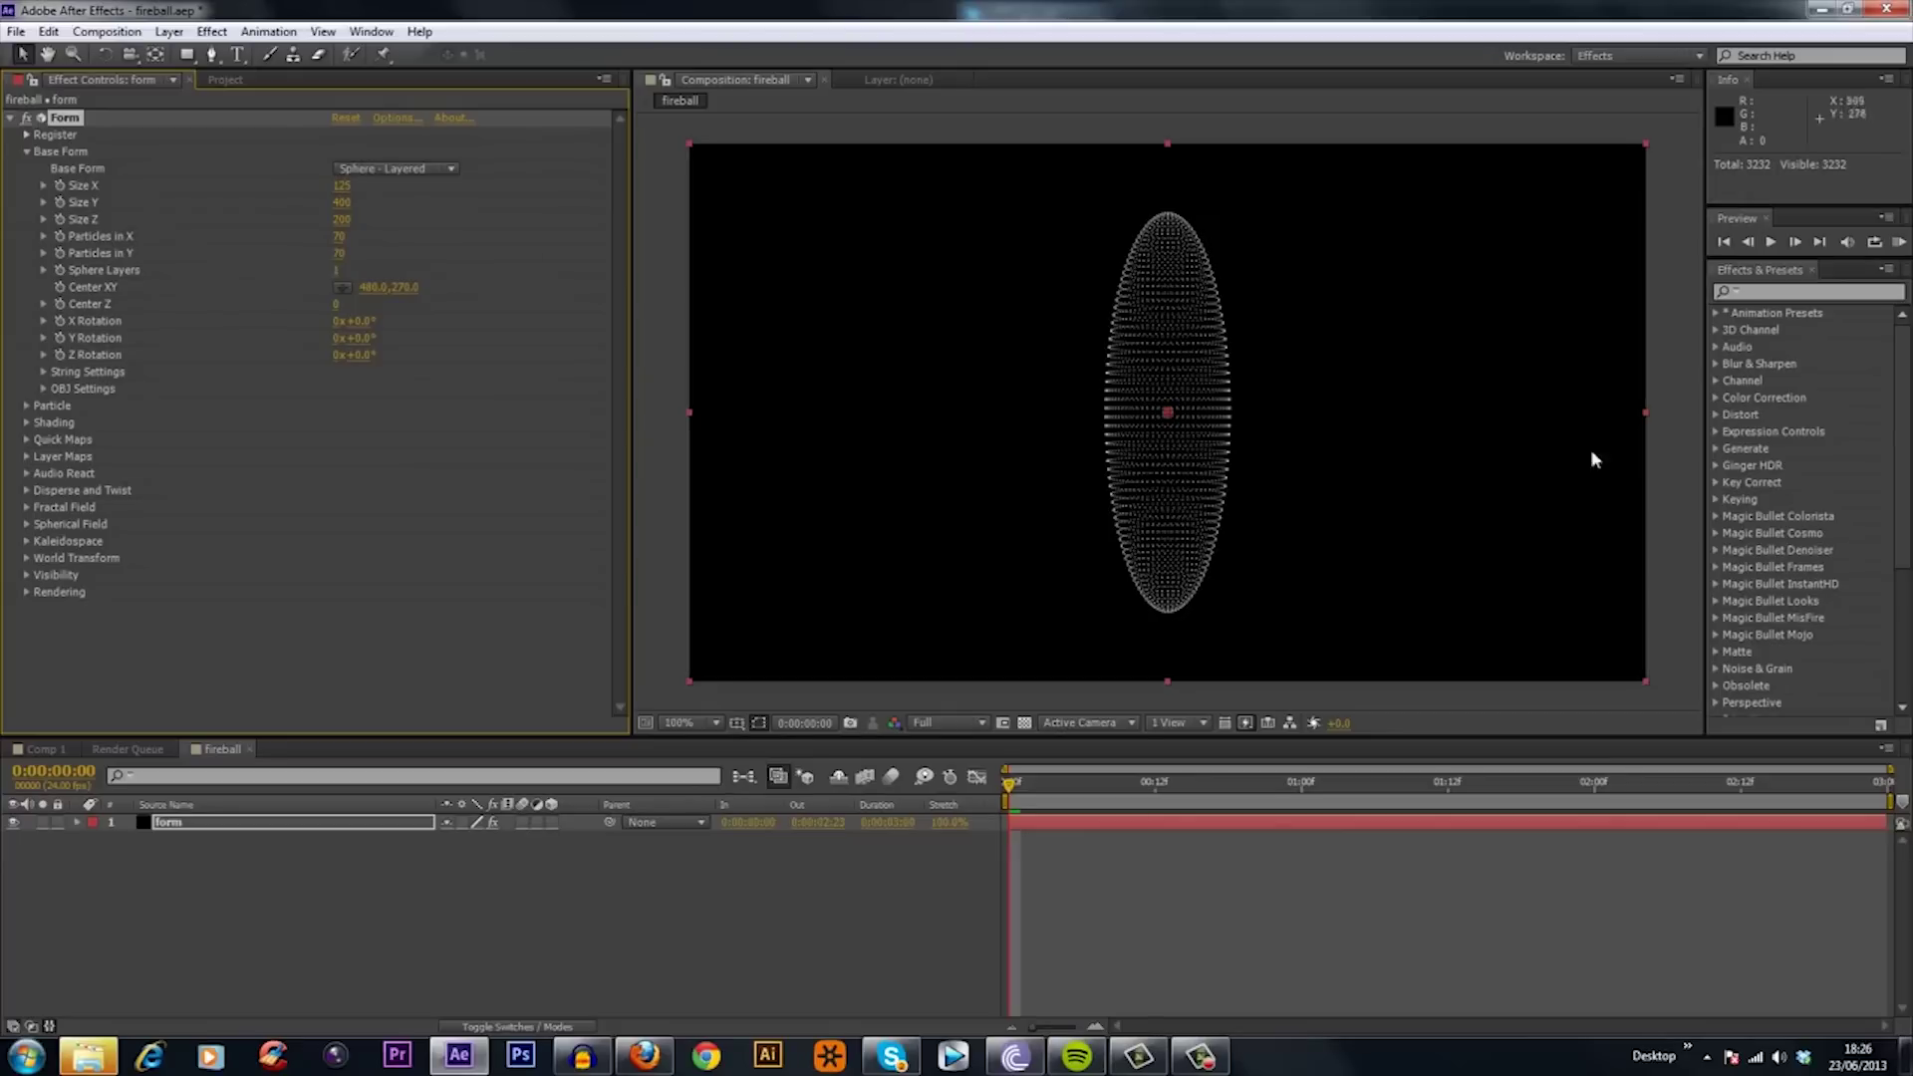
click(341, 244)
text(250)
key(Return)
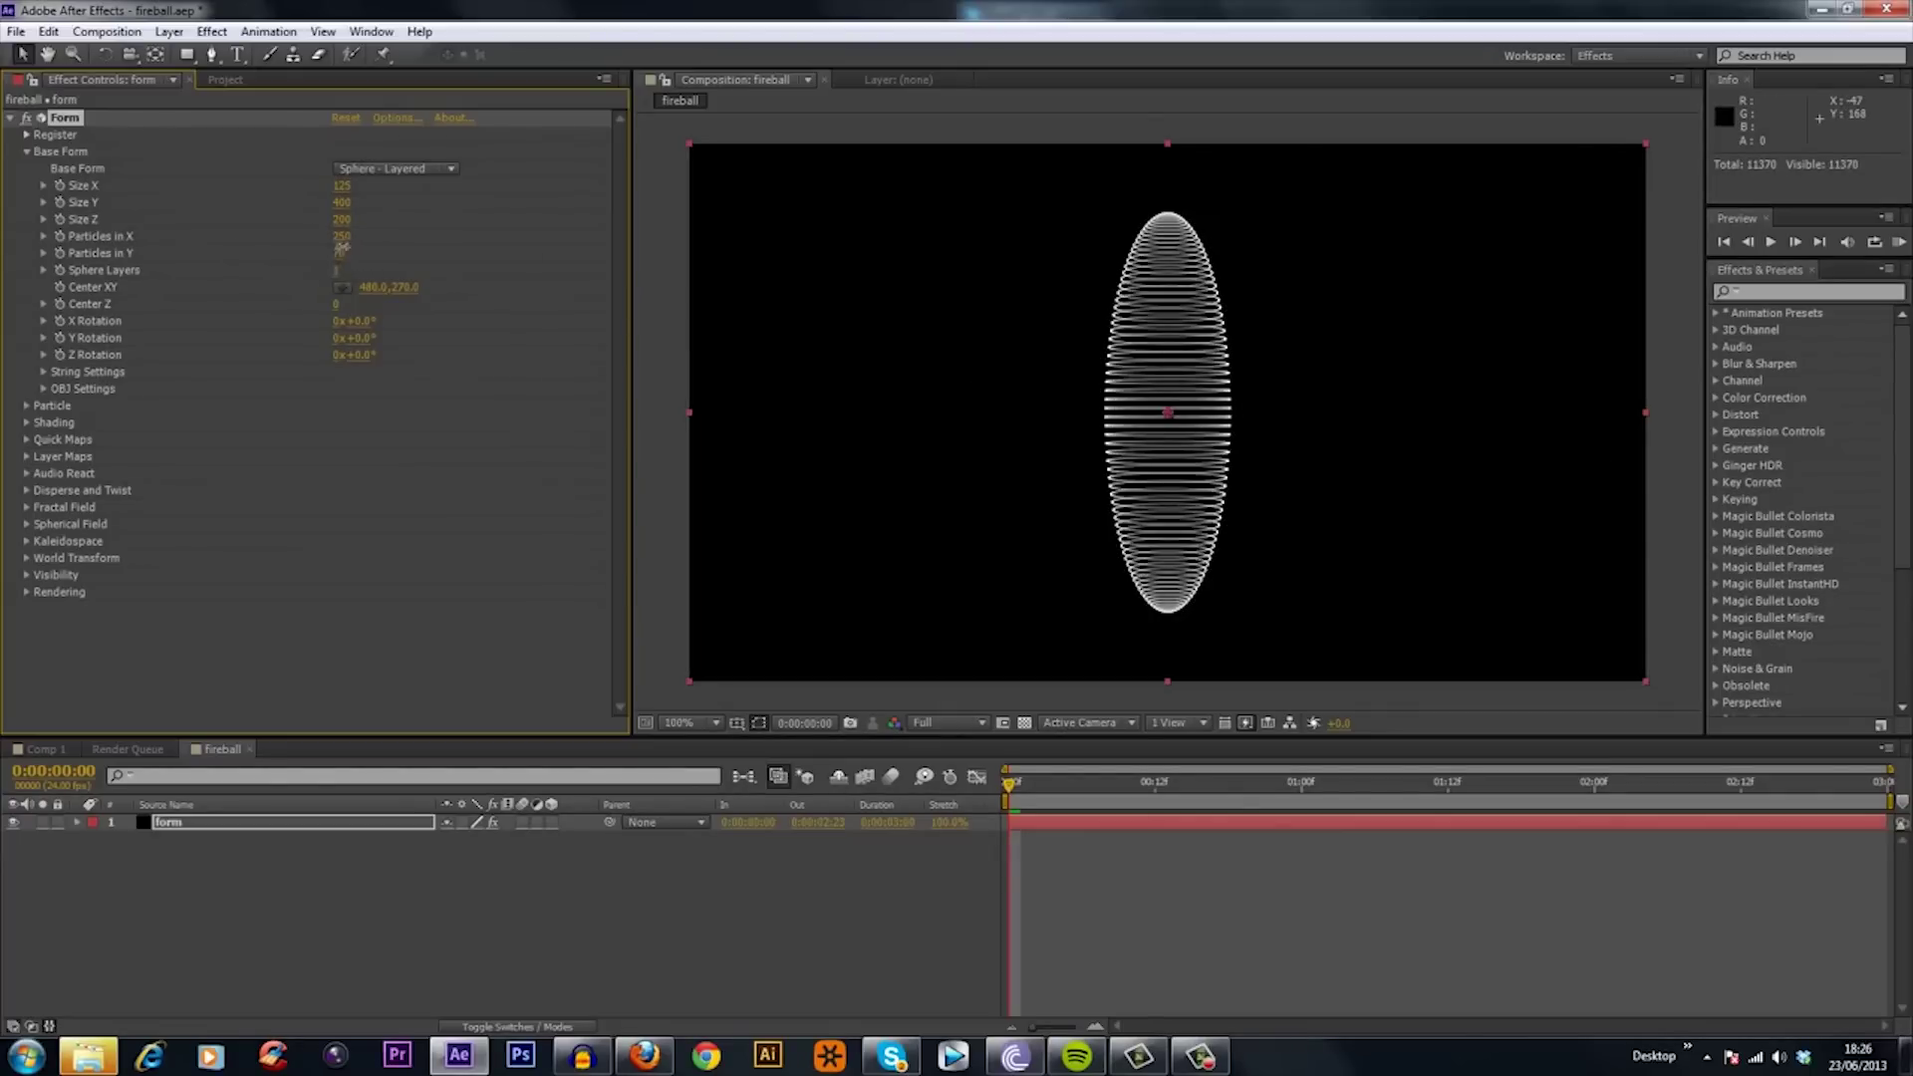
click(341, 252)
text(50)
text(0)
key(Return)
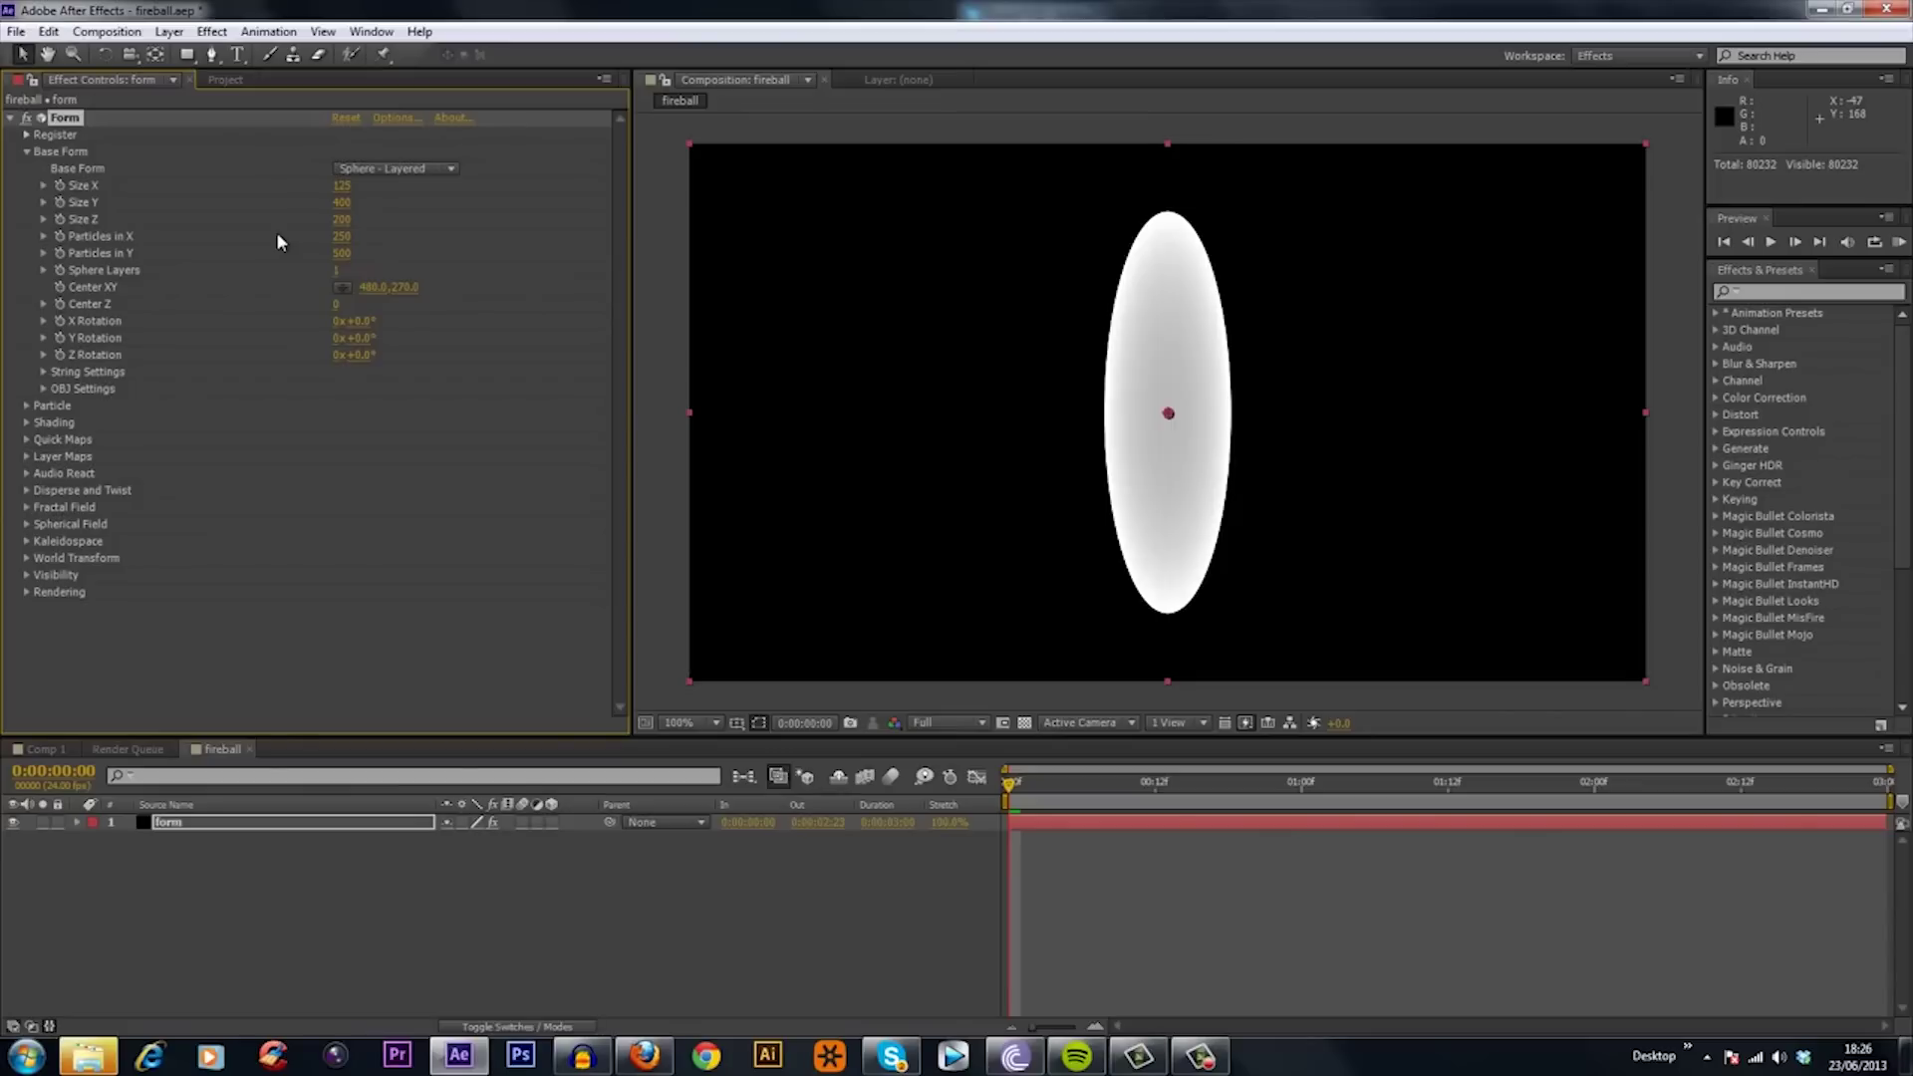
In Fractal Field, set Affect Opacity to 35 and Displace to 120 to warp the sphere.
click(26, 152)
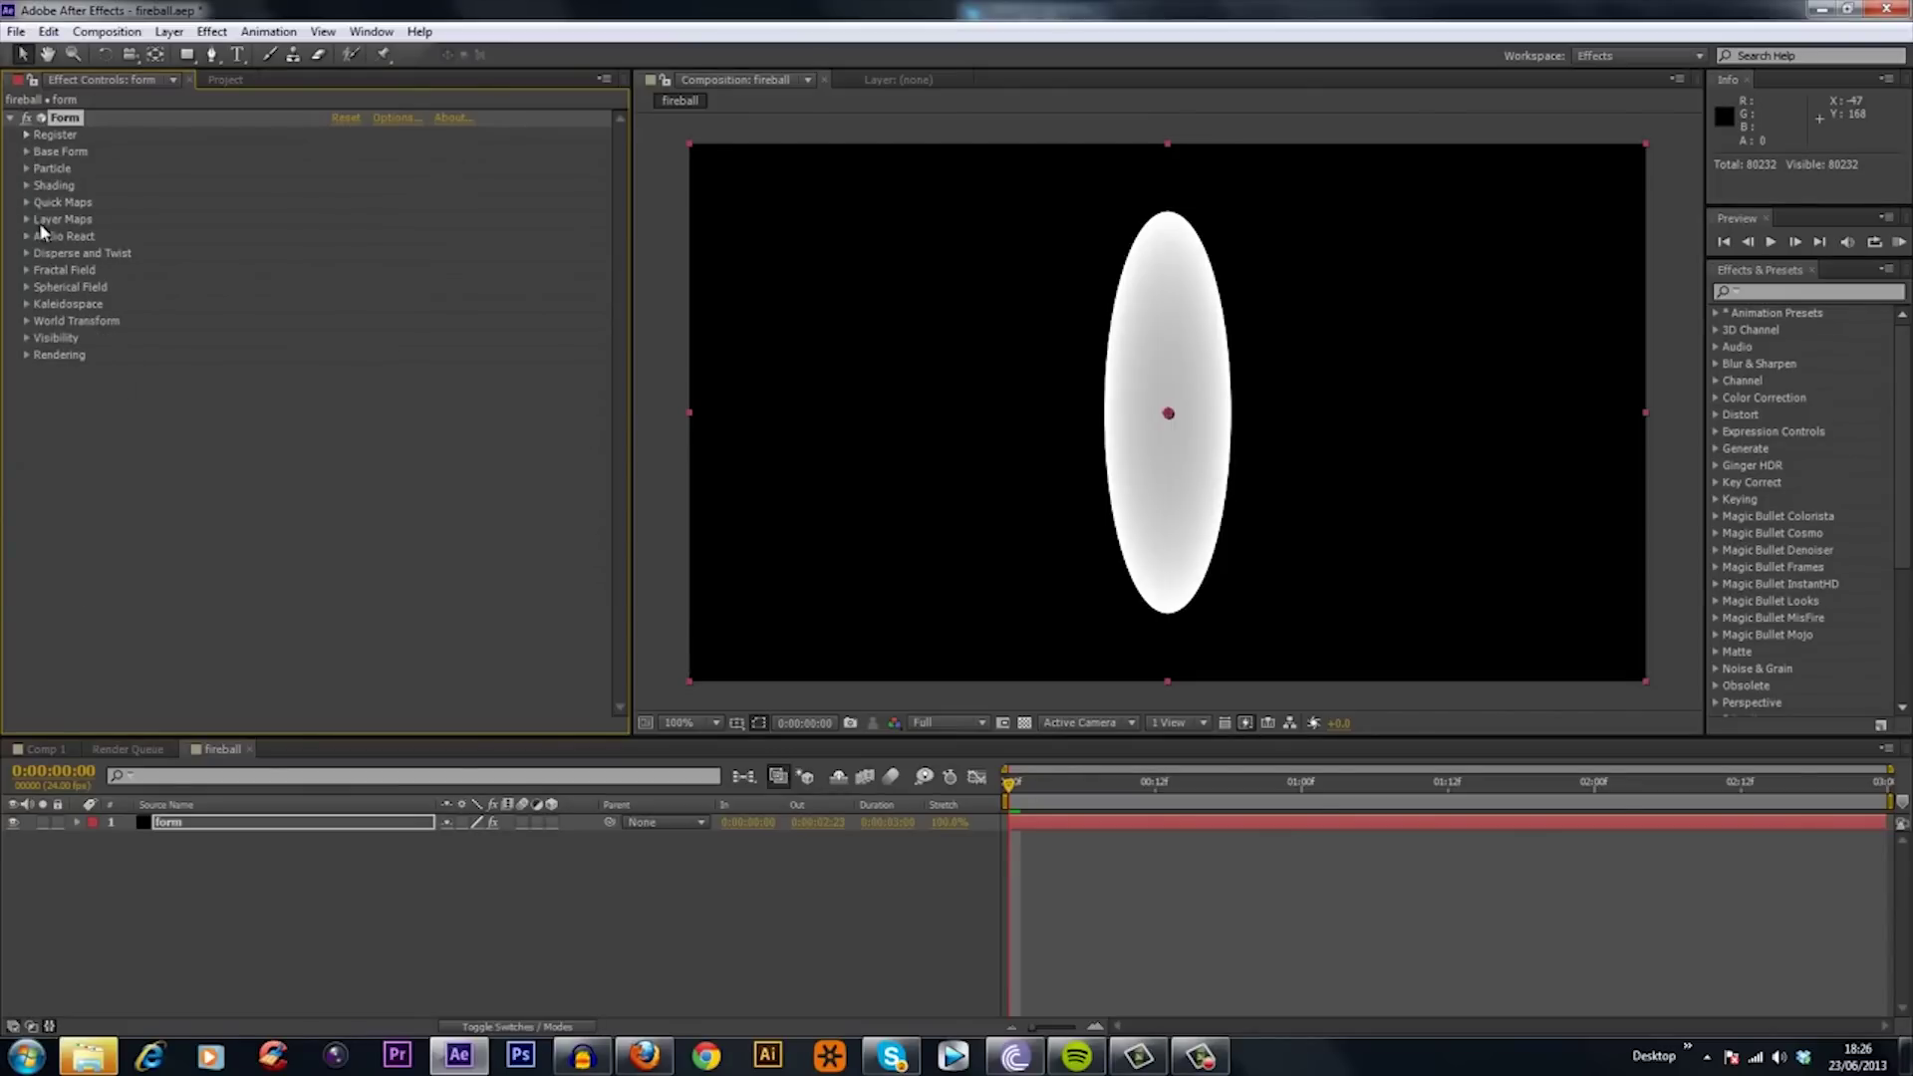
click(25, 270)
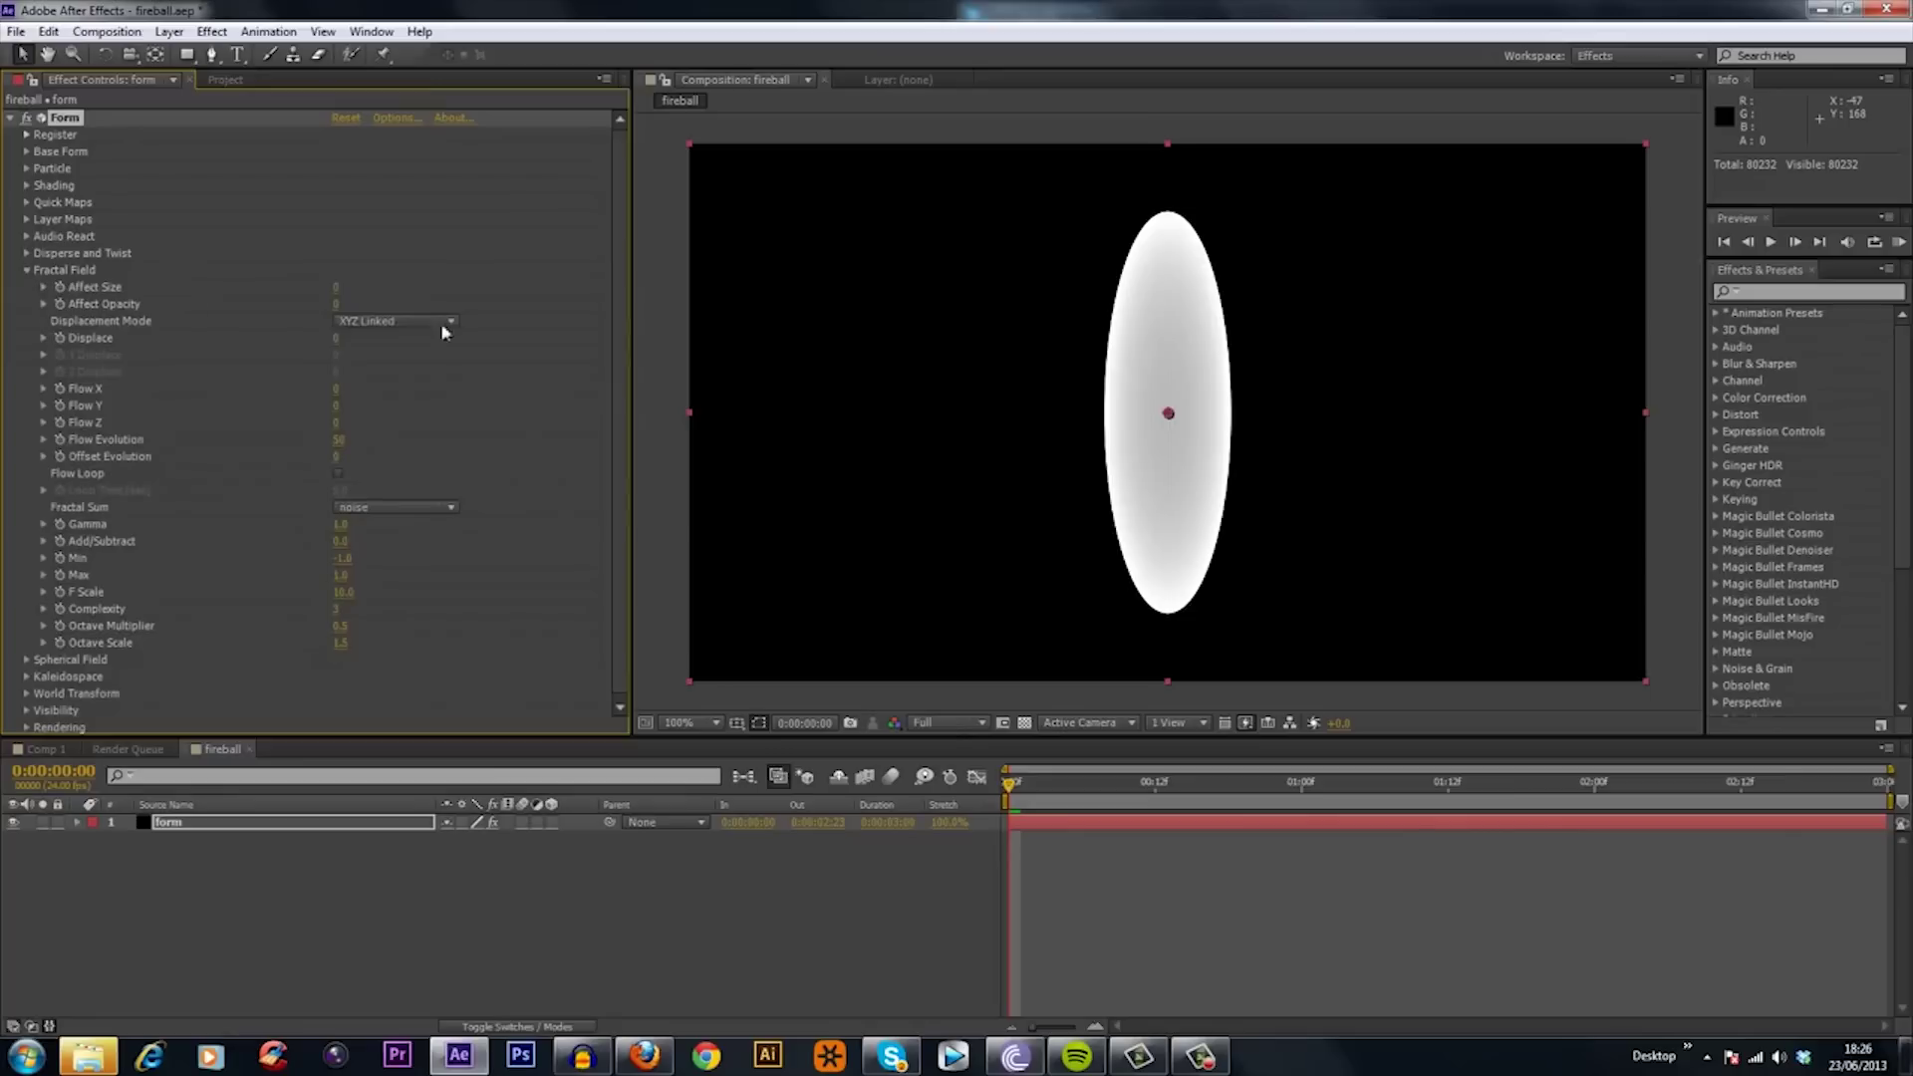
click(332, 287)
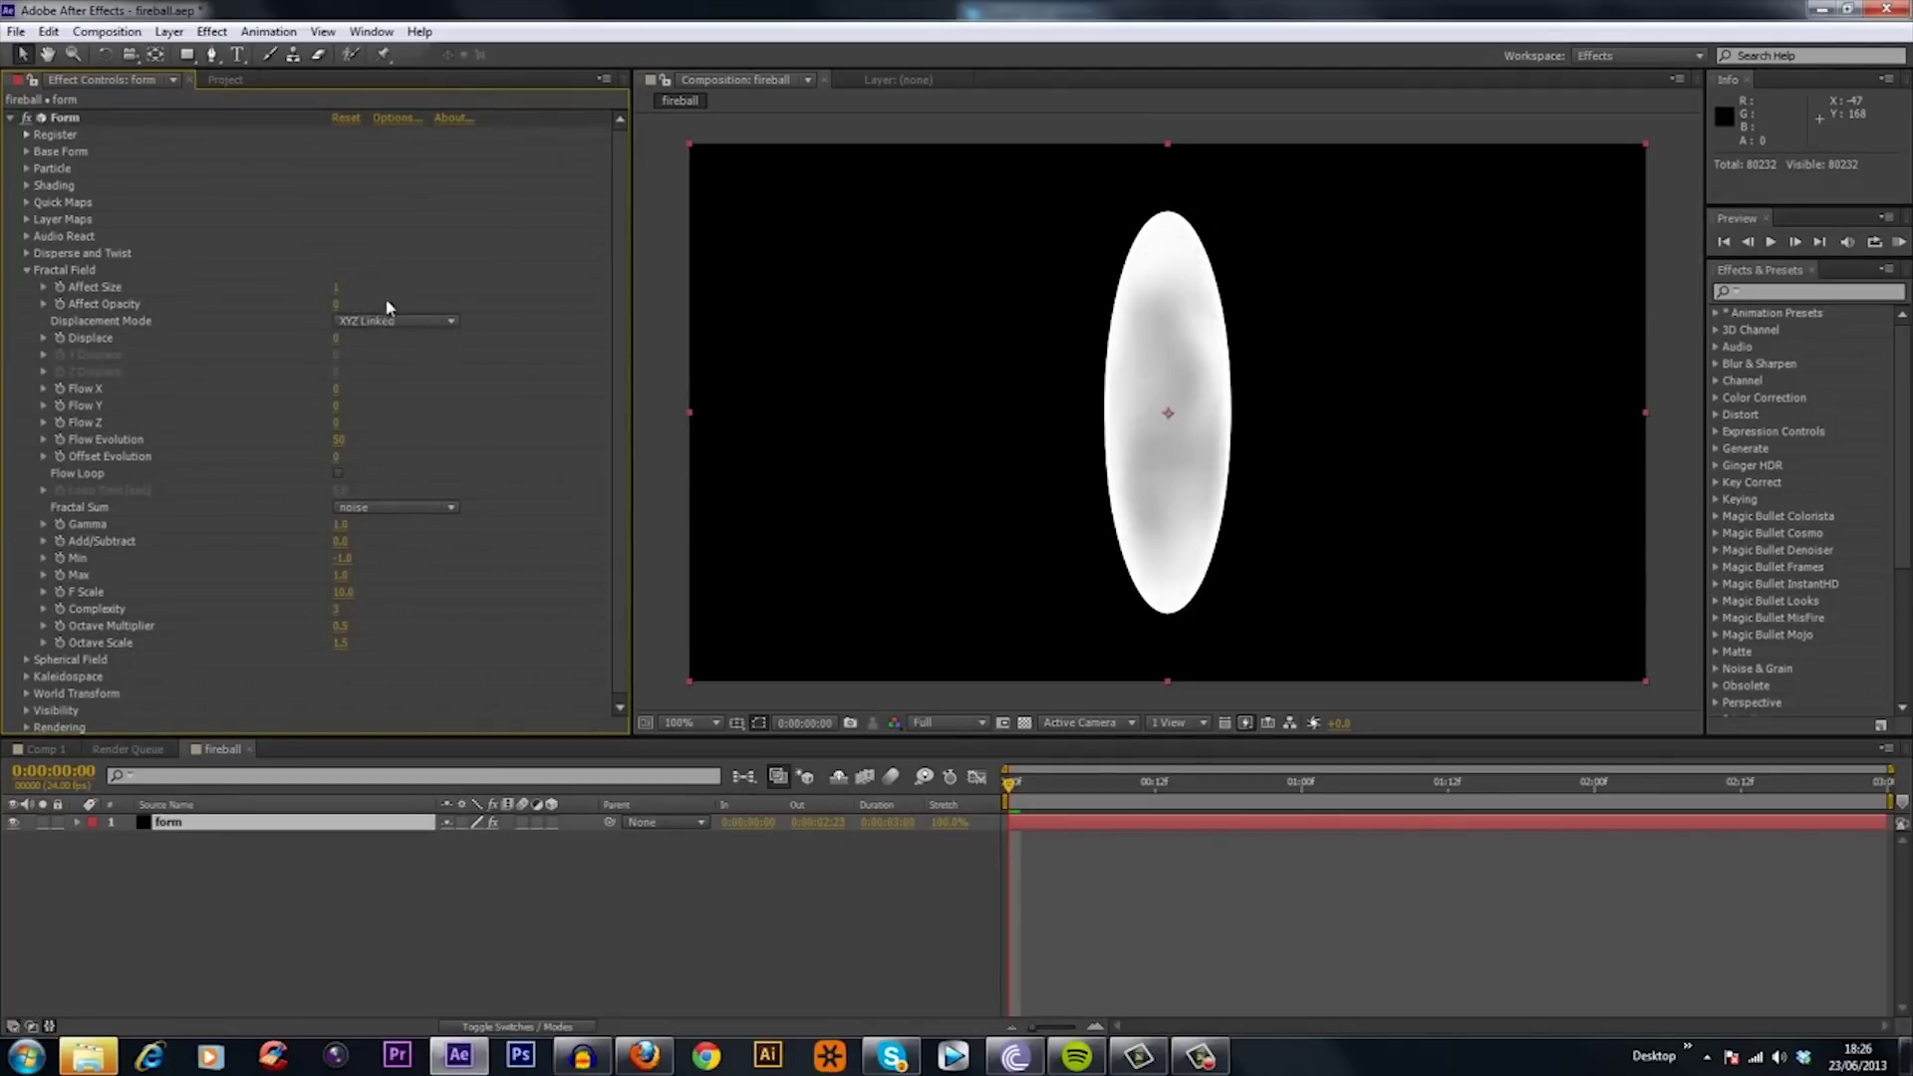
click(340, 303)
text(5)
key(Return)
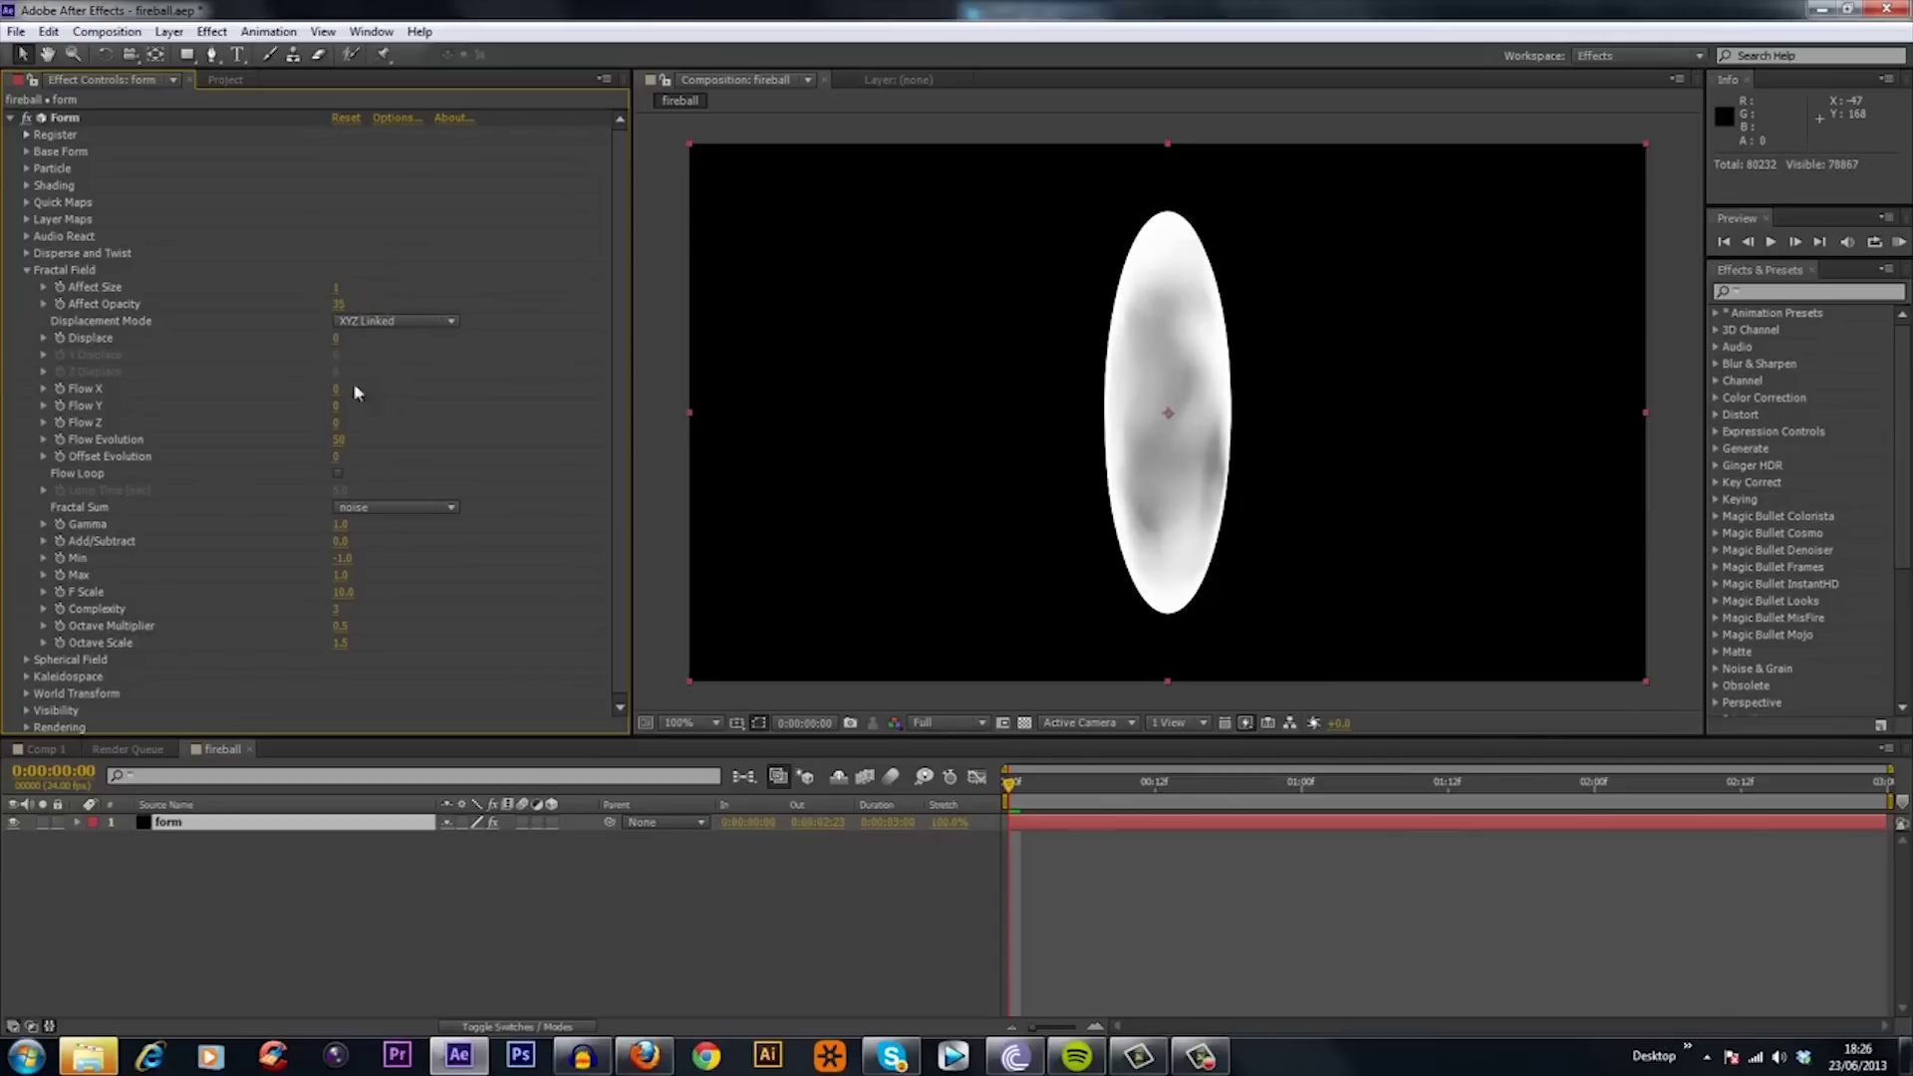
scroll(355, 391, down, 1)
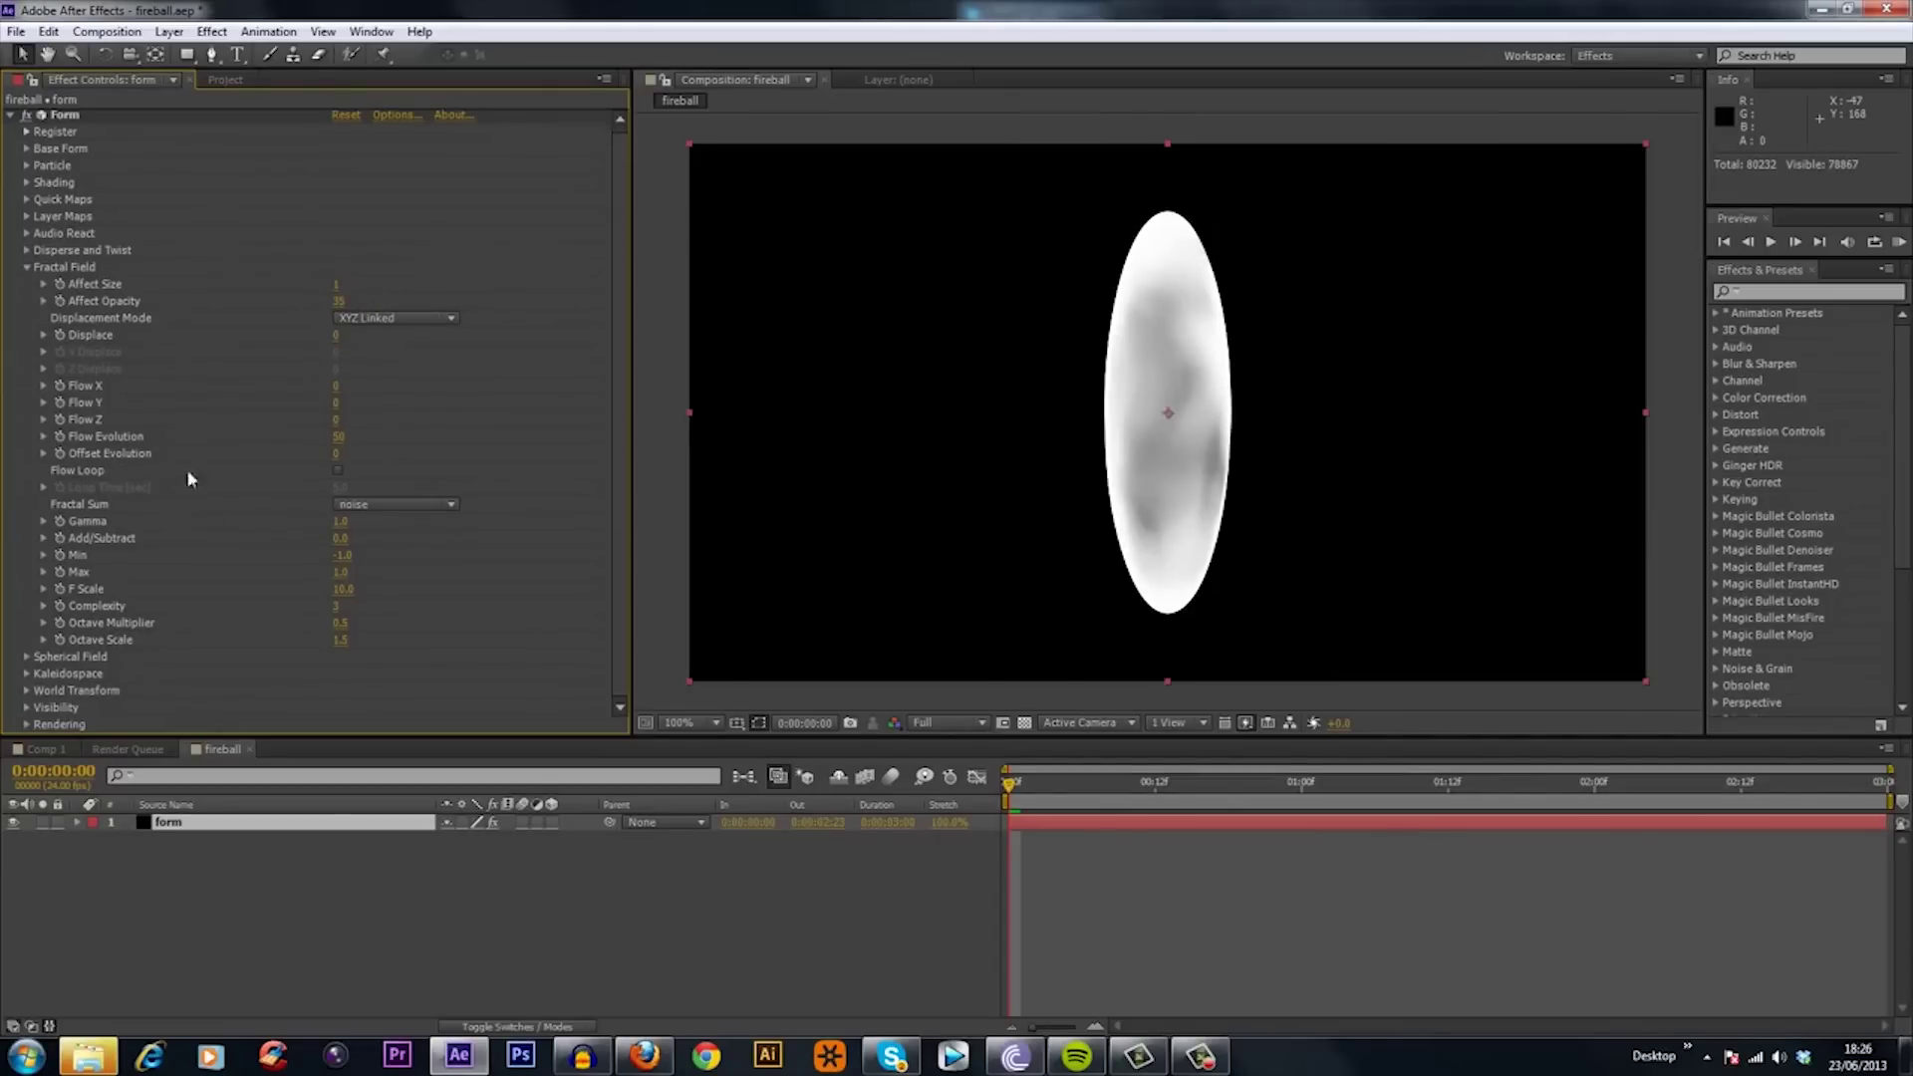
click(339, 338)
text(20)
key(Return)
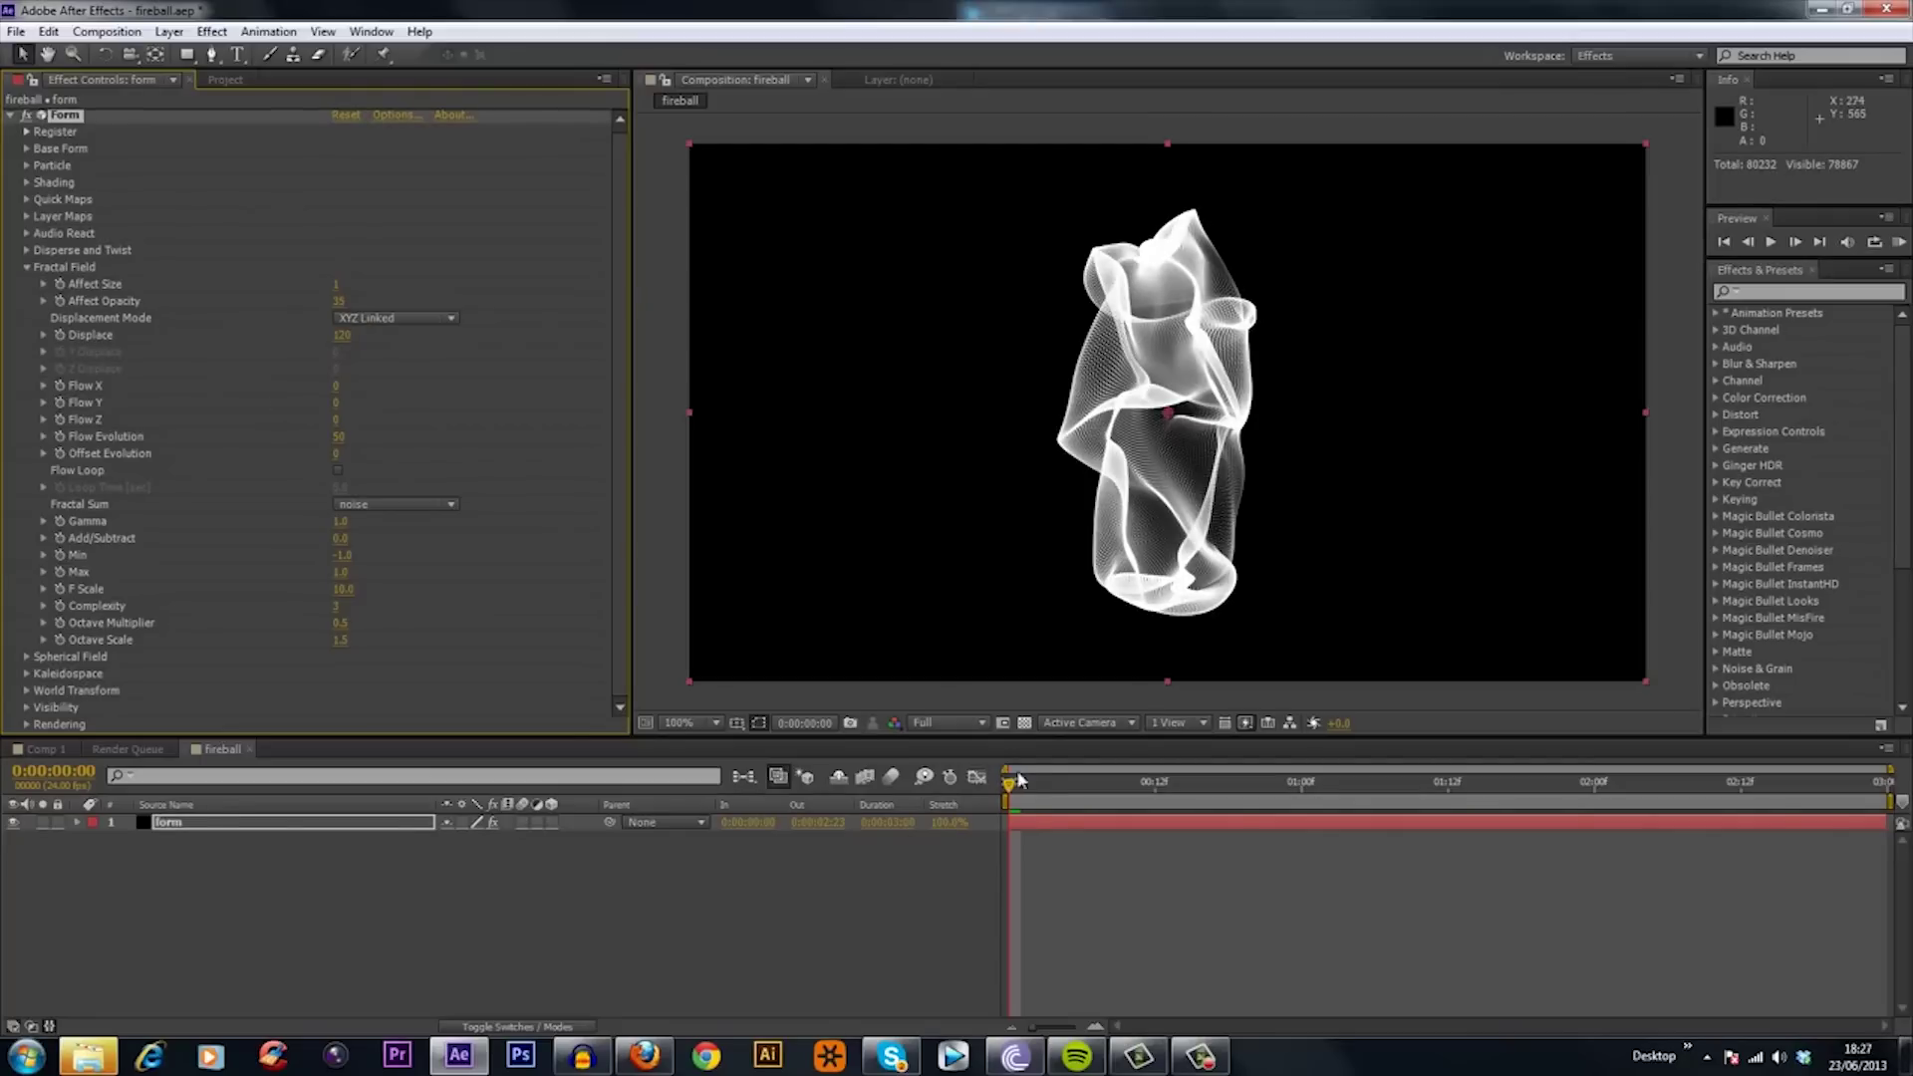
Set Fractal Field Flow Y to -100 and scrub time to watch the shape flow.
drag(1026, 782, 1331, 821)
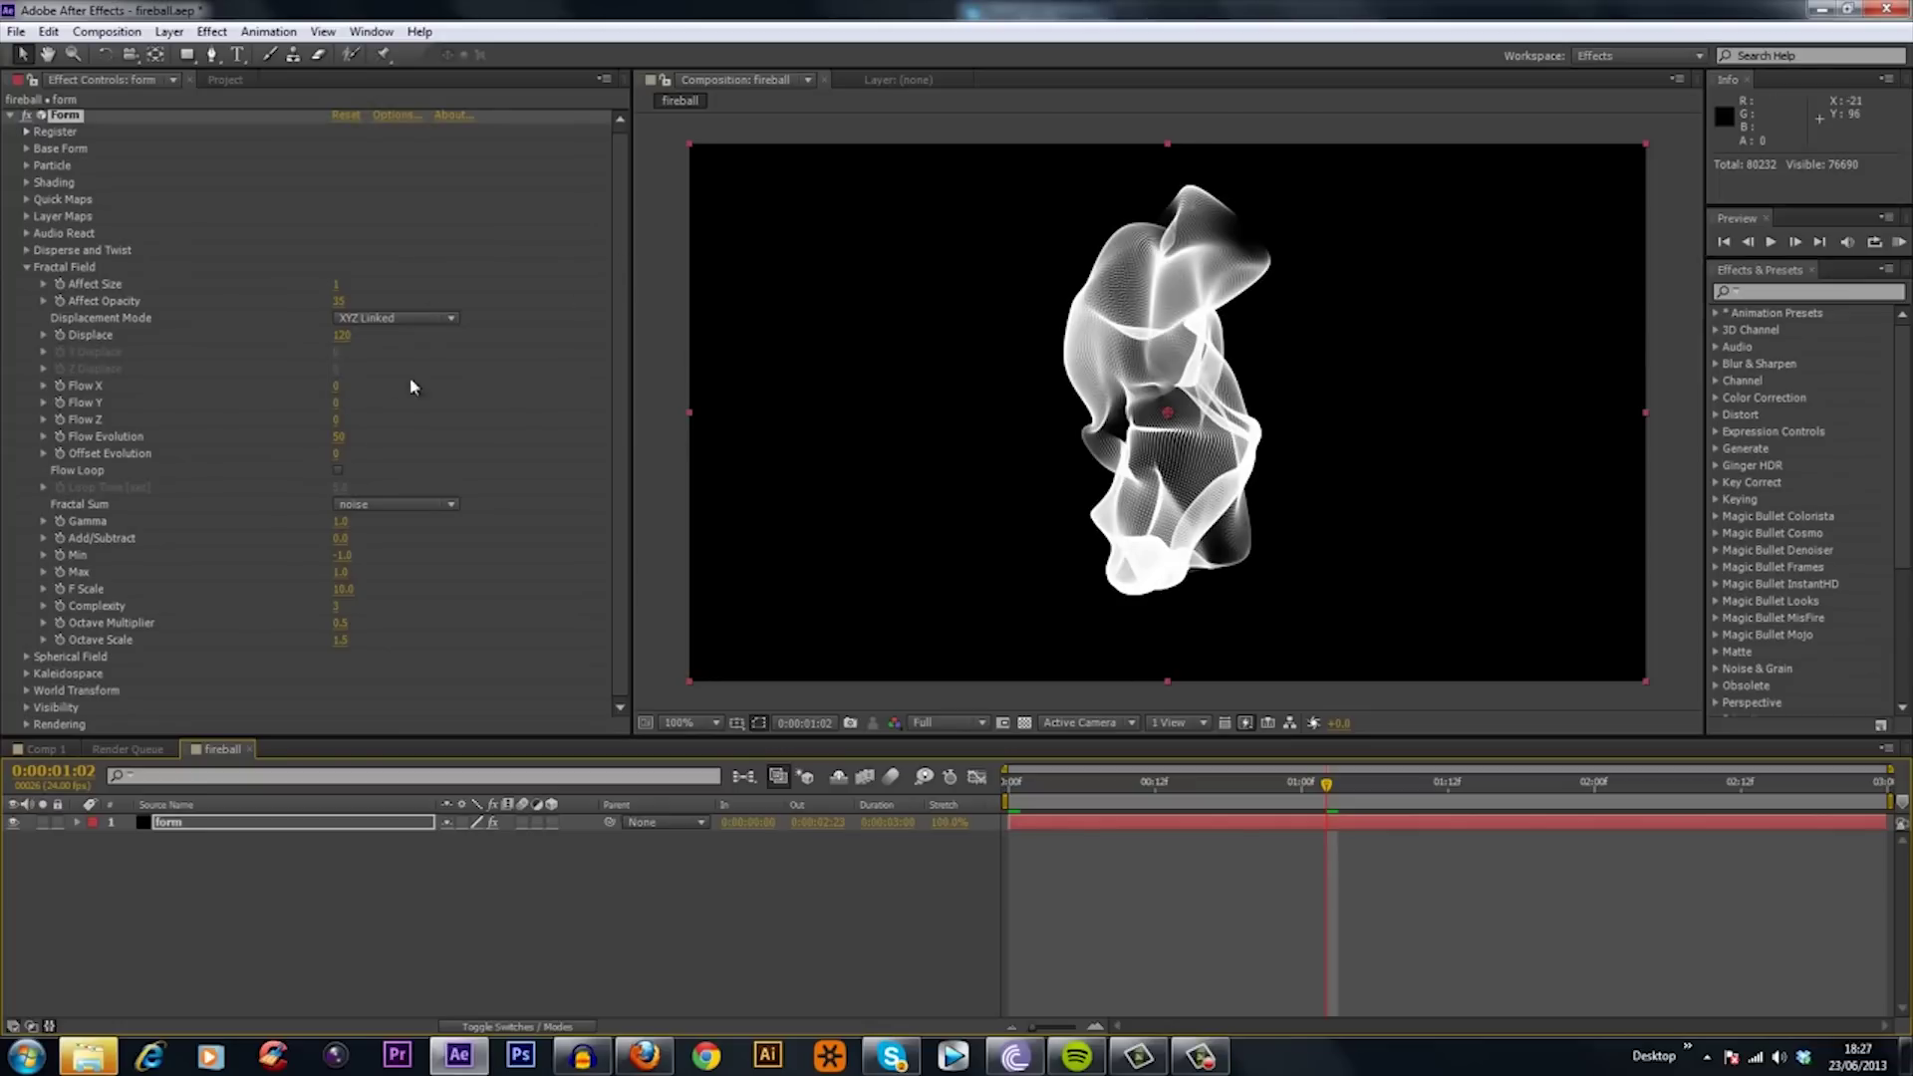
mouse_move(339, 402)
mouse_down()
mouse_move(401, 403)
mouse_move(243, 400)
mouse_up()
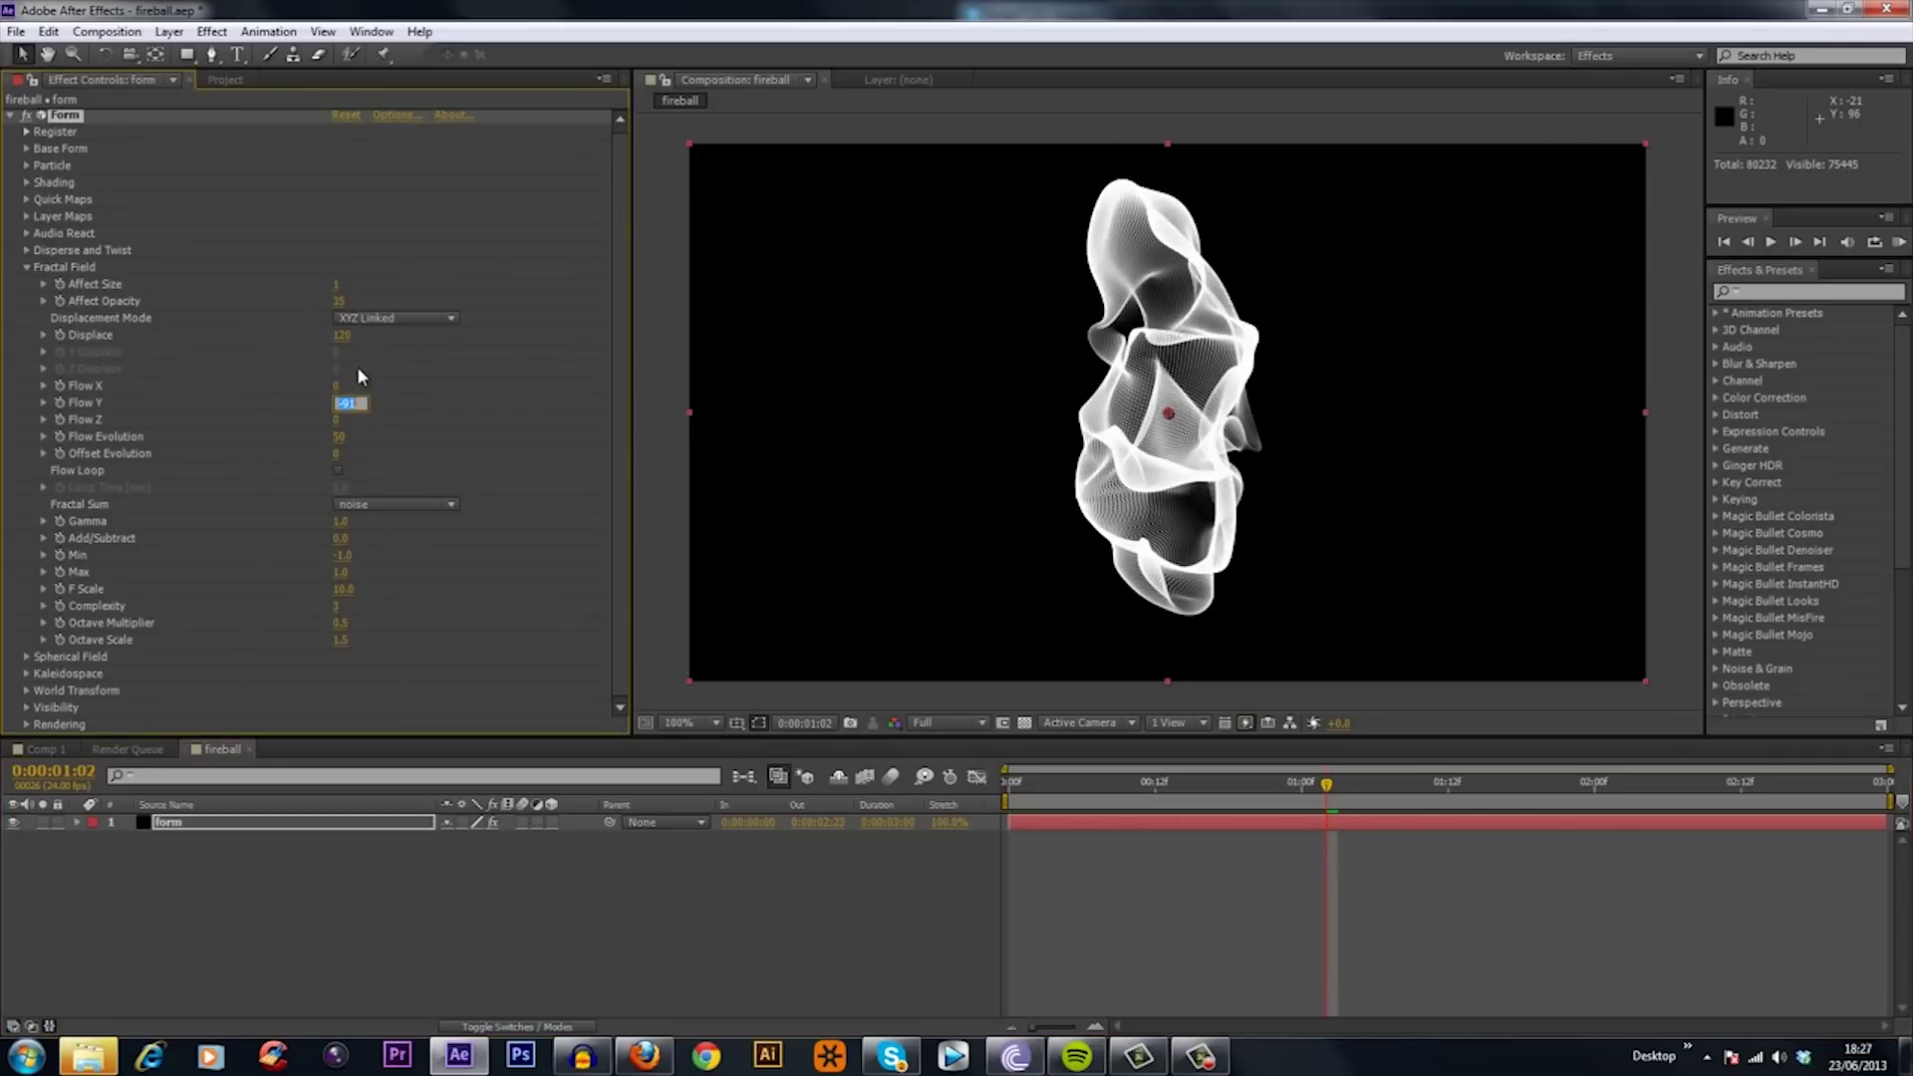
key(Return)
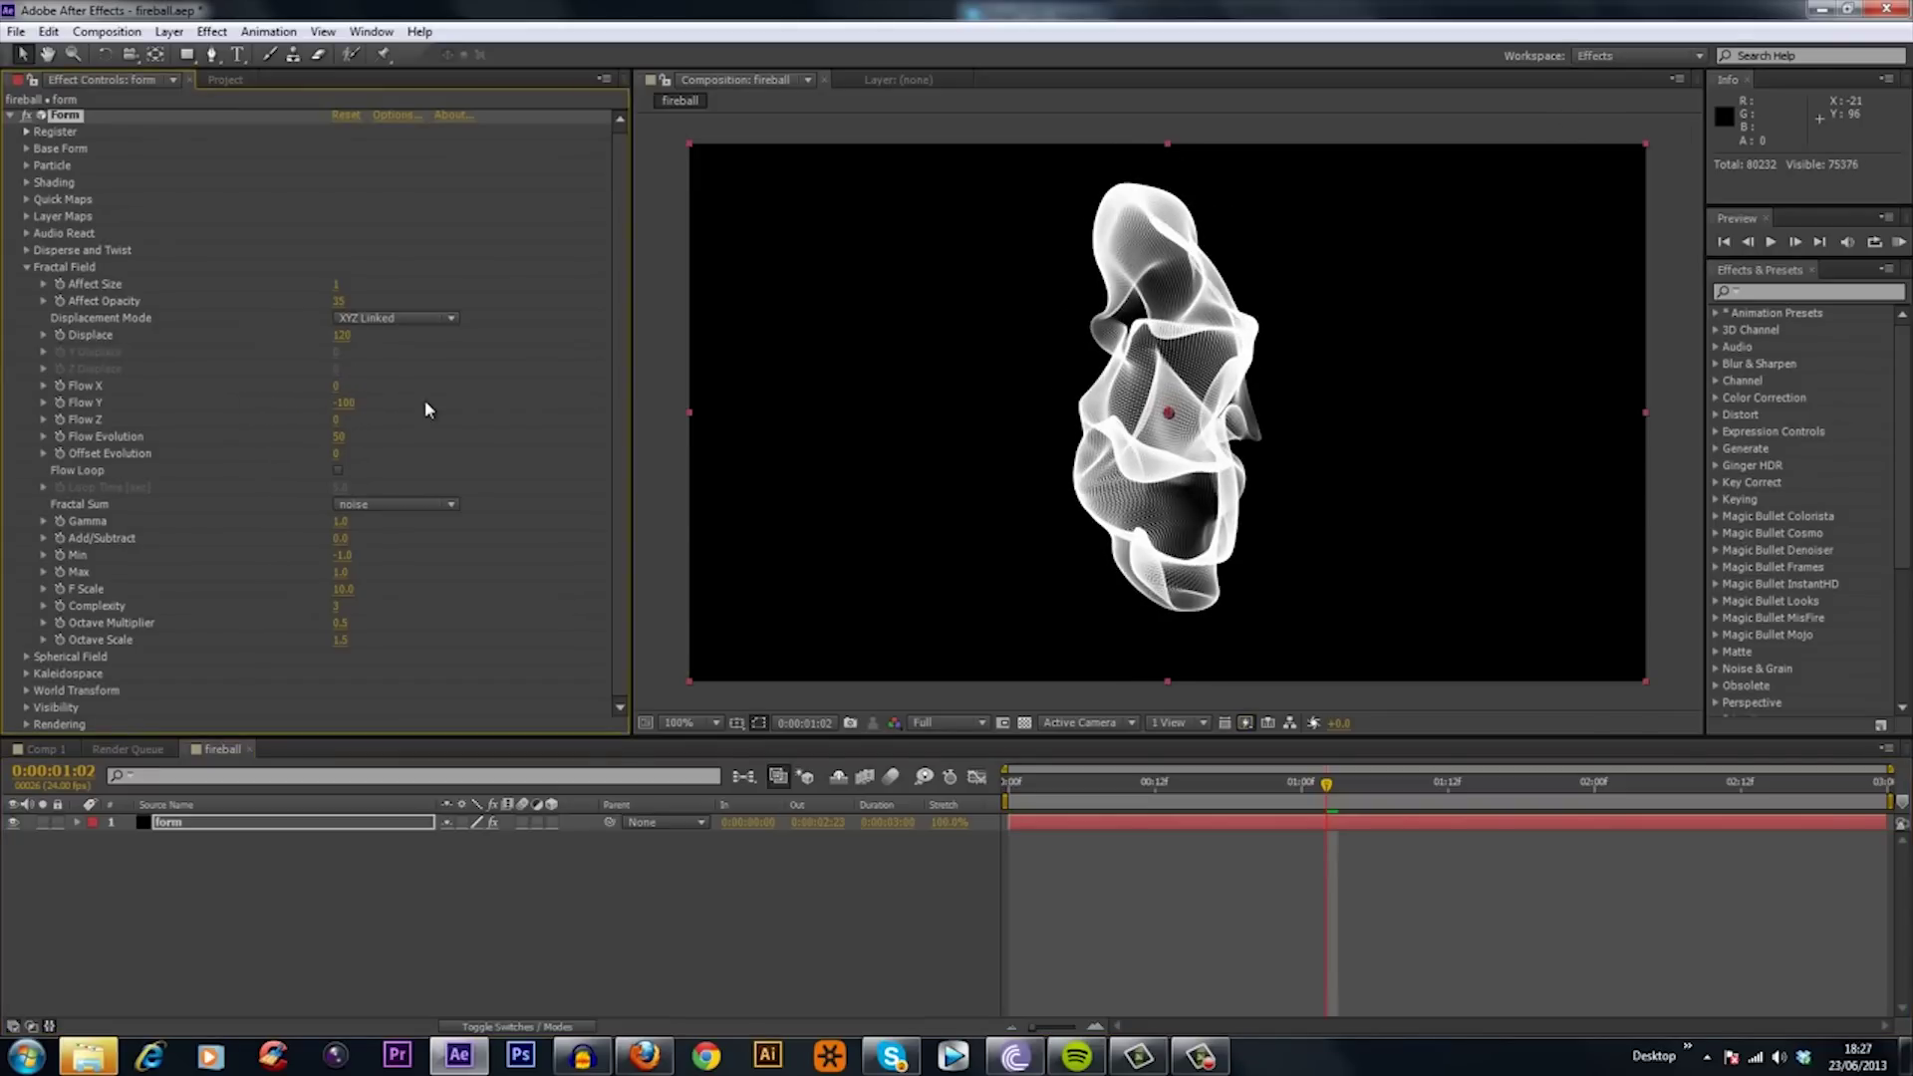
drag(1020, 790, 1436, 856)
Under Particle, pick a dark orange-brown particle colour in the colour picker.
click(23, 267)
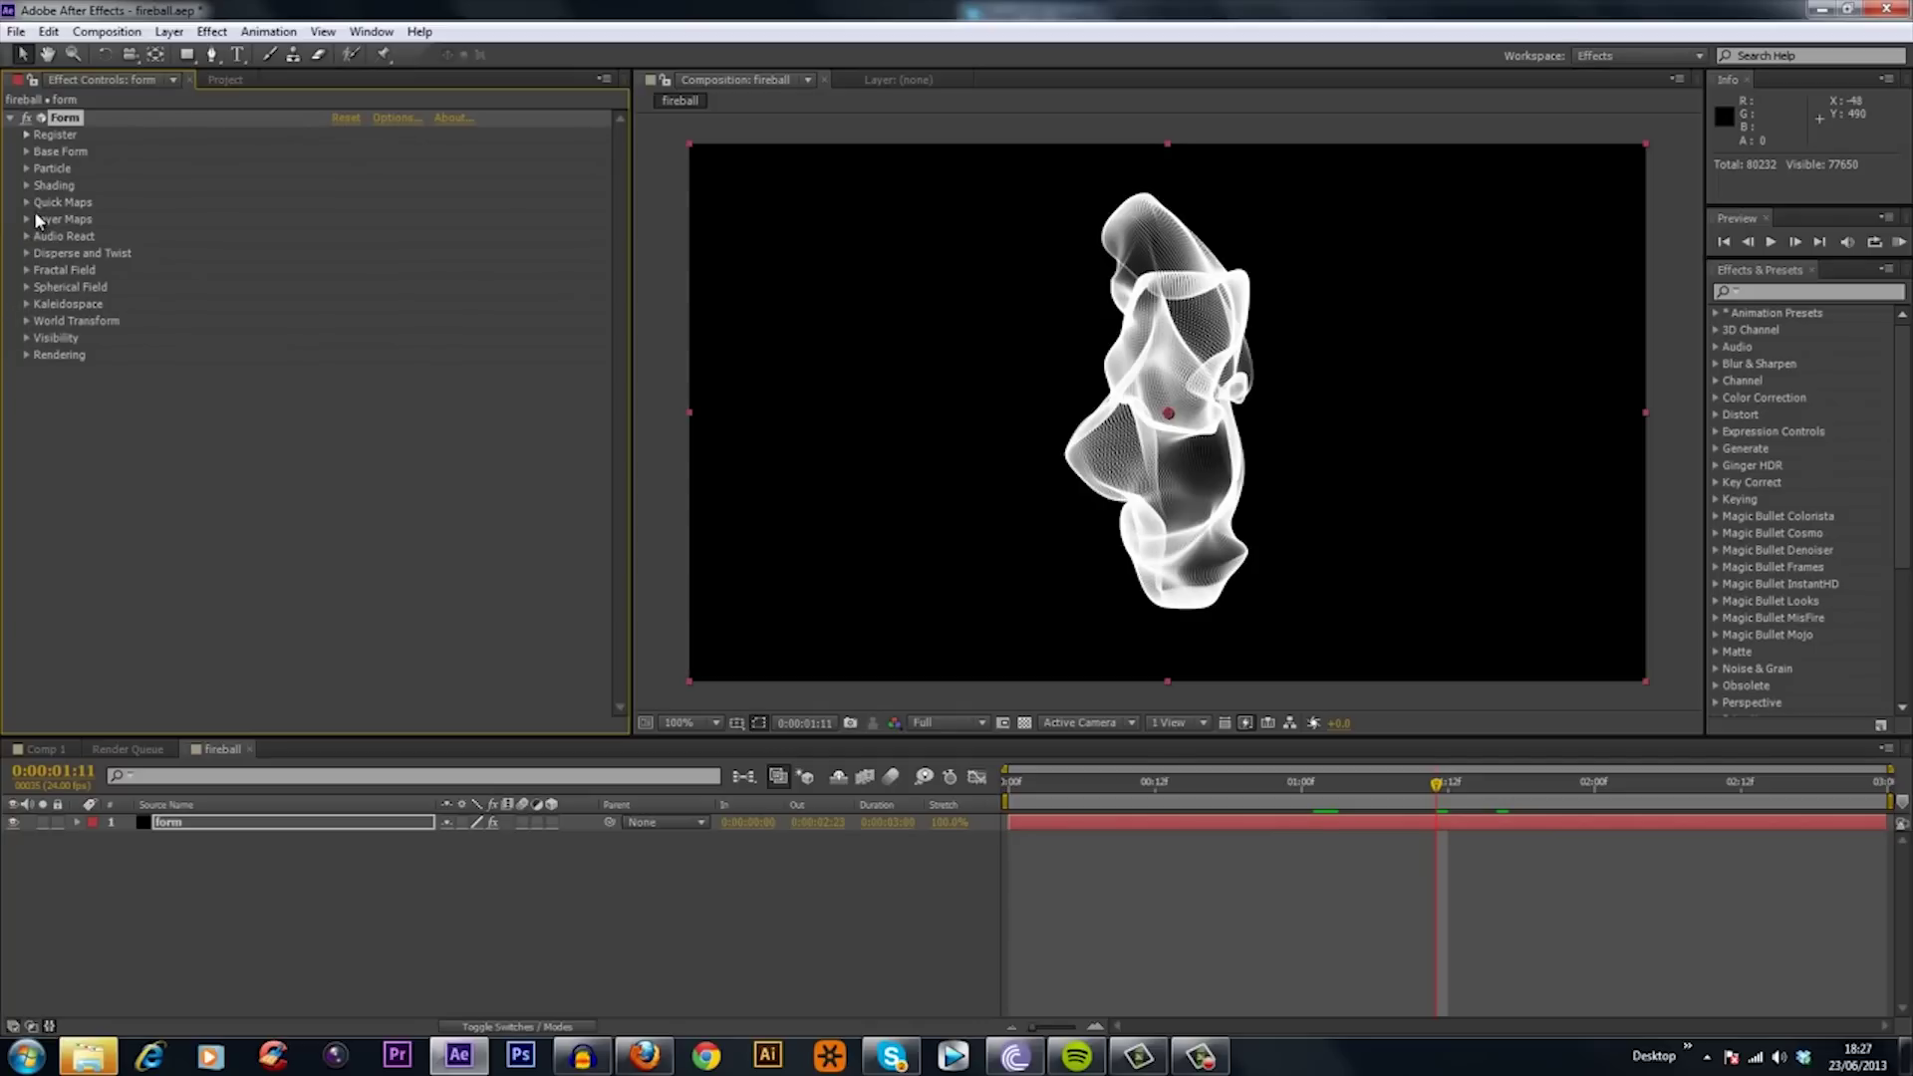
click(26, 170)
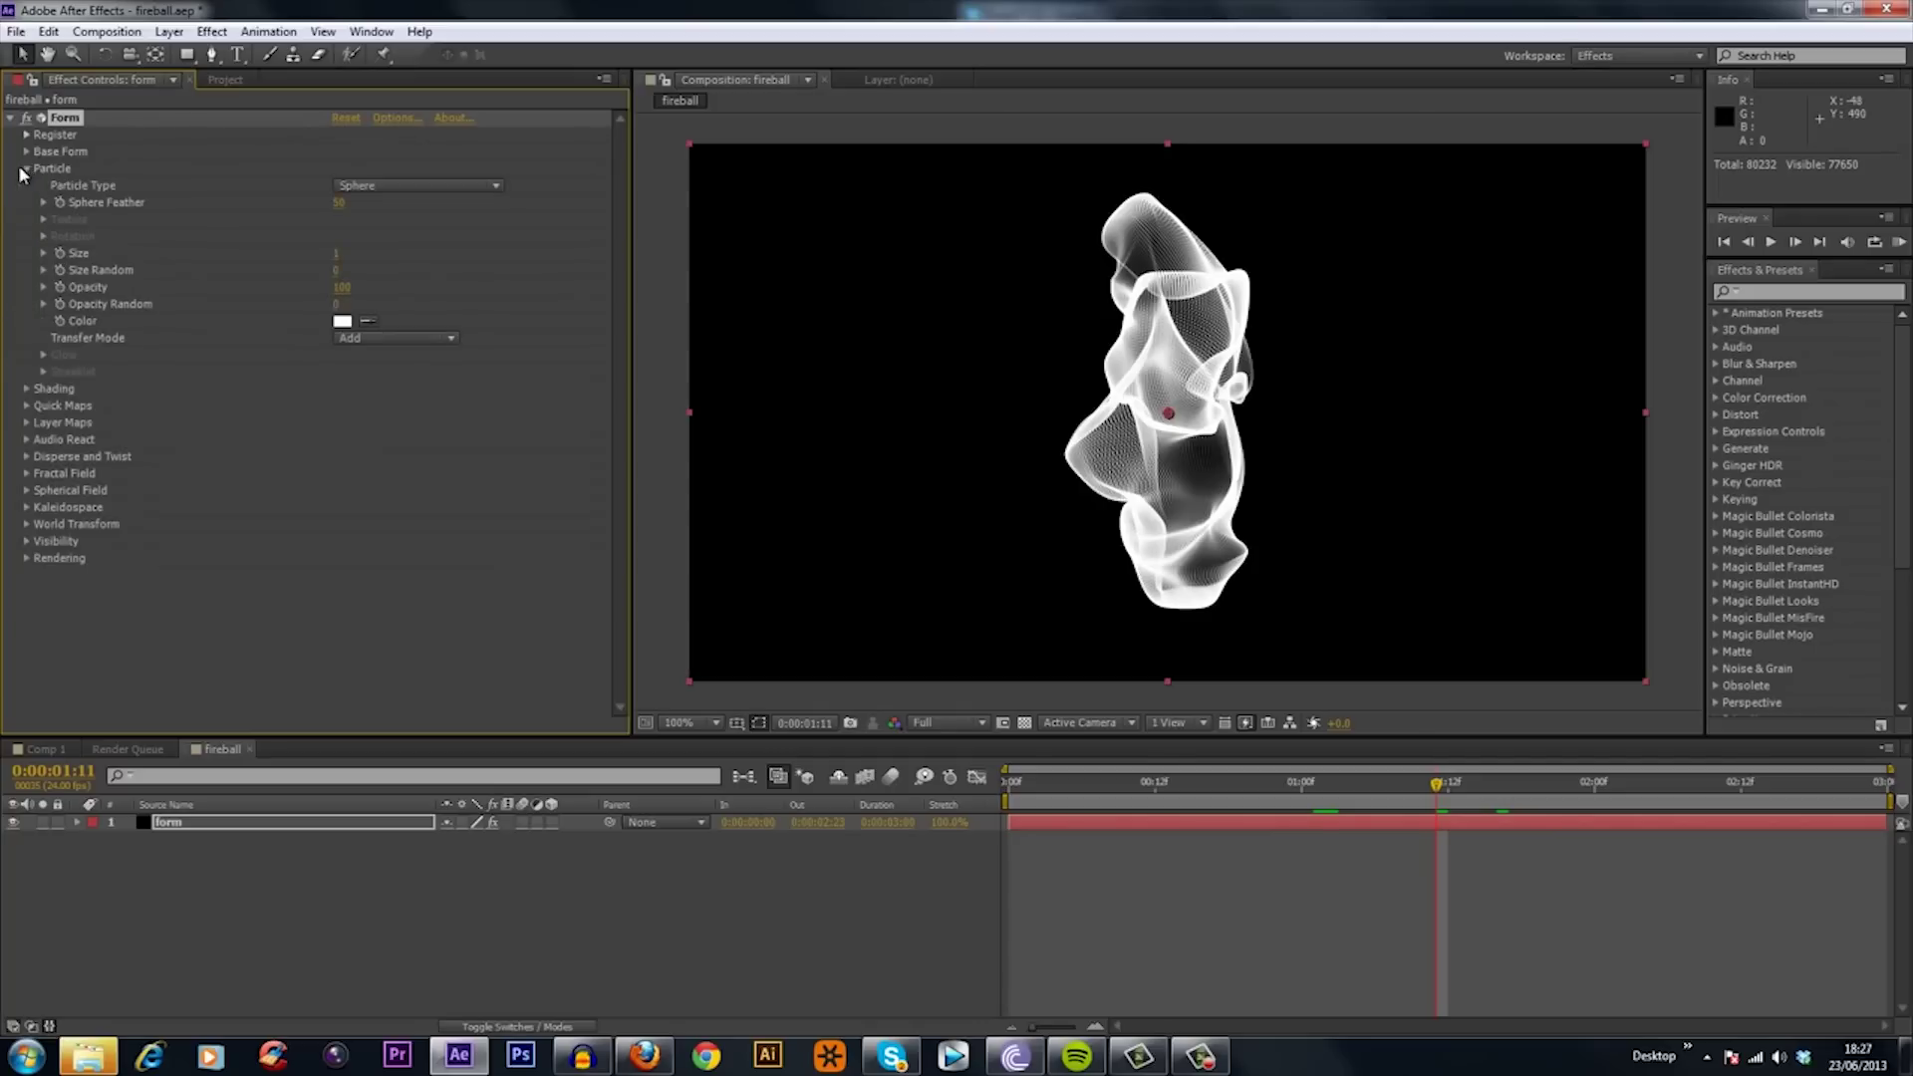
click(349, 321)
click(298, 288)
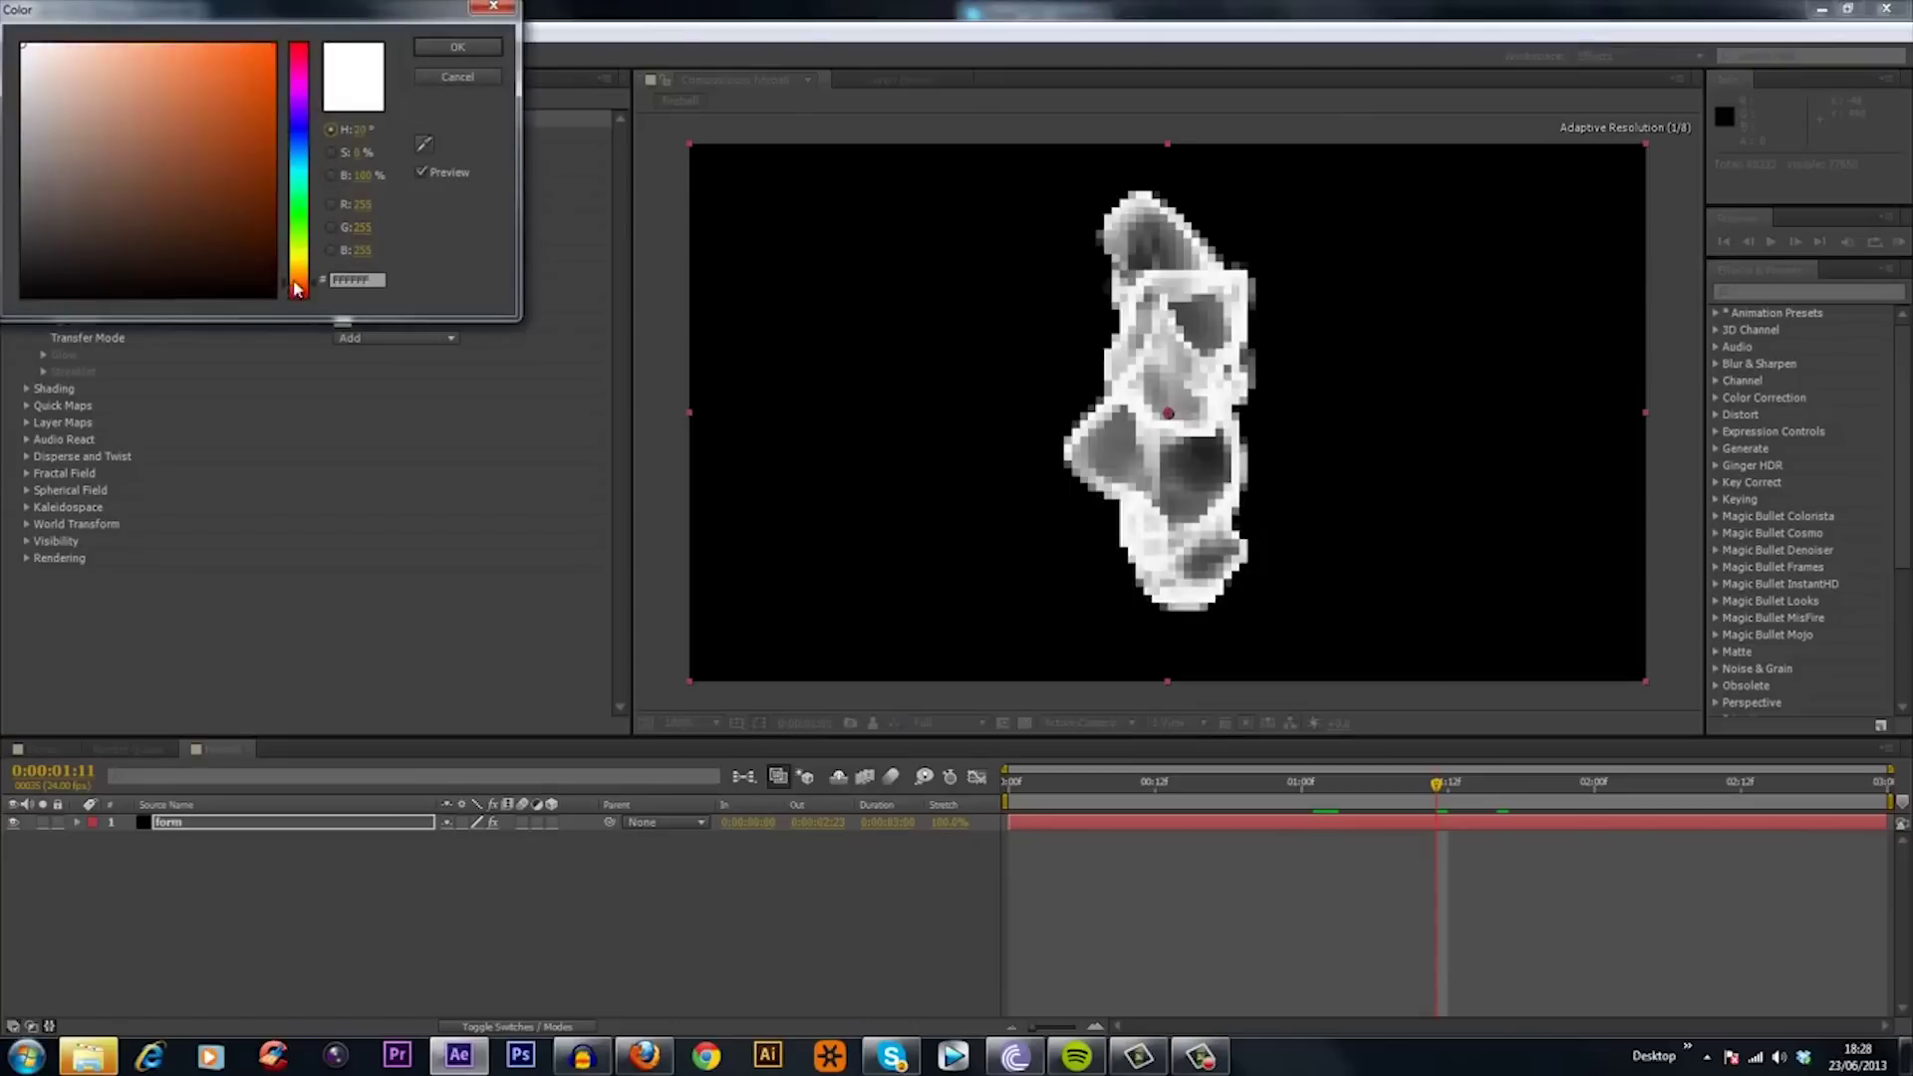
drag(297, 288, 300, 287)
drag(218, 209, 213, 208)
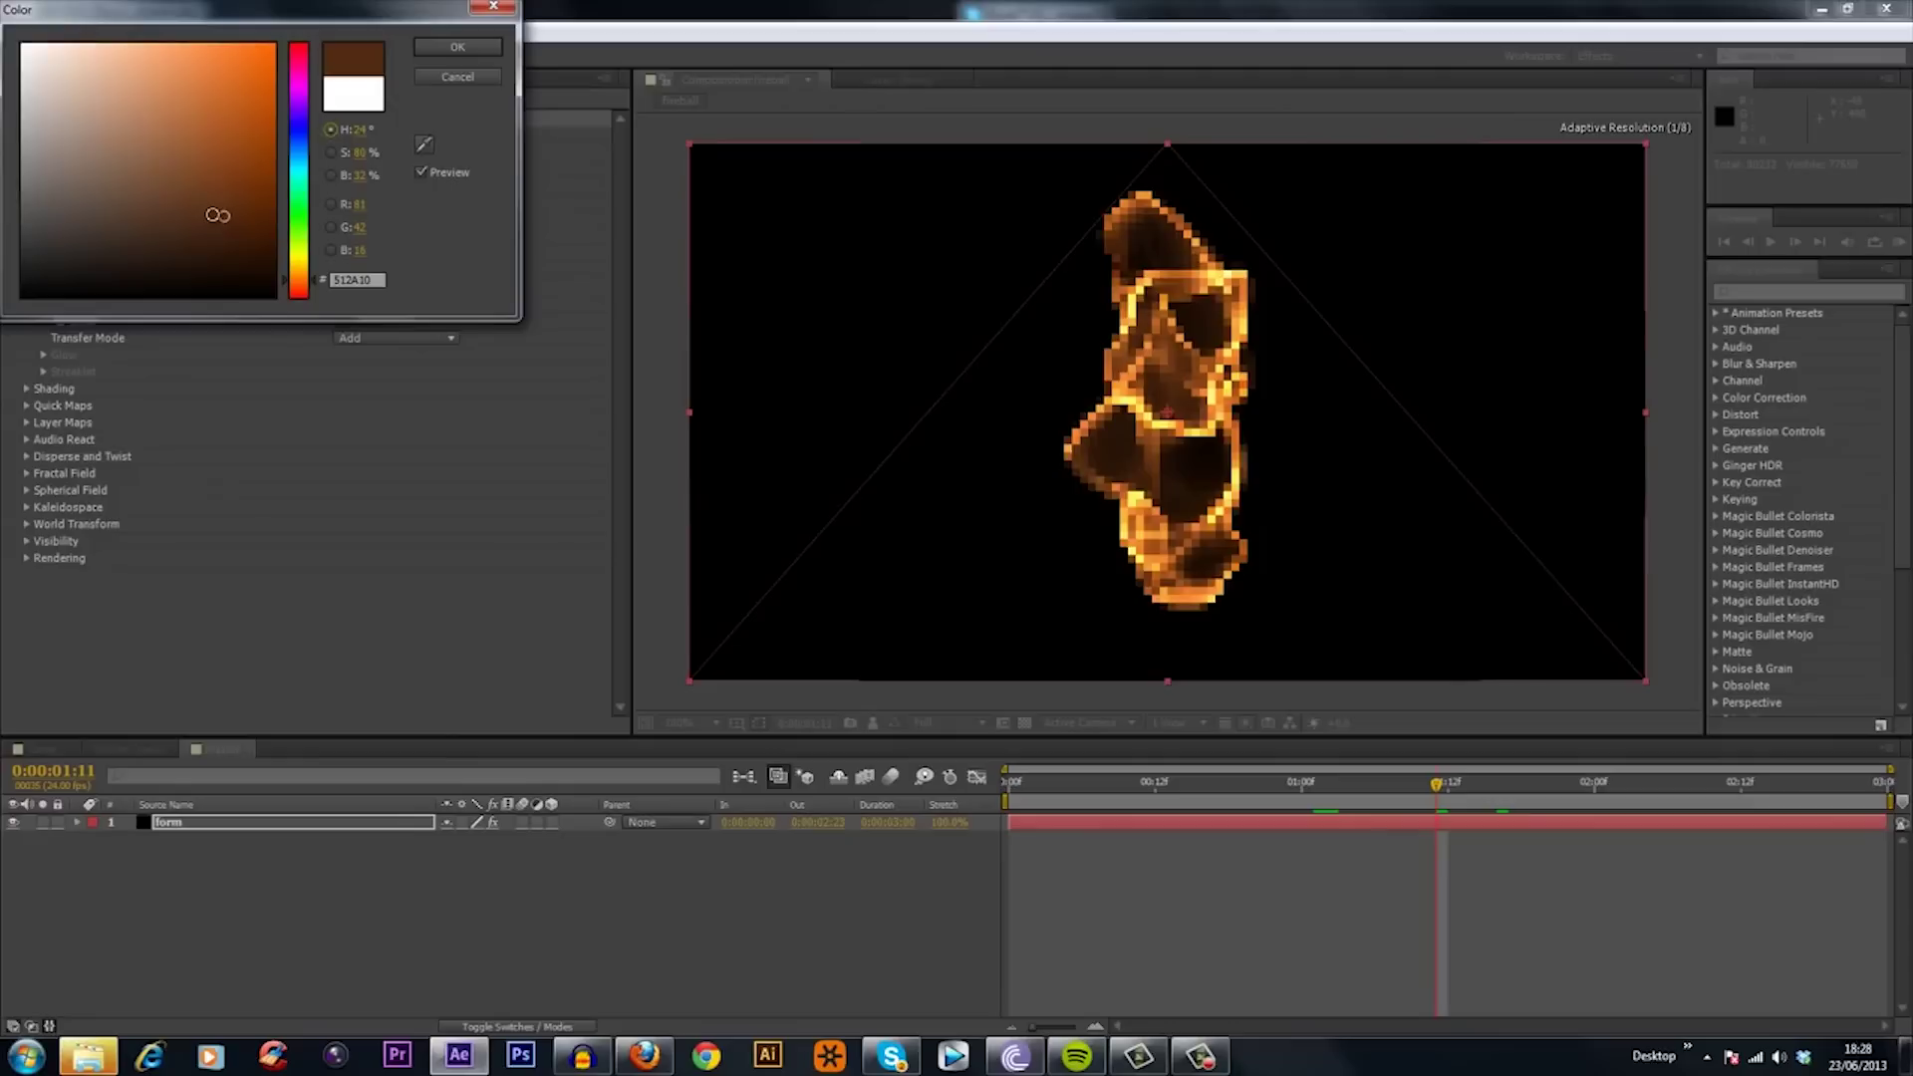
click(428, 47)
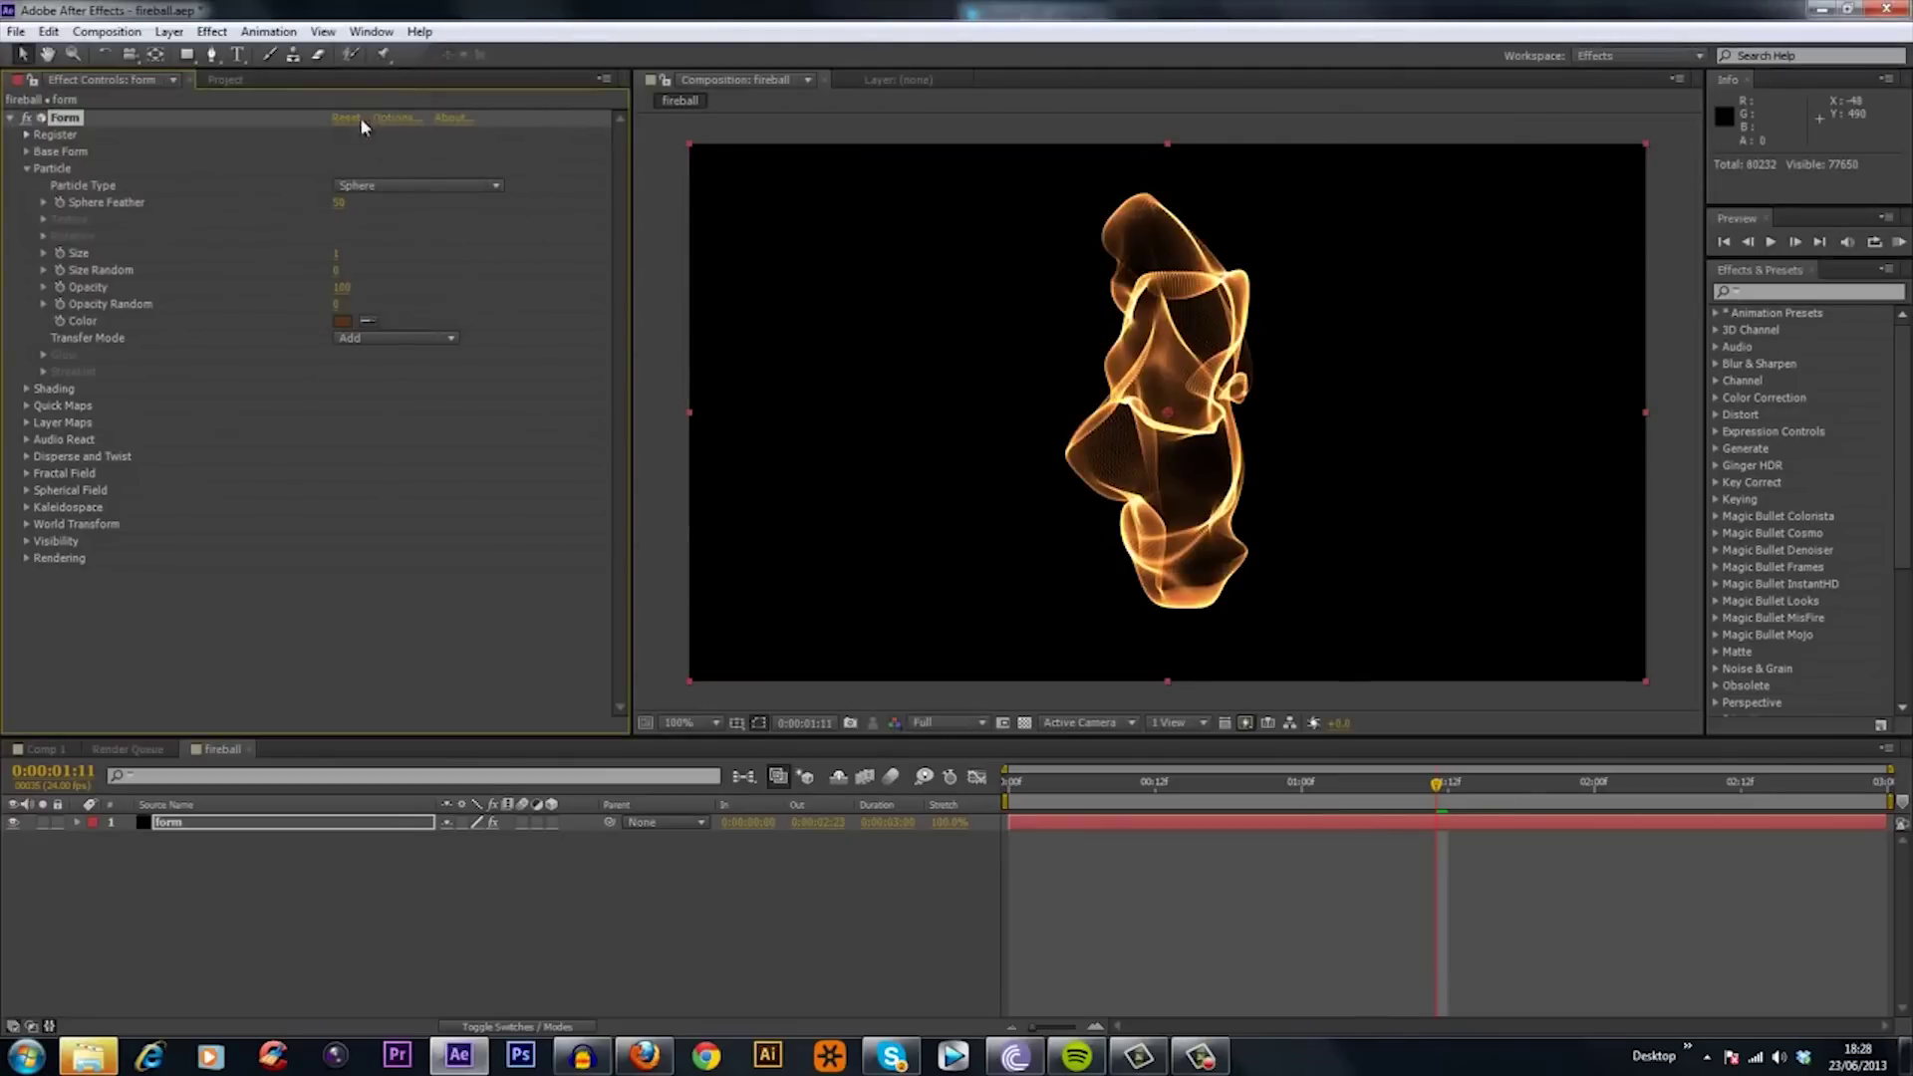
Fine-tune the particle colour through repeated picks to a brighter, warmer orange-brown.
click(344, 328)
drag(254, 225, 233, 179)
click(457, 49)
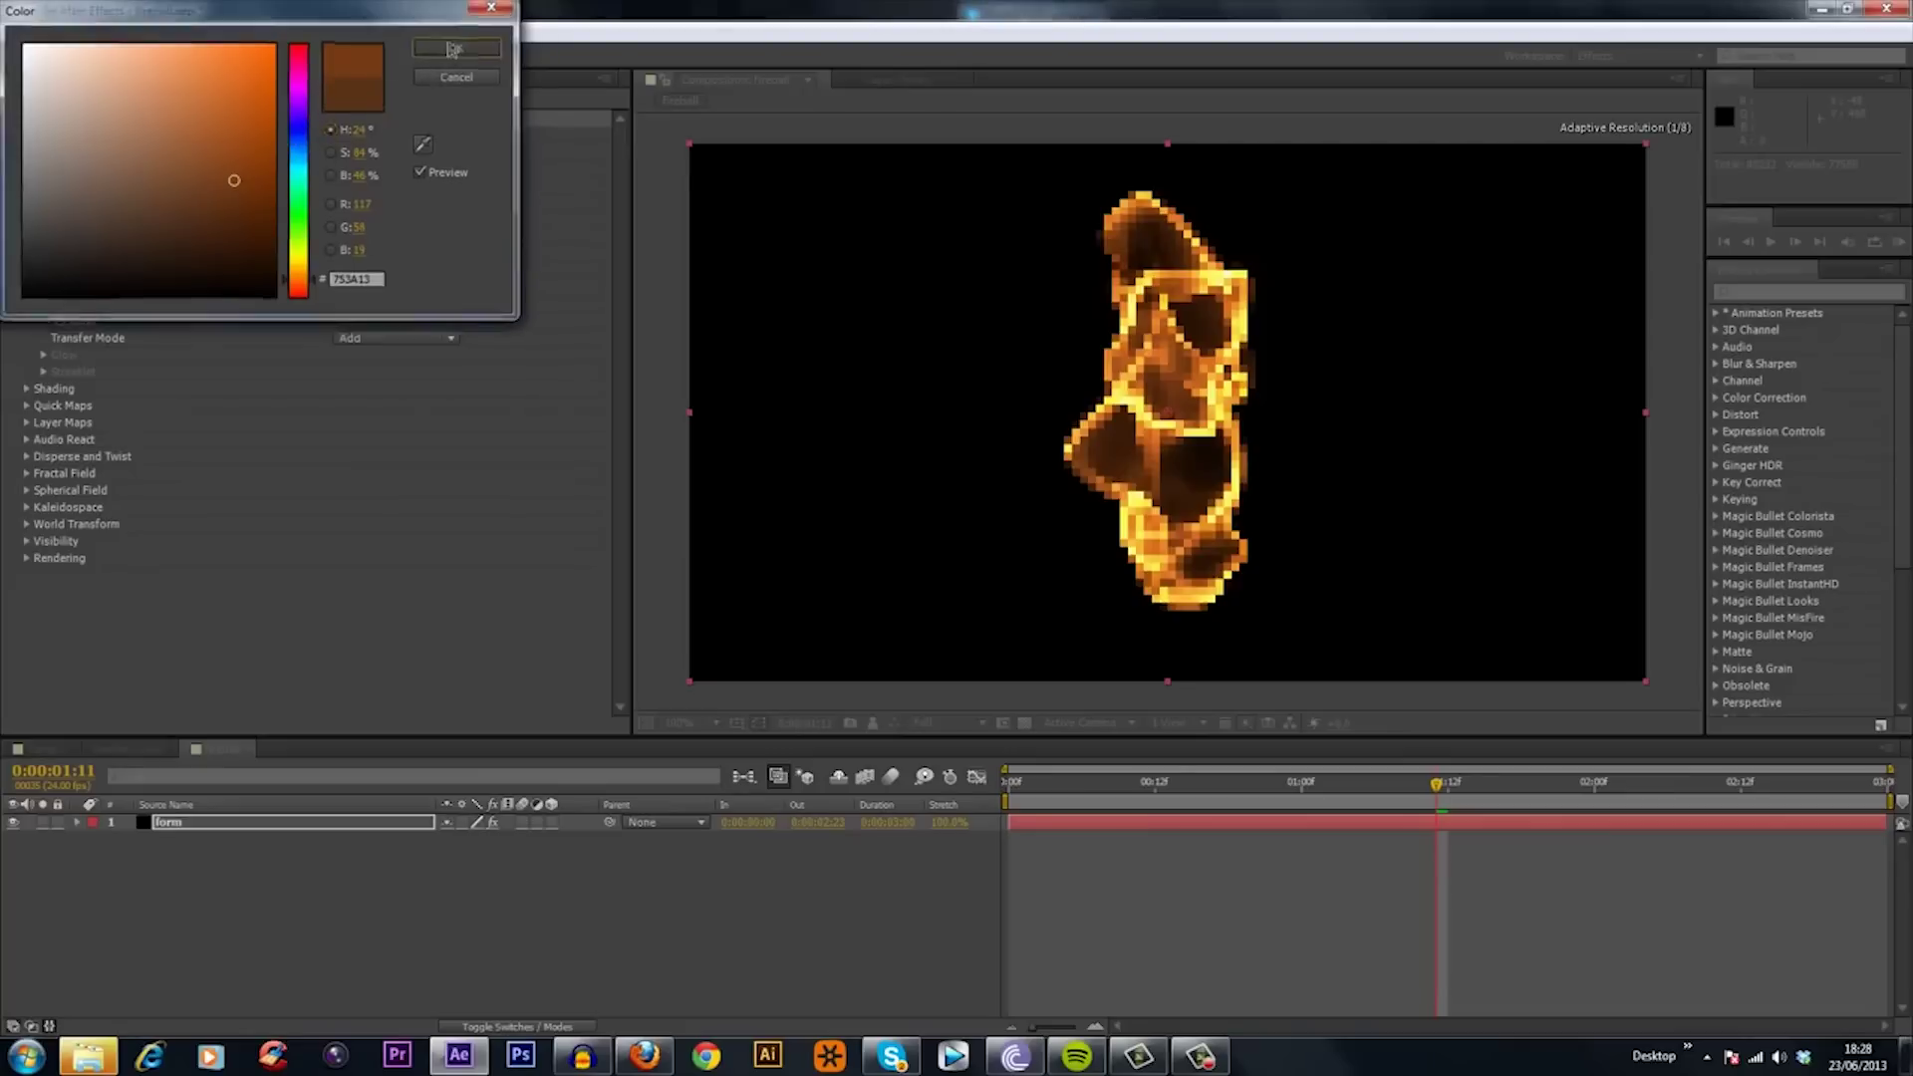
click(345, 317)
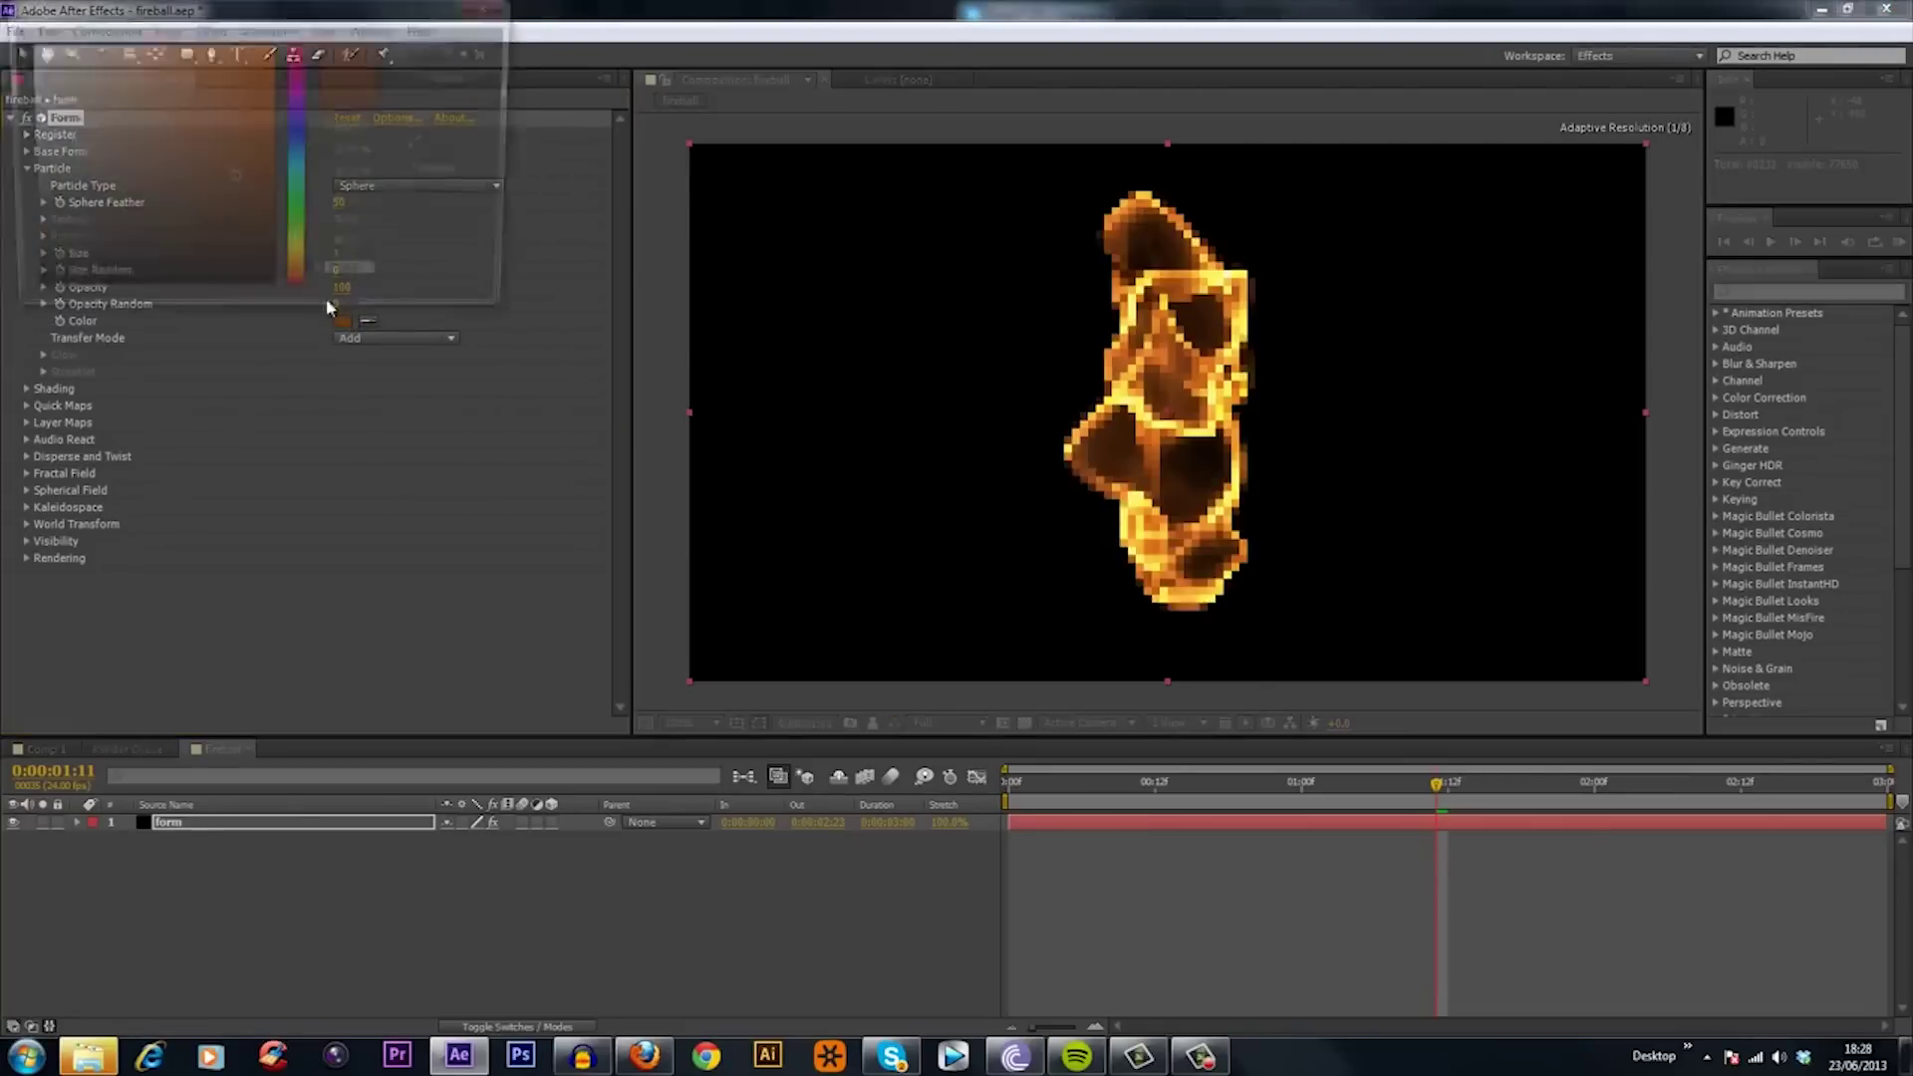
drag(239, 178, 231, 167)
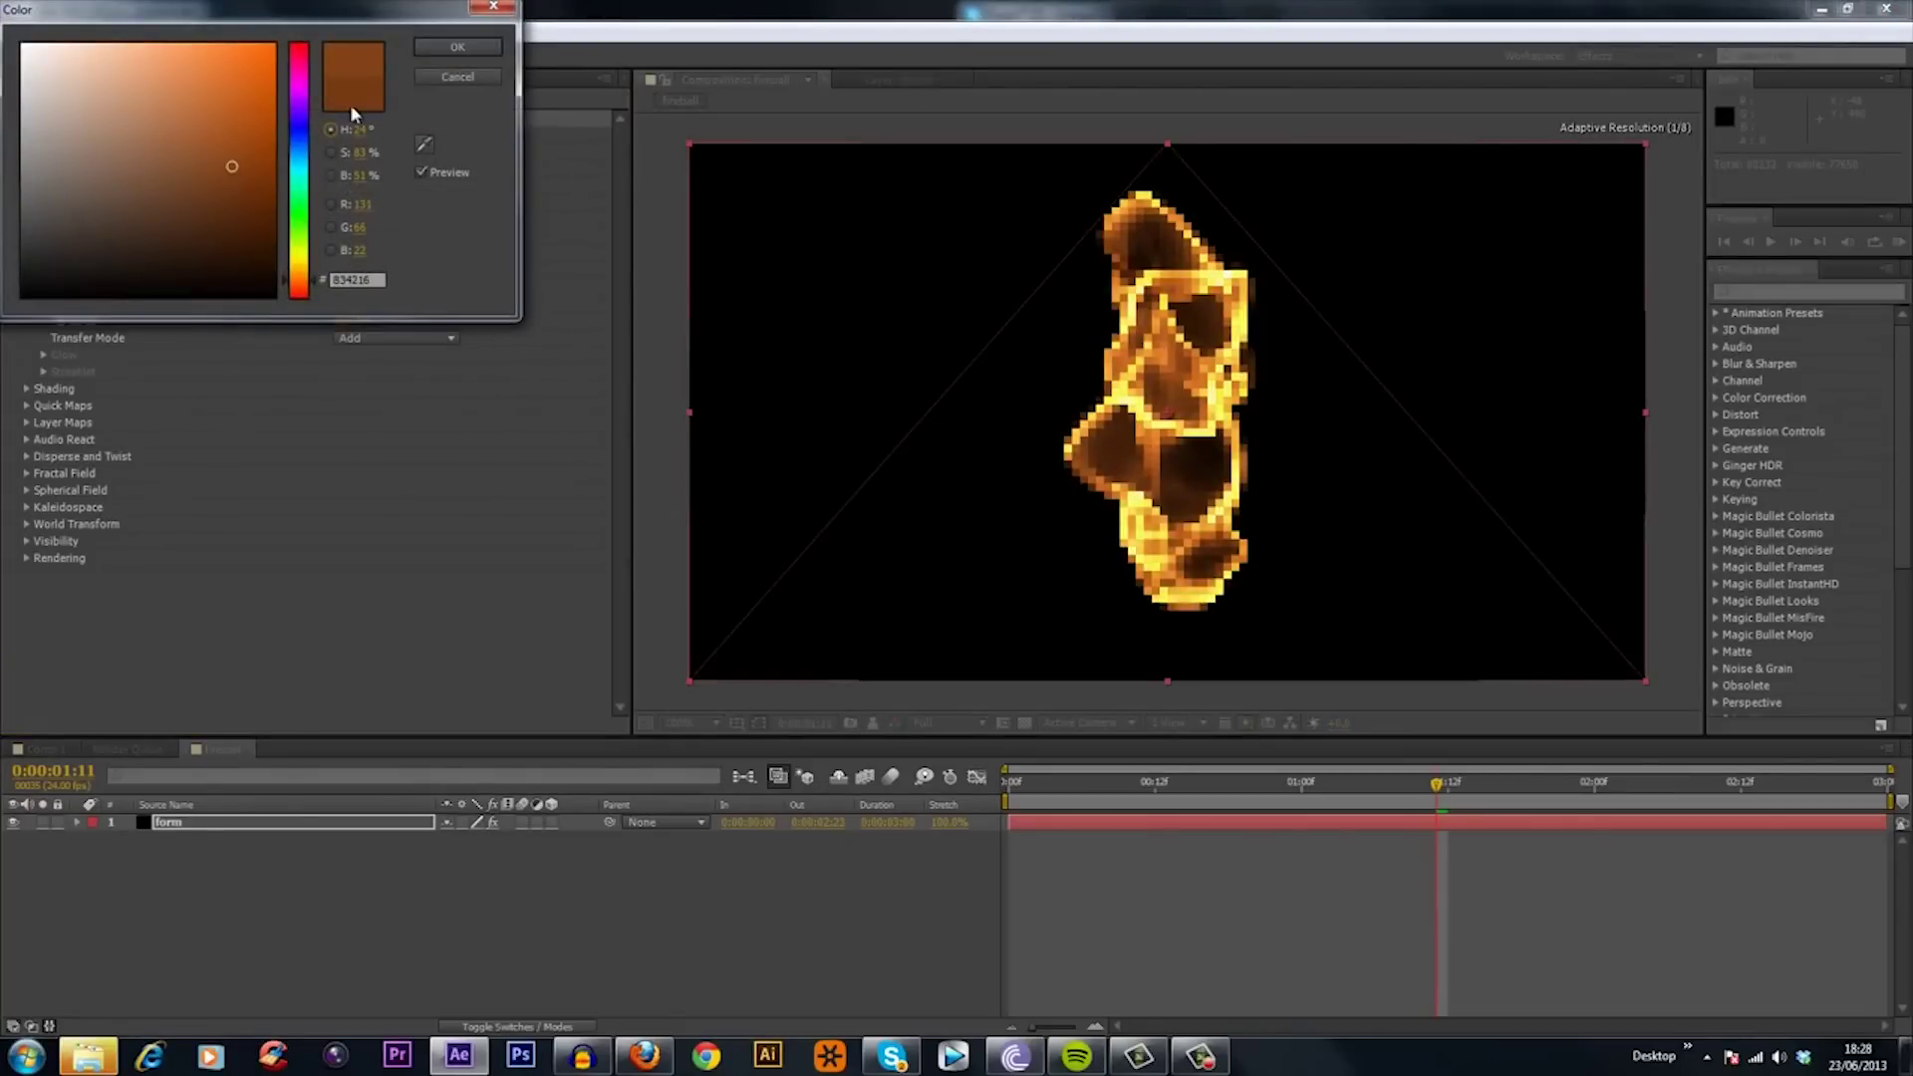
click(457, 48)
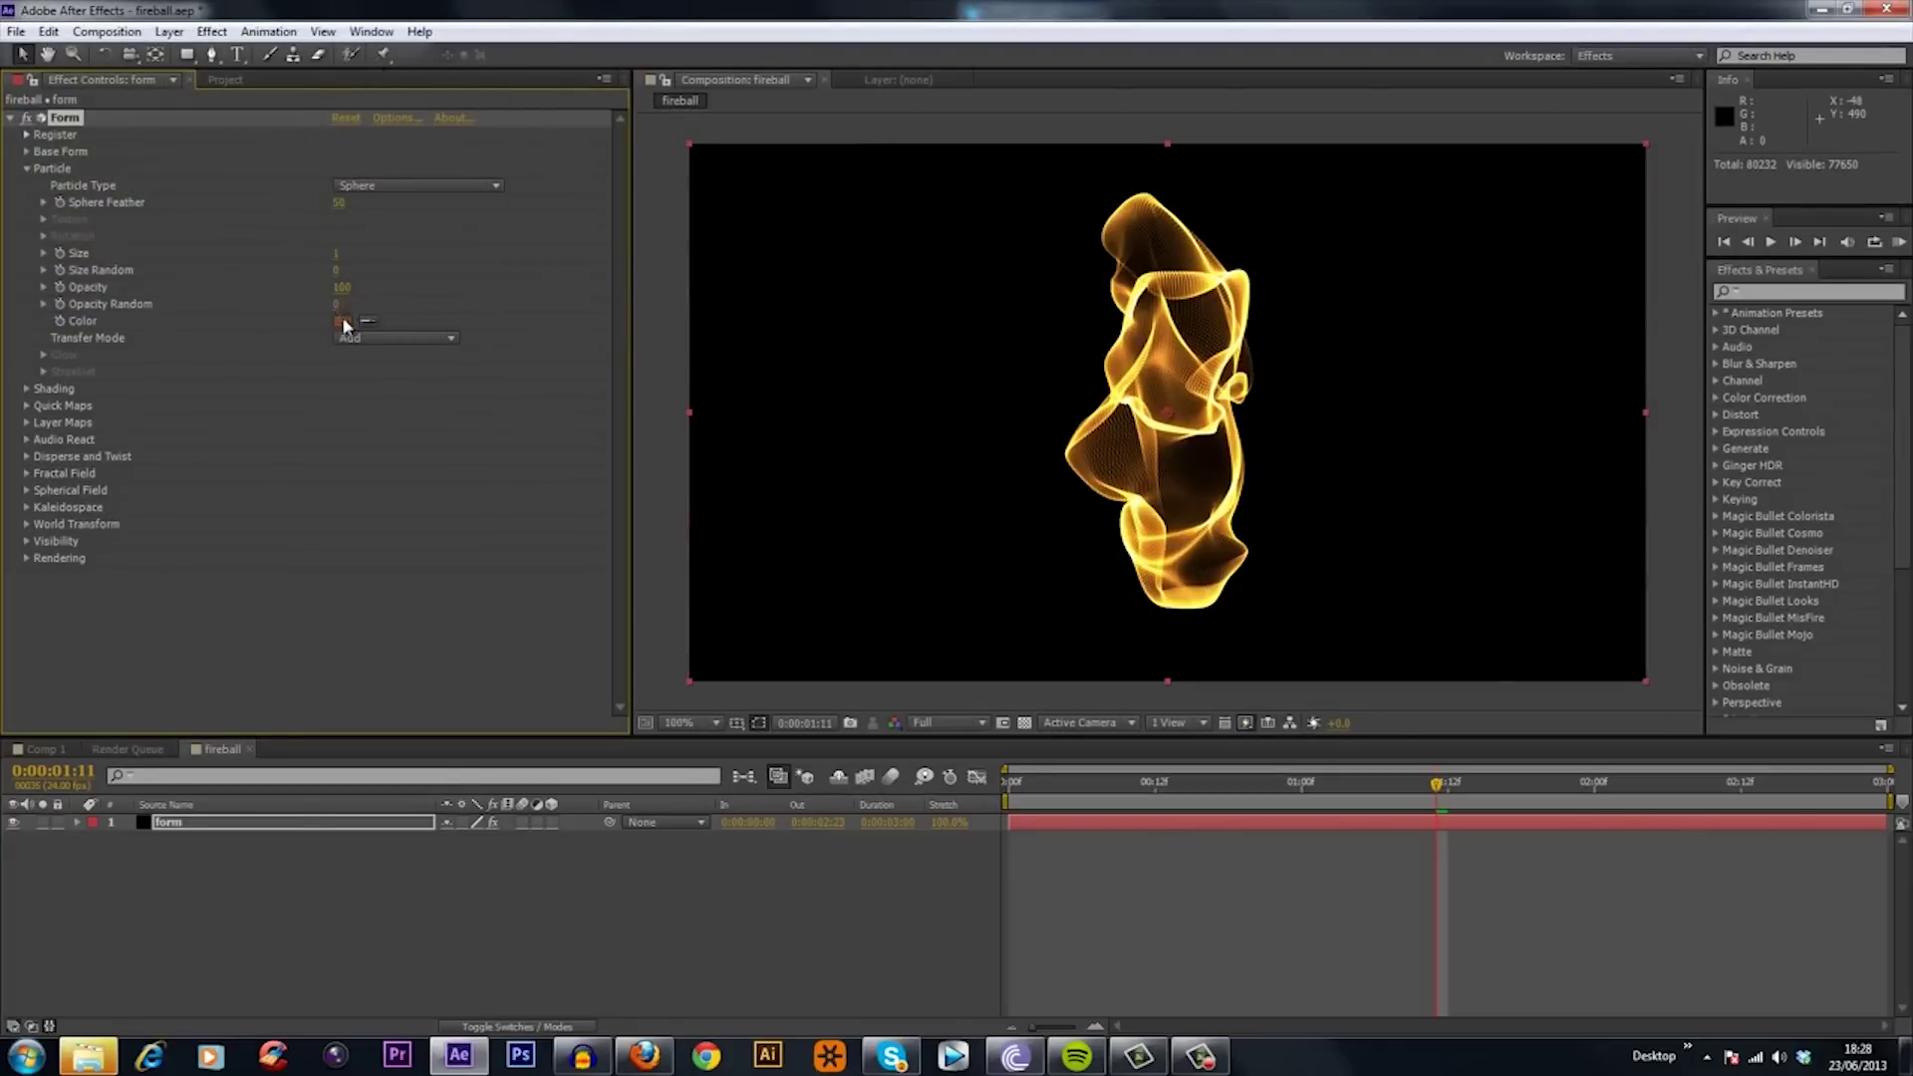
click(345, 320)
click(316, 279)
click(229, 178)
click(315, 283)
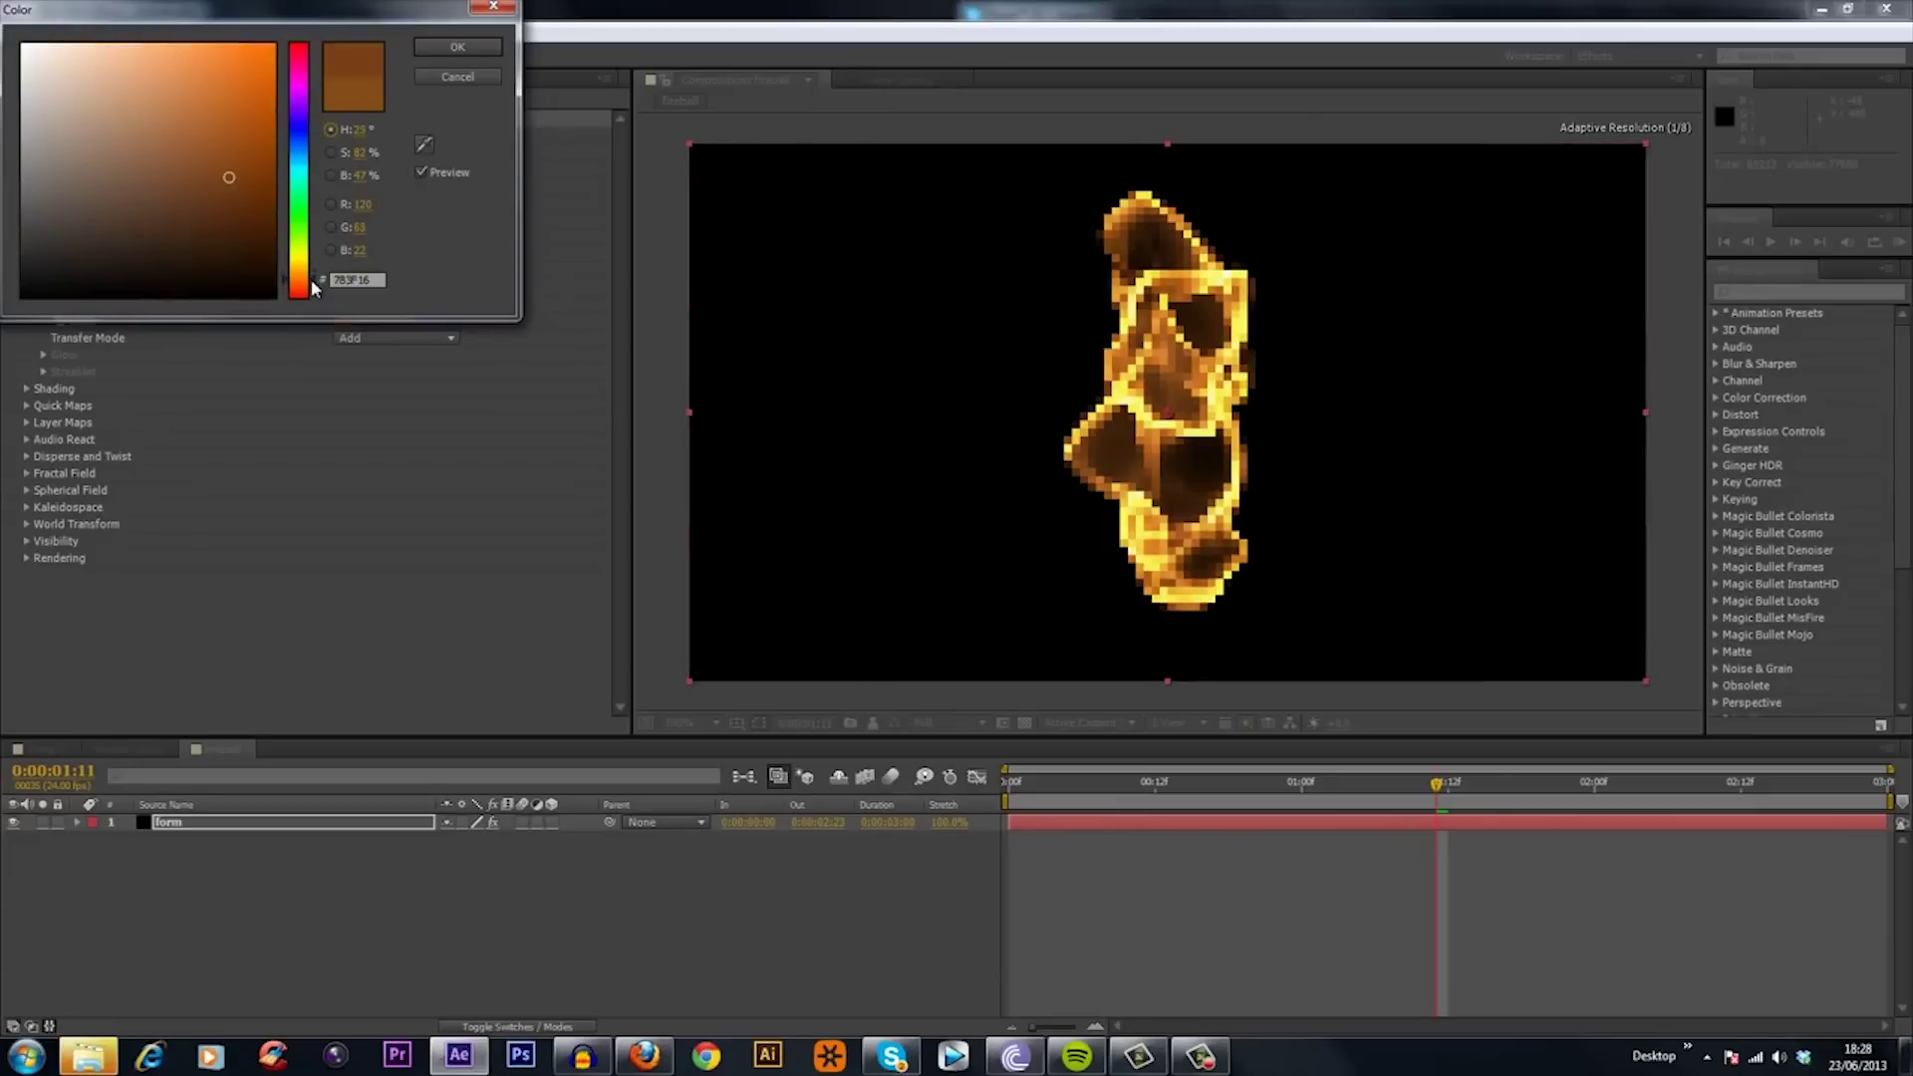
drag(313, 286, 310, 278)
click(453, 43)
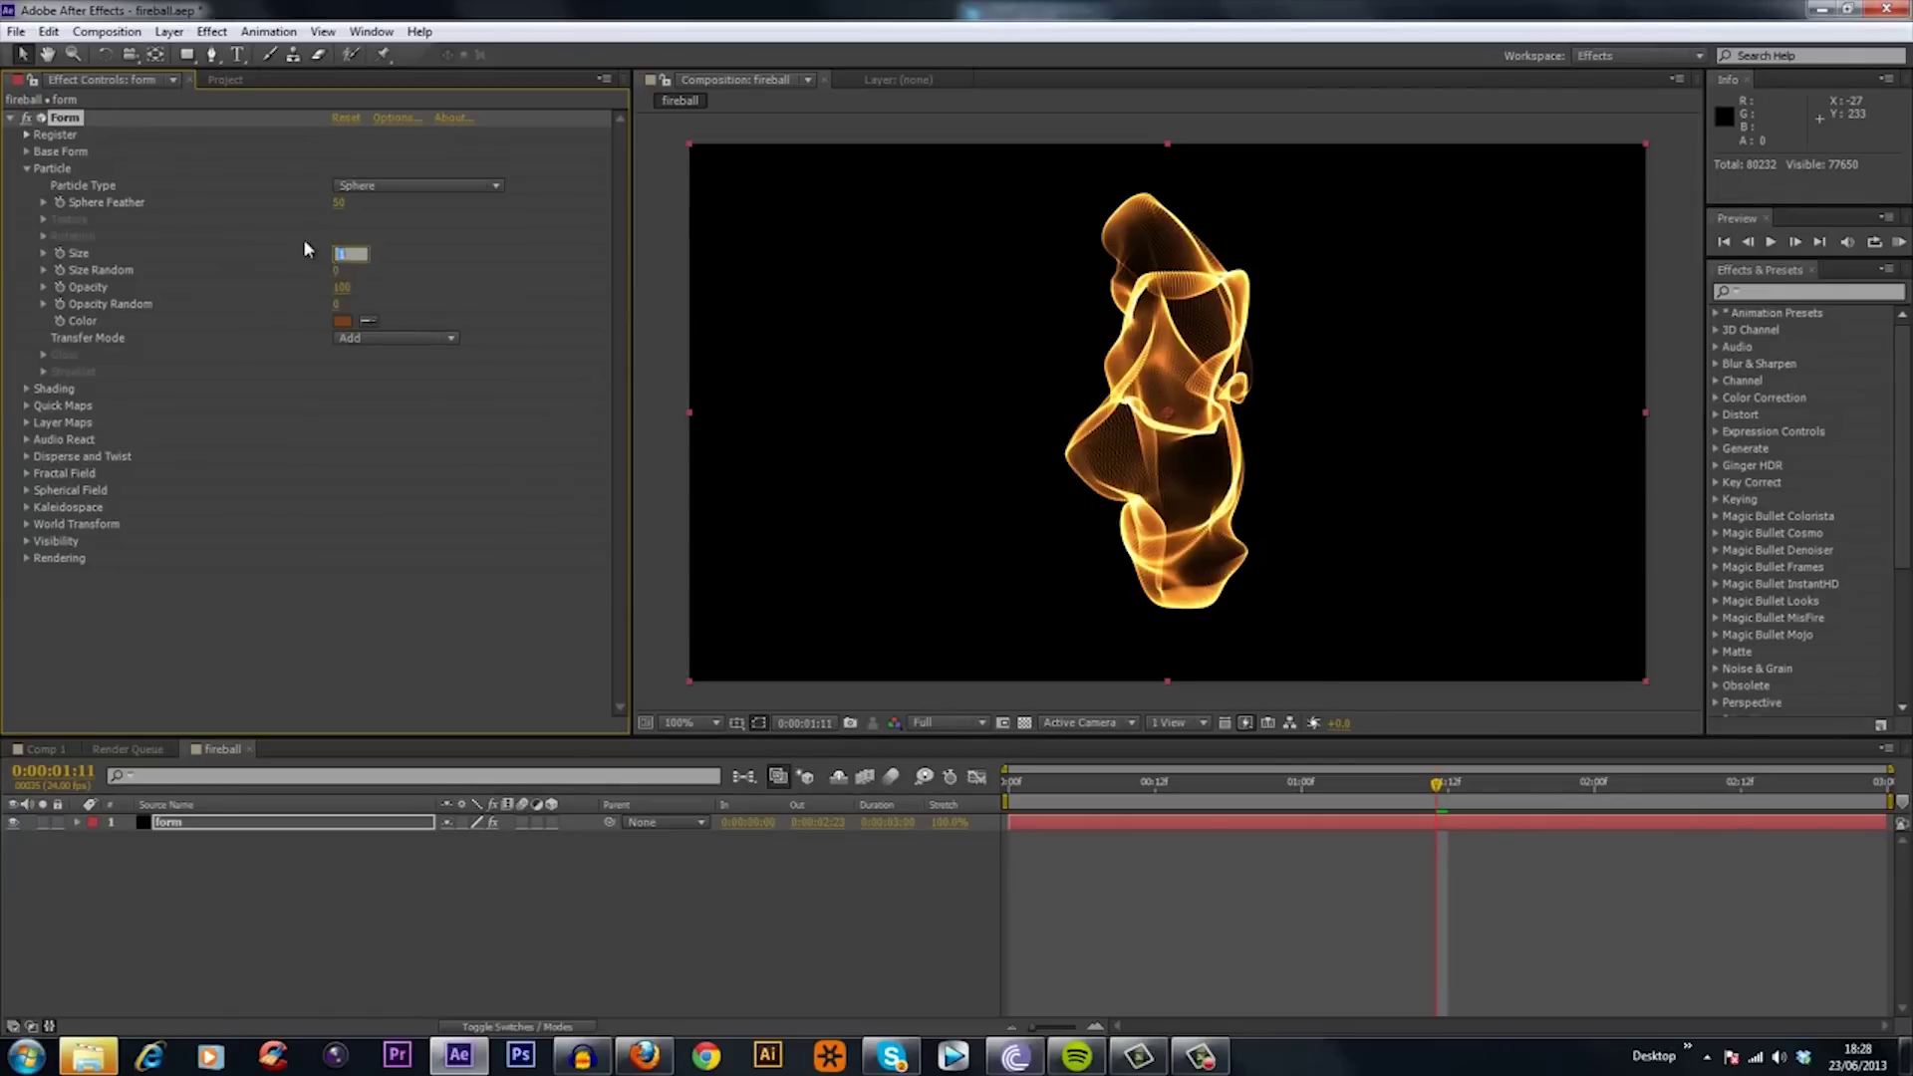
text(3)
Set particle size to 3, opacity to 30, raise opacity to about 46, then size to 2.
key(Return)
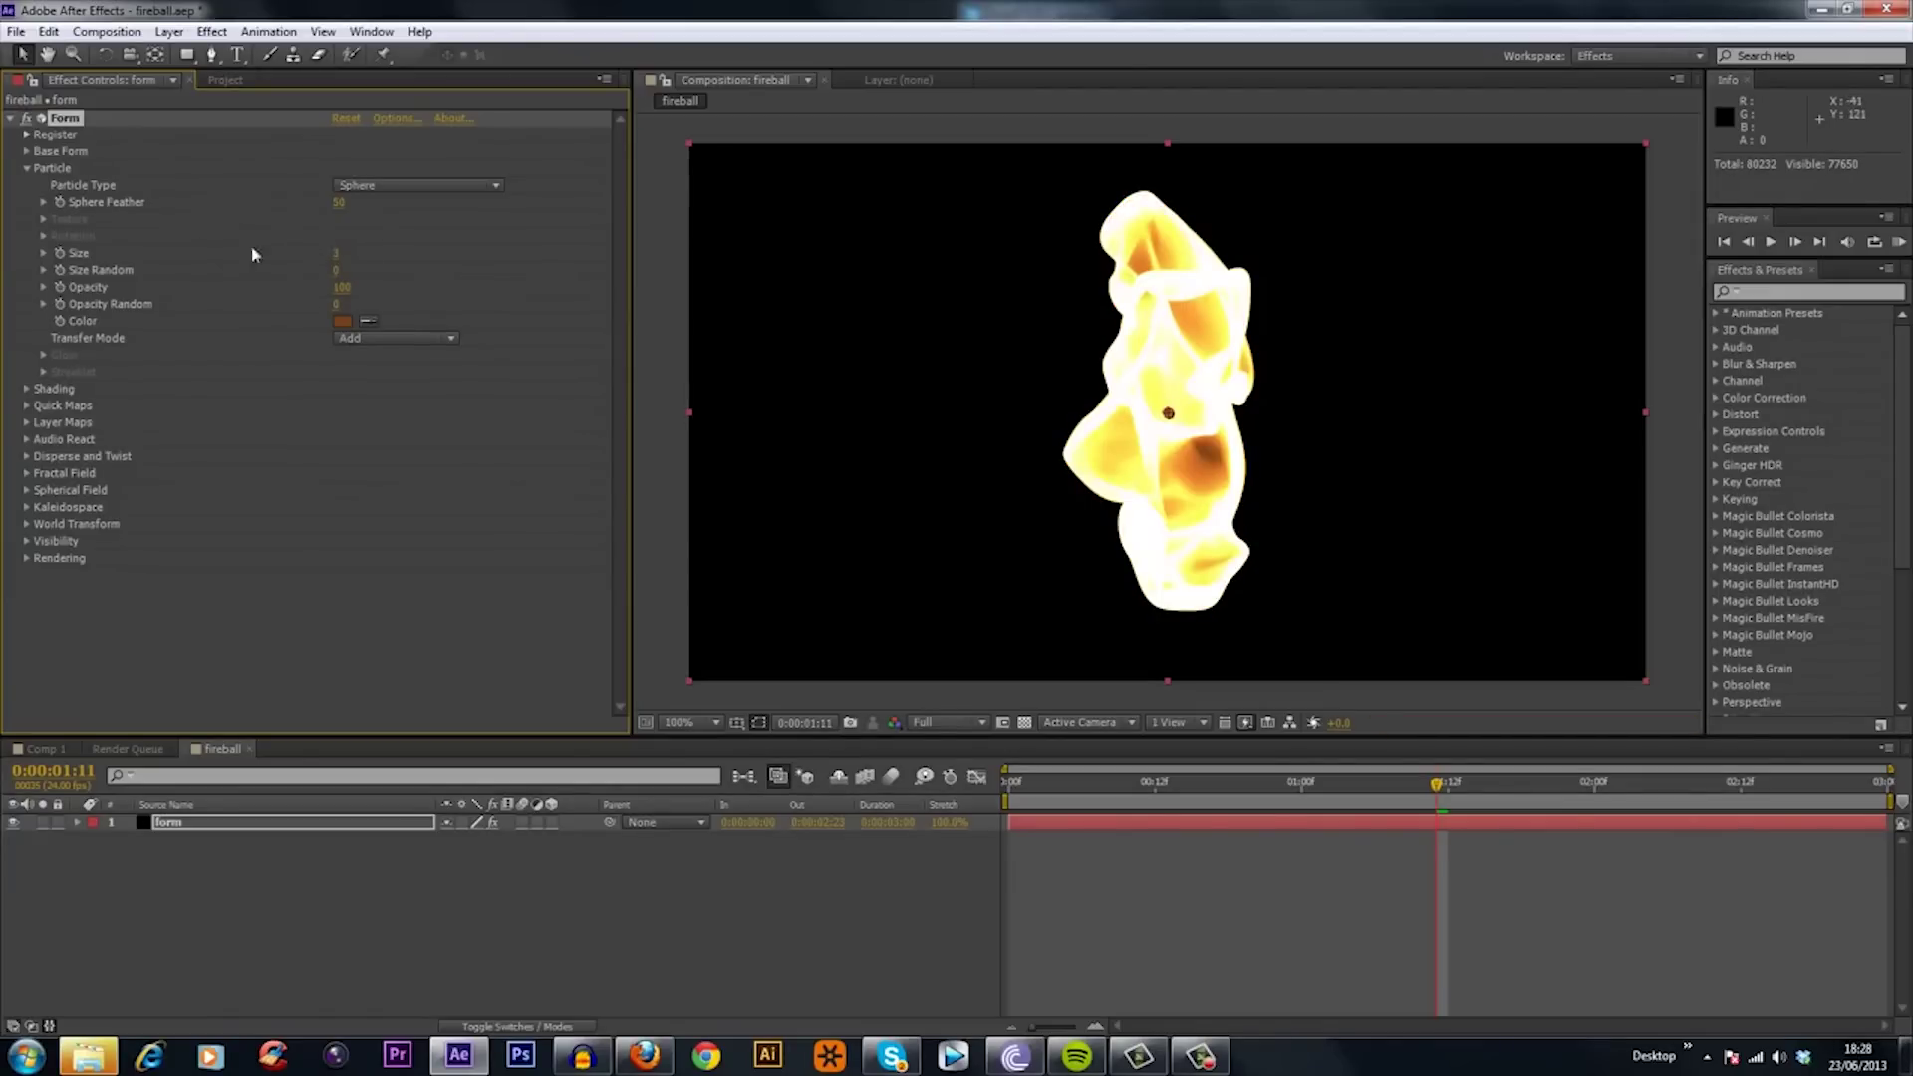
click(354, 286)
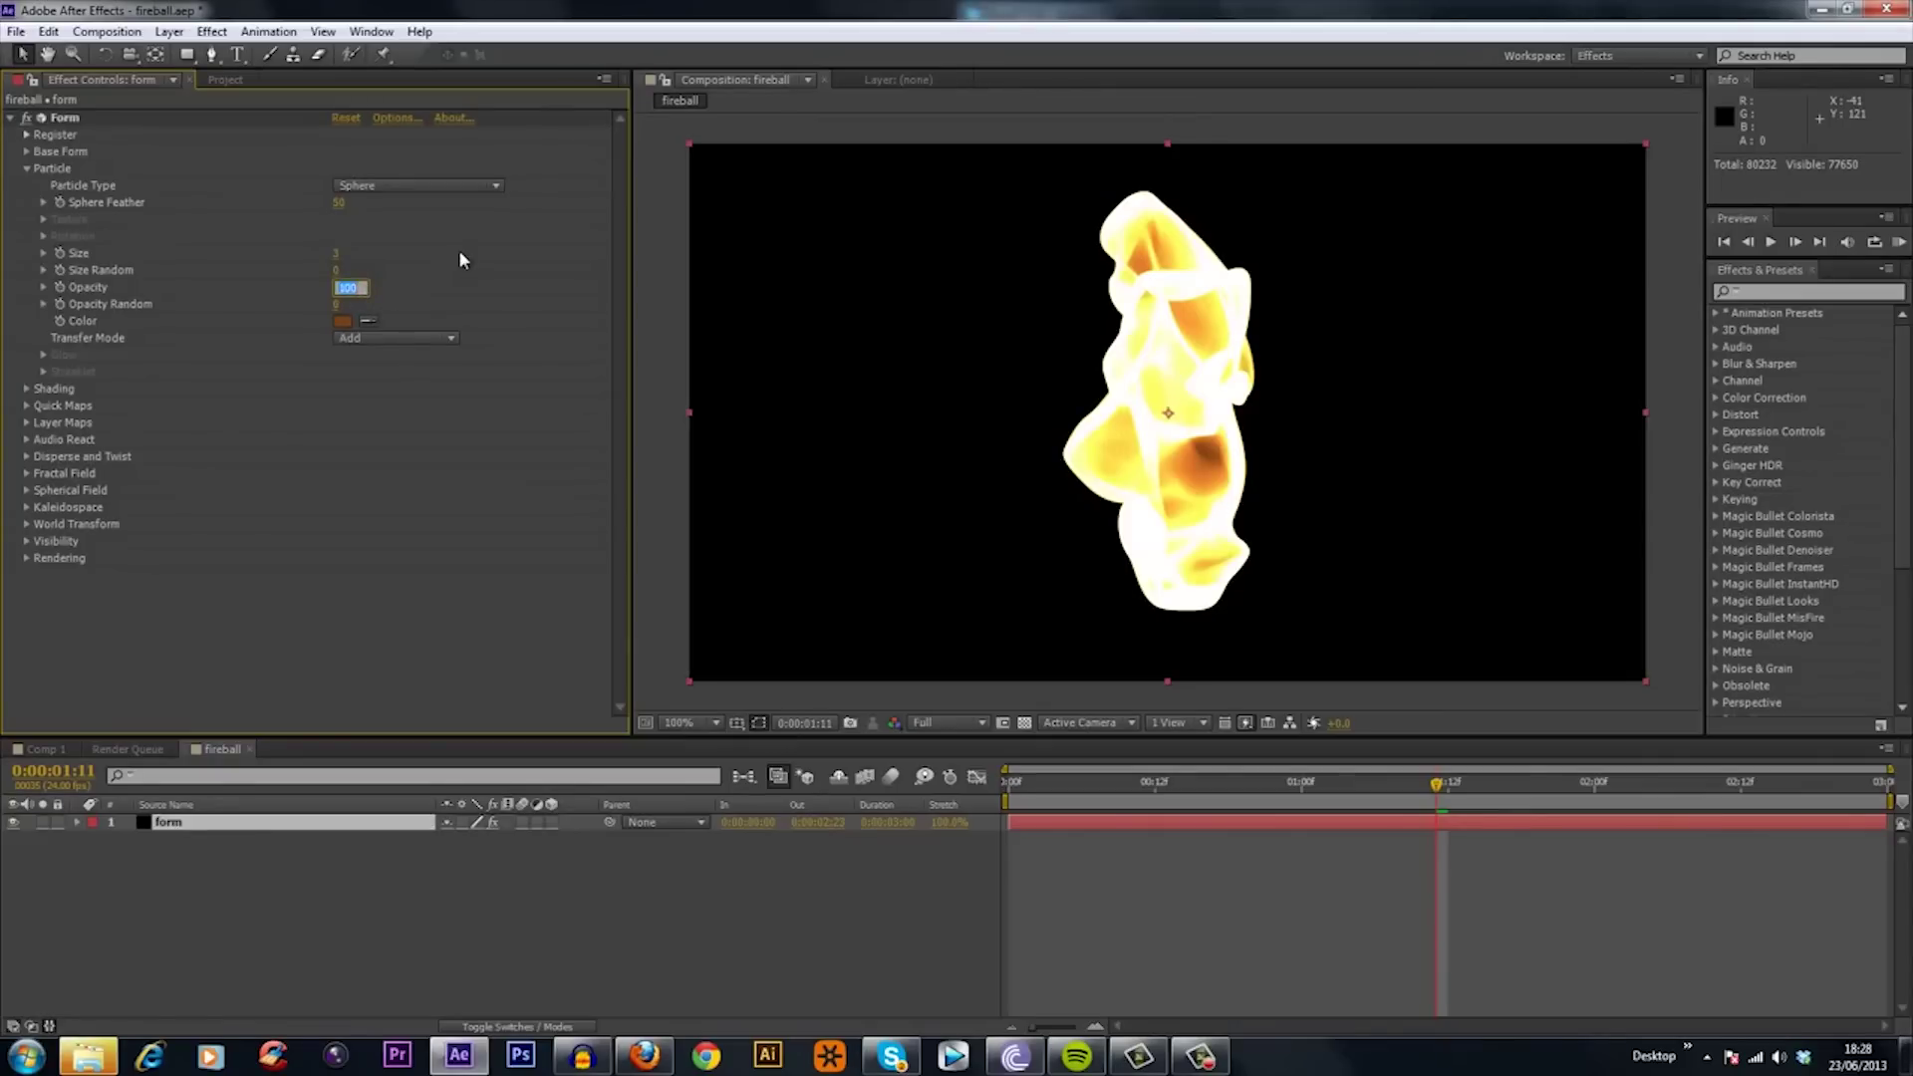
text(30)
key(Return)
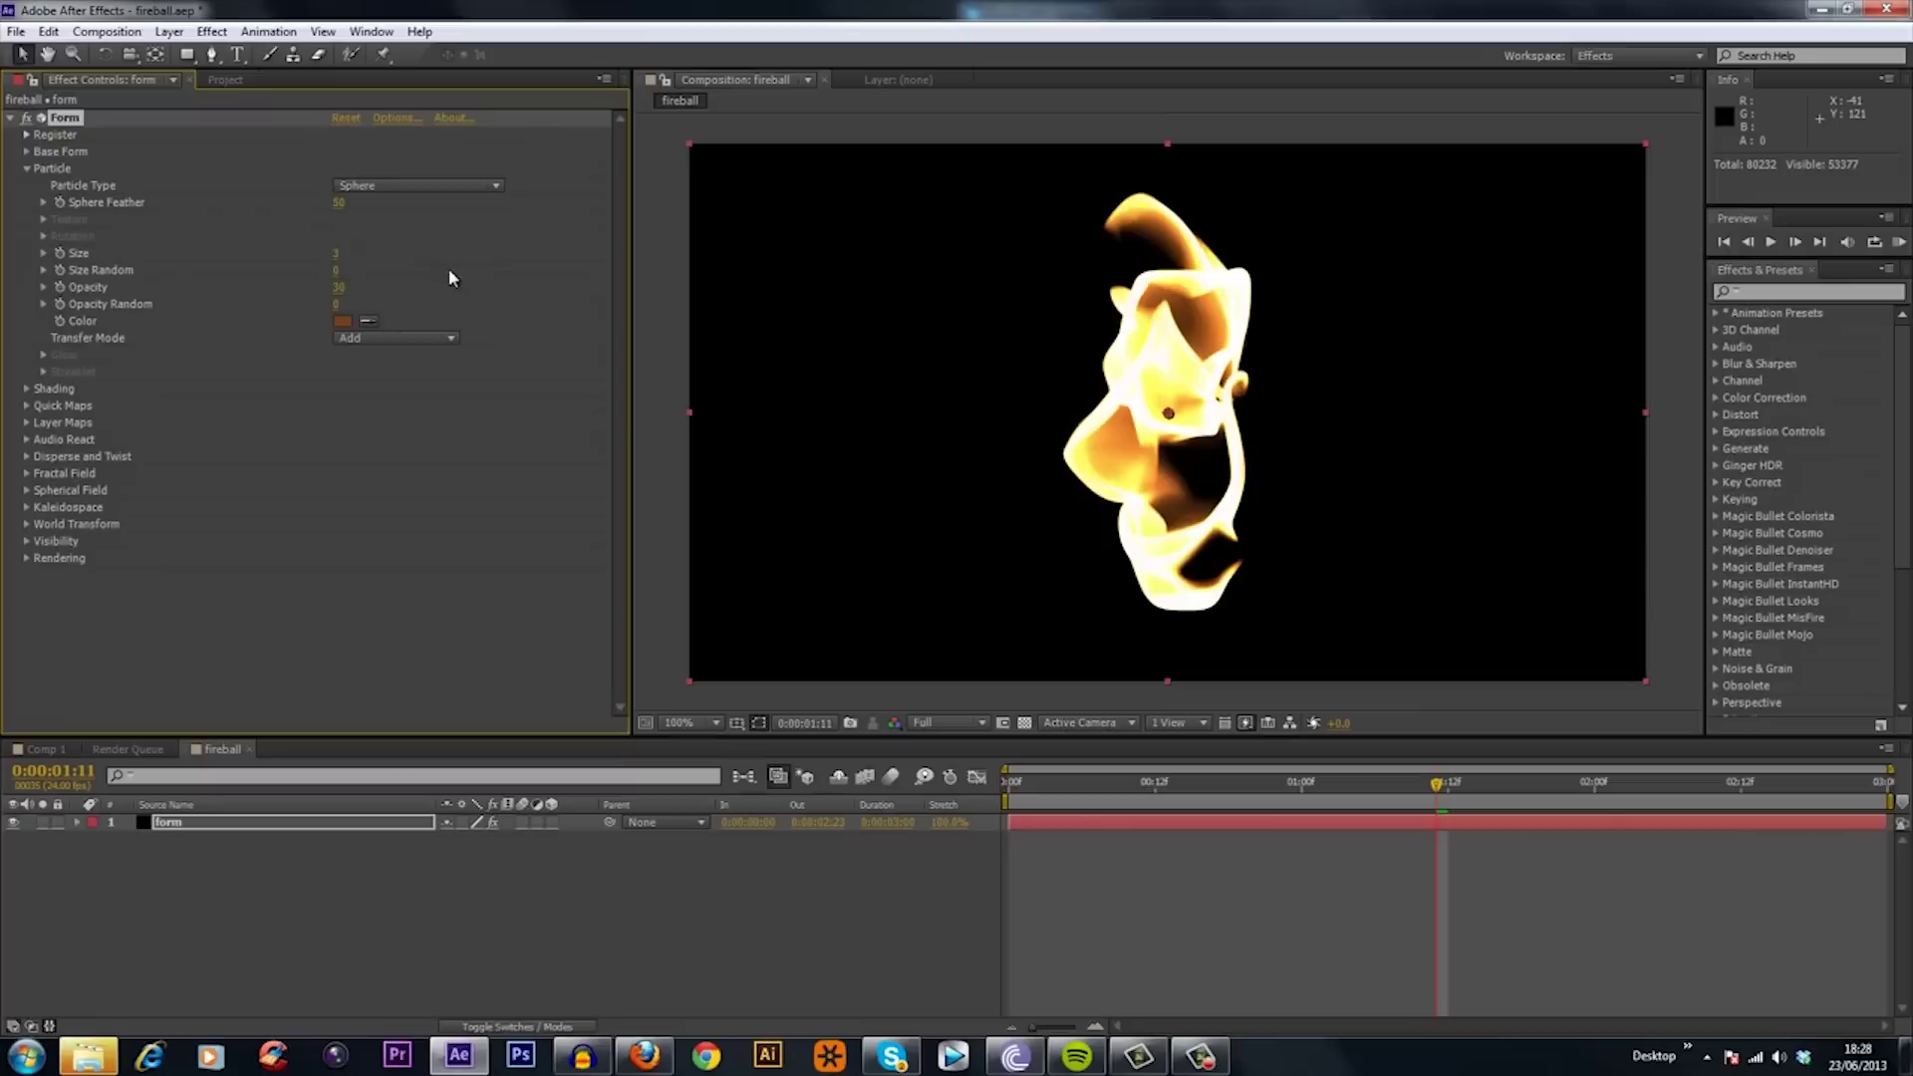
mouse_move(339, 285)
mouse_down()
mouse_move(365, 293)
mouse_move(320, 258)
mouse_up()
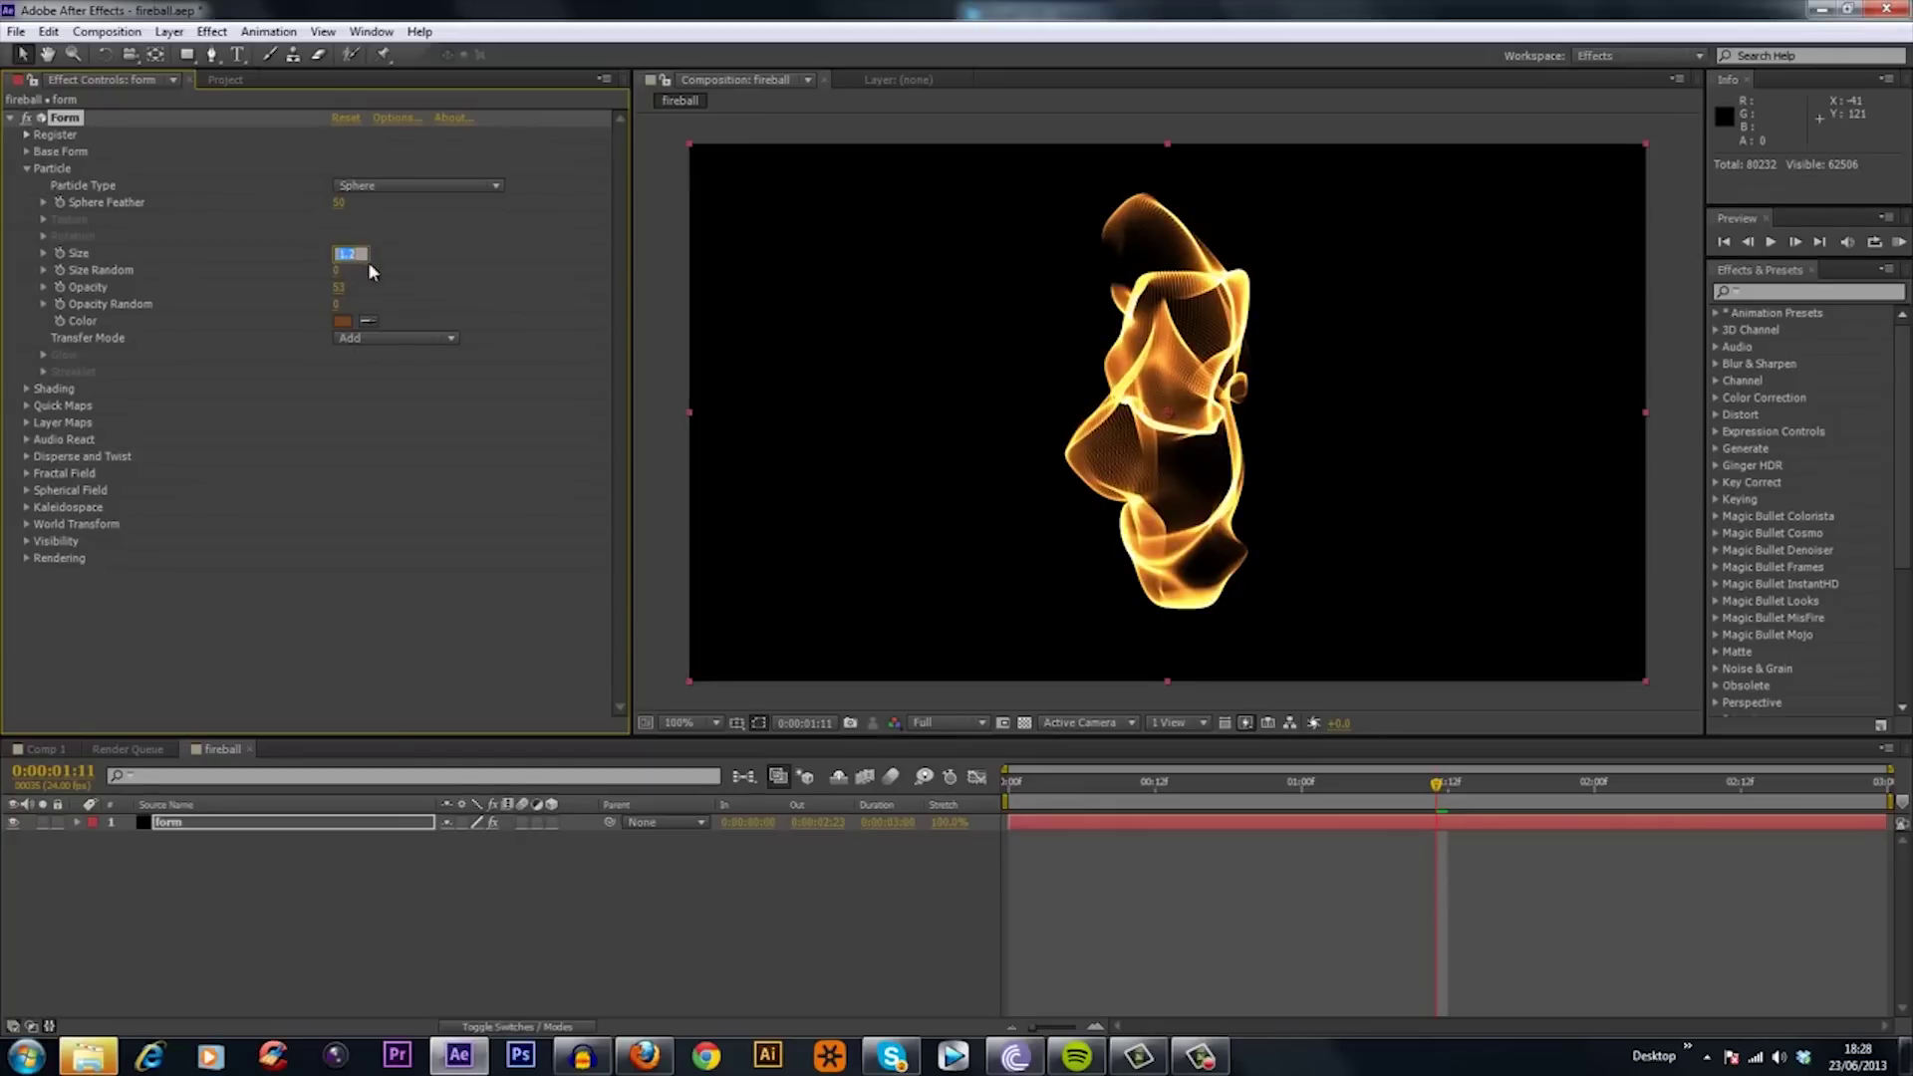
text(2)
key(Return)
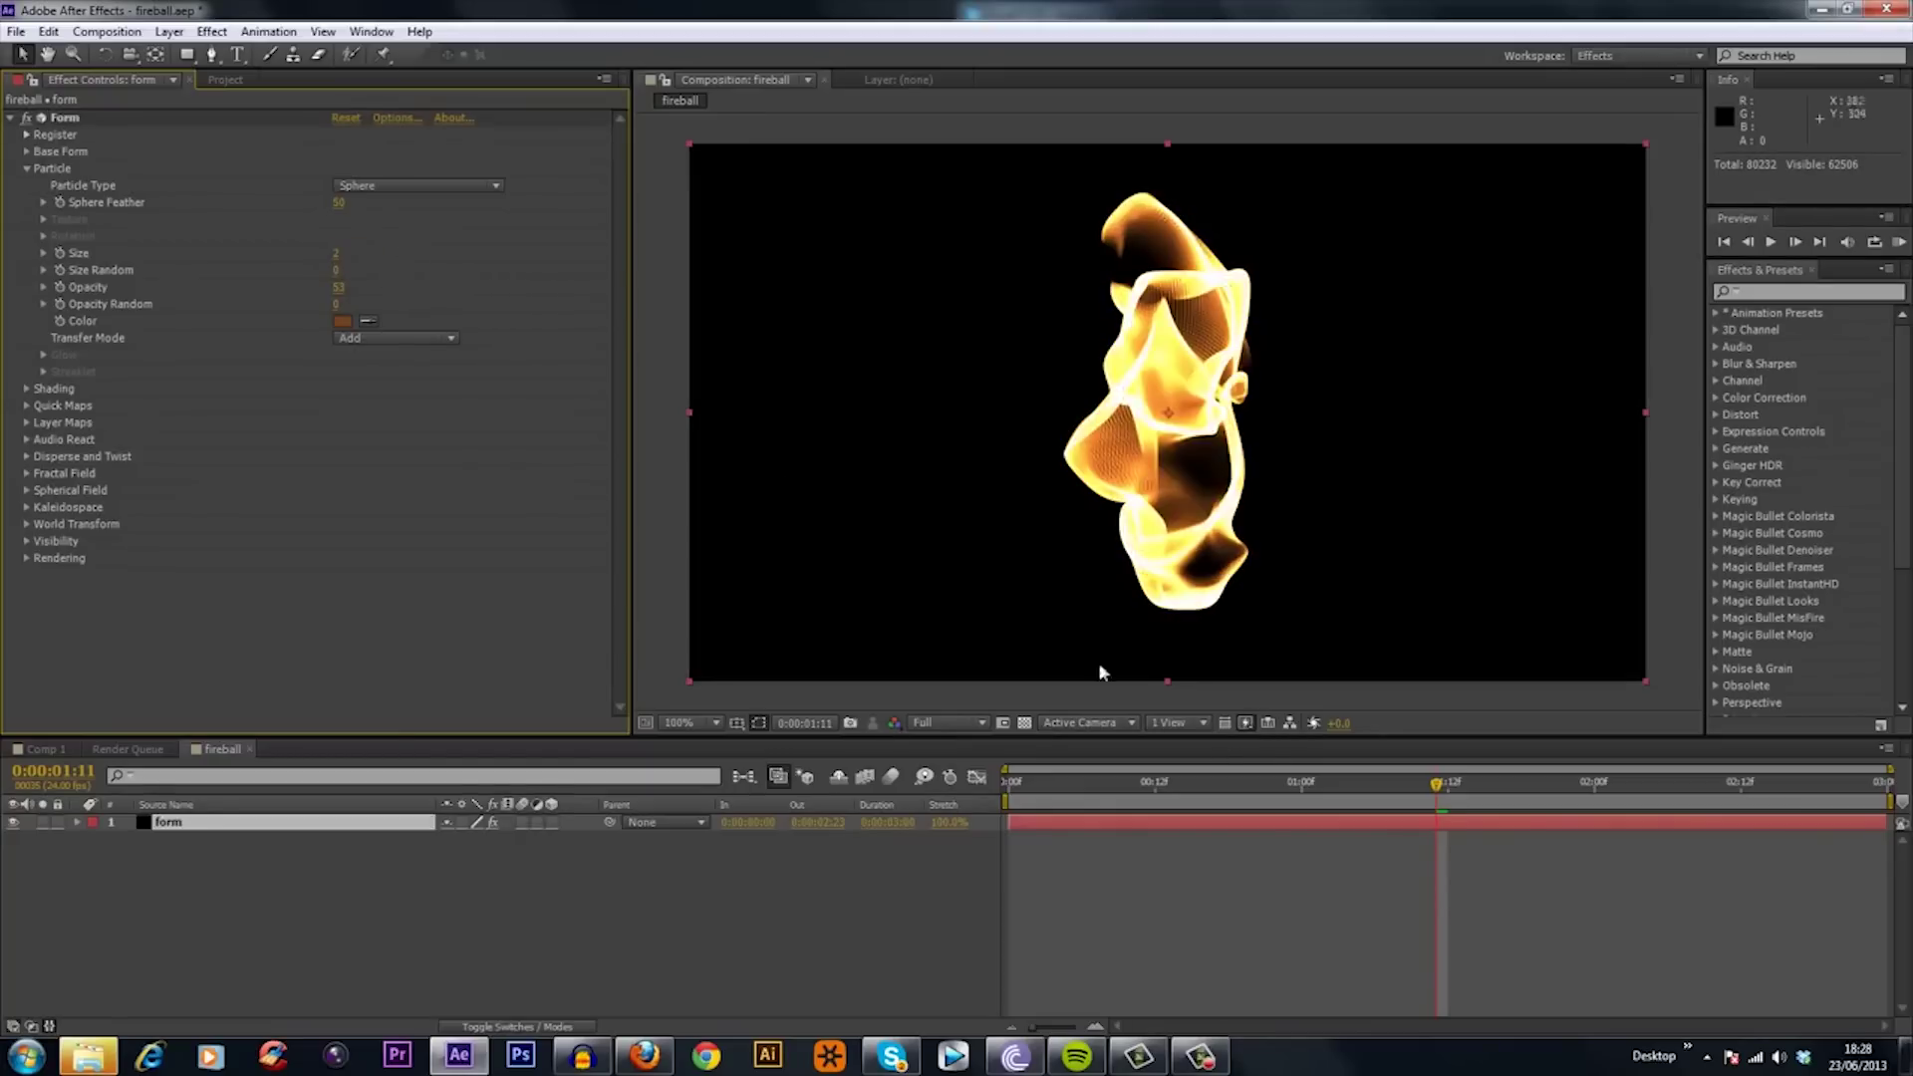
Scrub through frames to check the flame and nudge particle opacity up to about 49.
click(1338, 784)
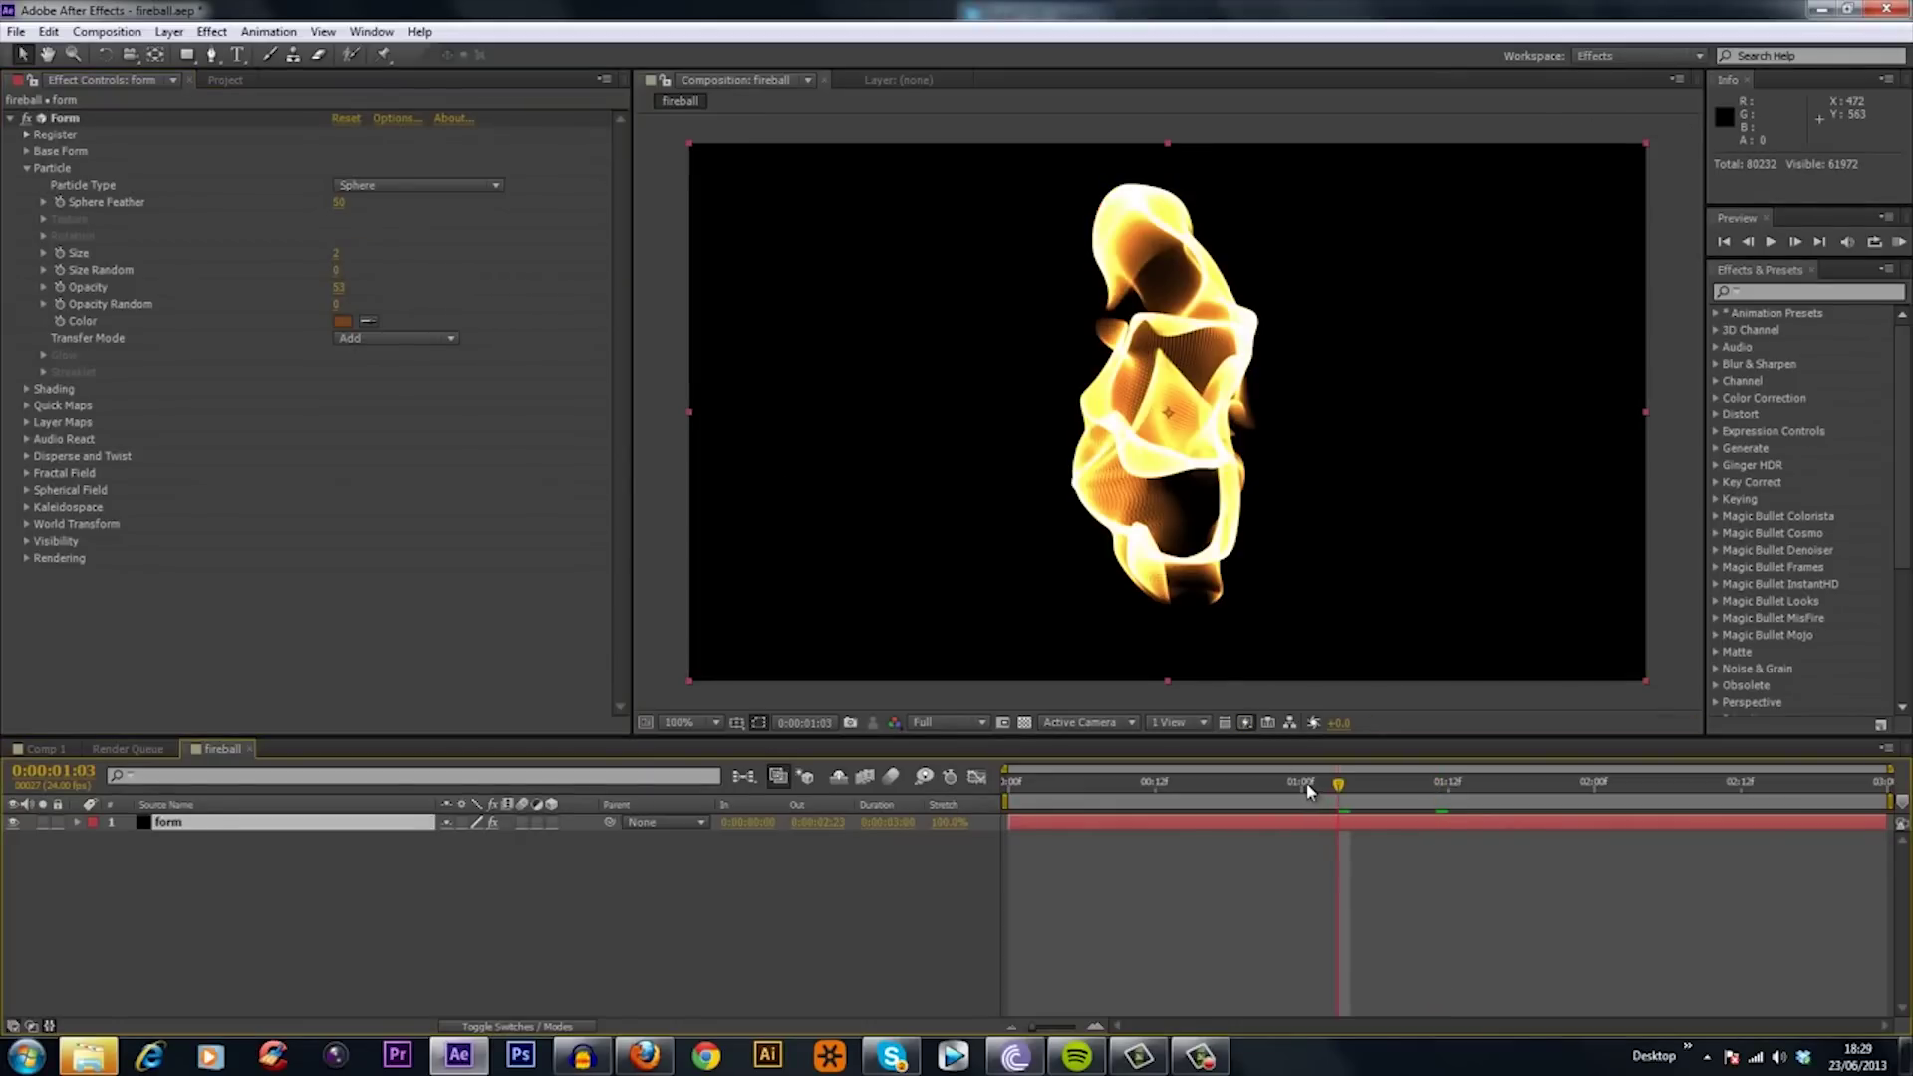
drag(1305, 792, 1491, 789)
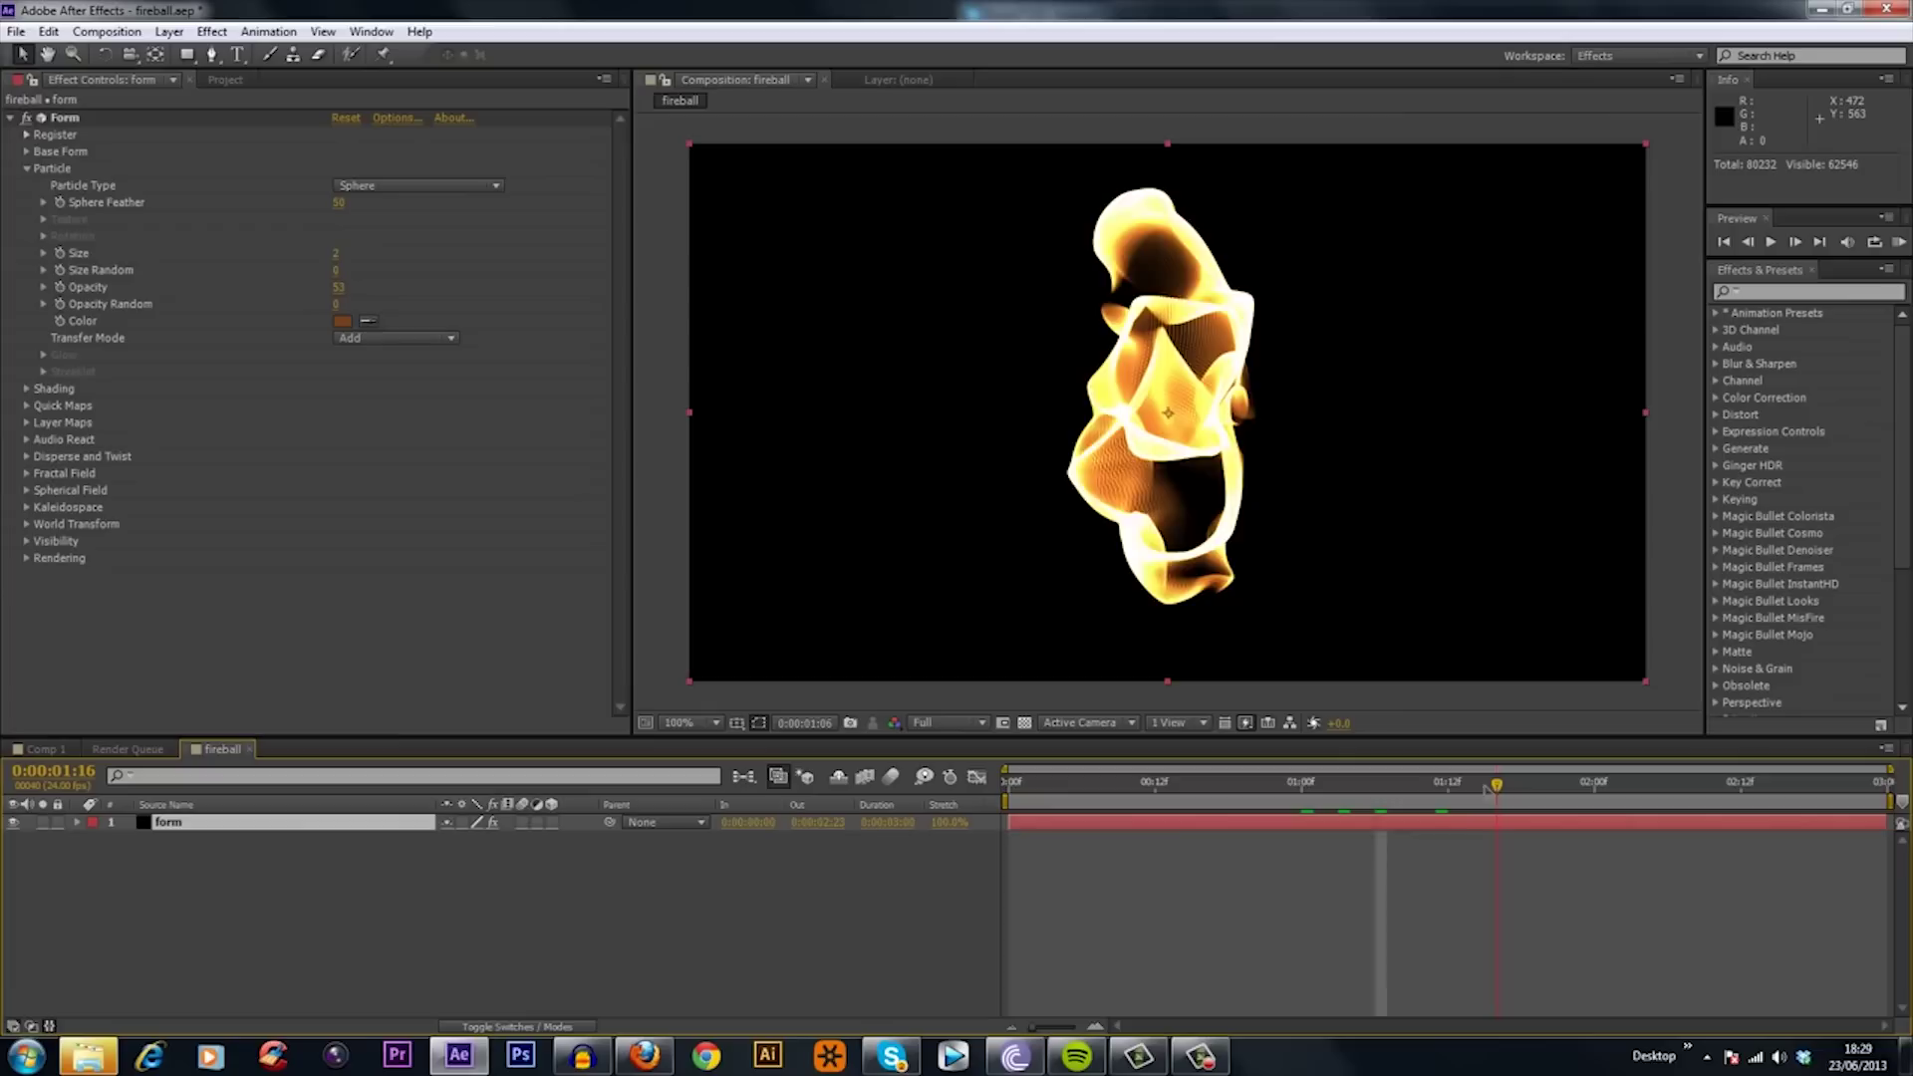
click(1532, 783)
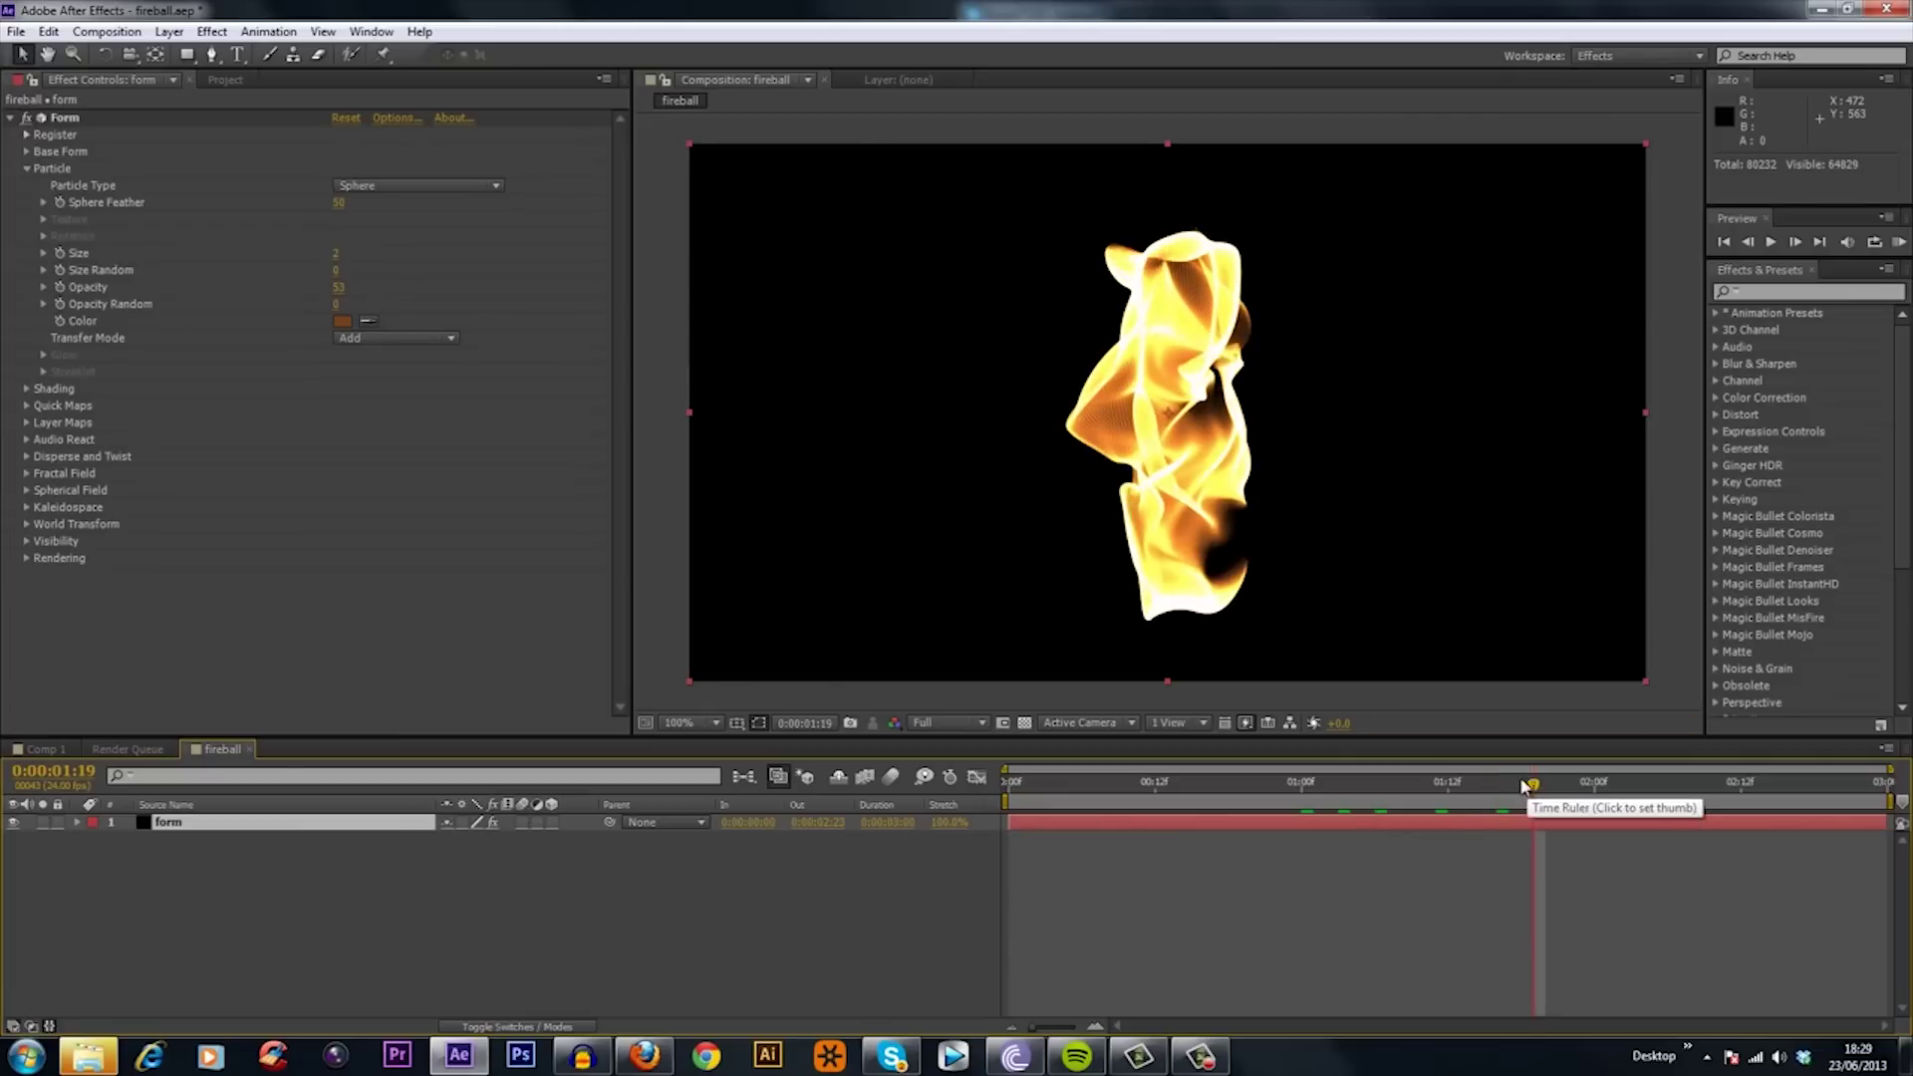
drag(348, 288, 236, 314)
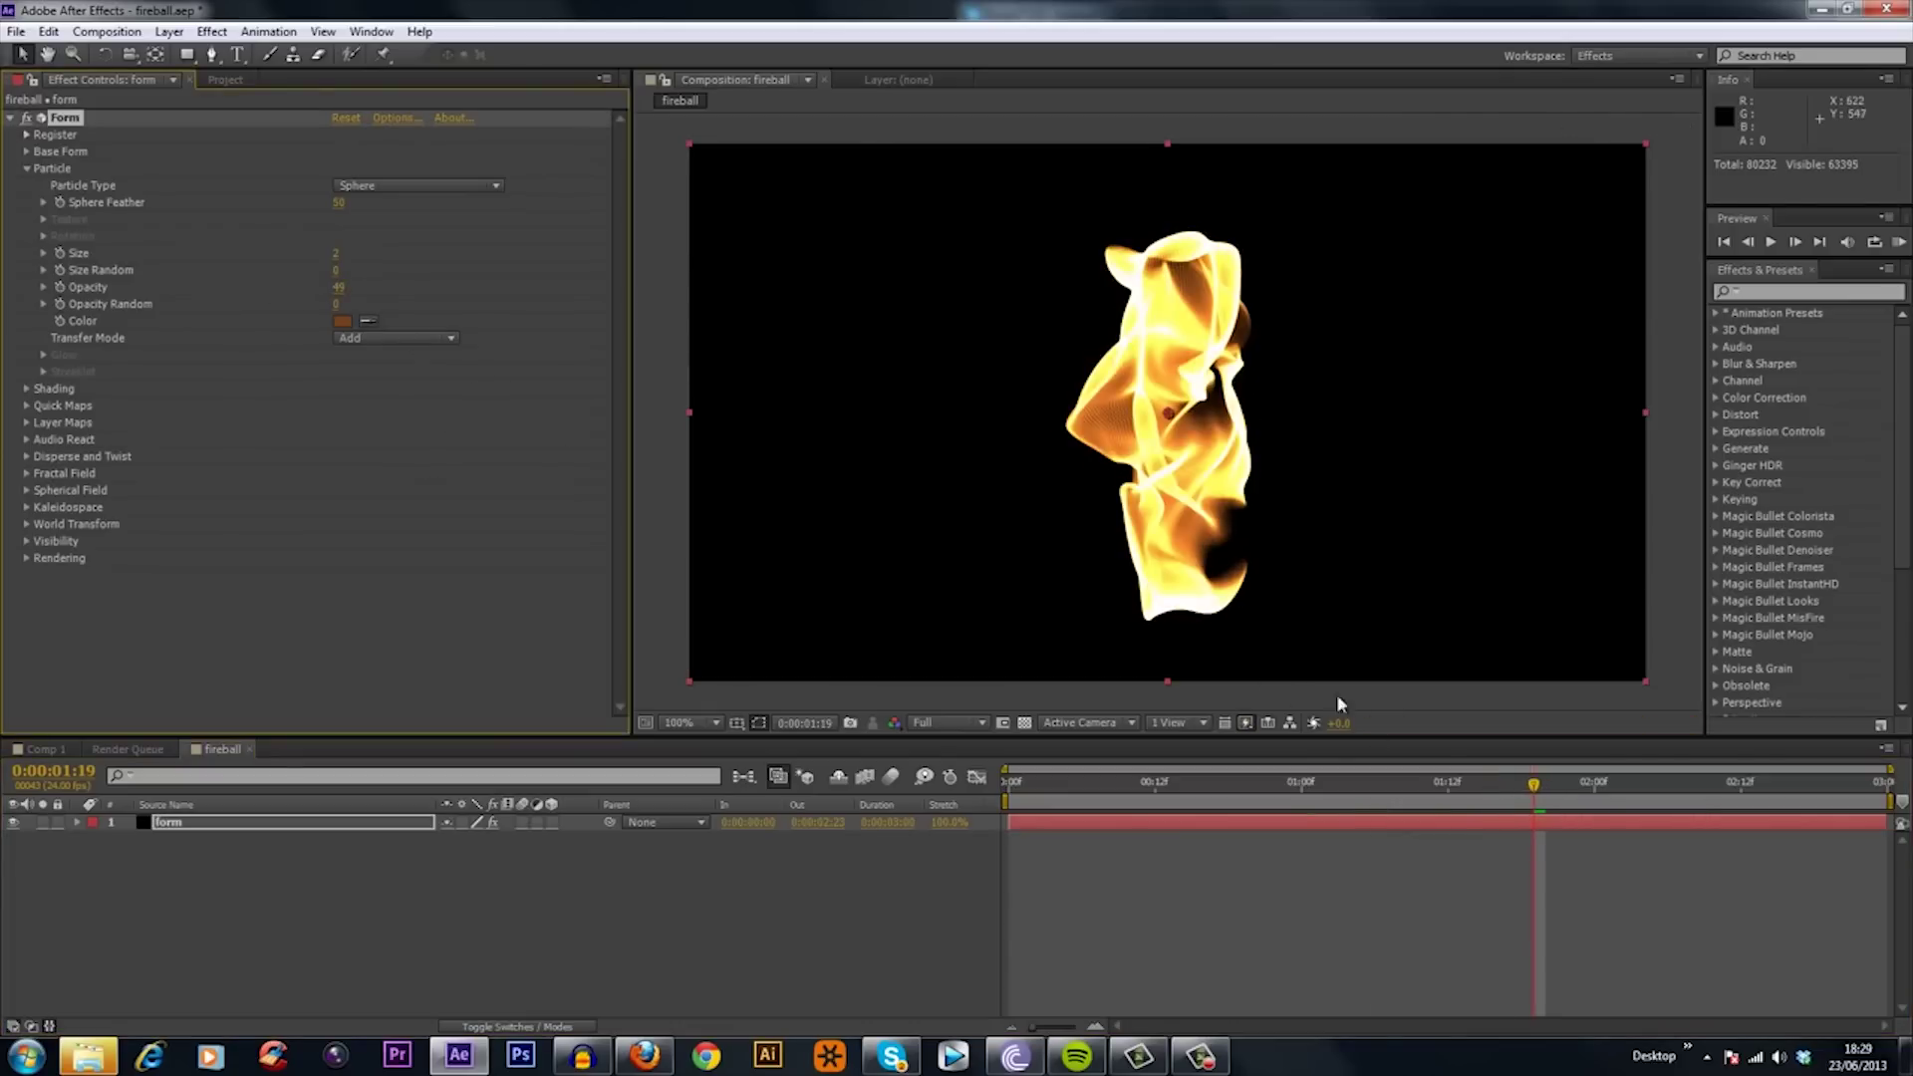
drag(1438, 780, 1428, 788)
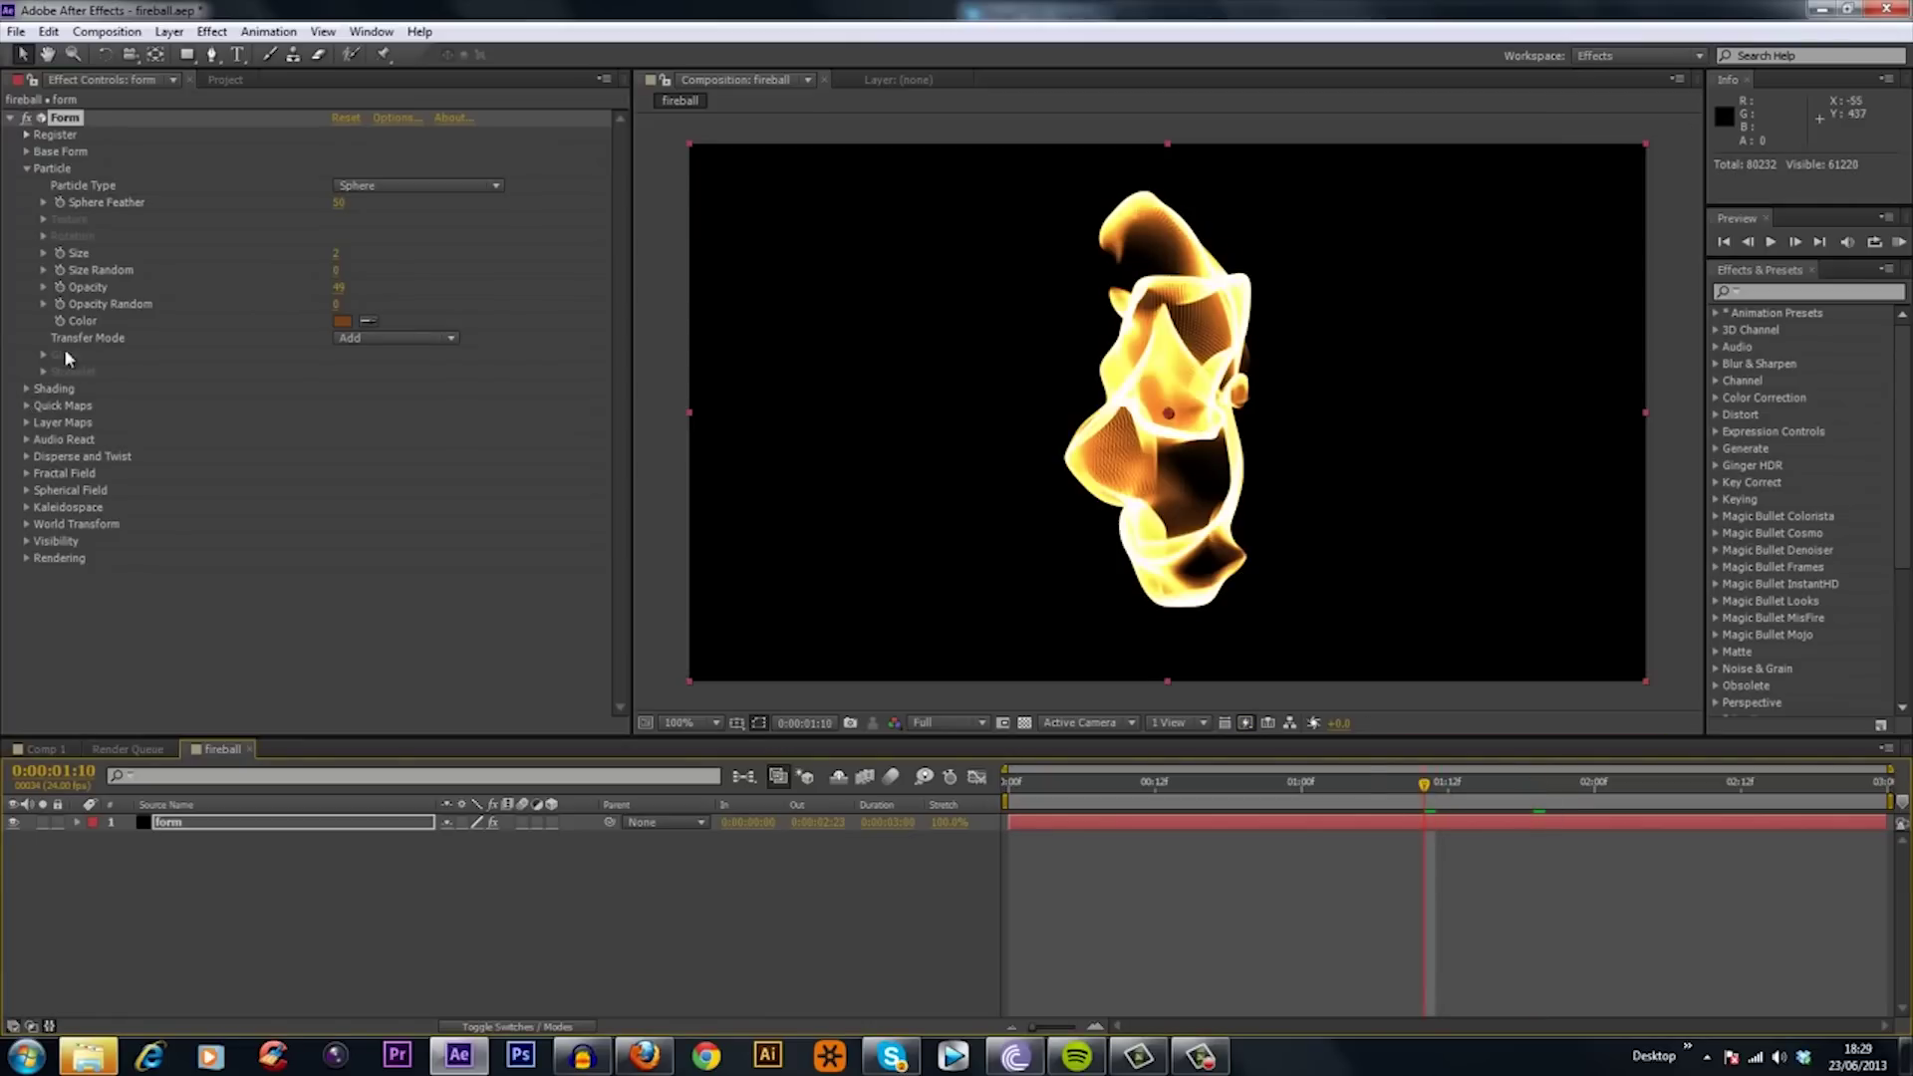
click(23, 475)
scroll(145, 484, down, 1)
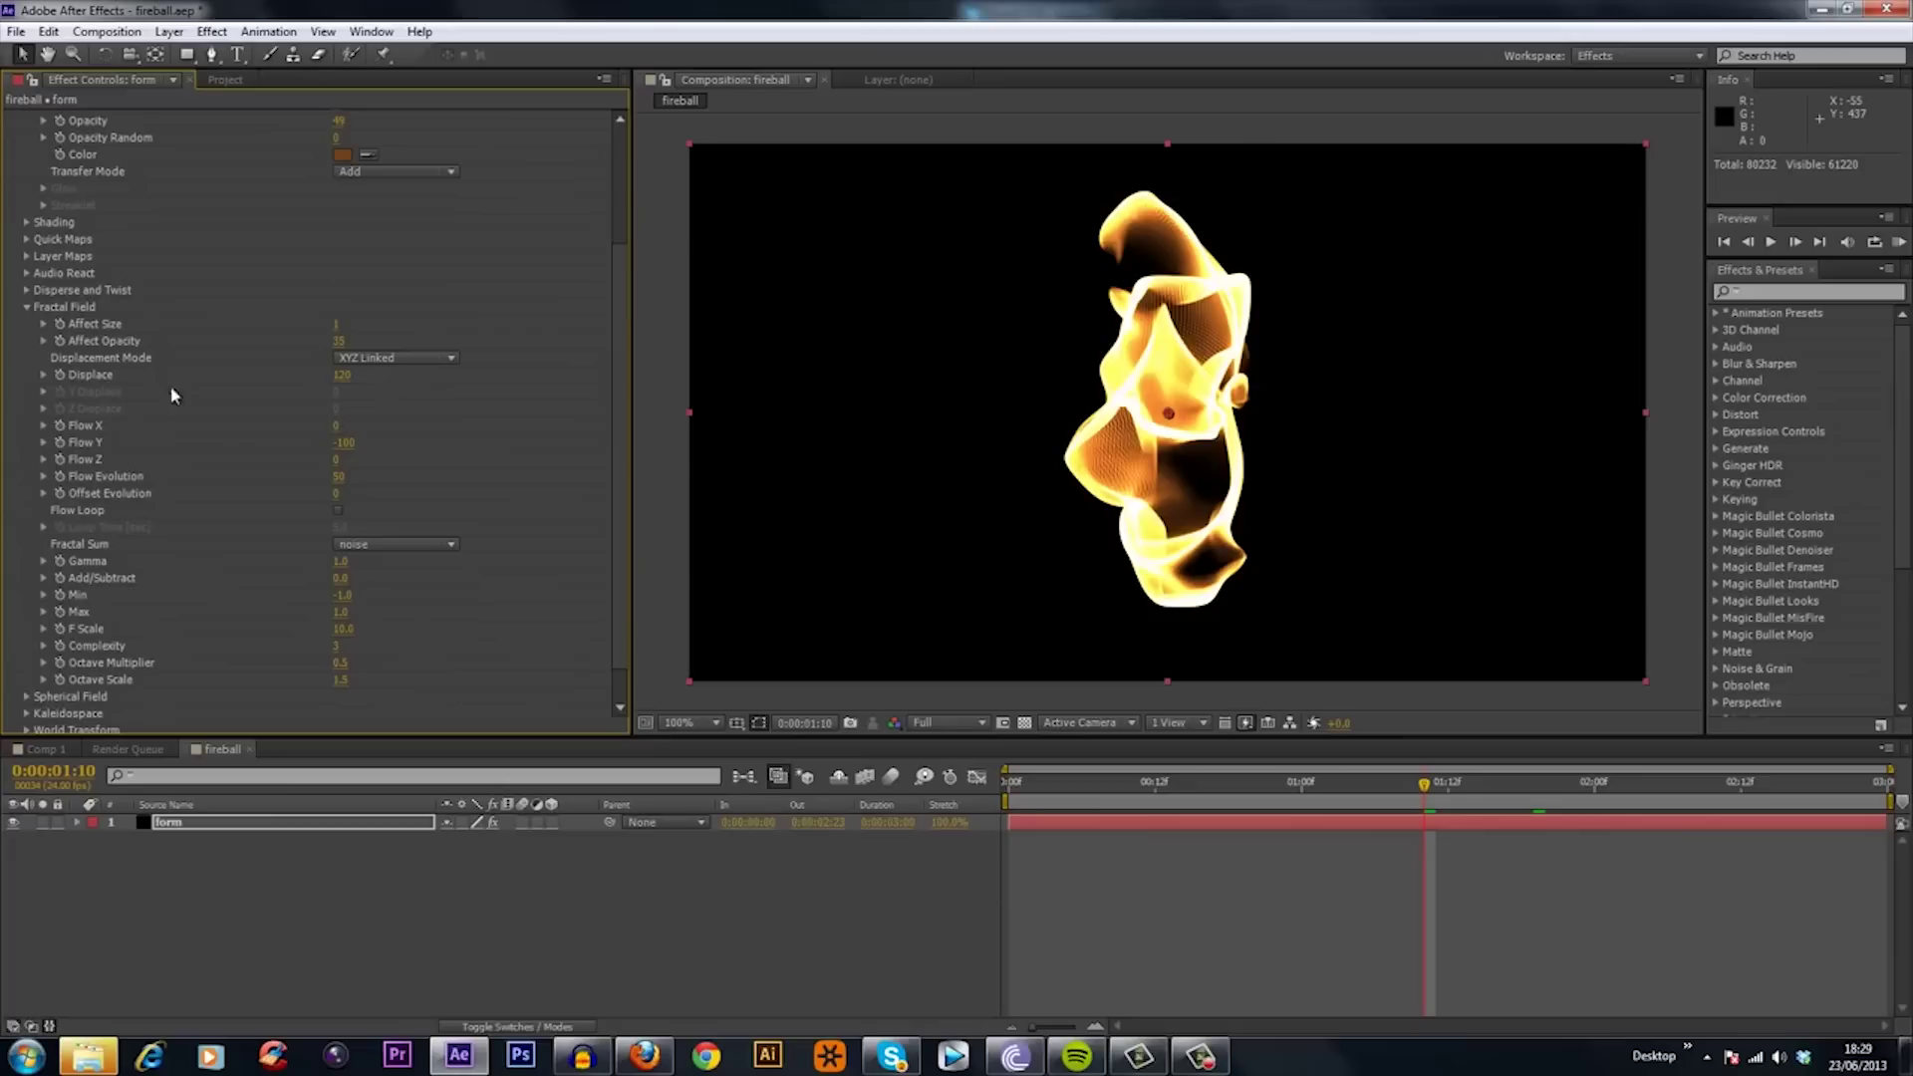
scroll(99, 321, down, 1)
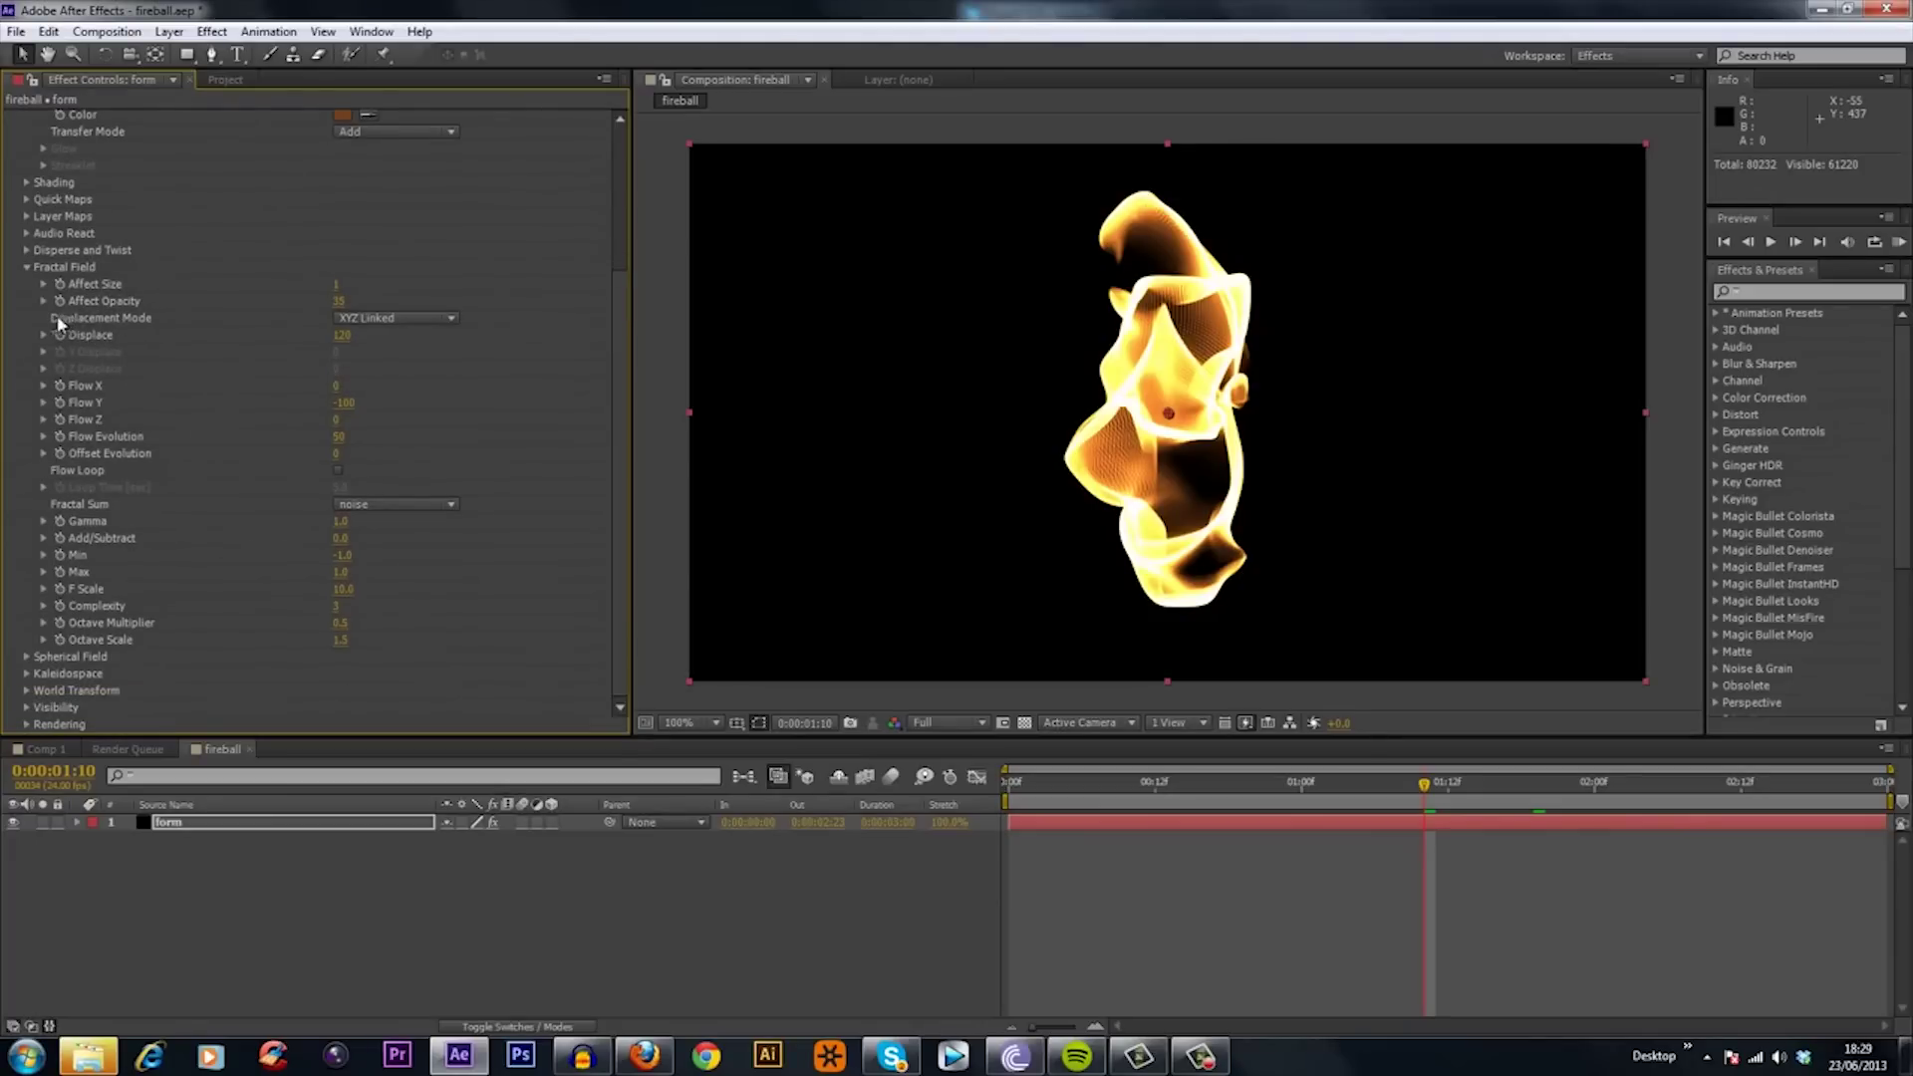
click(336, 303)
text(5)
key(Return)
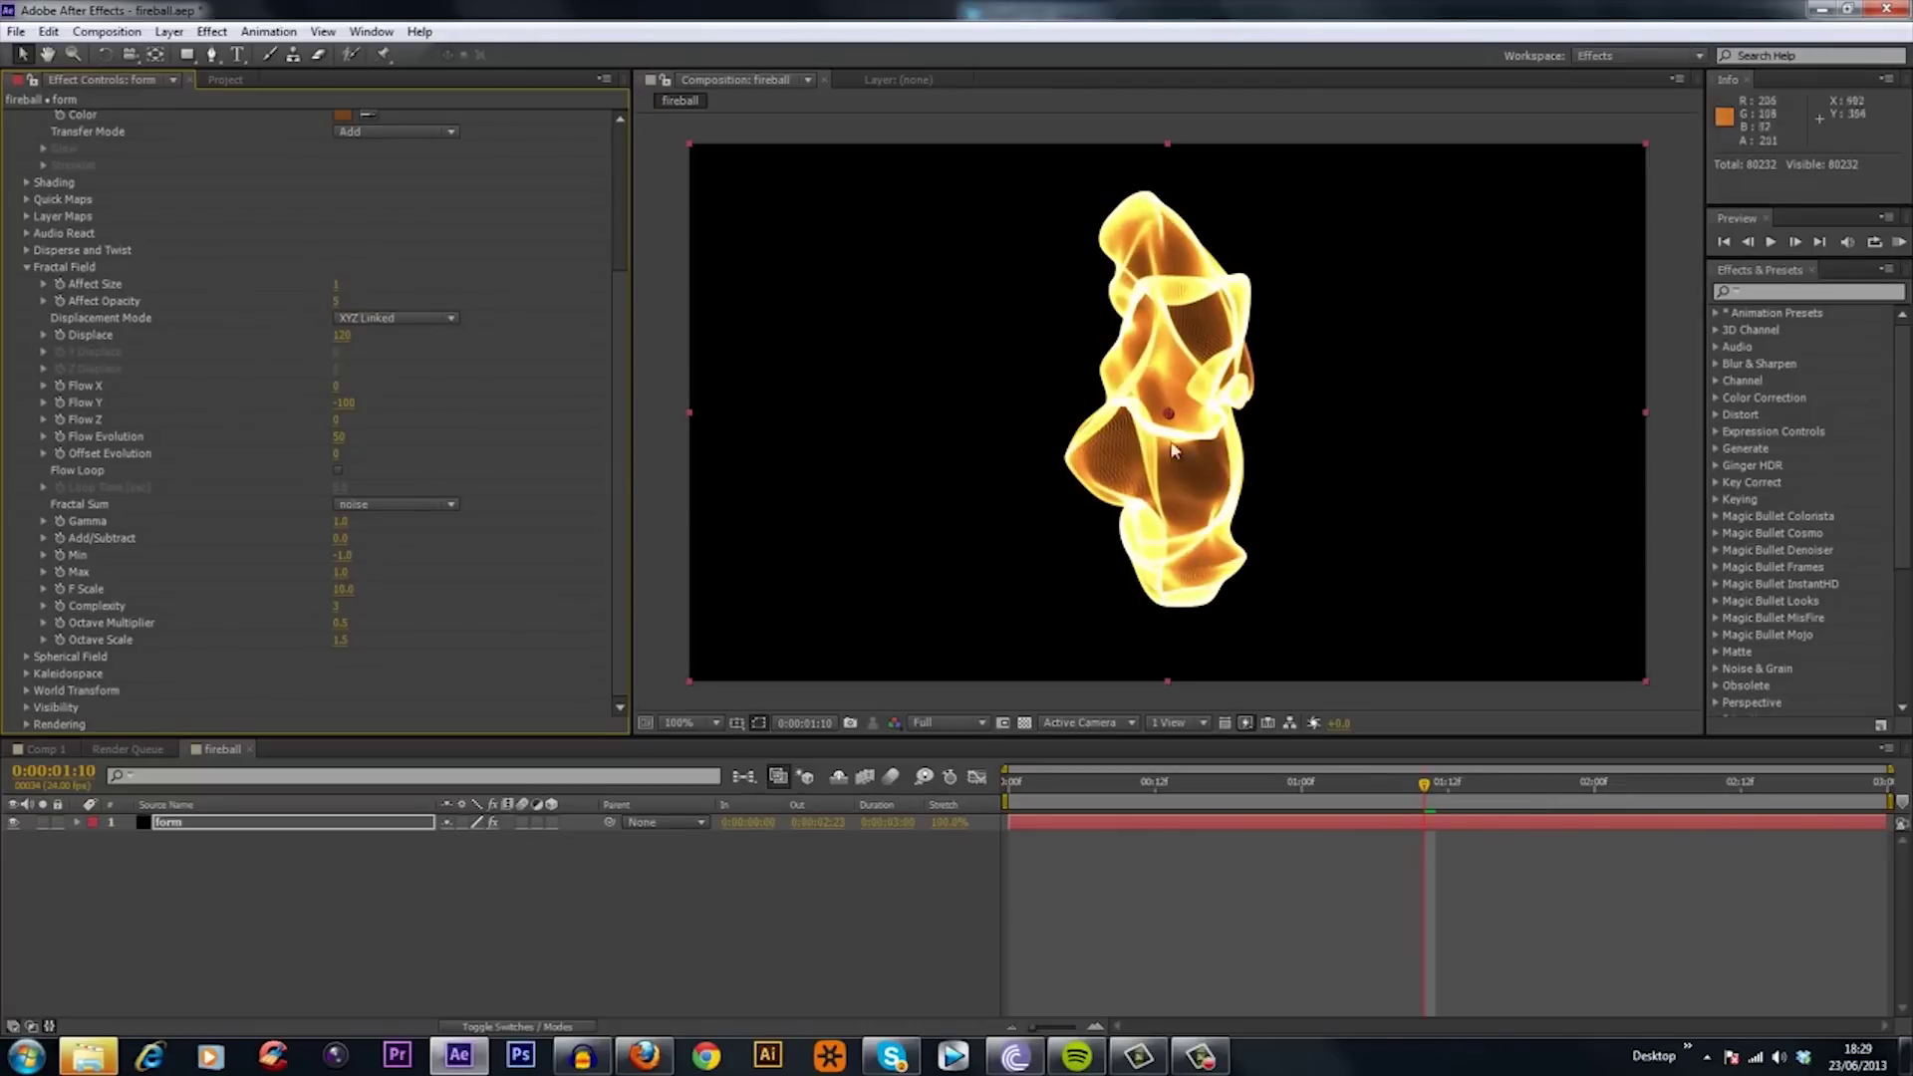
scroll(238, 443, up, 3)
scroll(107, 432, up, 1)
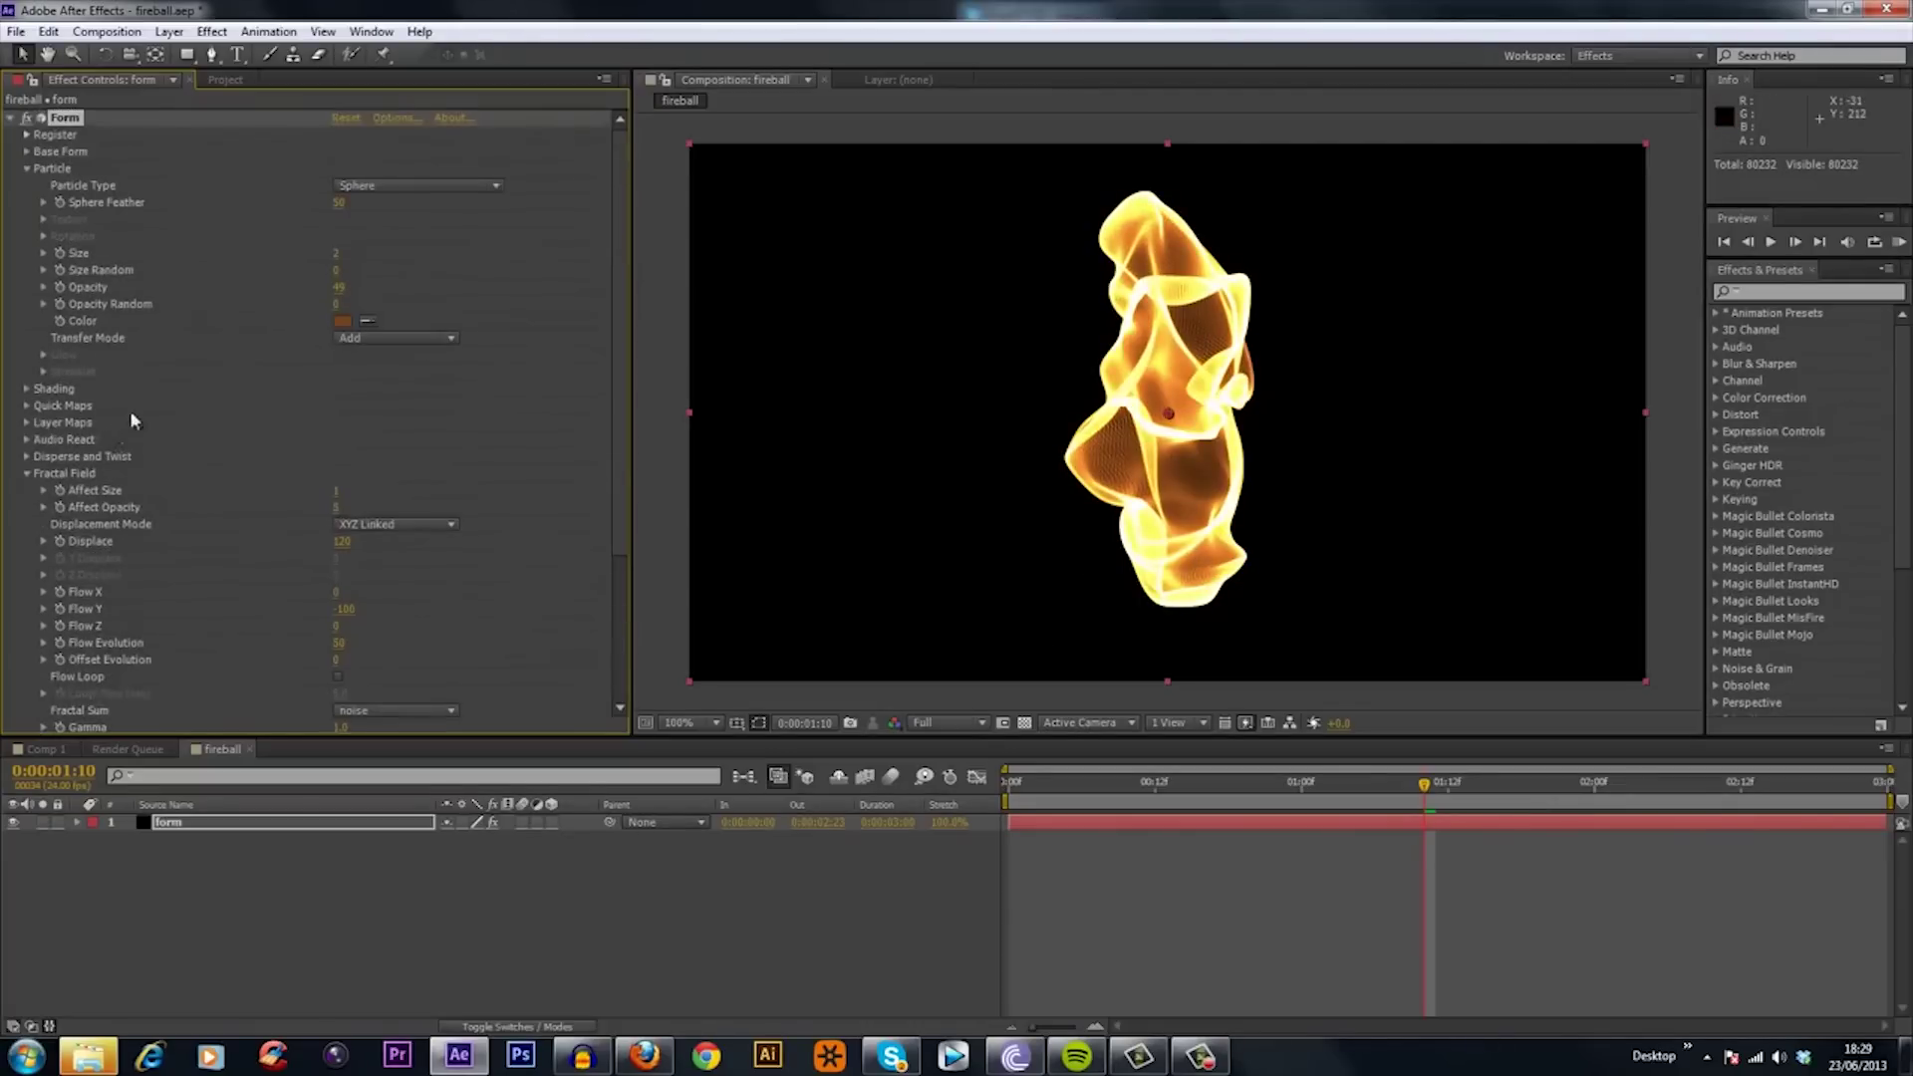
Set particle opacity to 35 and size to 3, then scrub opacity down to about 19.
click(347, 287)
text(35)
key(Return)
click(366, 257)
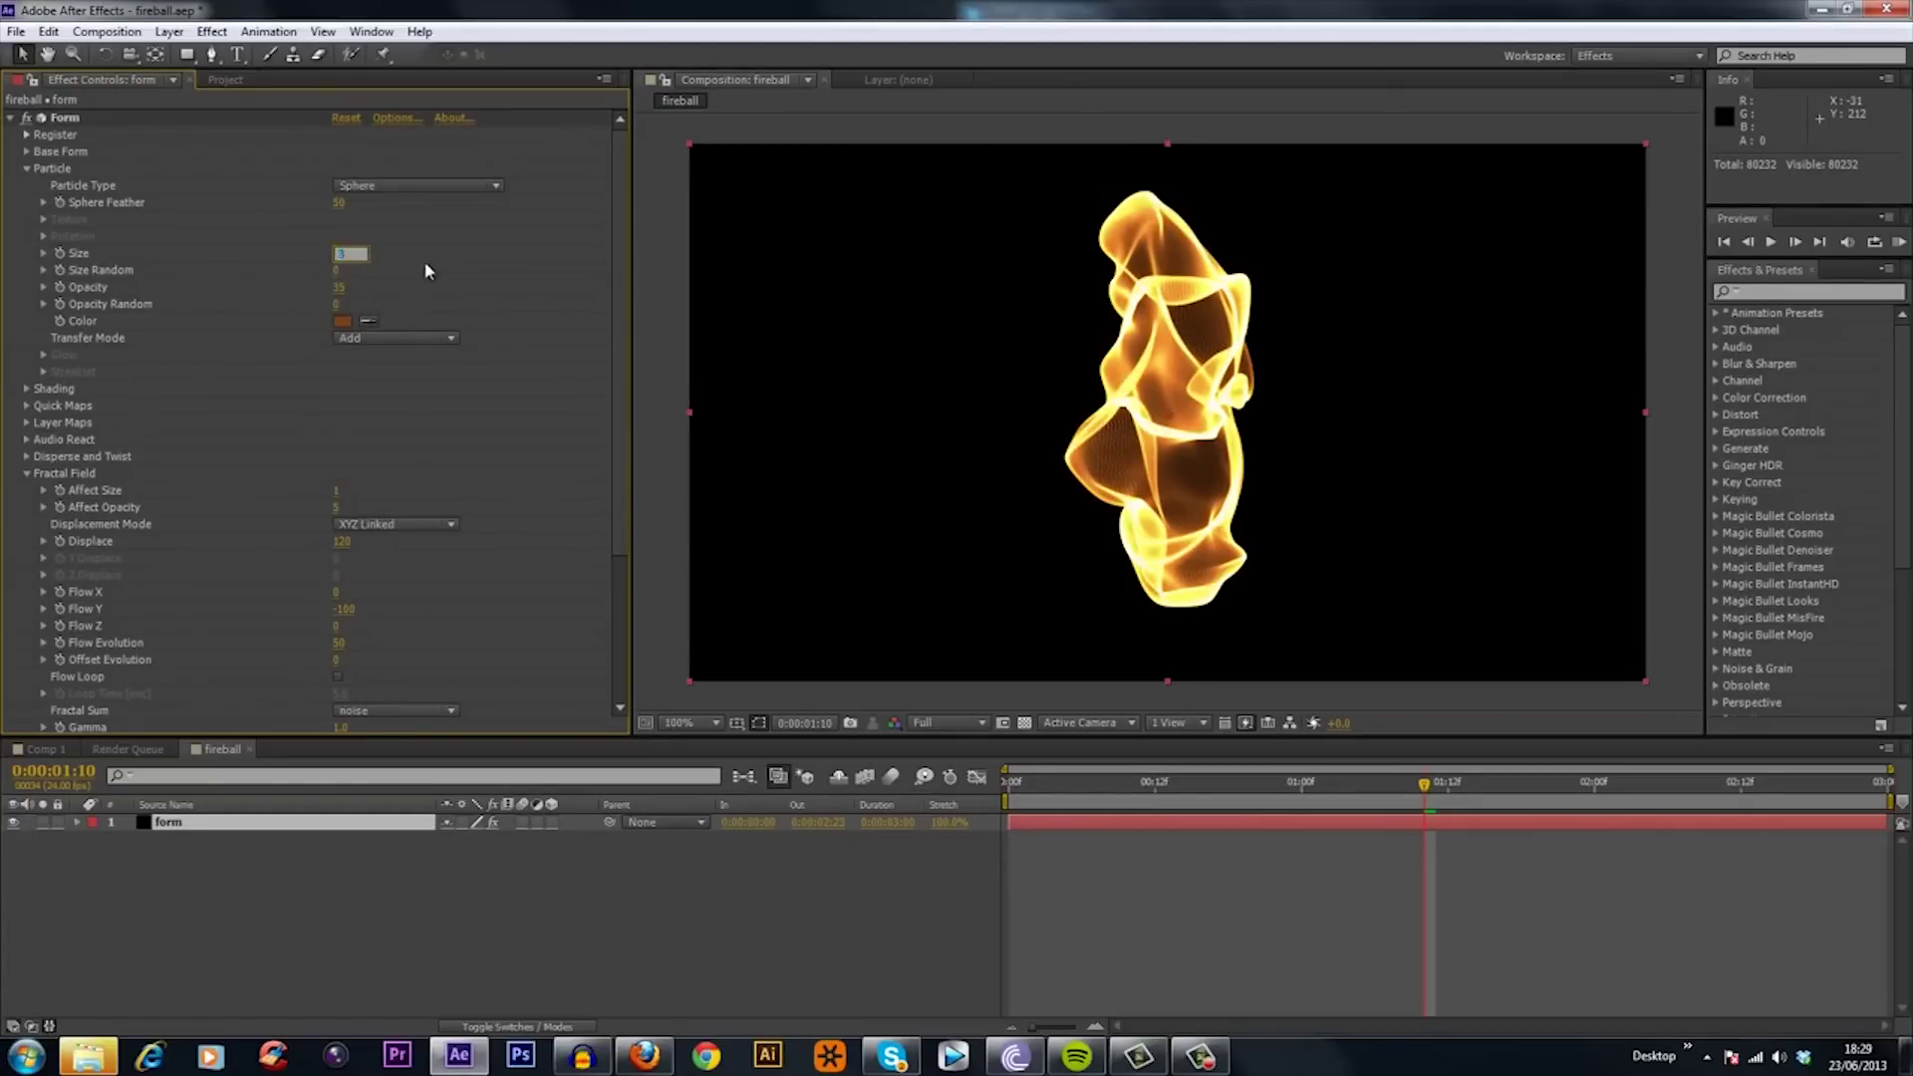
key(Return)
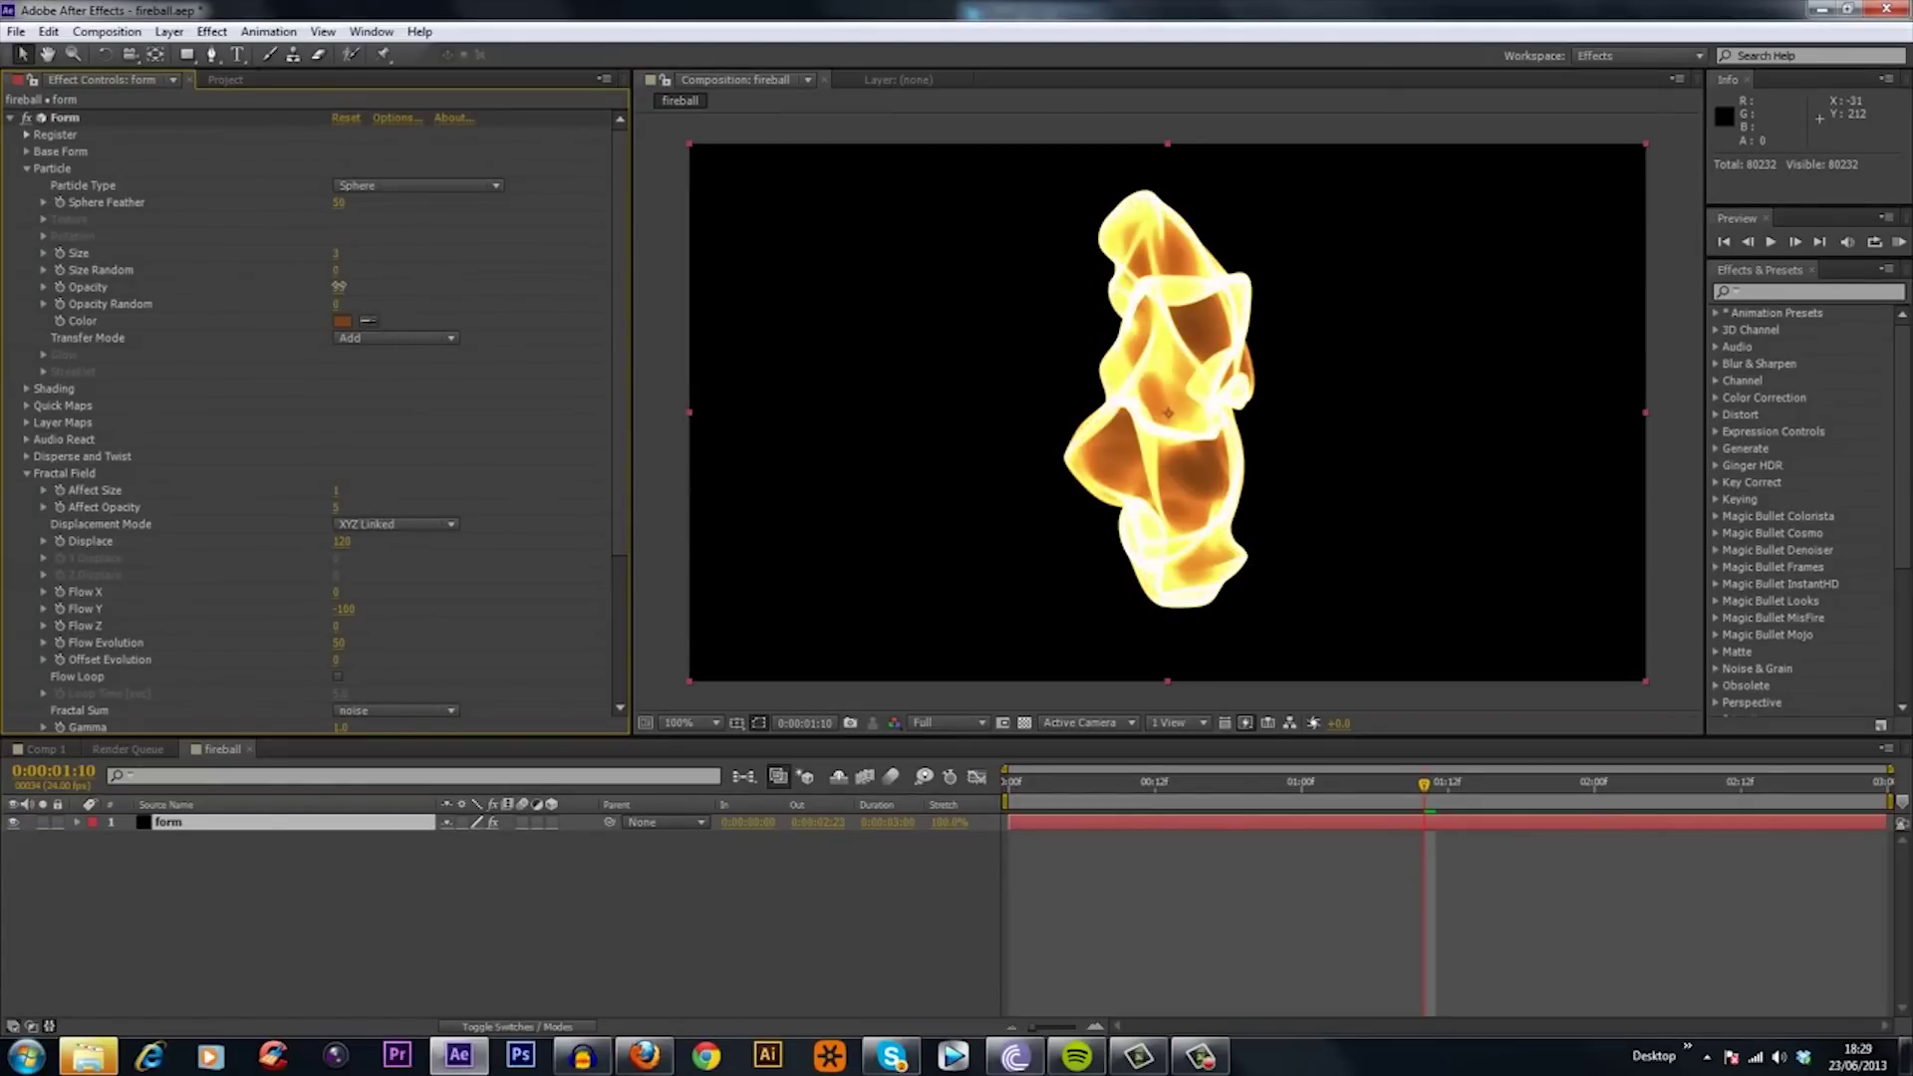
drag(338, 287, 327, 284)
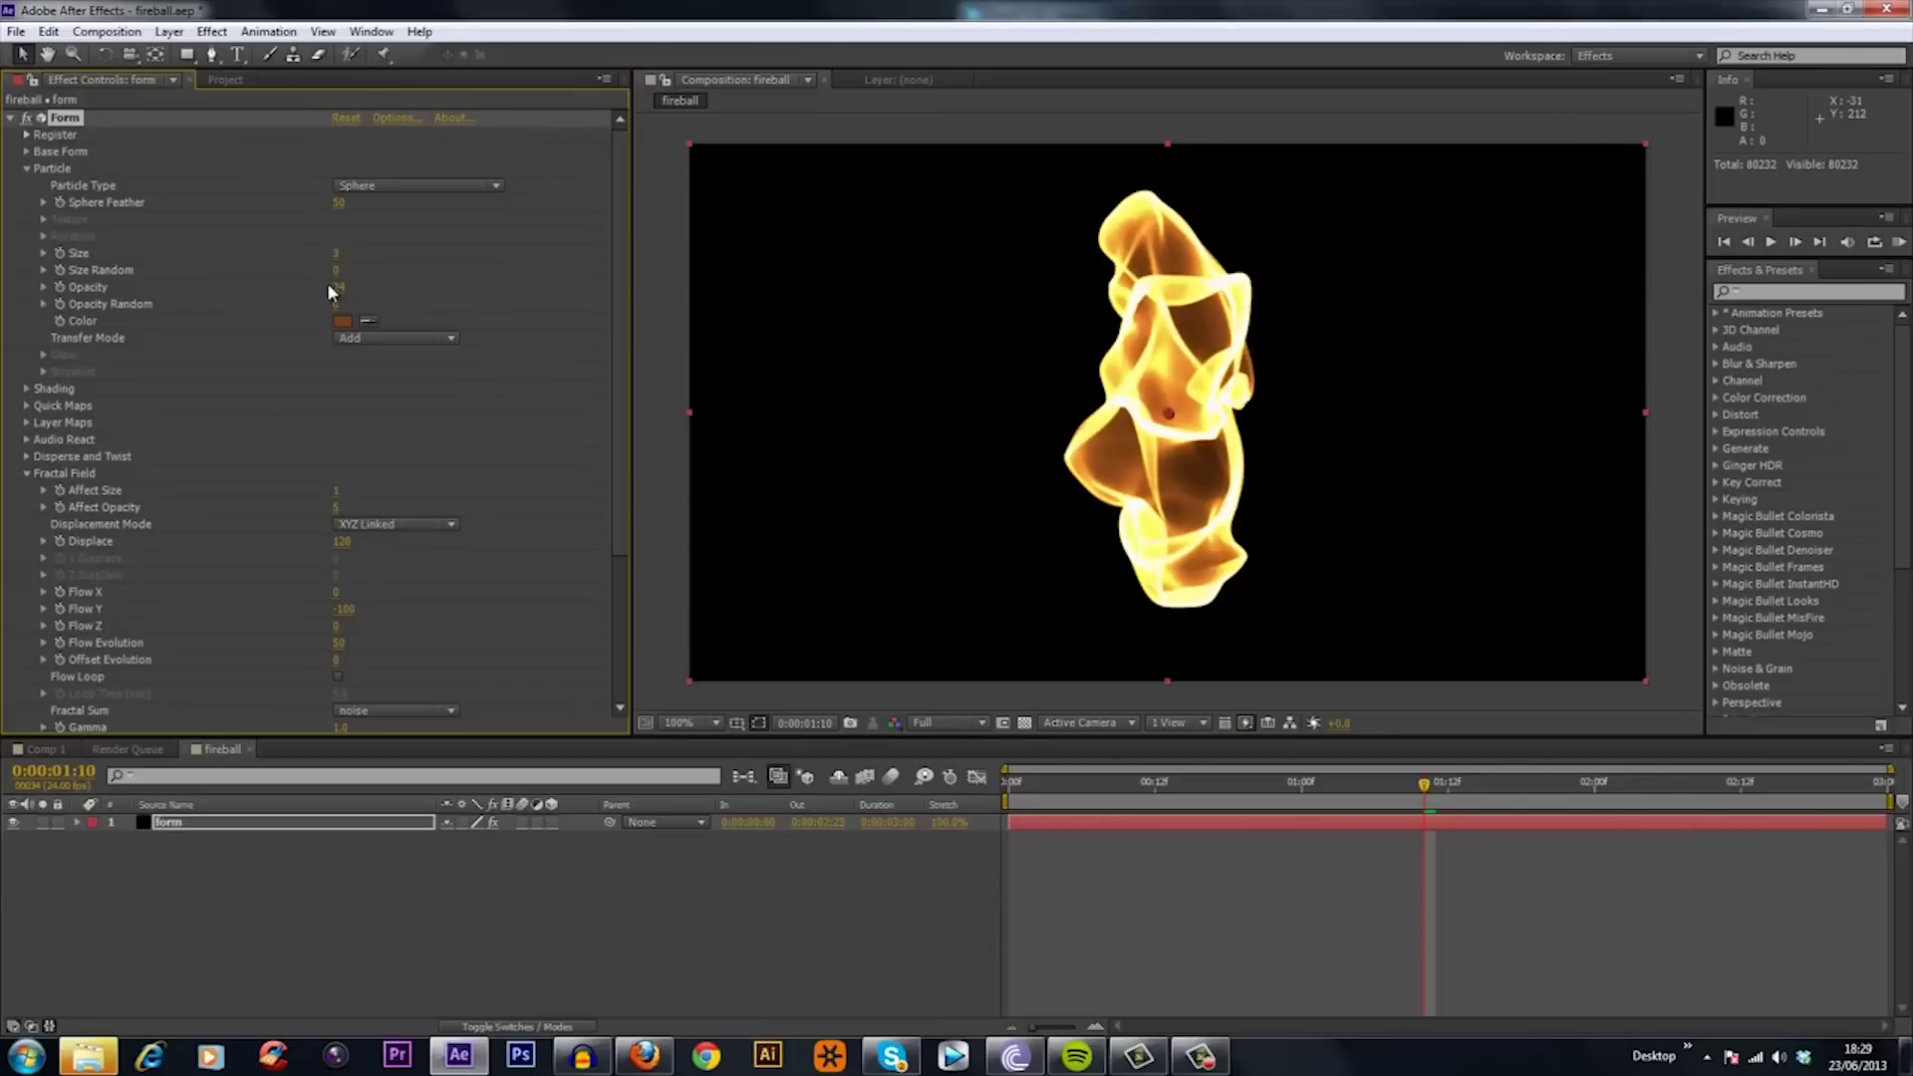
drag(331, 284, 341, 288)
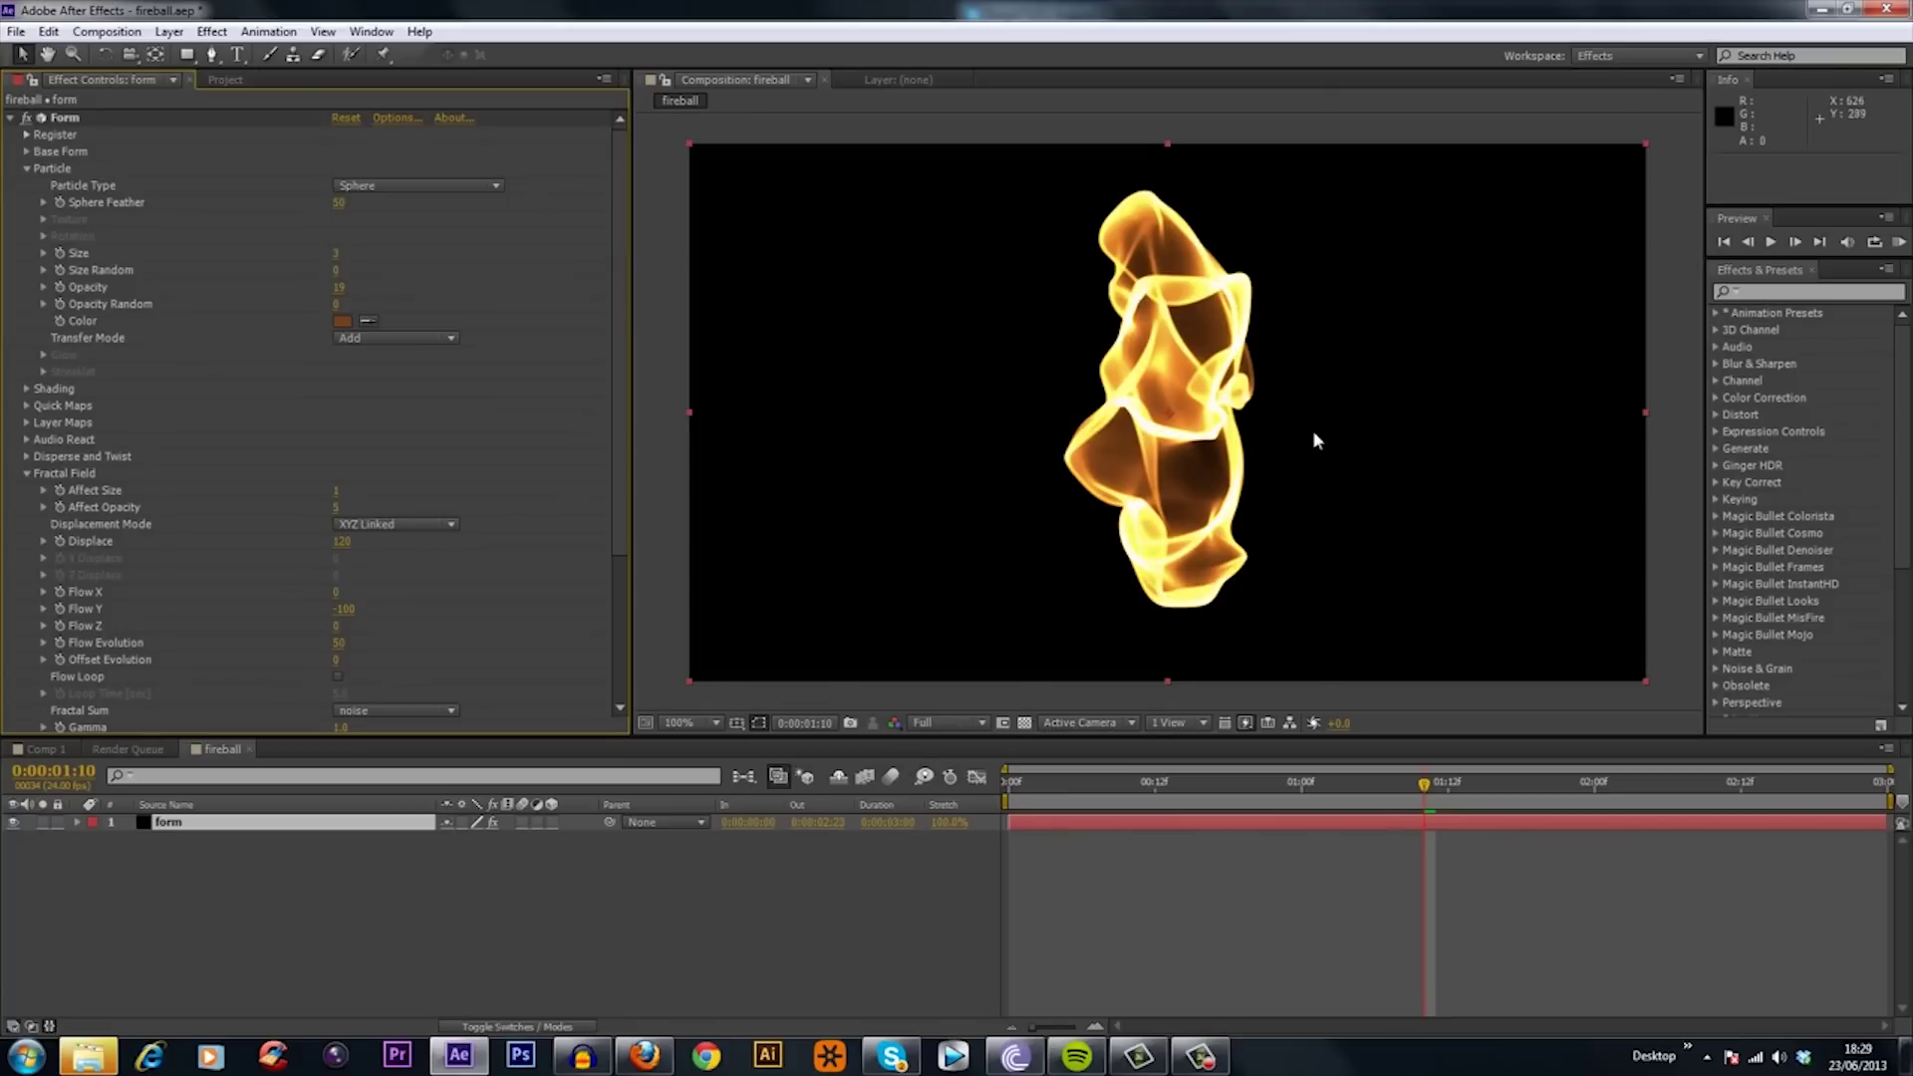
click(45, 749)
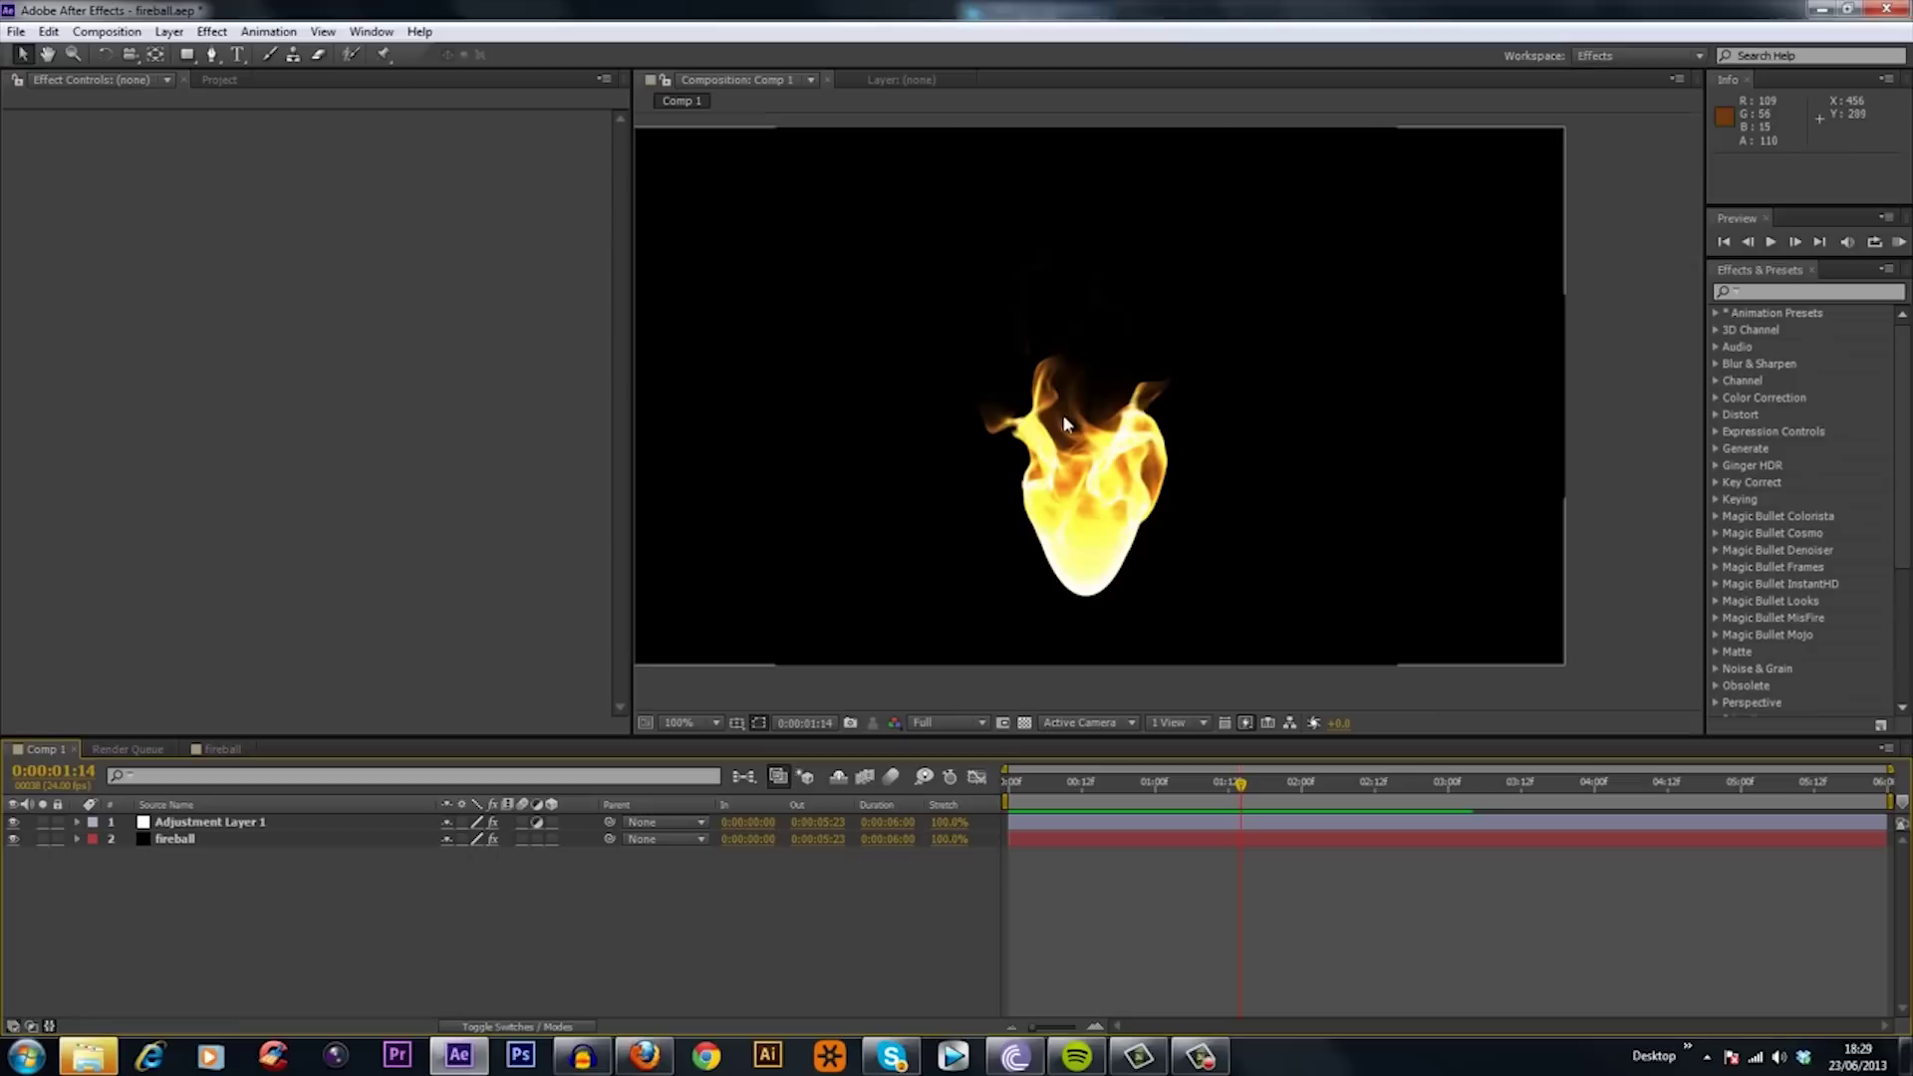
click(225, 747)
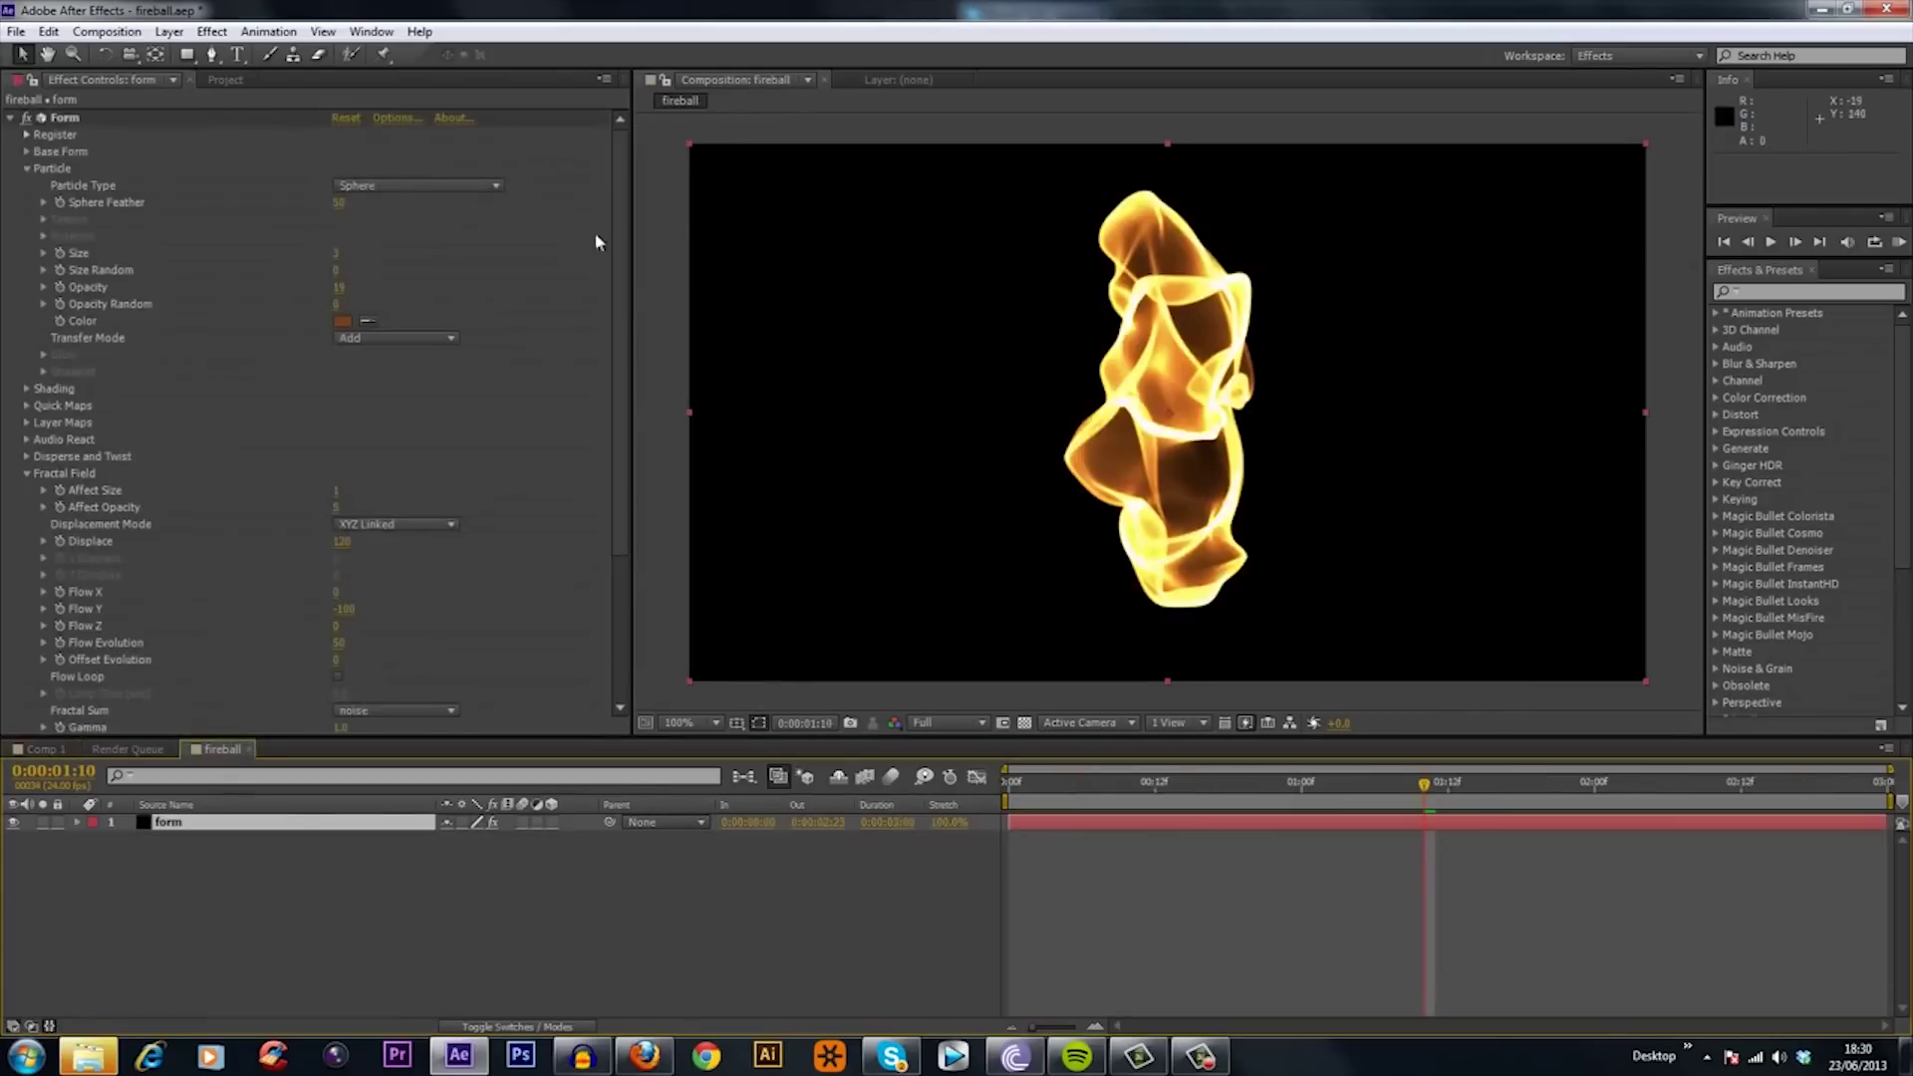
In Quick Maps, set Map #1 over Y and give it a rising ramp curve.
click(26, 406)
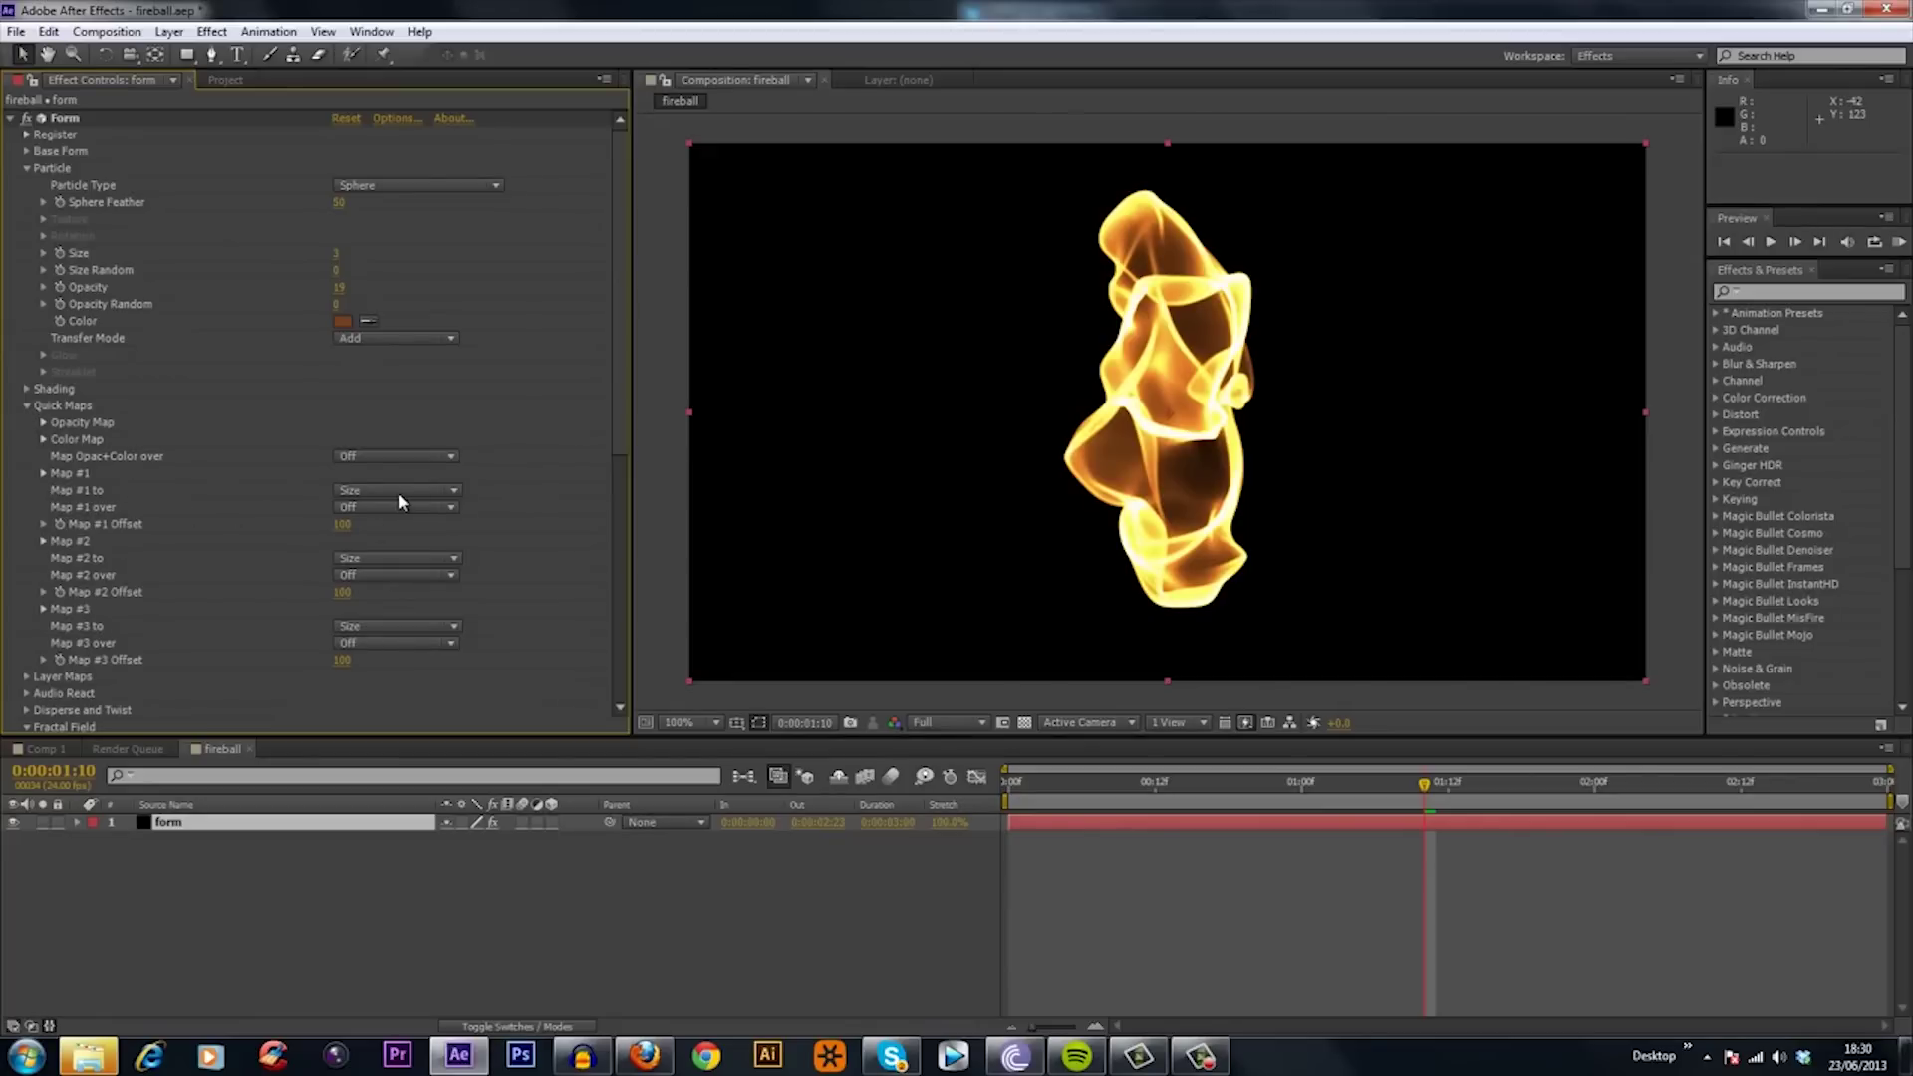
click(352, 515)
click(384, 582)
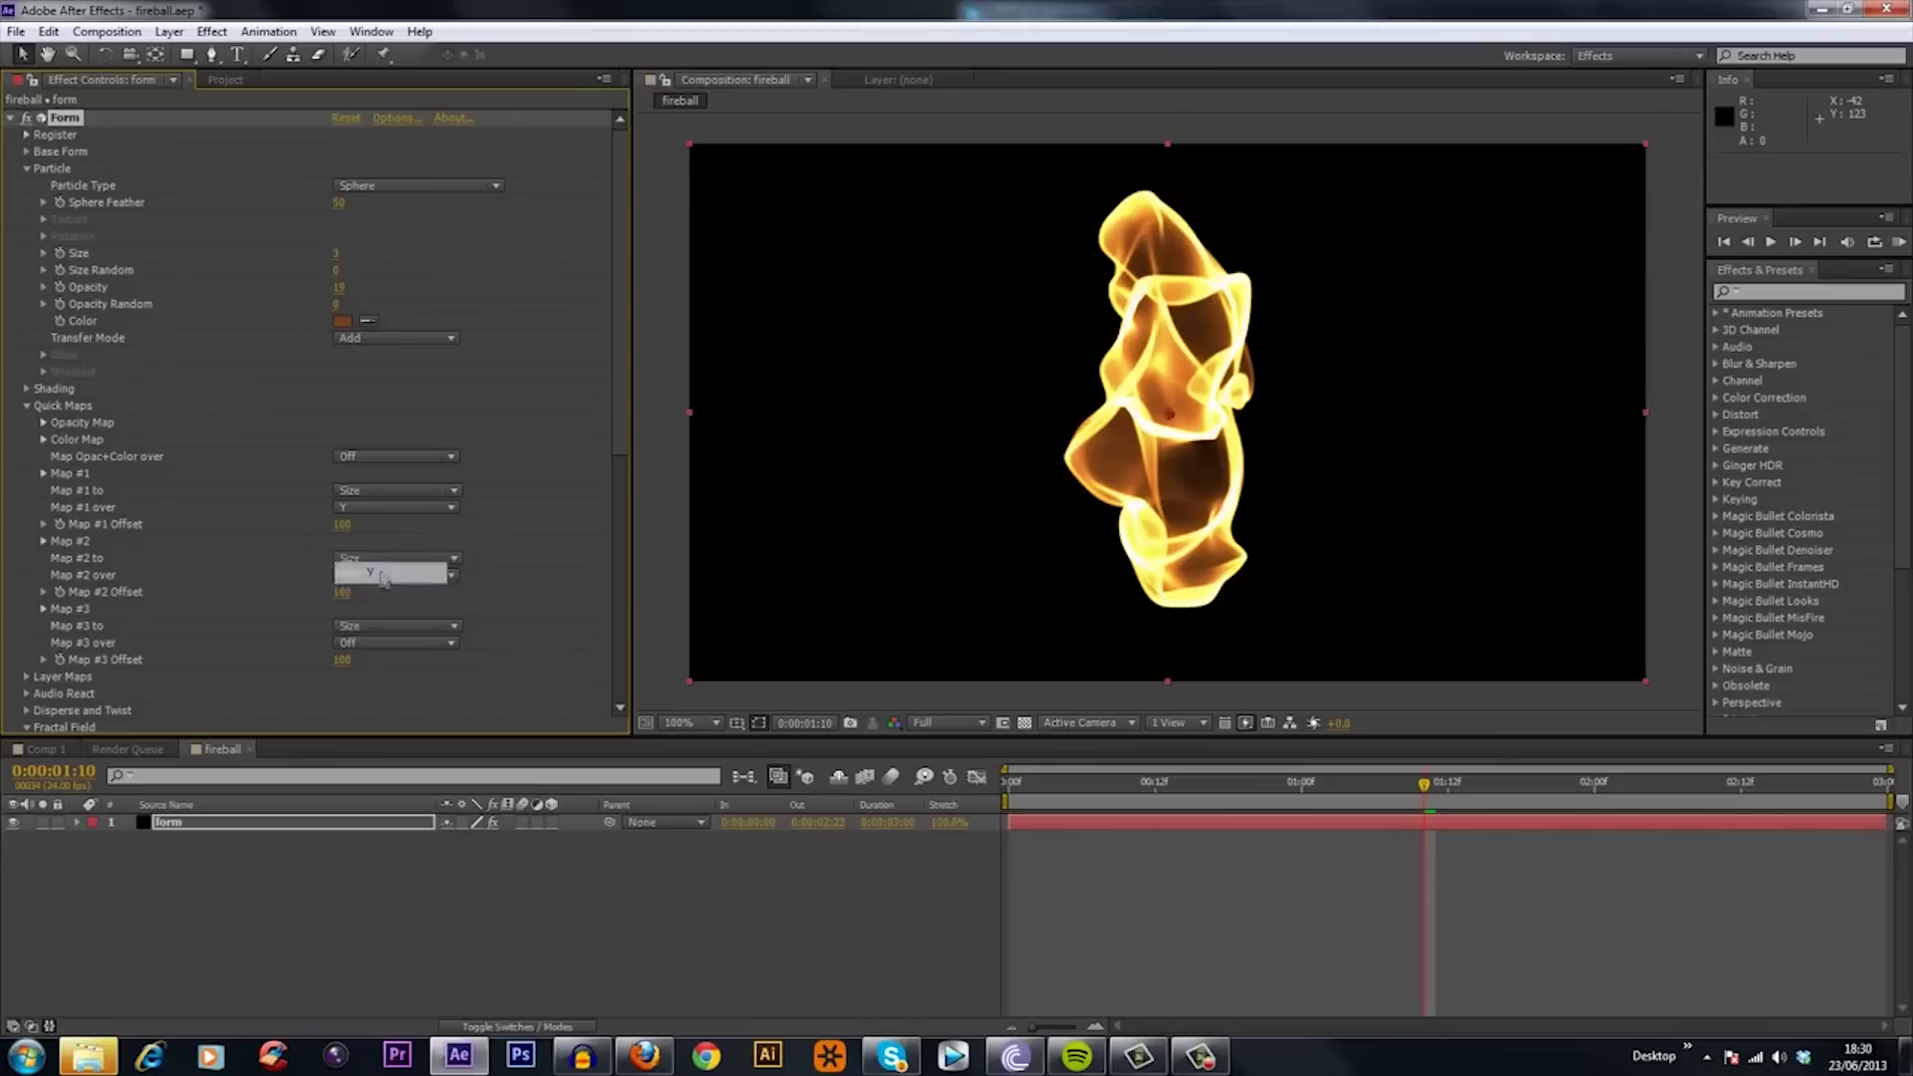
click(43, 474)
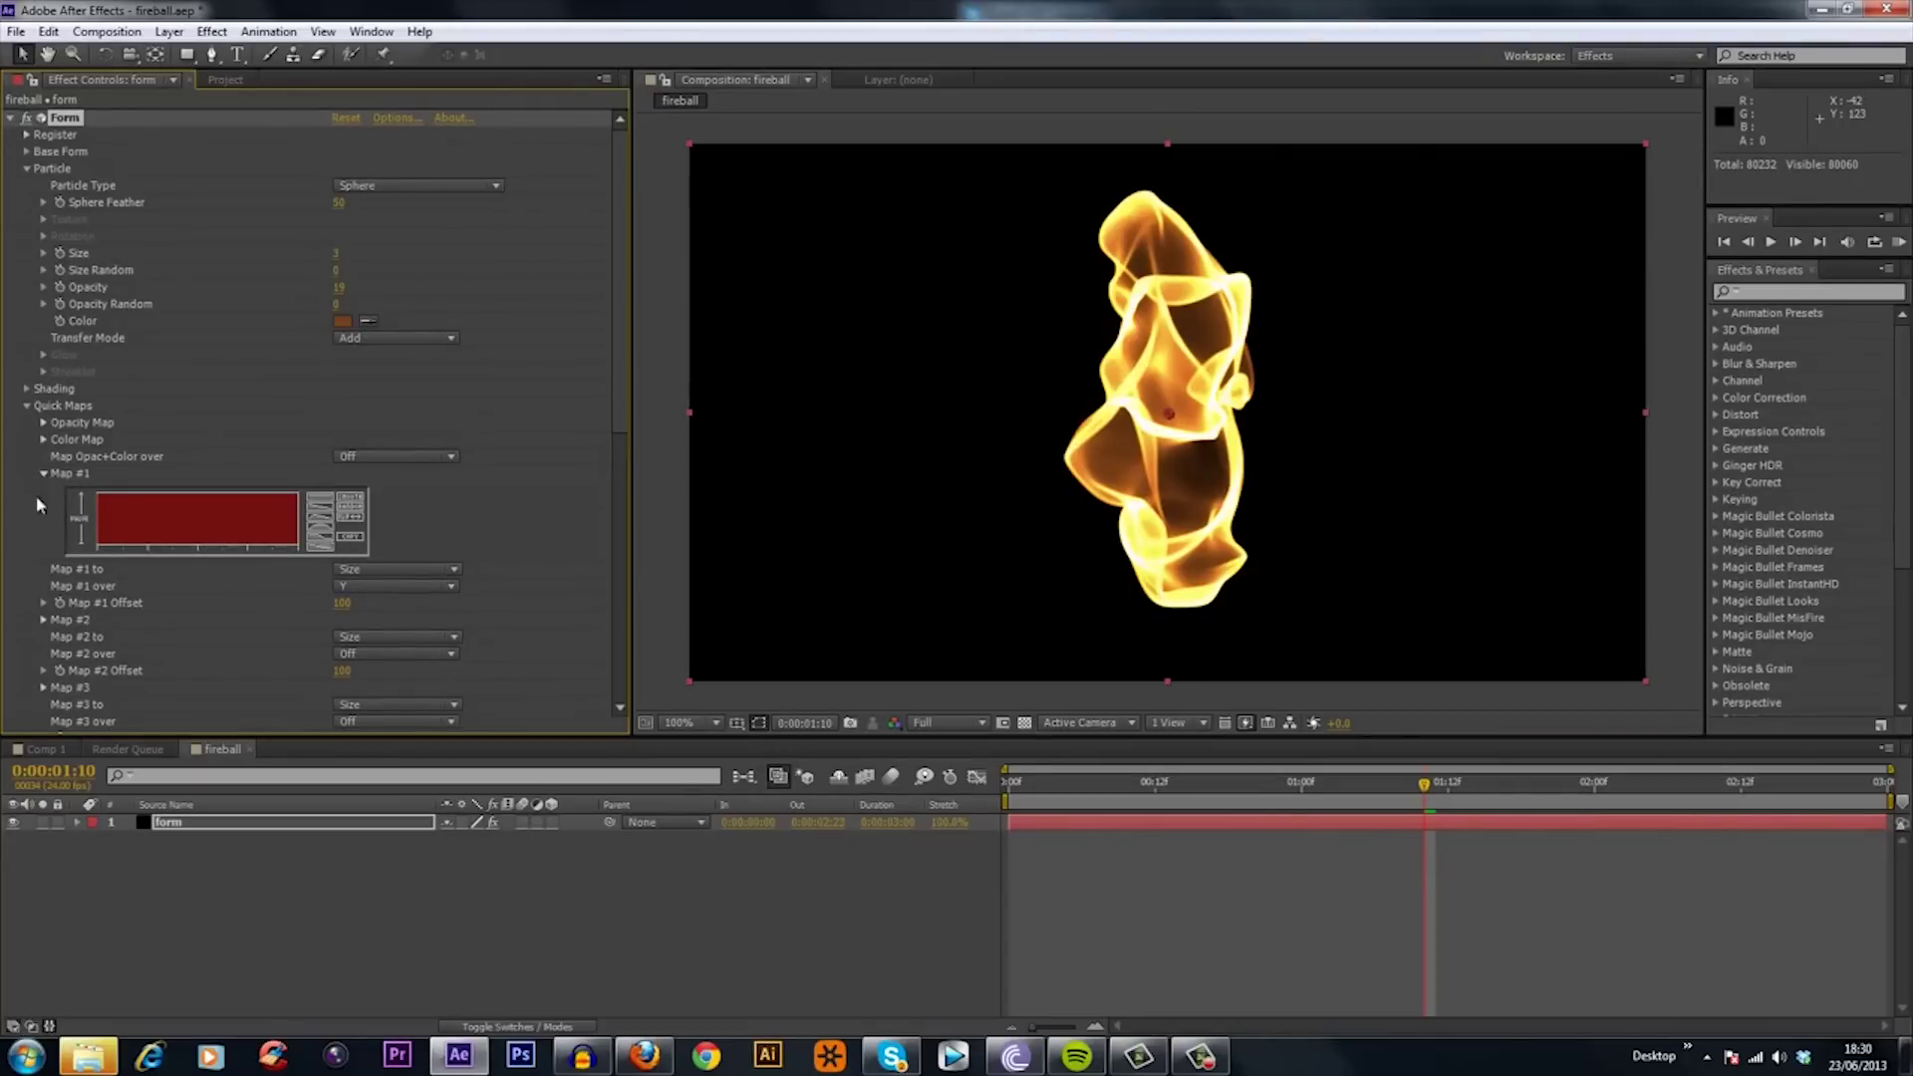
click(321, 545)
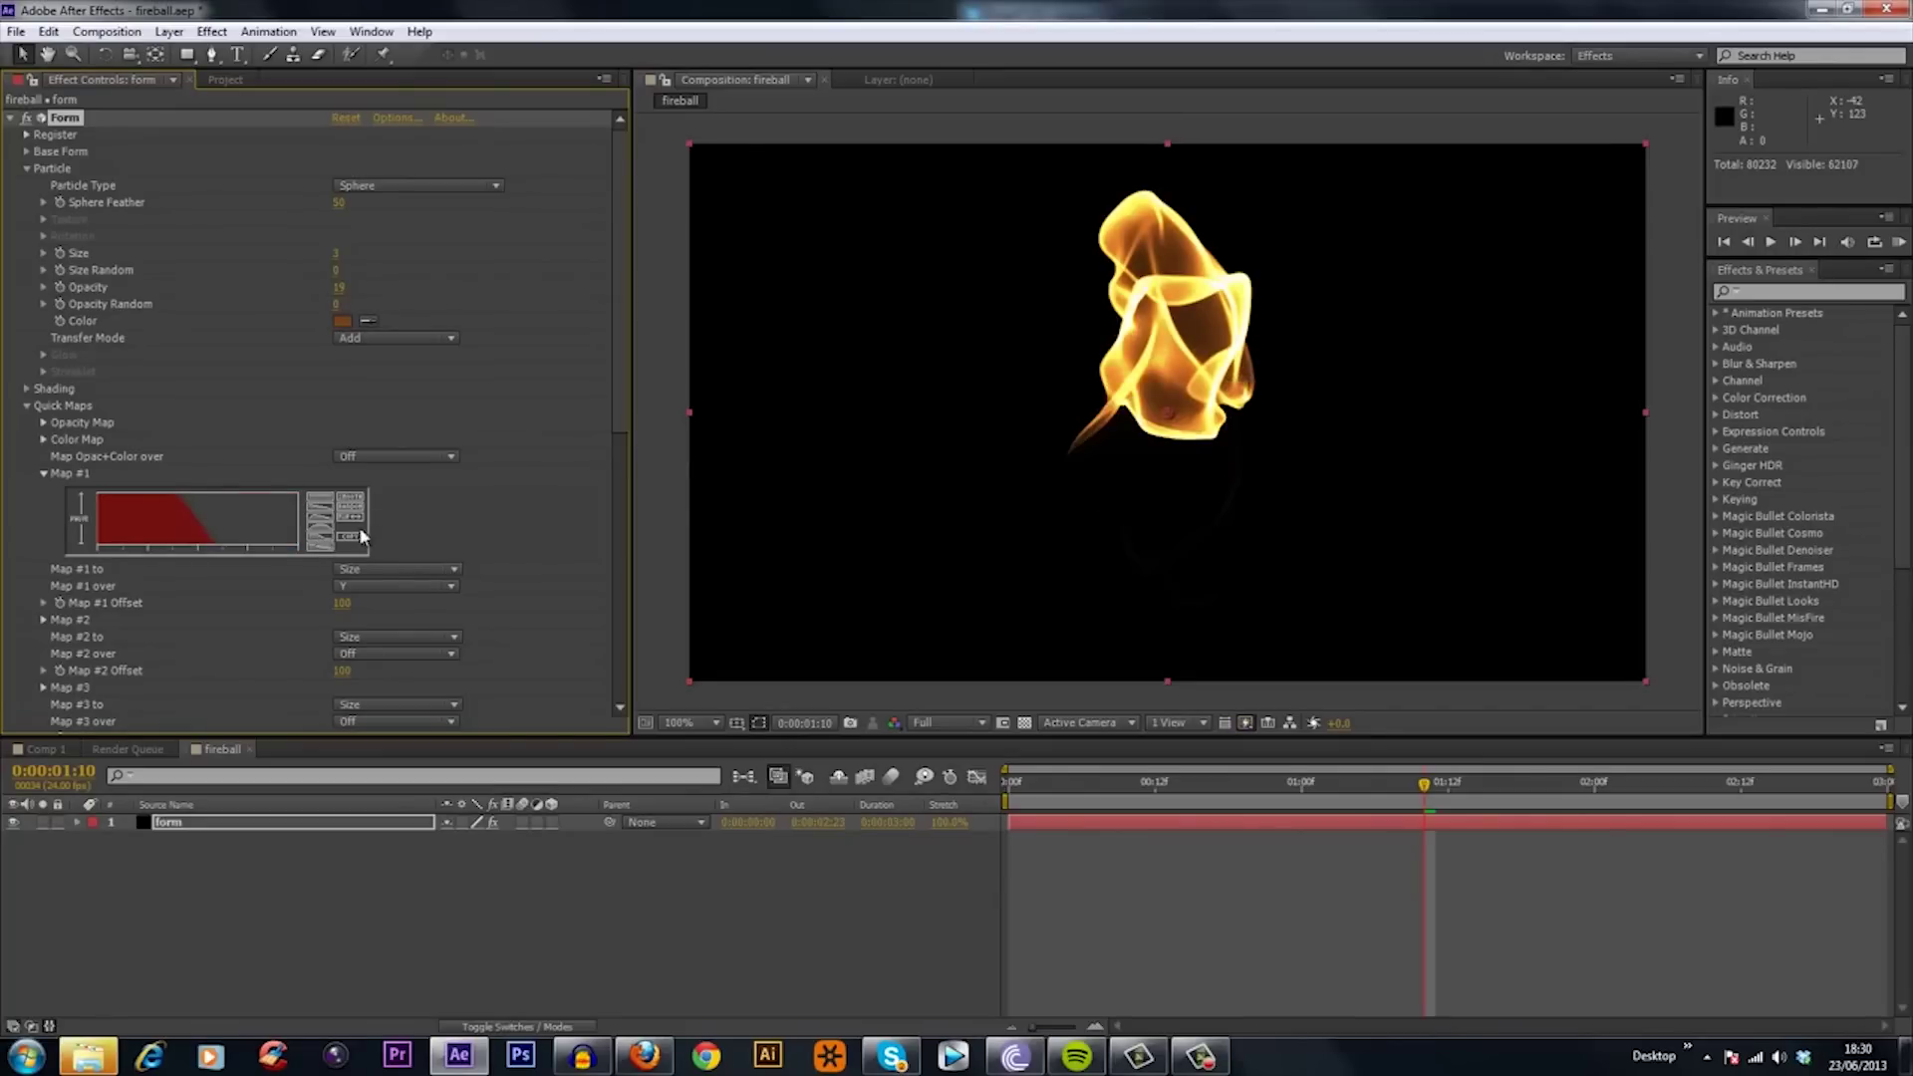
click(353, 519)
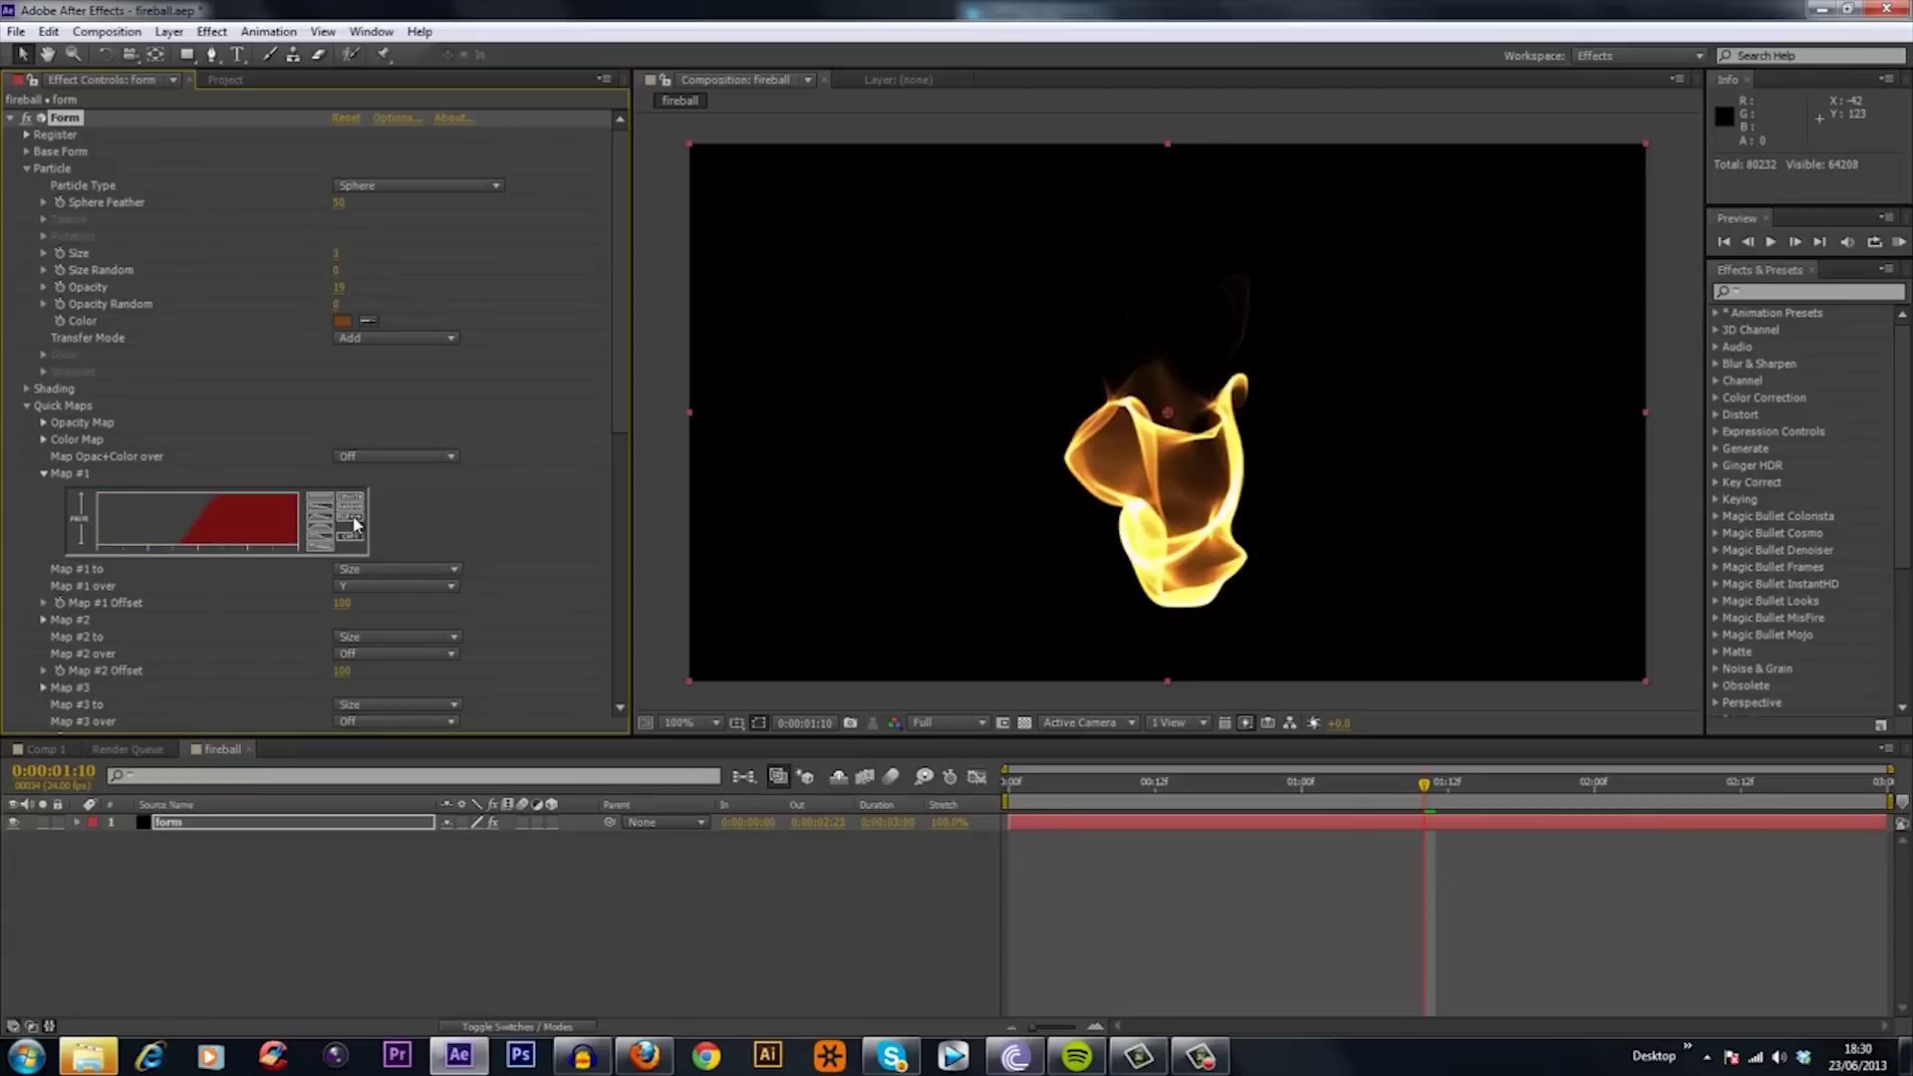
scroll(142, 566, down, 1)
scroll(222, 533, down, 1)
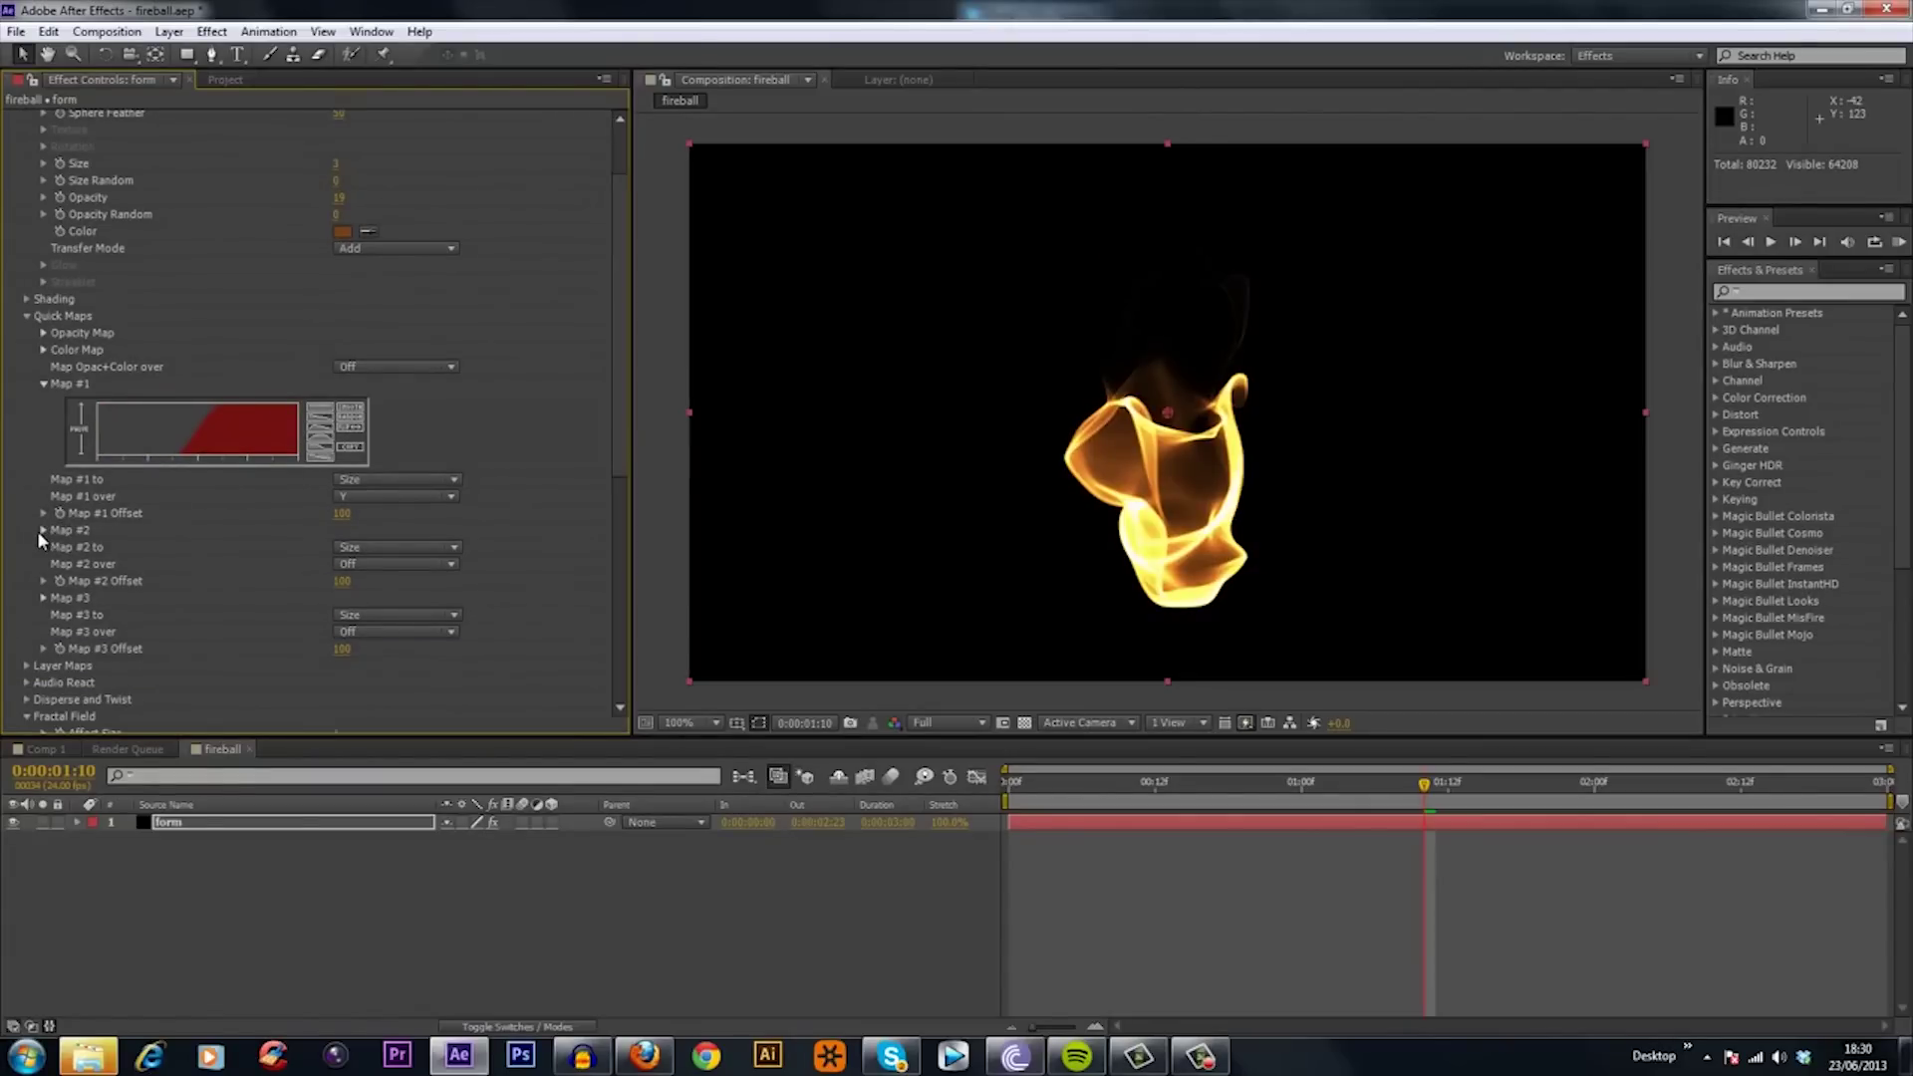
Make Map #2 drive particle opacity over Y with a rising ramp curve.
click(382, 551)
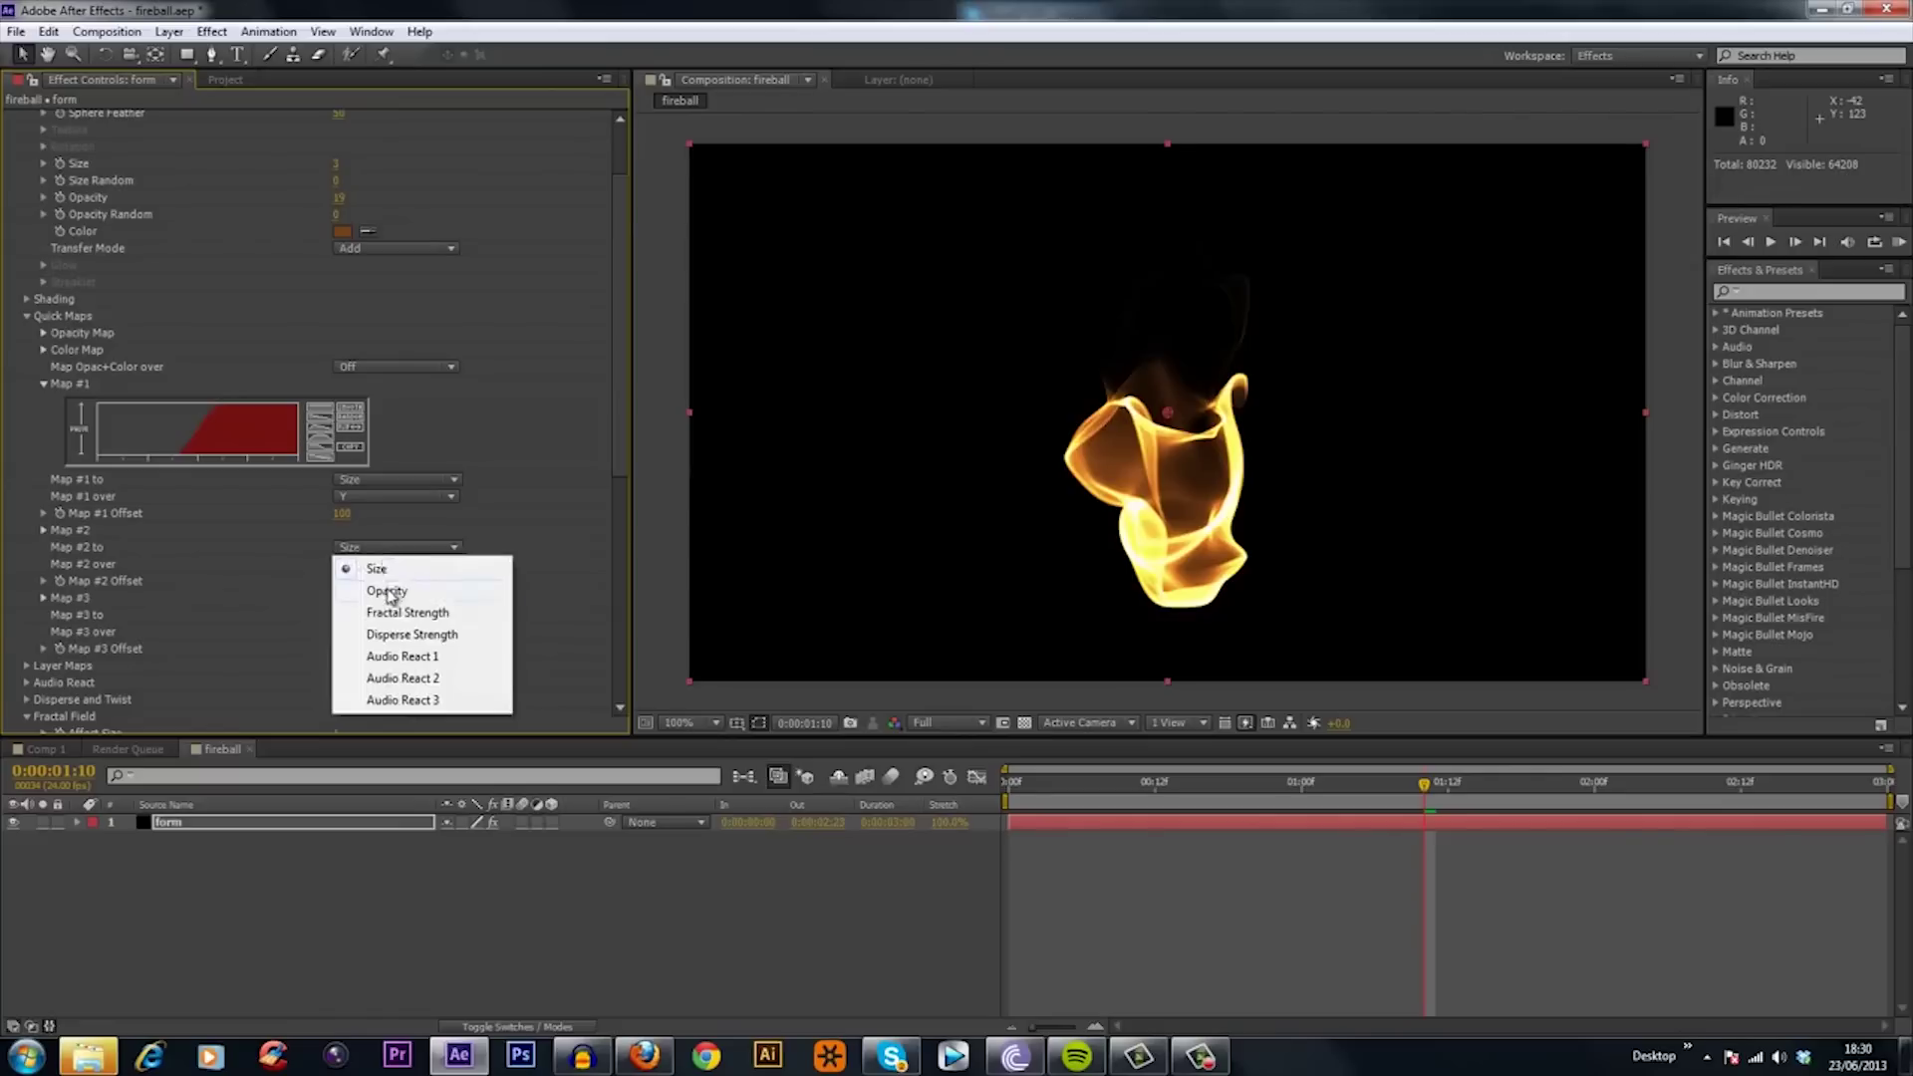
click(394, 598)
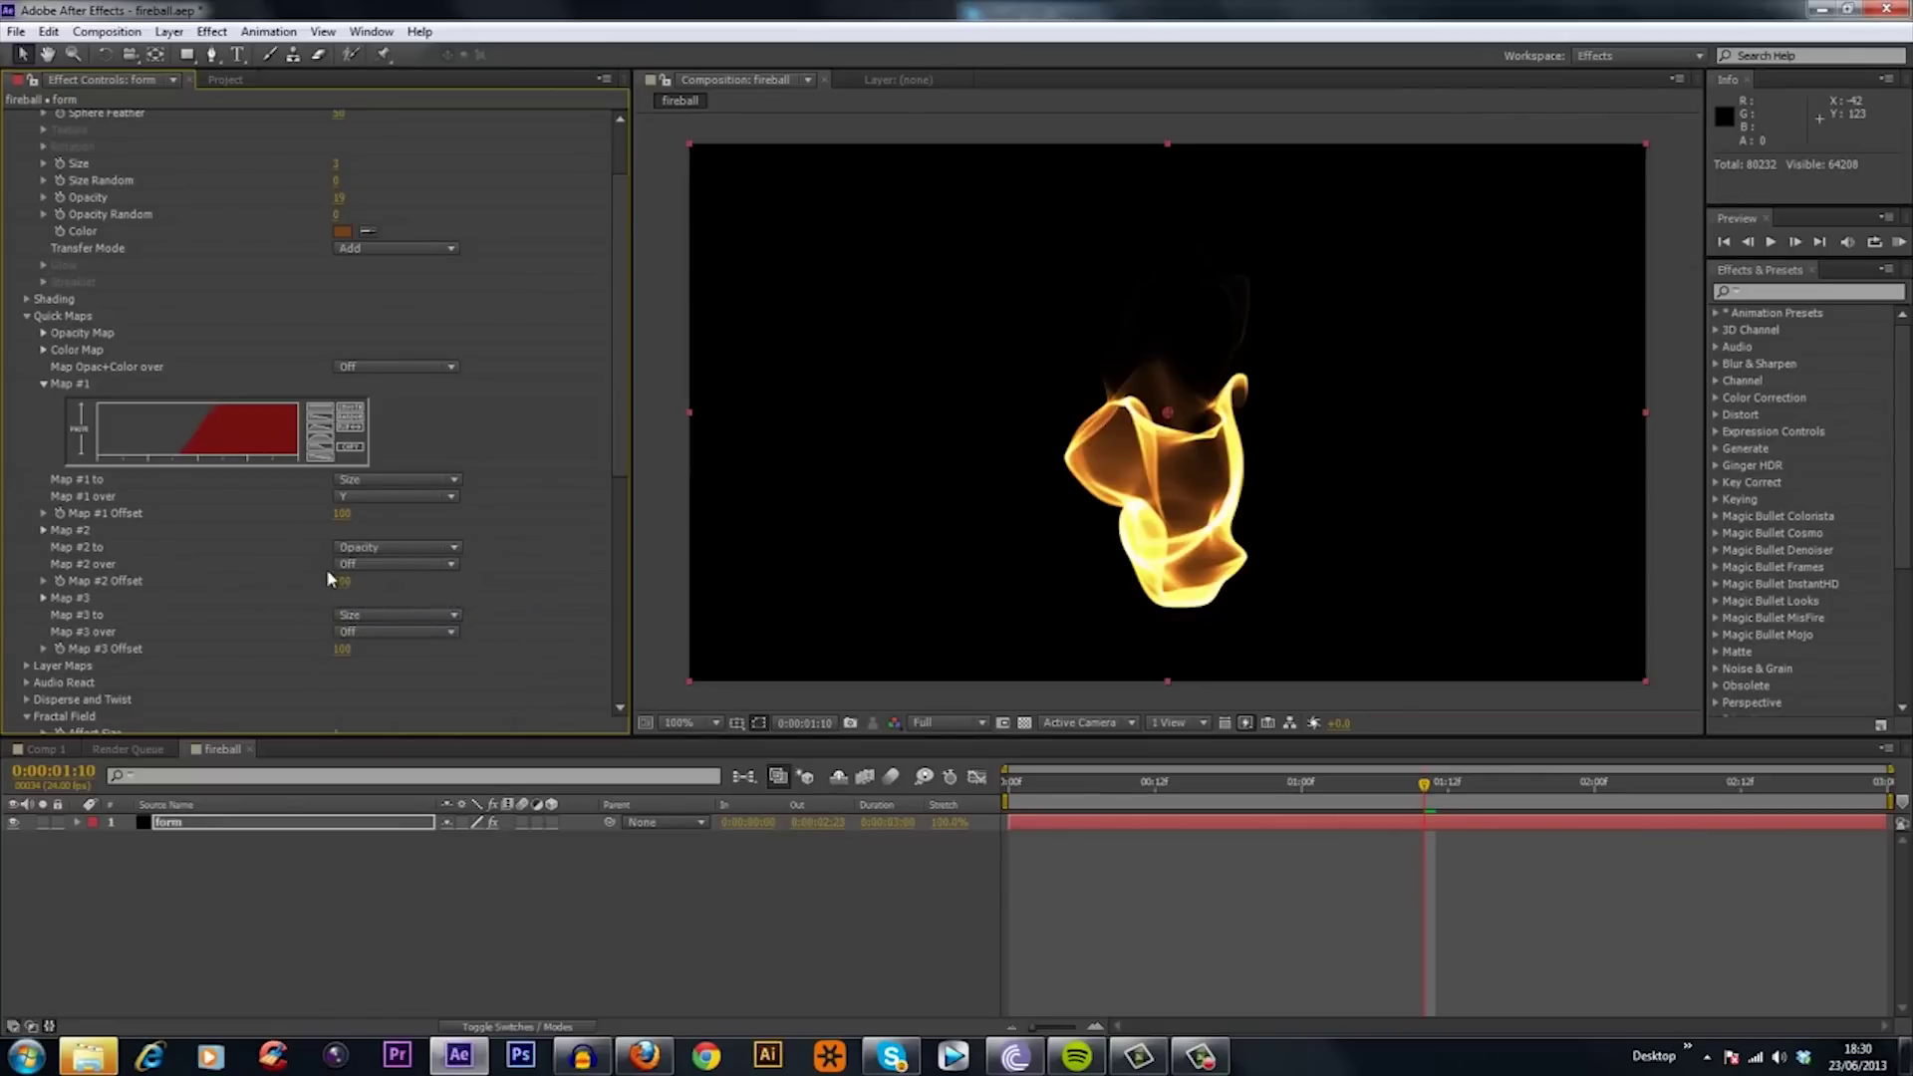
click(44, 531)
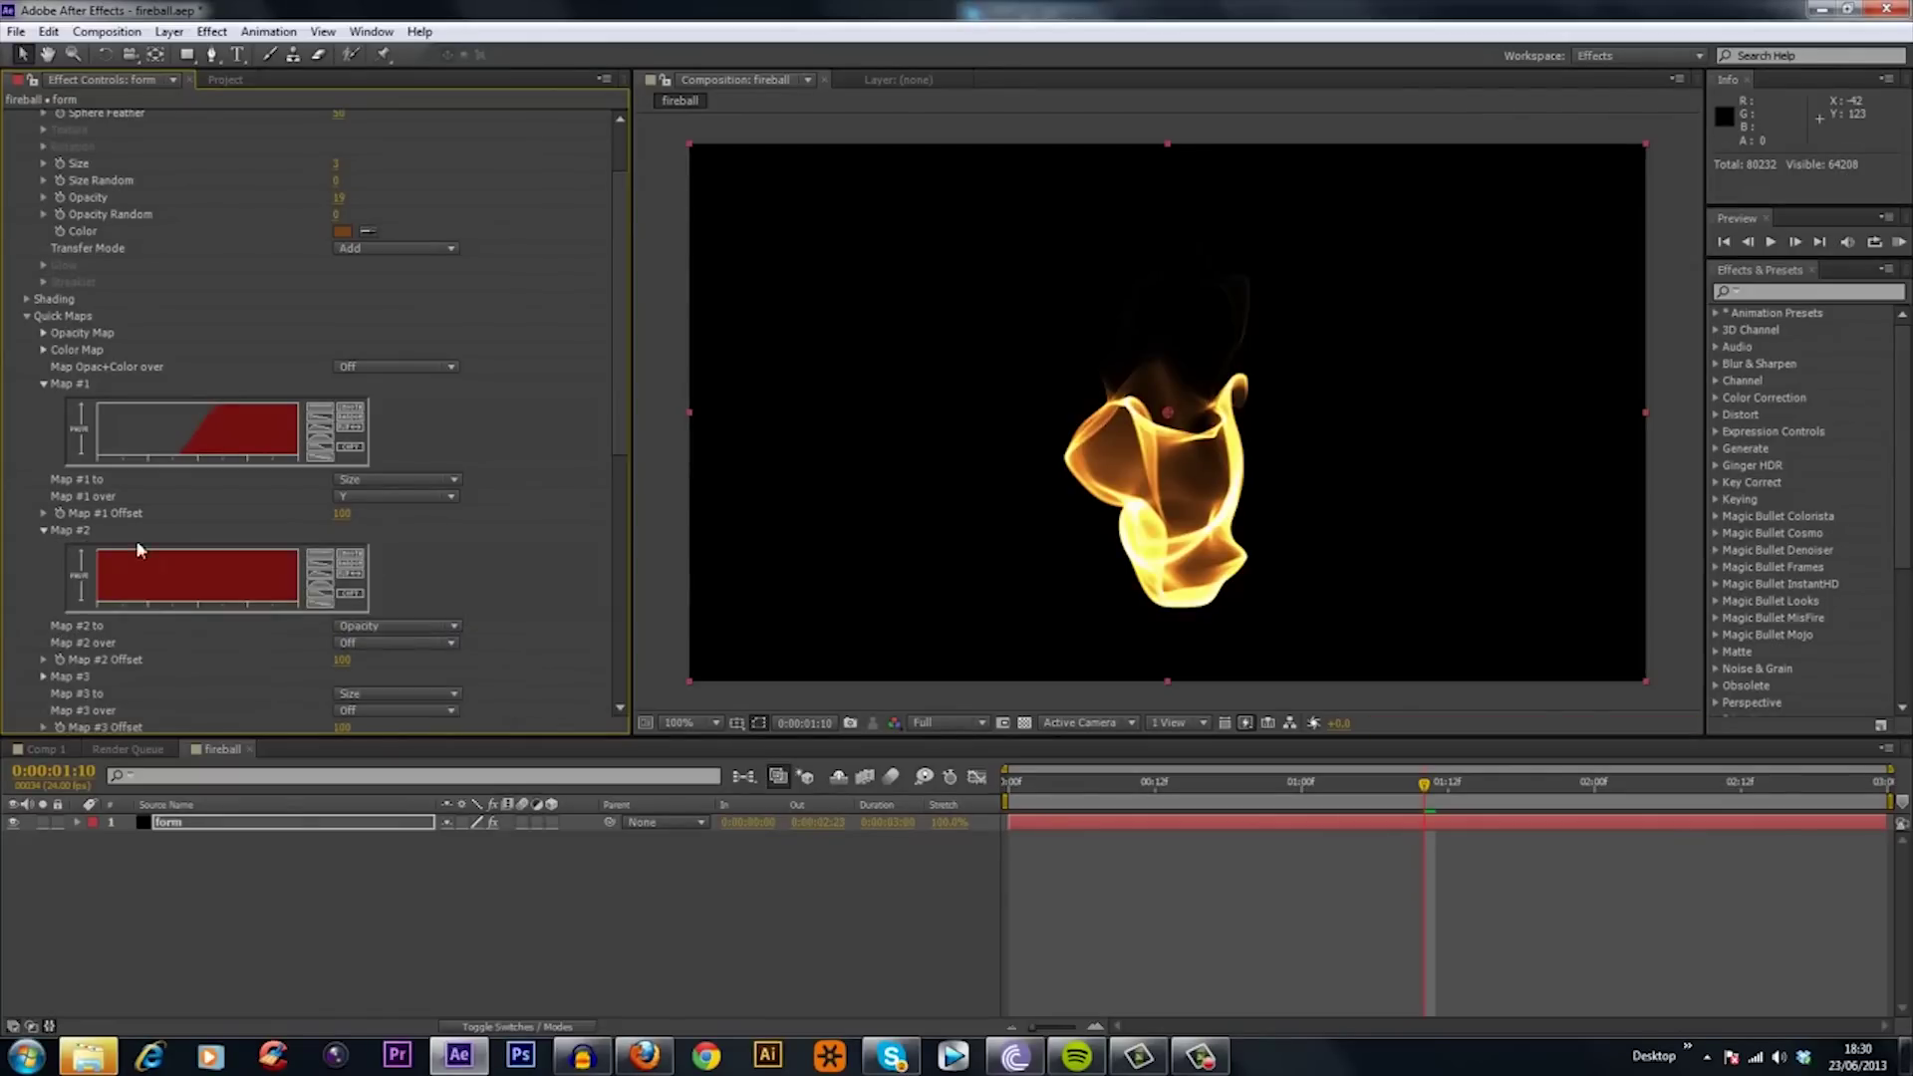
click(327, 596)
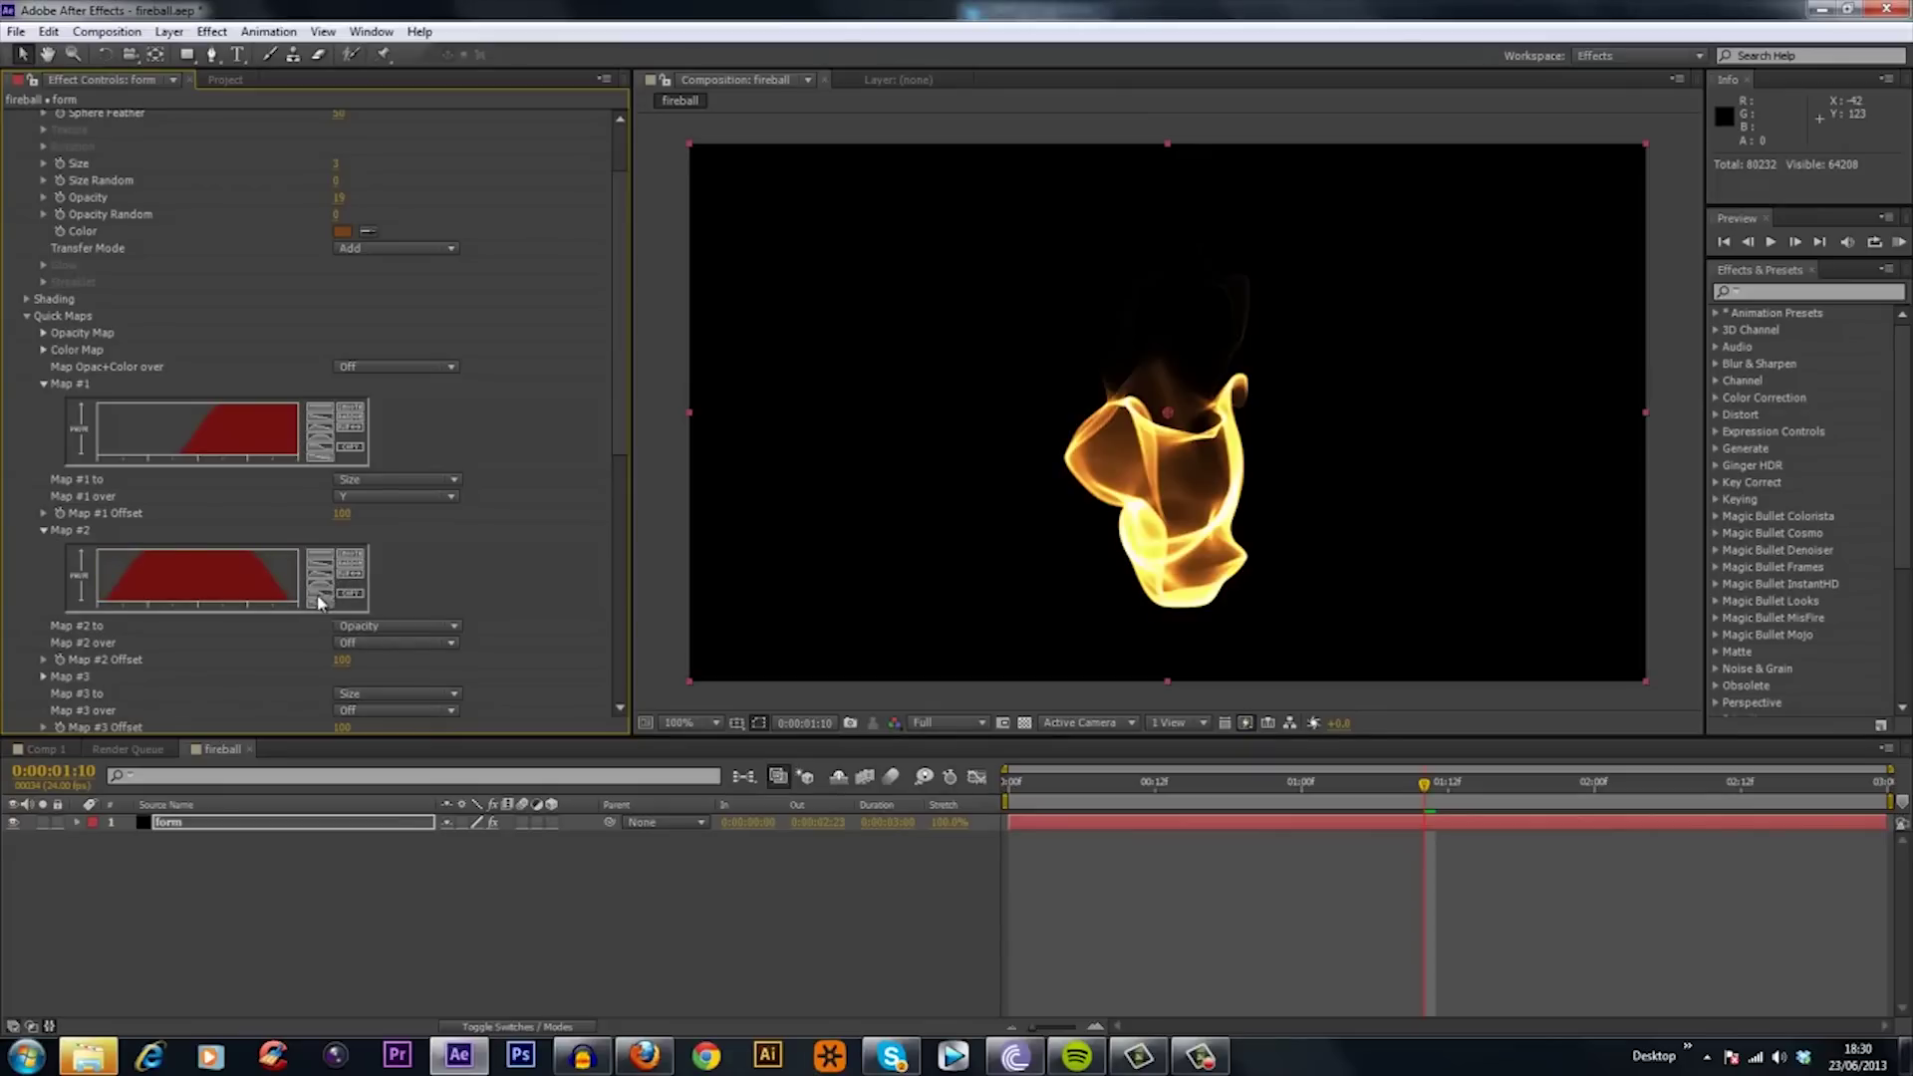
click(327, 599)
click(351, 585)
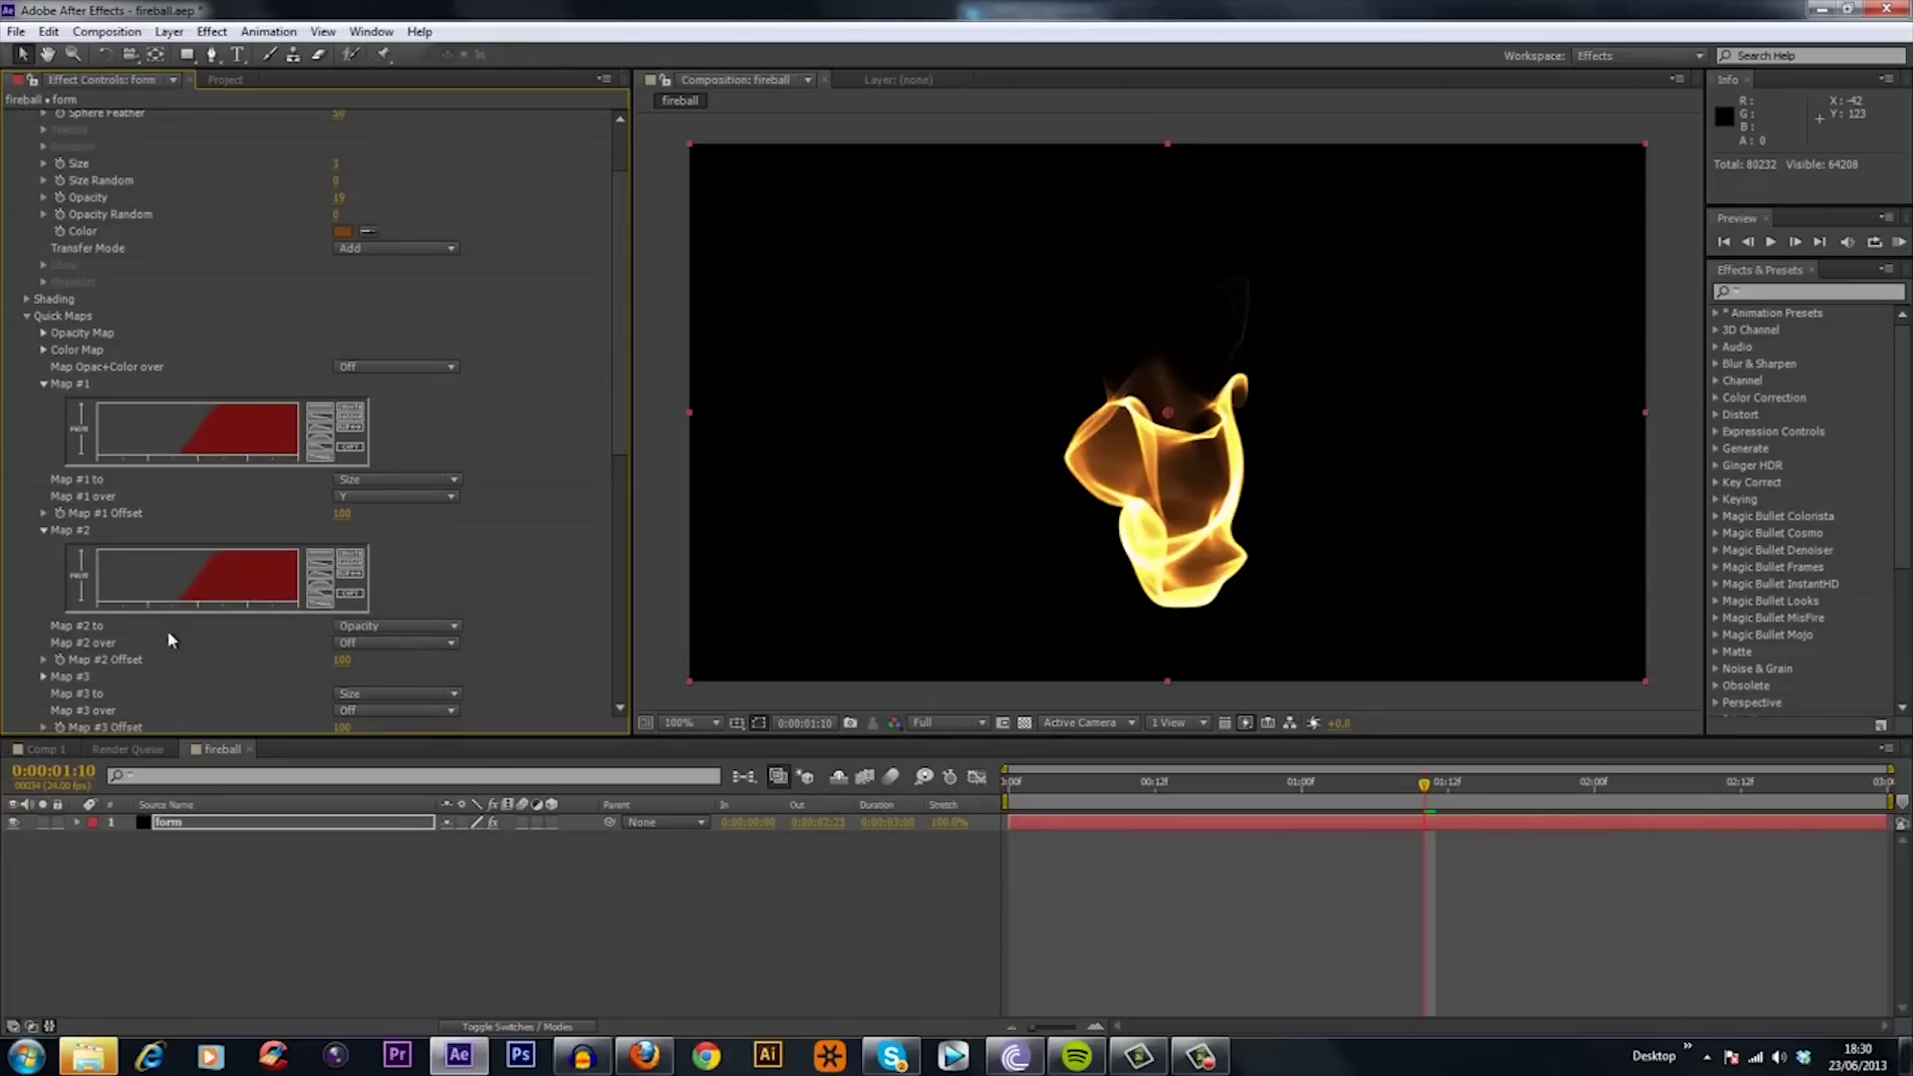
click(368, 640)
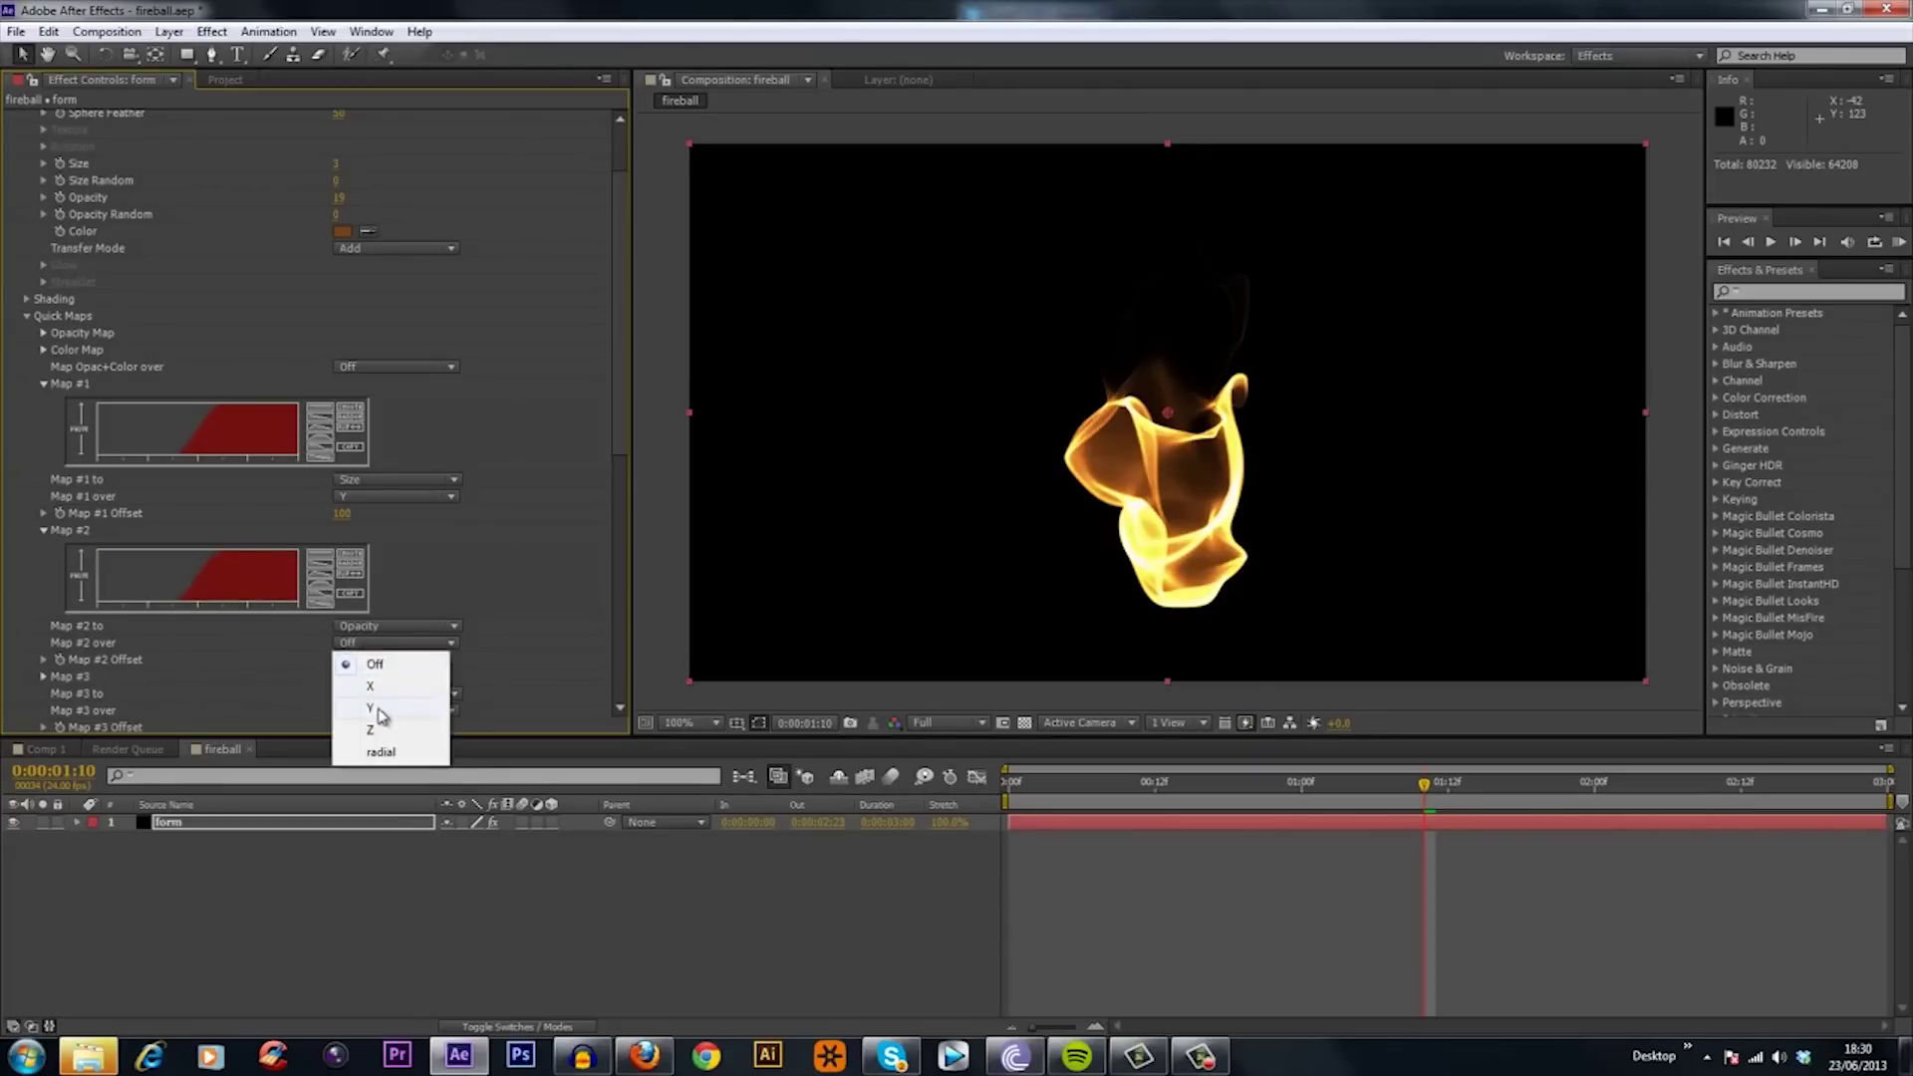
click(377, 706)
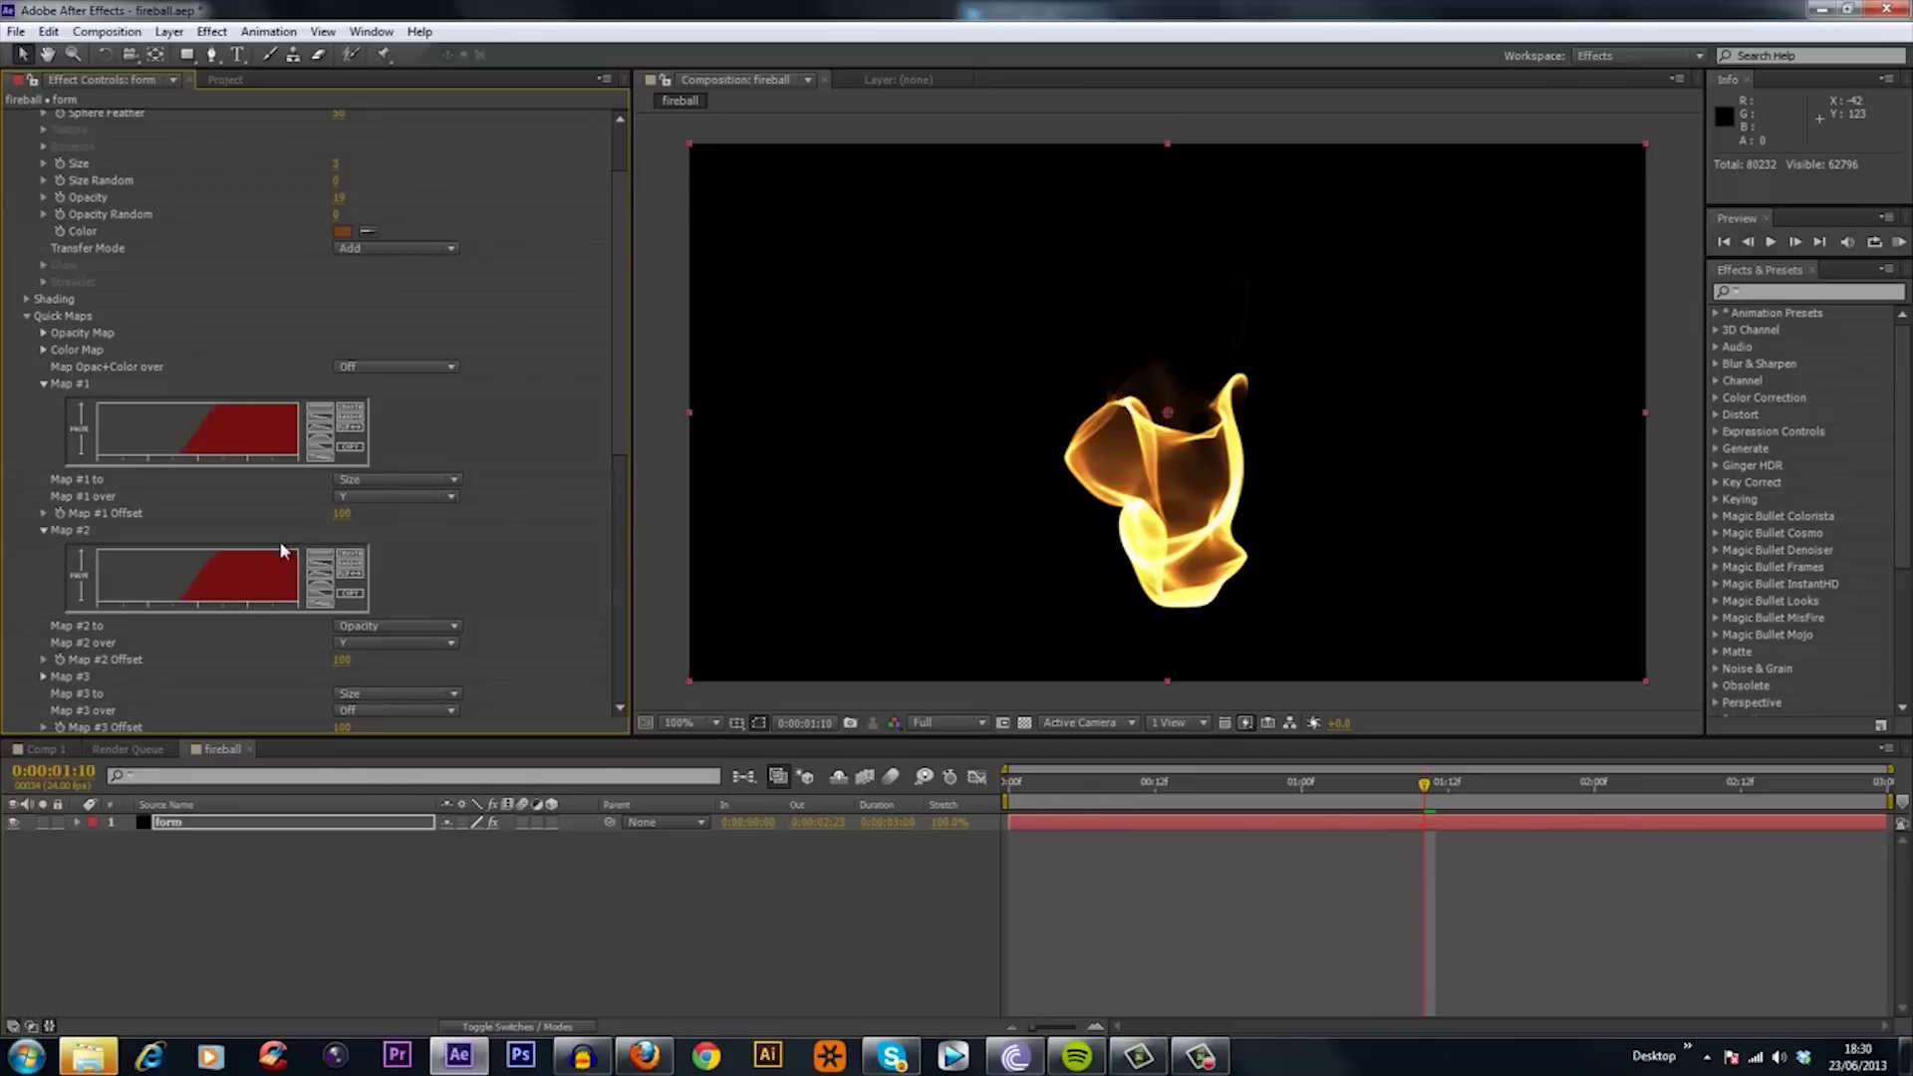
scroll(280, 540, down, 1)
scroll(279, 540, down, 2)
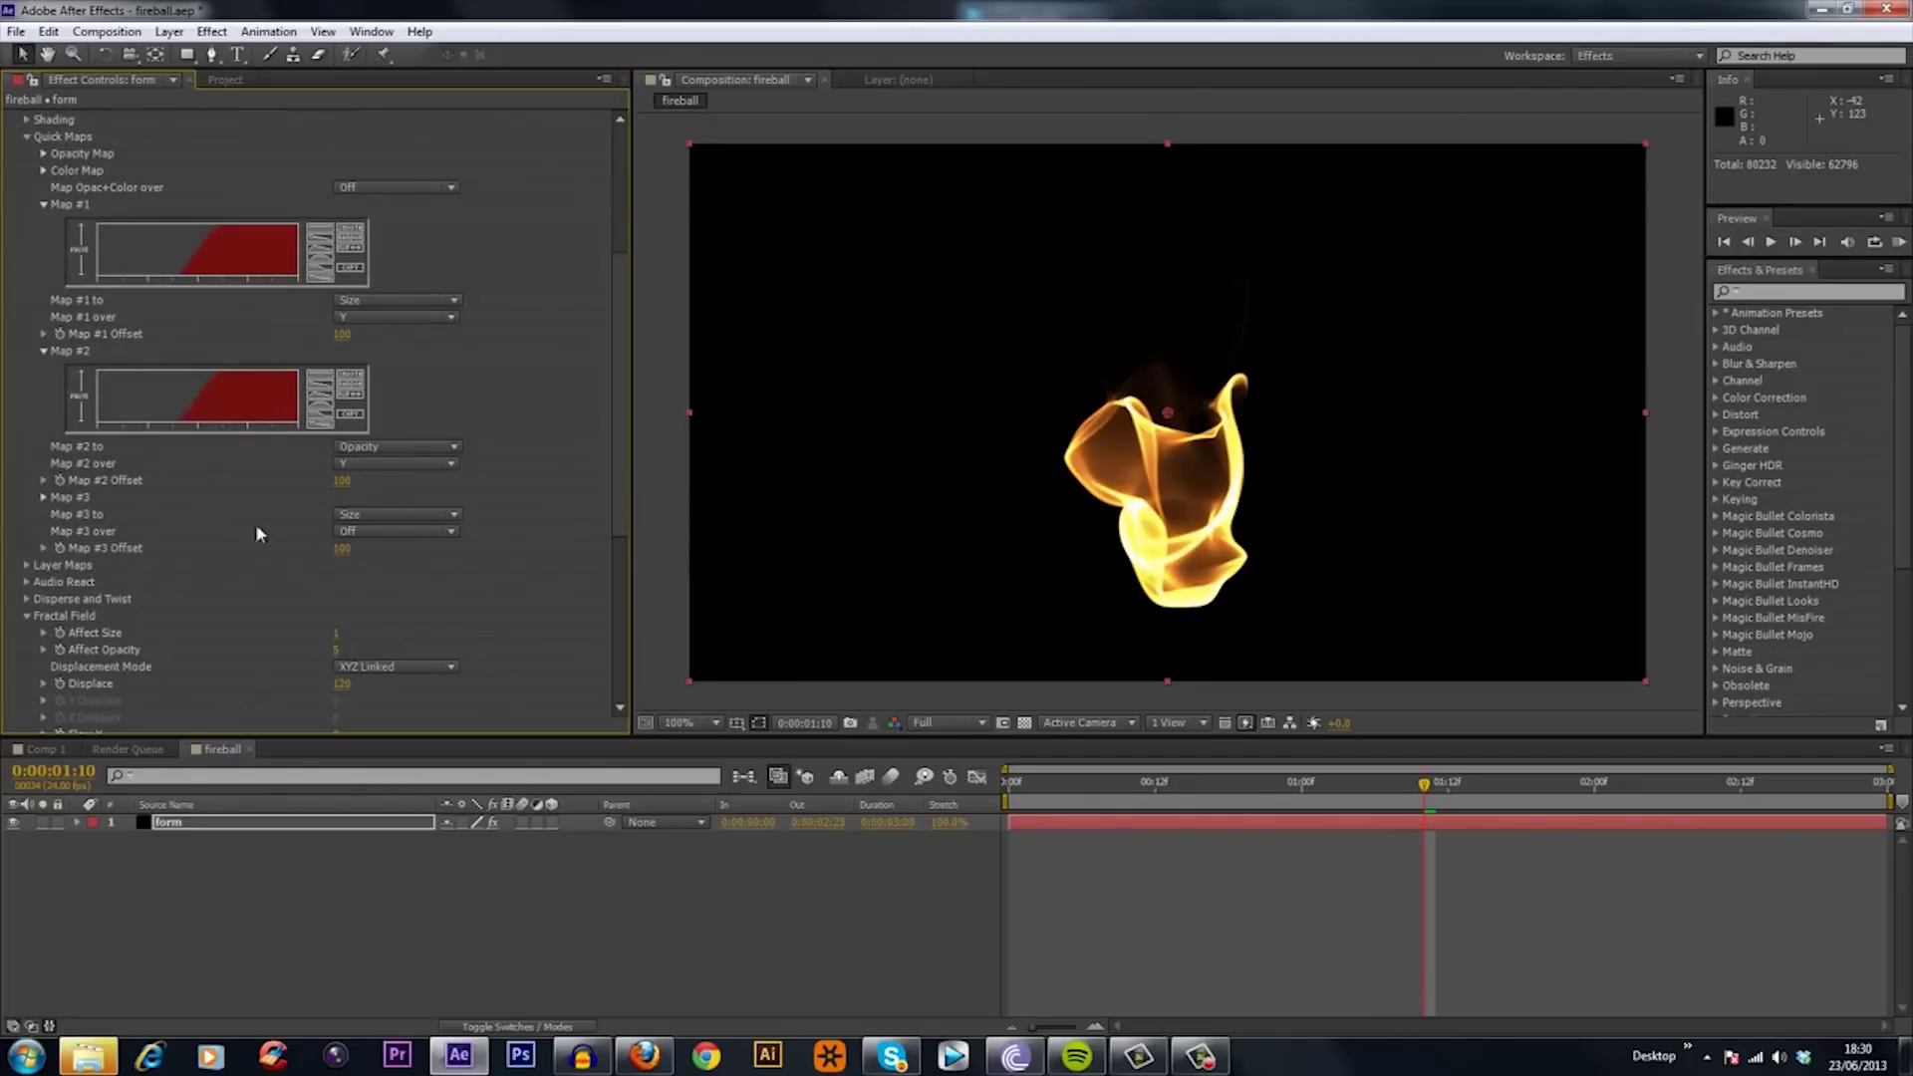
Make Map #3 drive Fractal Strength over Y with a falling ramp curve.
click(368, 516)
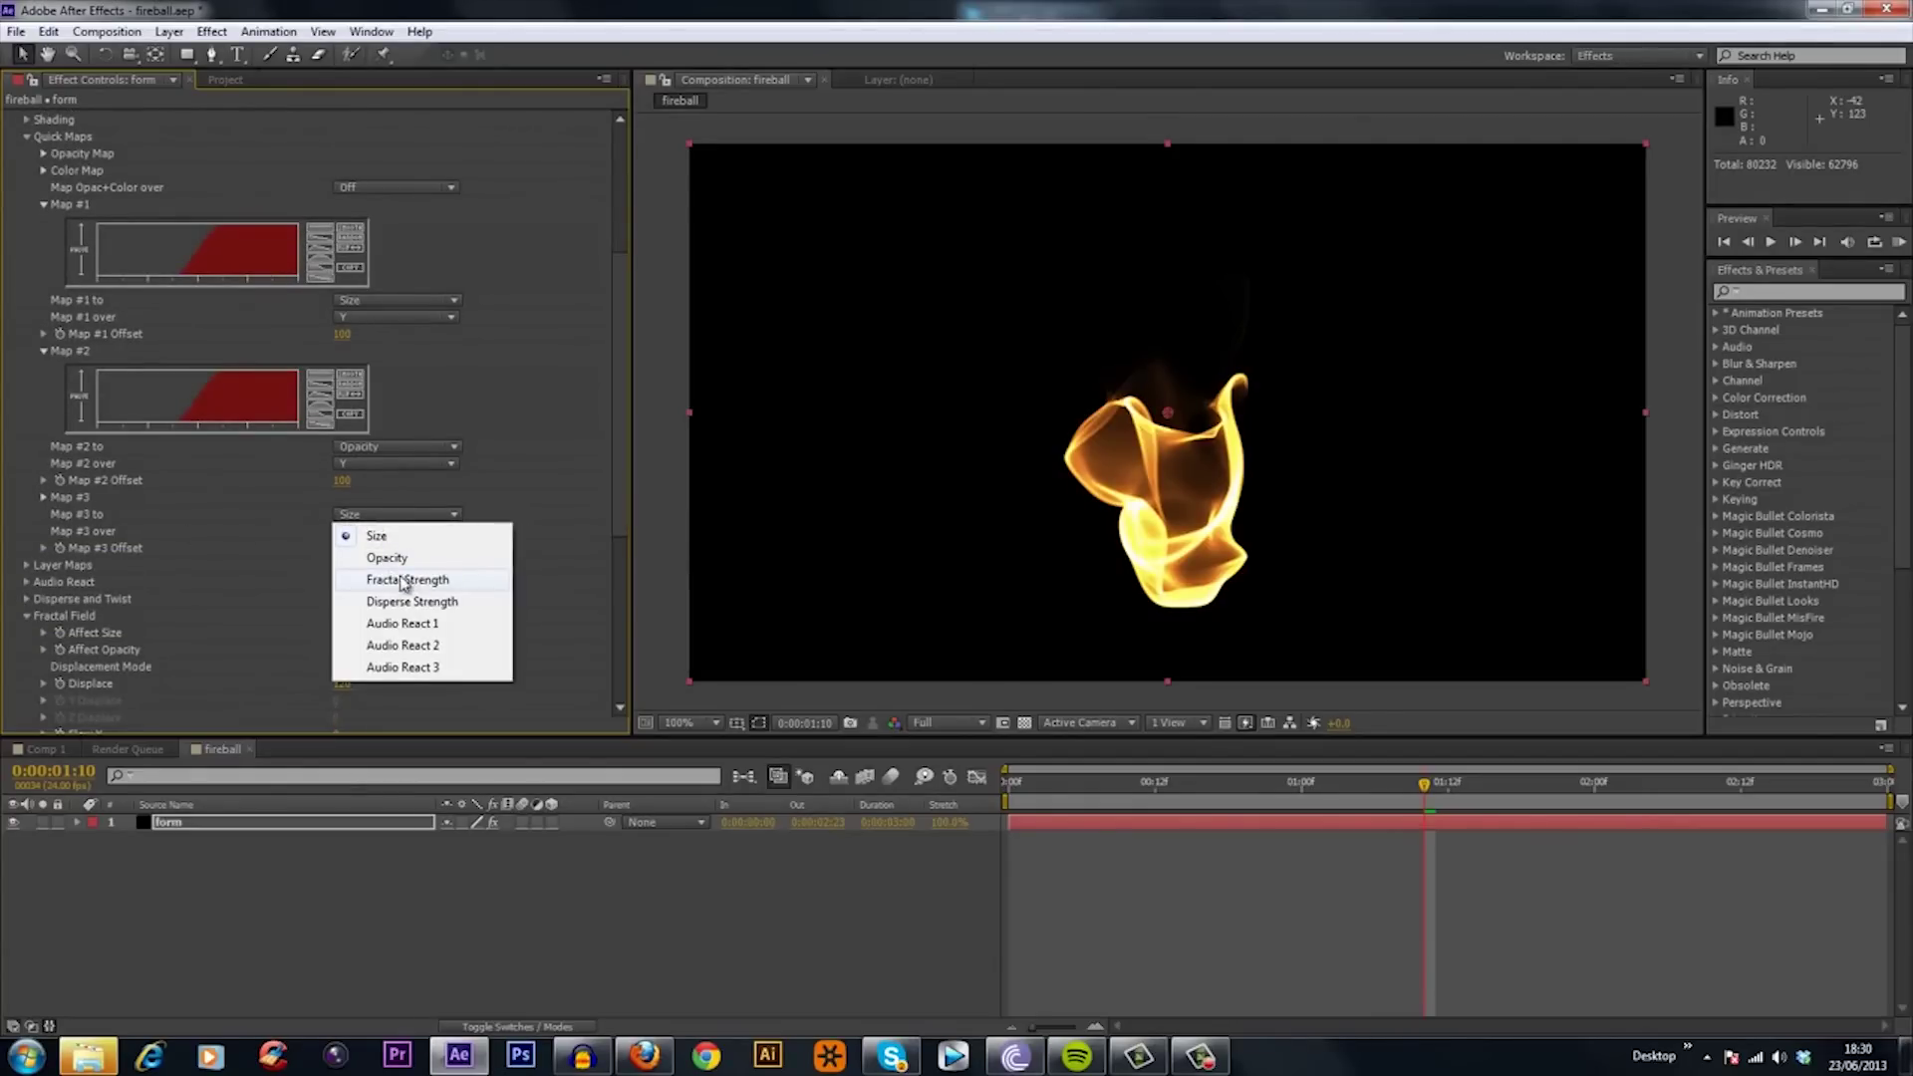
click(404, 580)
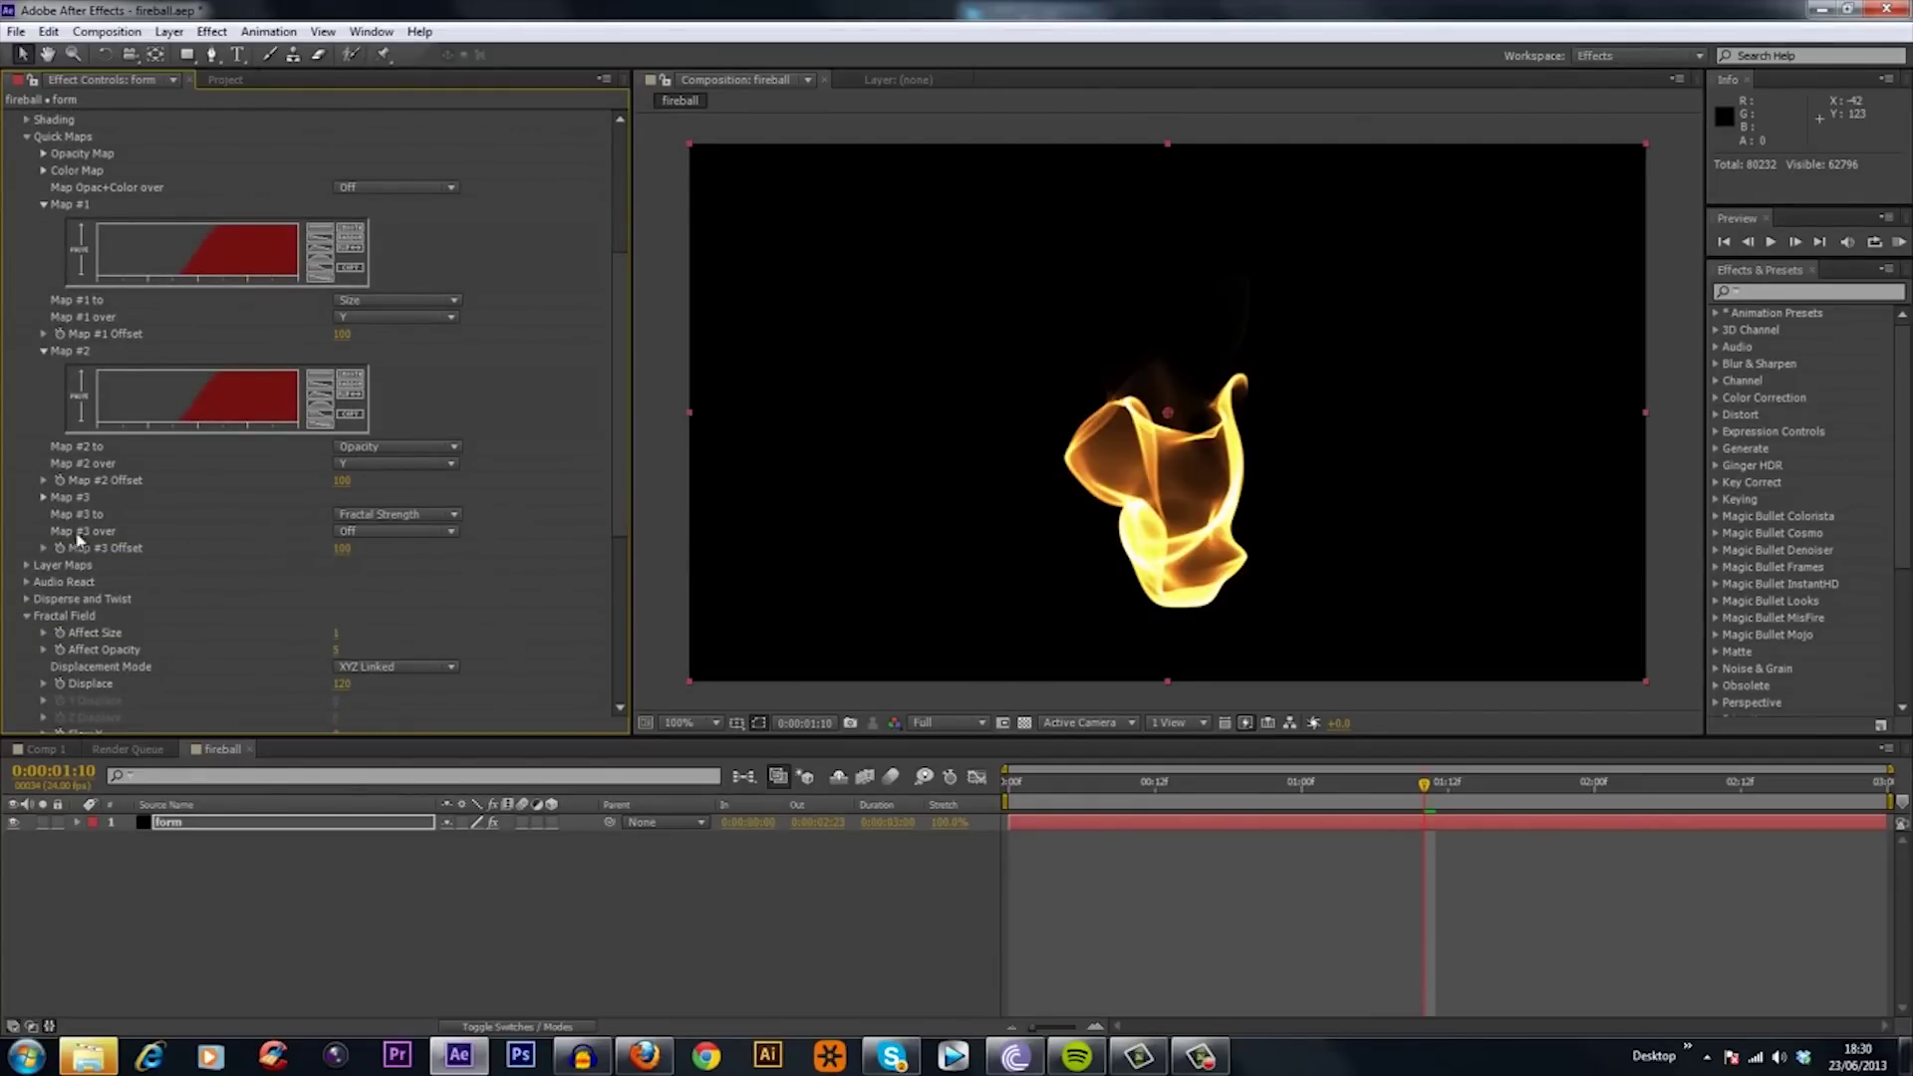
click(357, 536)
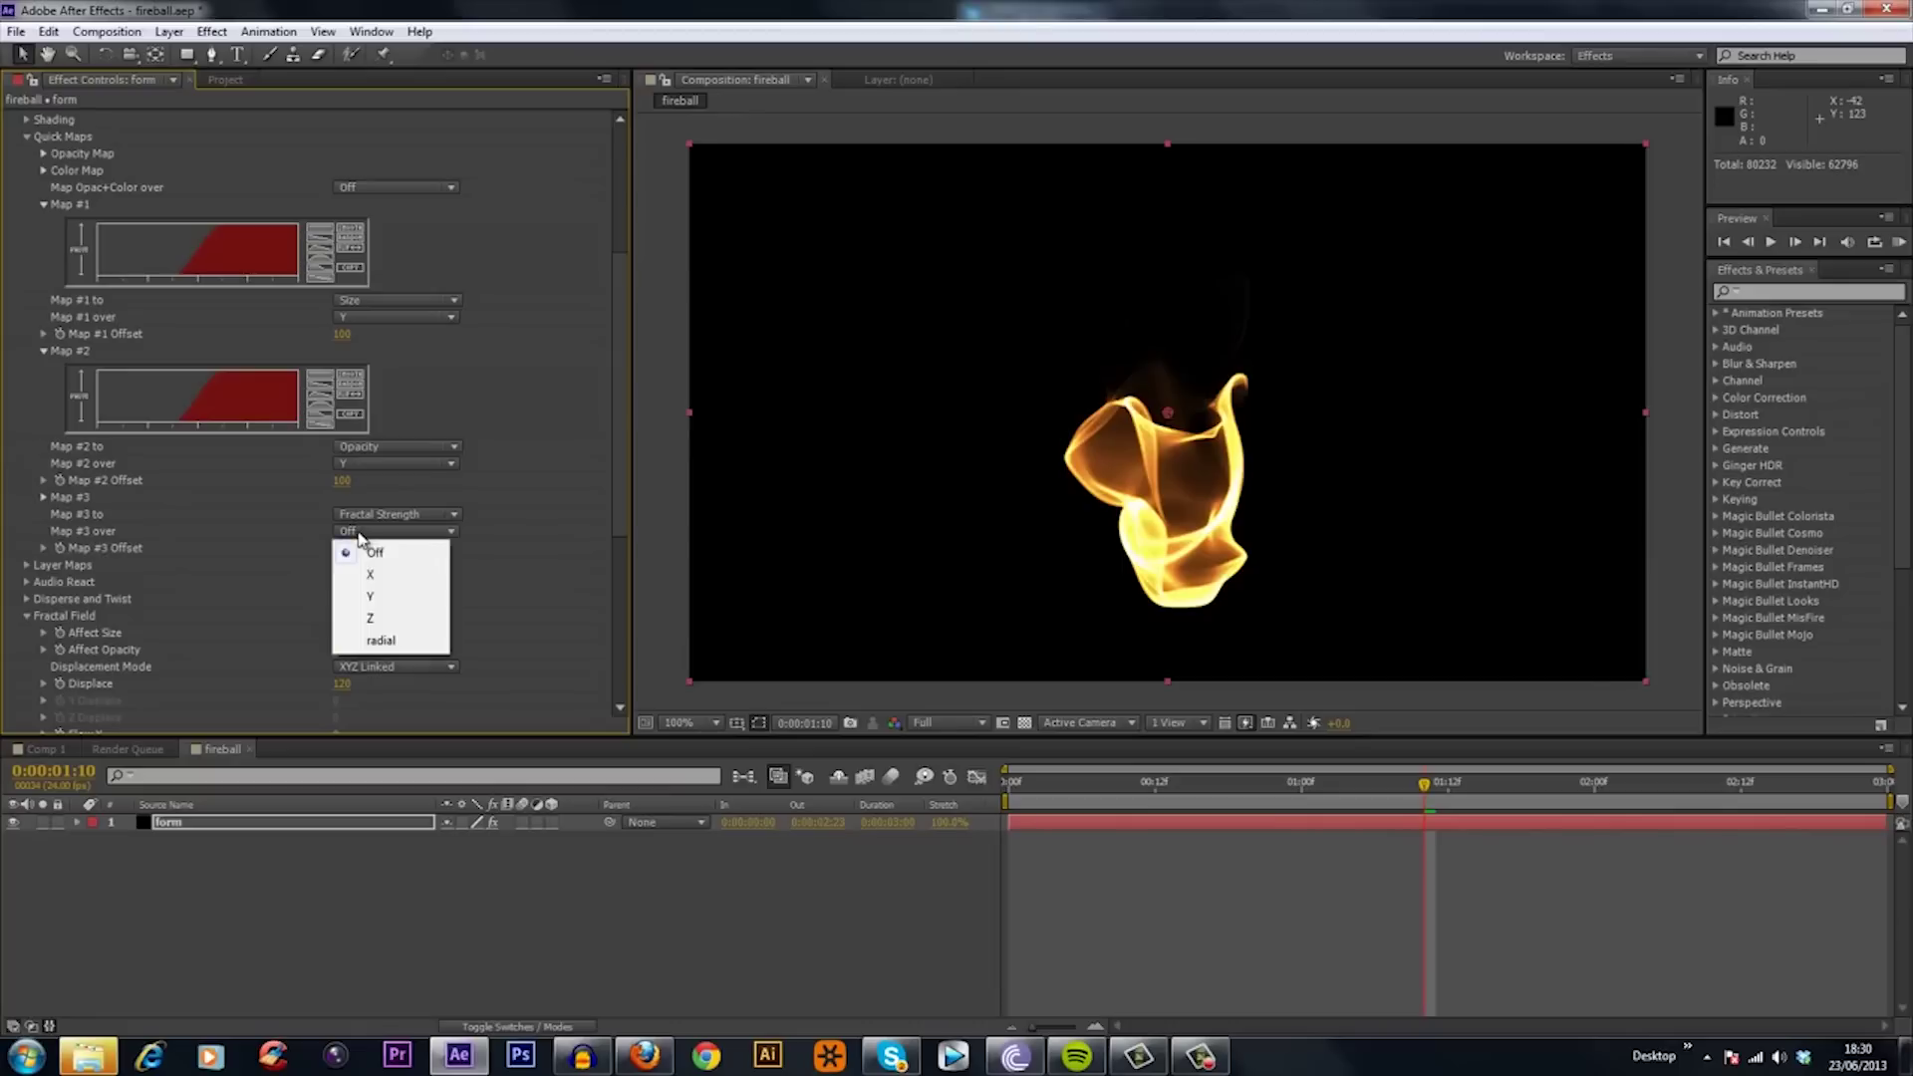
click(390, 601)
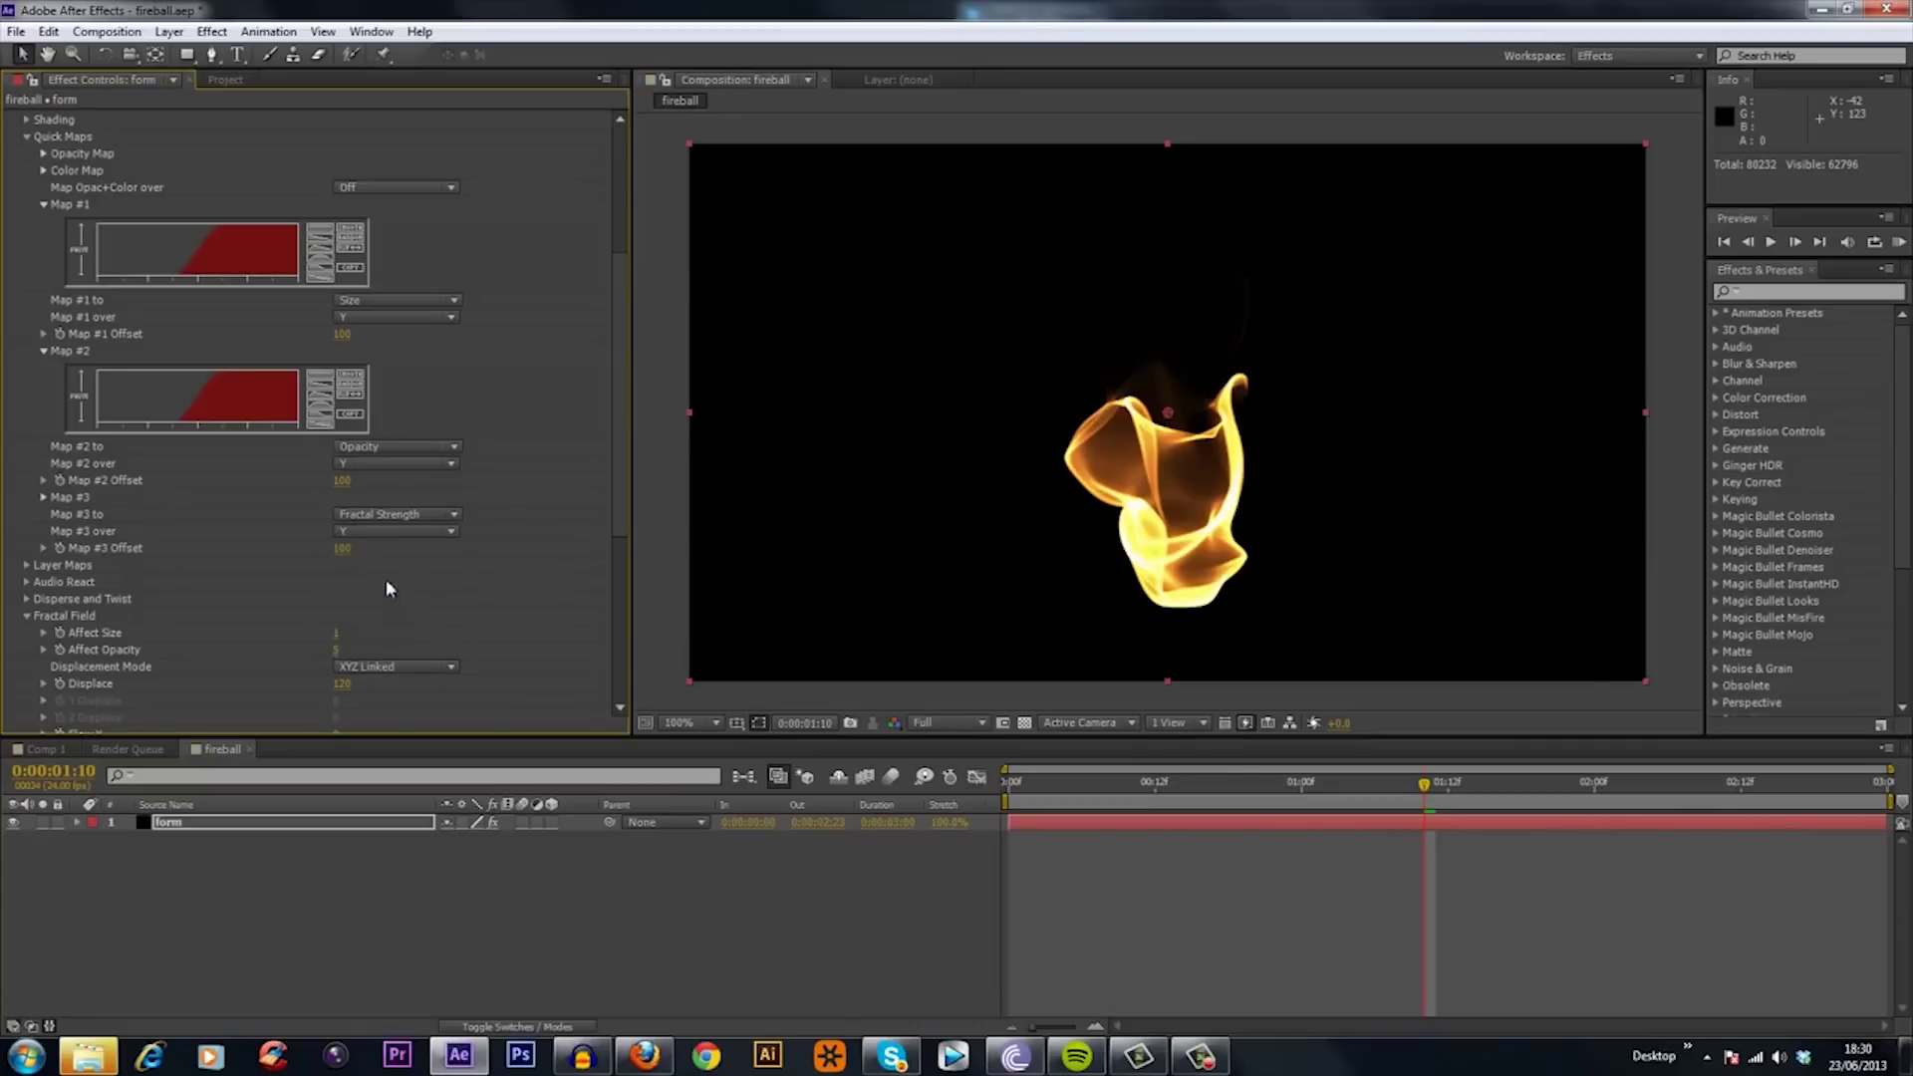
click(43, 501)
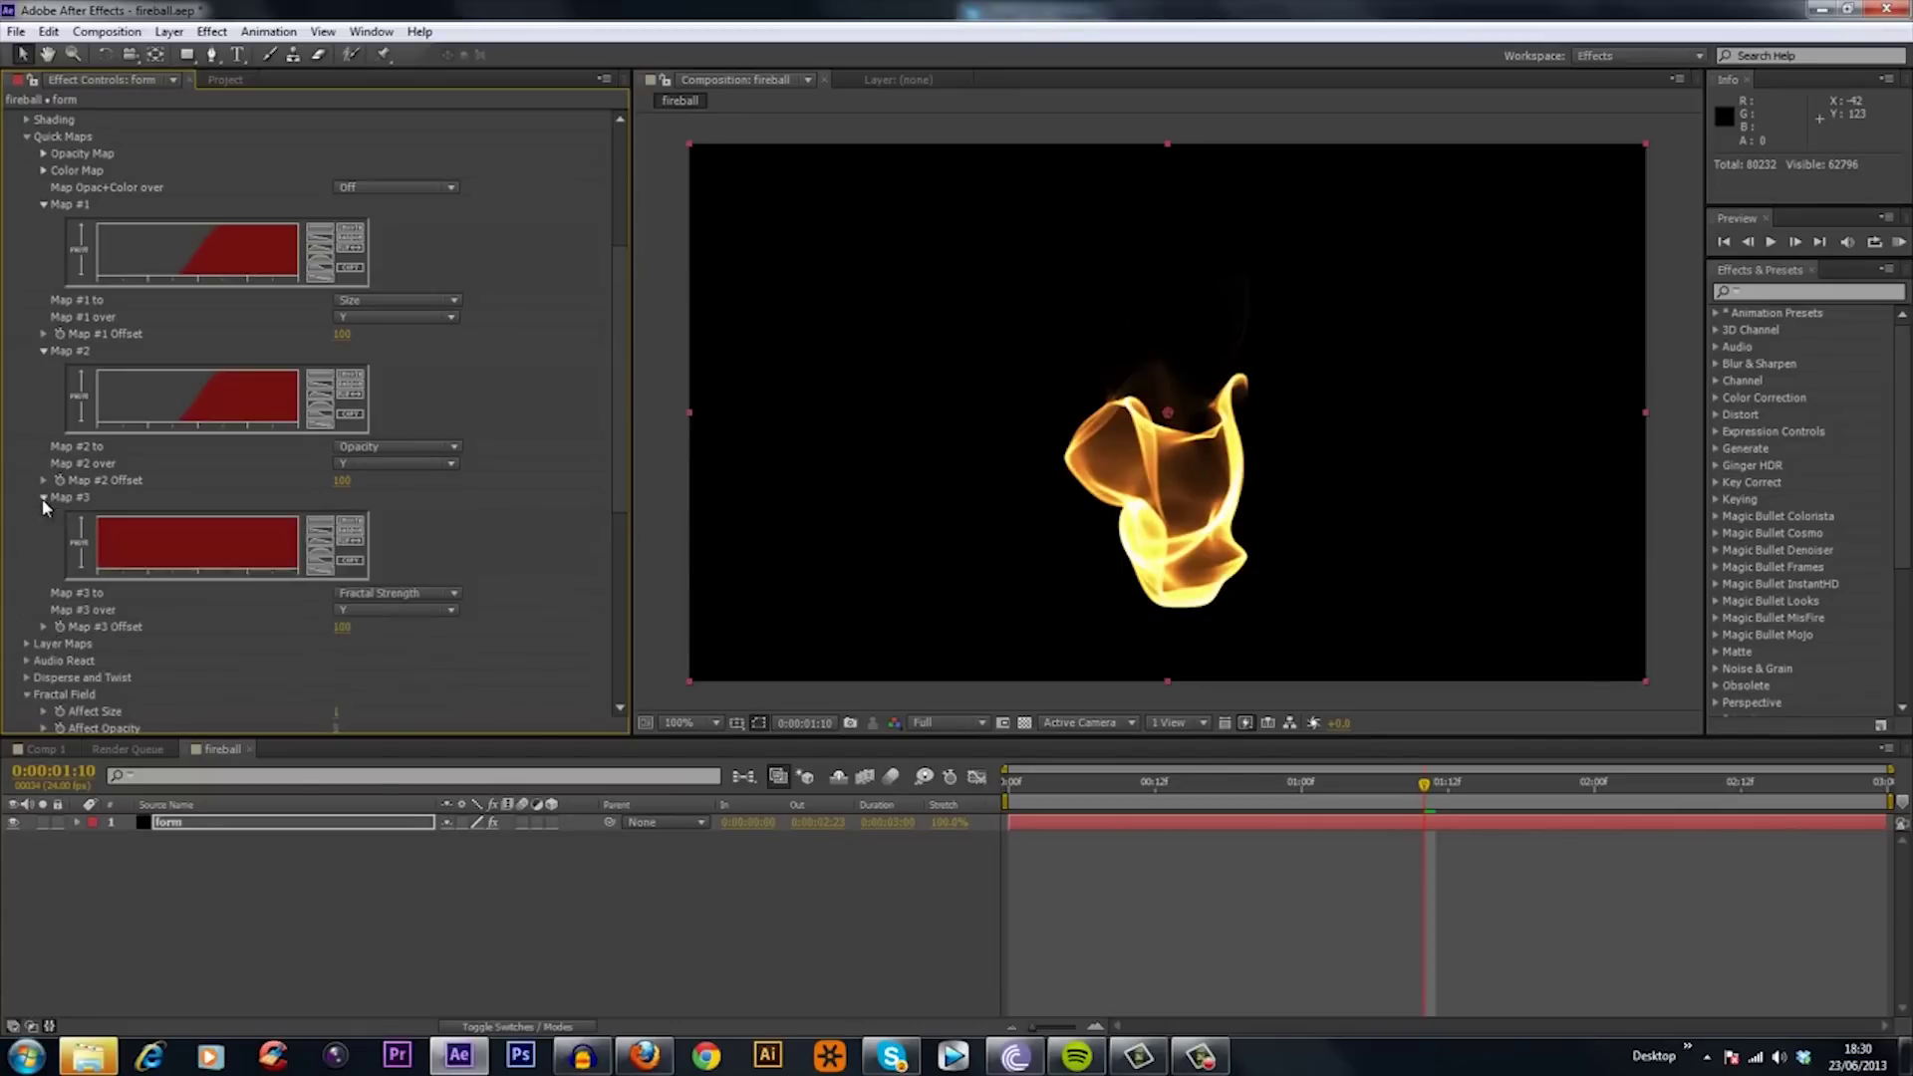
click(332, 562)
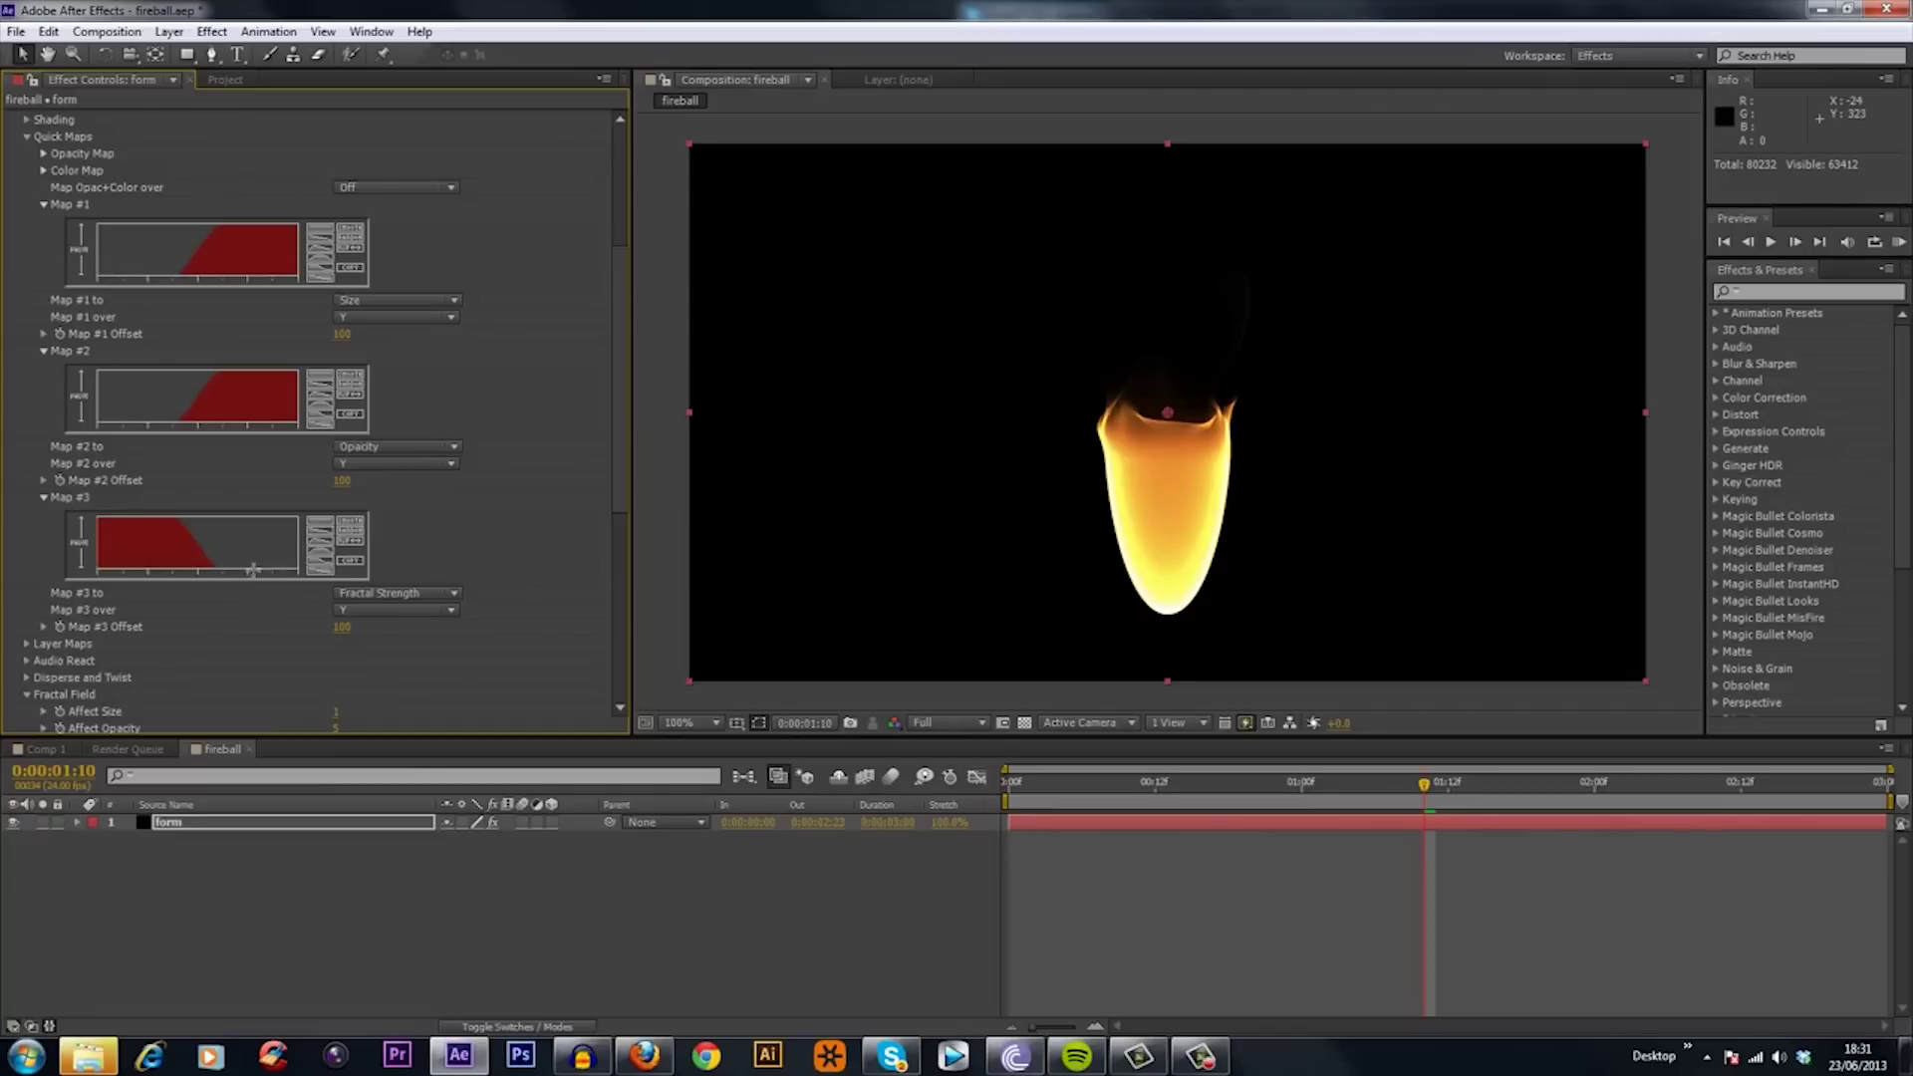
Redraw the fractal strength curve to stay high longer and scrub frames to preview.
drag(239, 556, 87, 510)
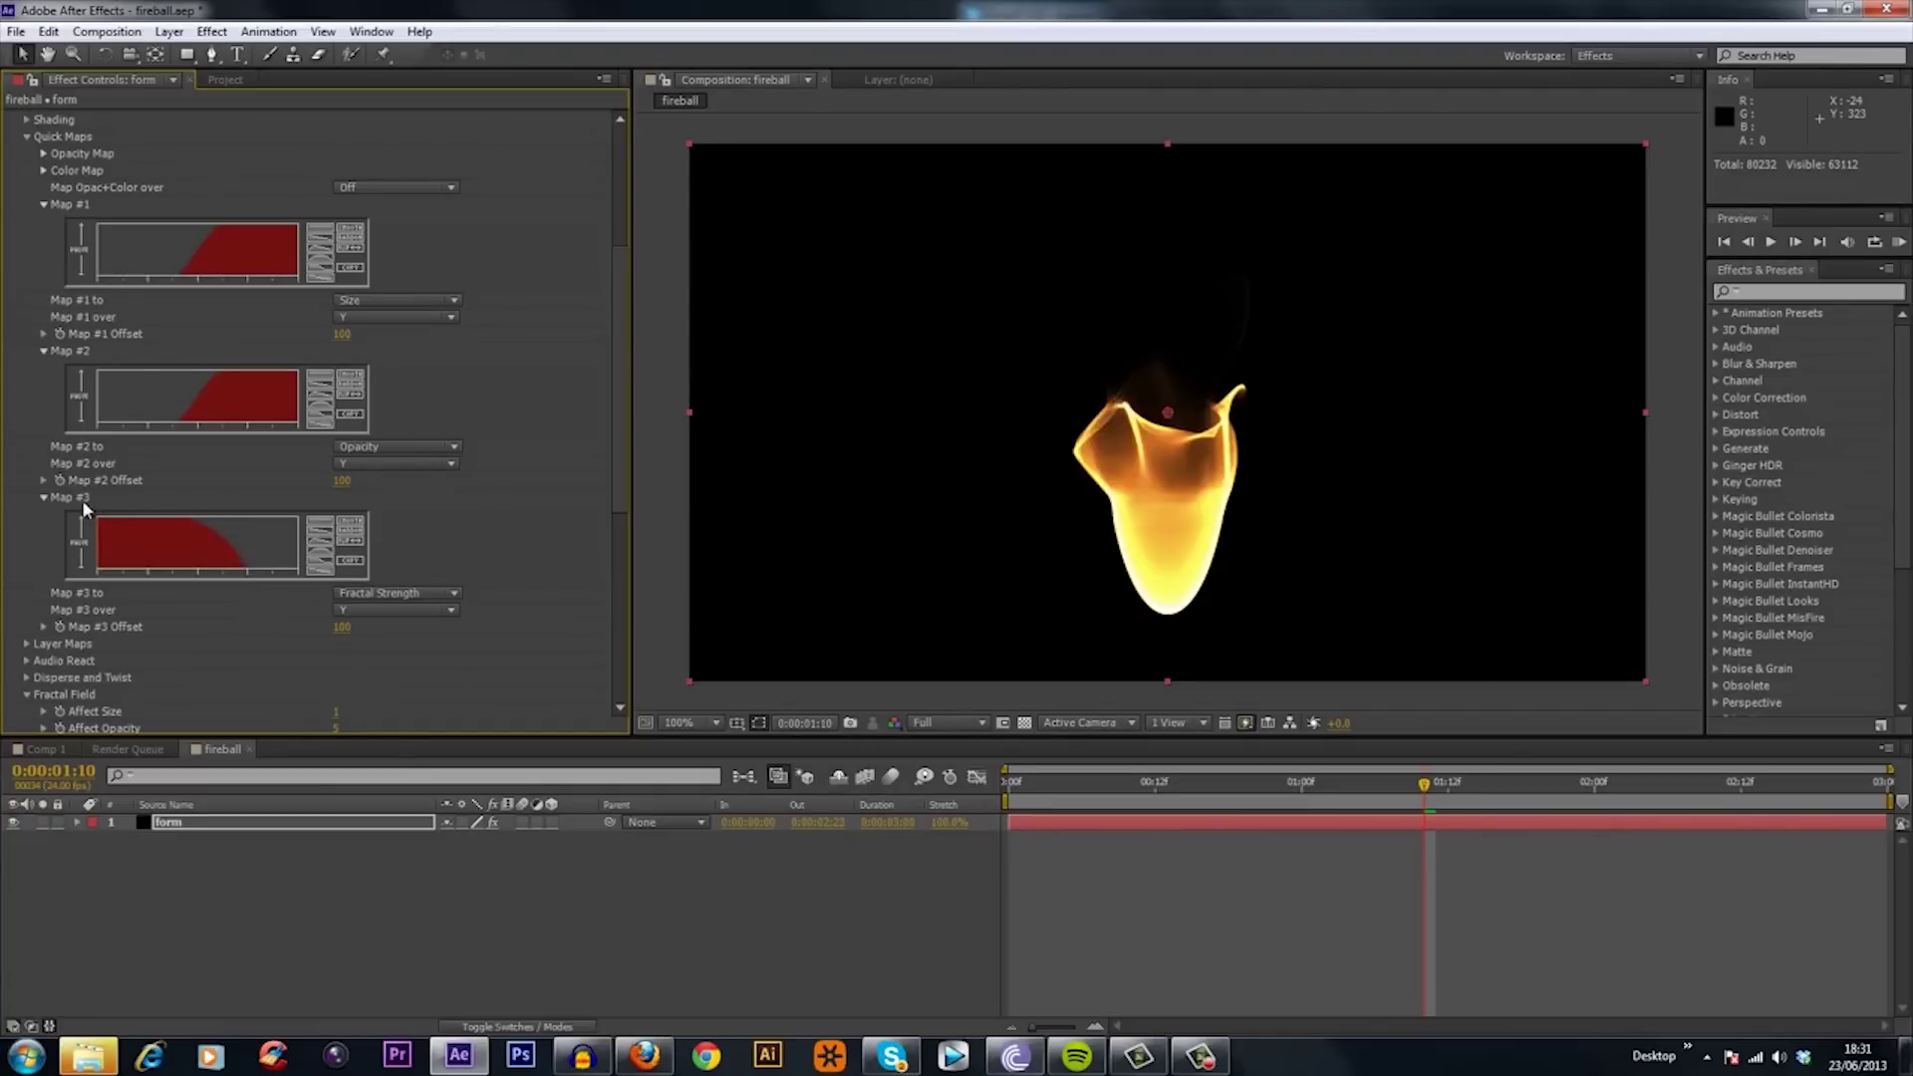
drag(266, 567, 114, 516)
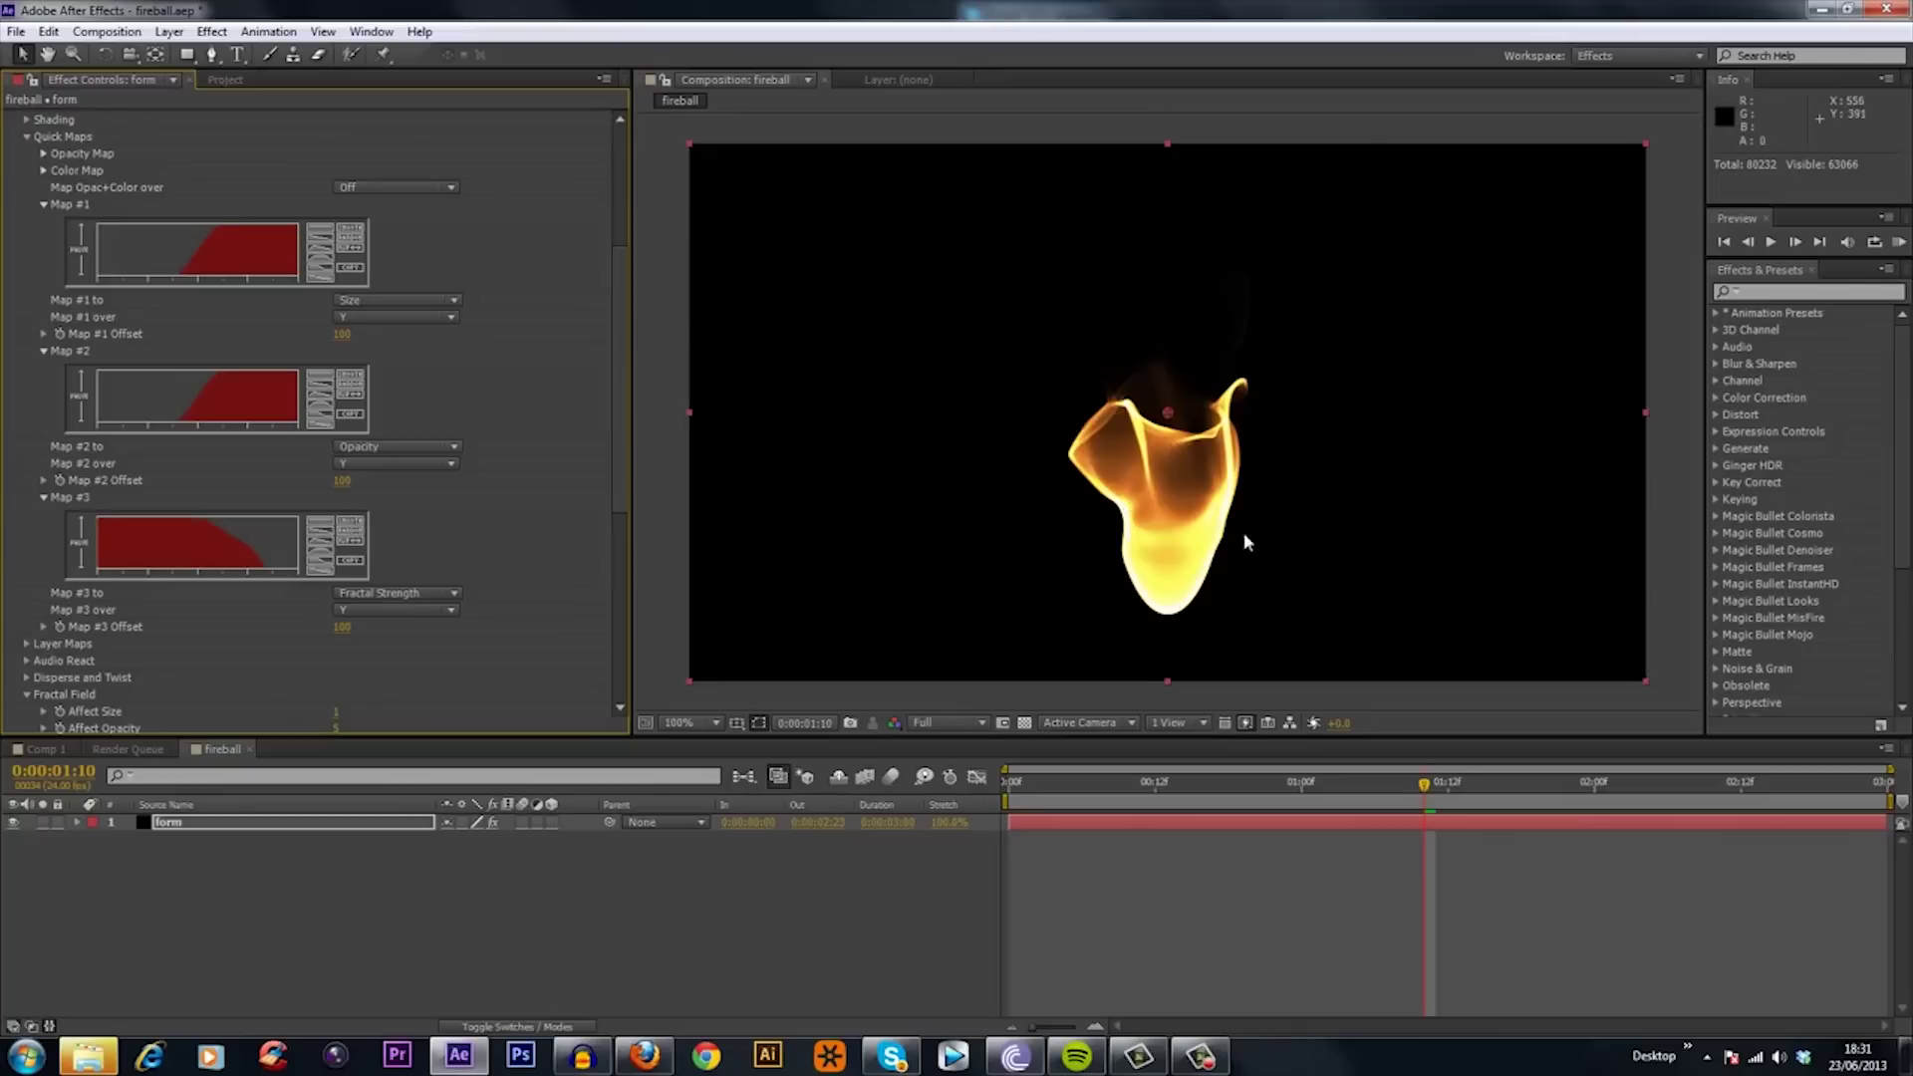
click(1474, 781)
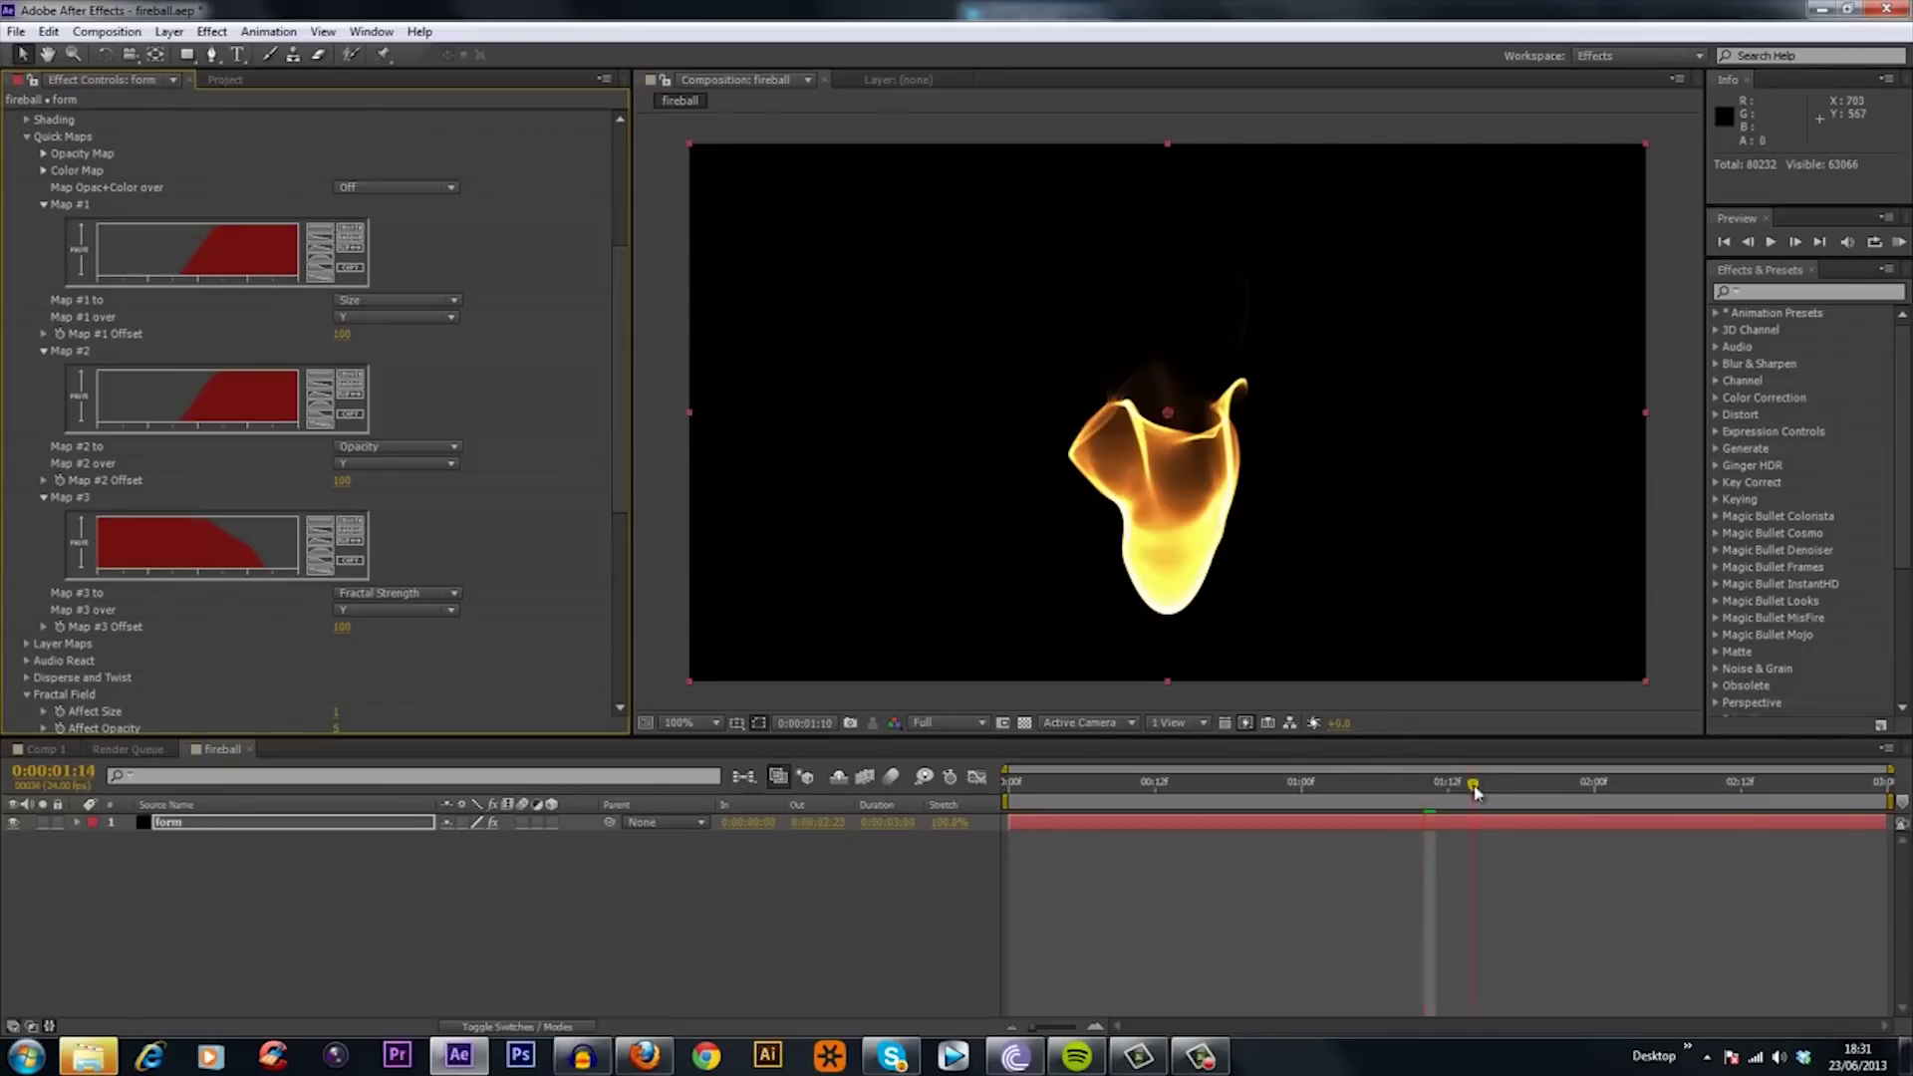
click(1571, 780)
click(1331, 780)
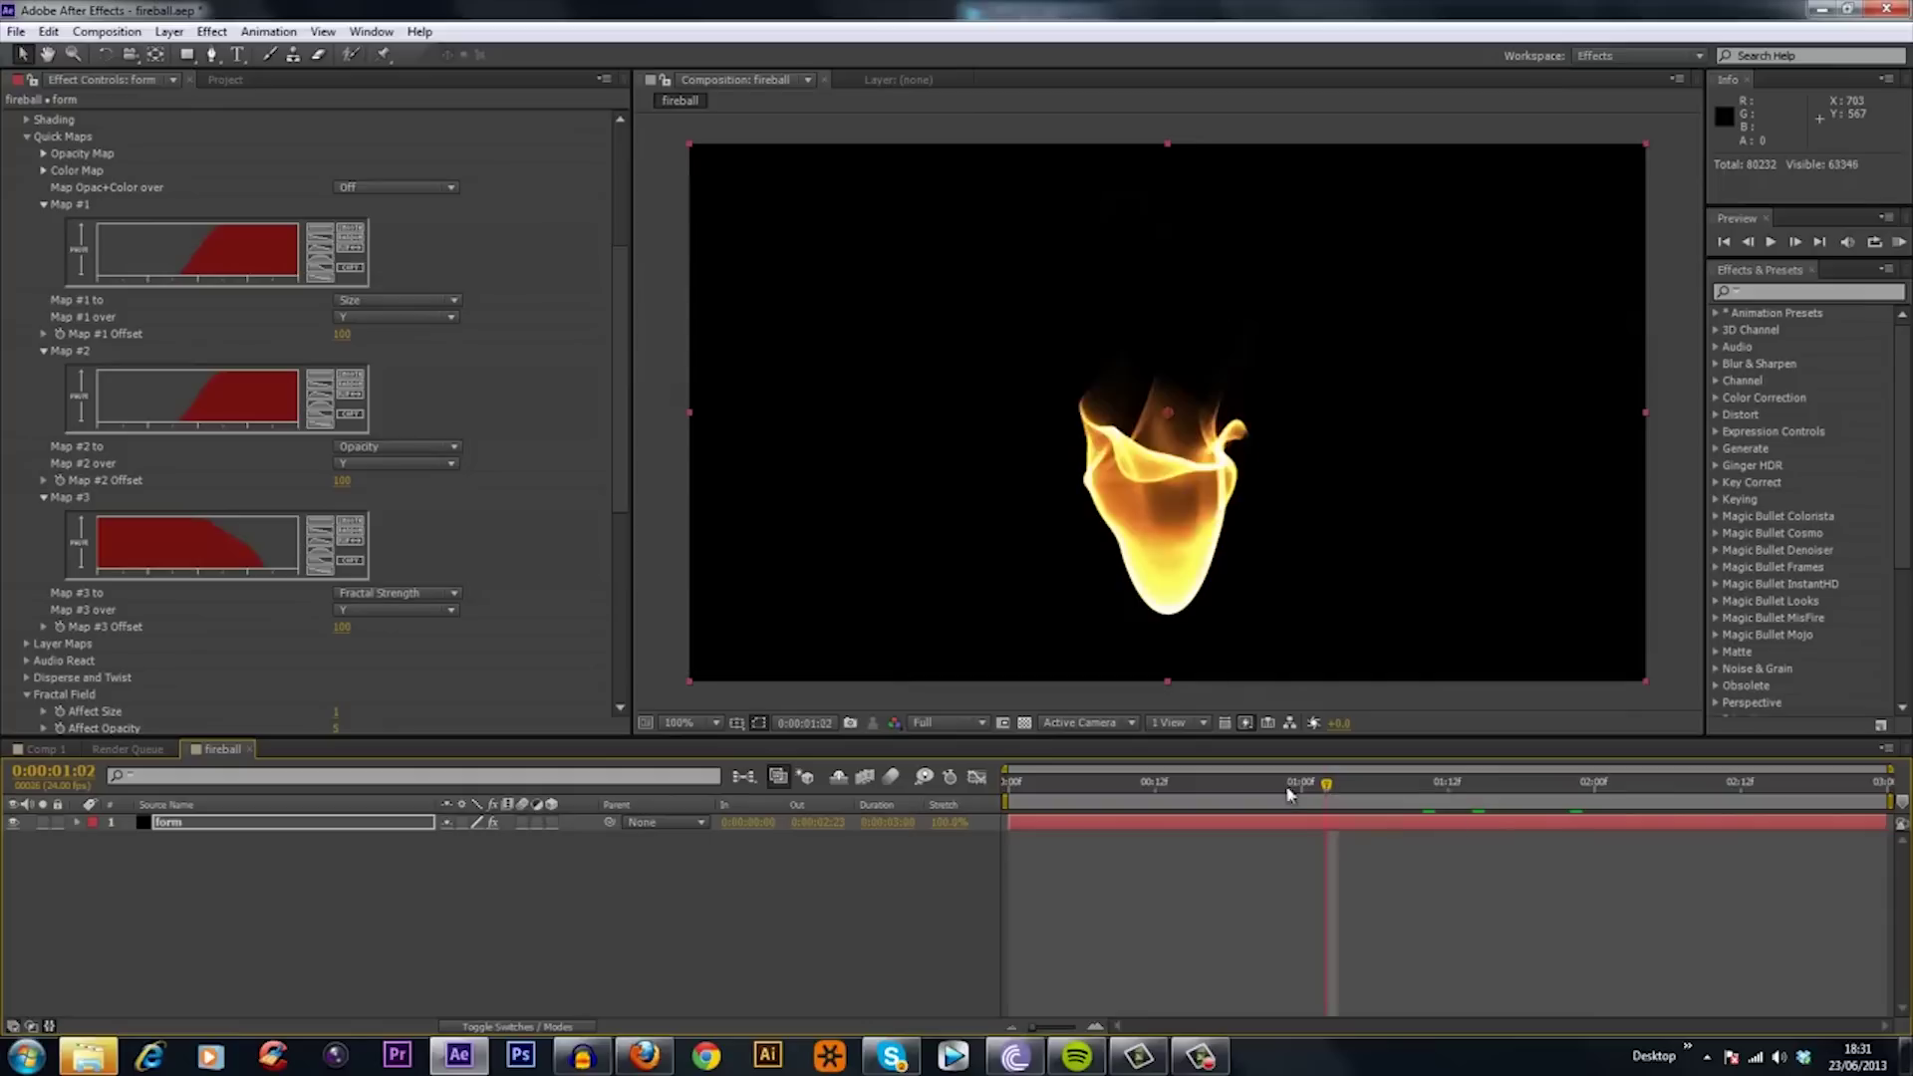
click(1243, 780)
click(1182, 781)
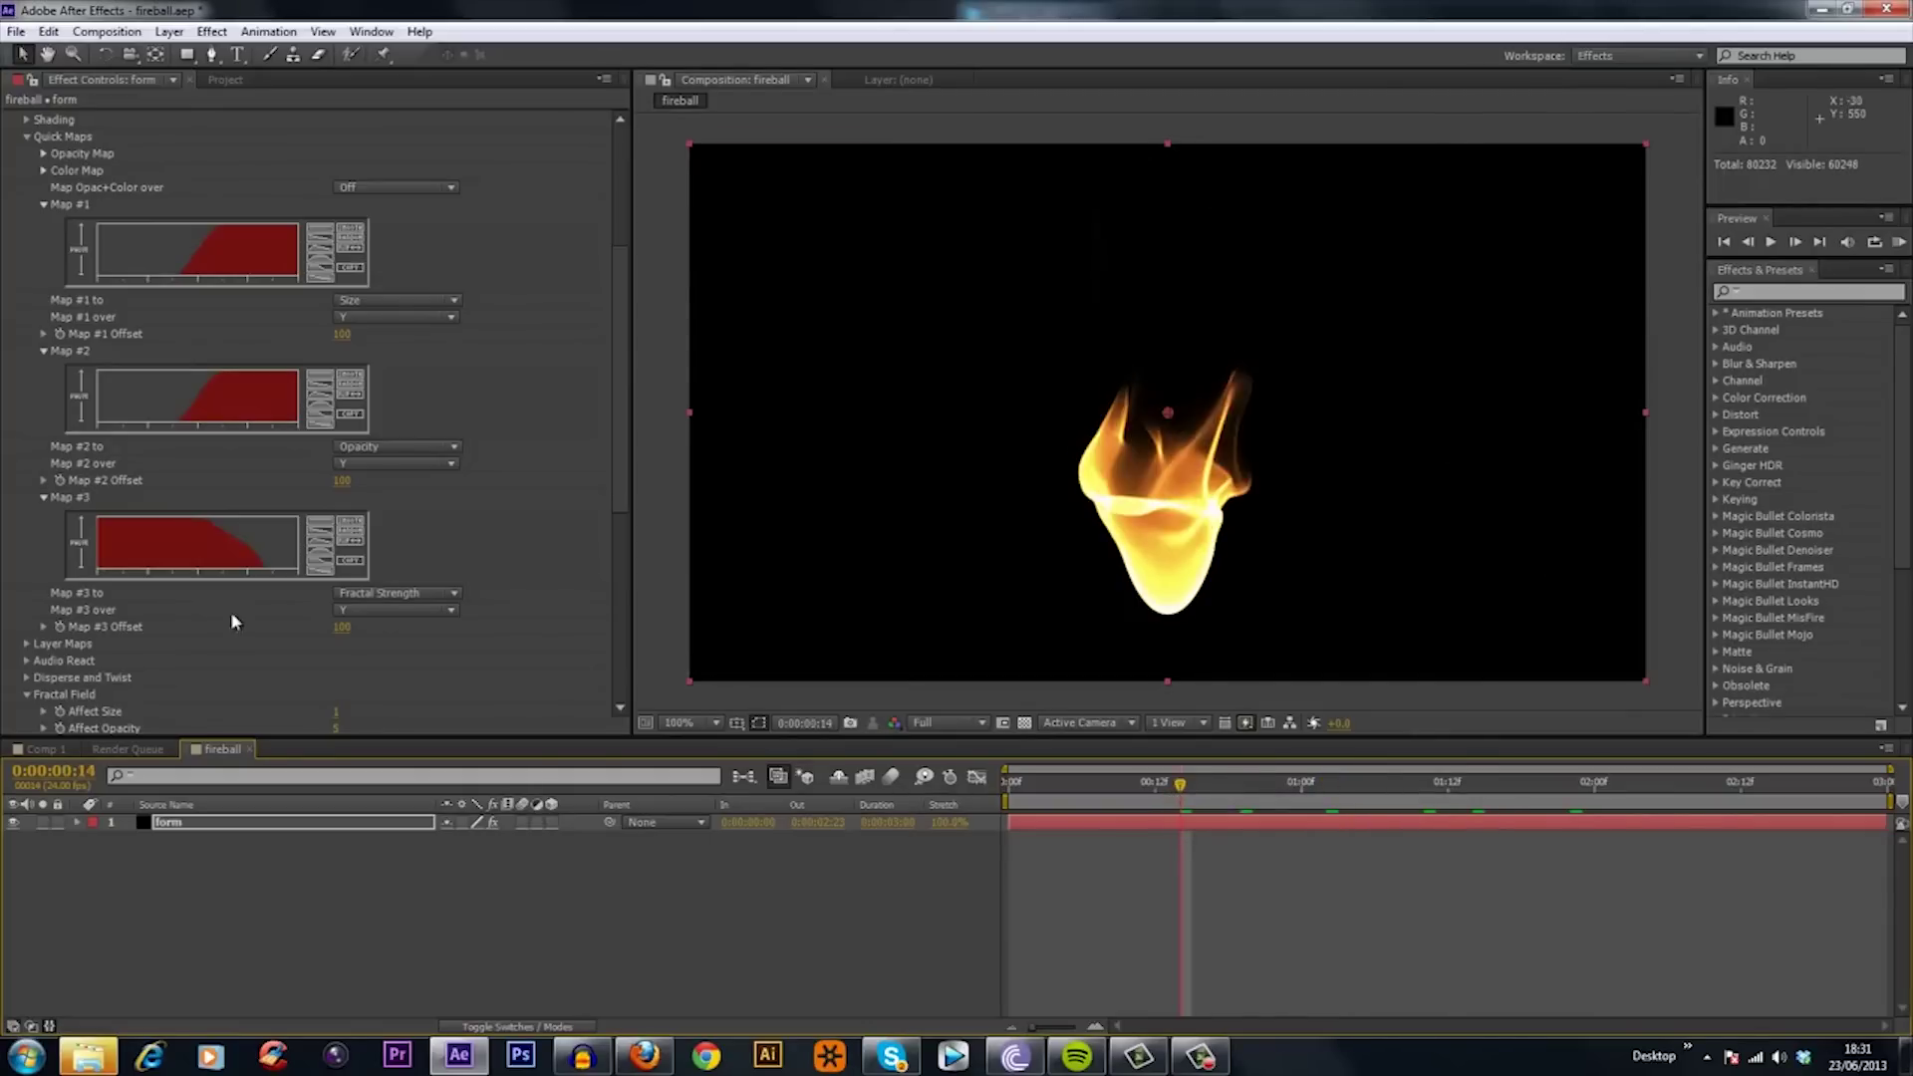
scroll(168, 439, up, 3)
scroll(90, 403, up, 3)
Collapse Quick Maps and set the Fractal Field Gamma to 0.8.
click(24, 371)
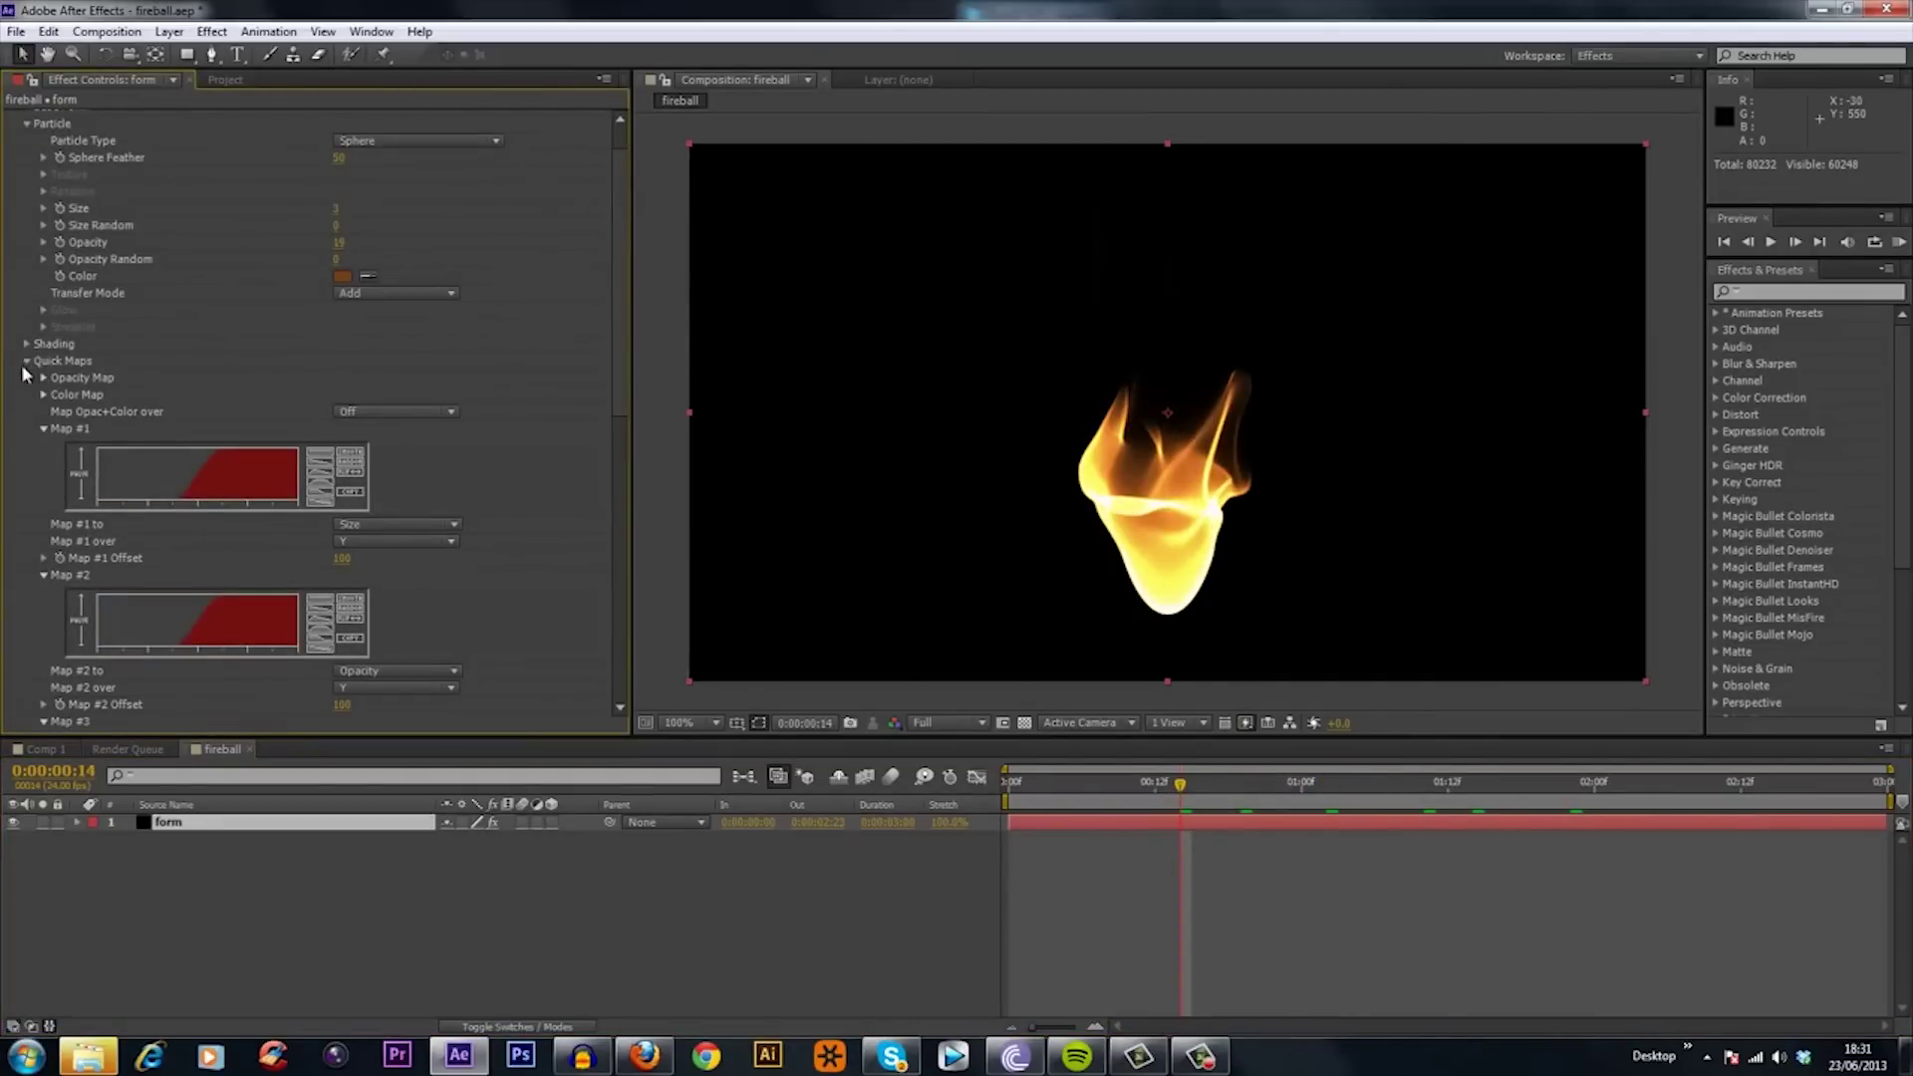
click(26, 362)
scroll(62, 448, down, 1)
scroll(59, 432, down, 2)
scroll(149, 449, down, 1)
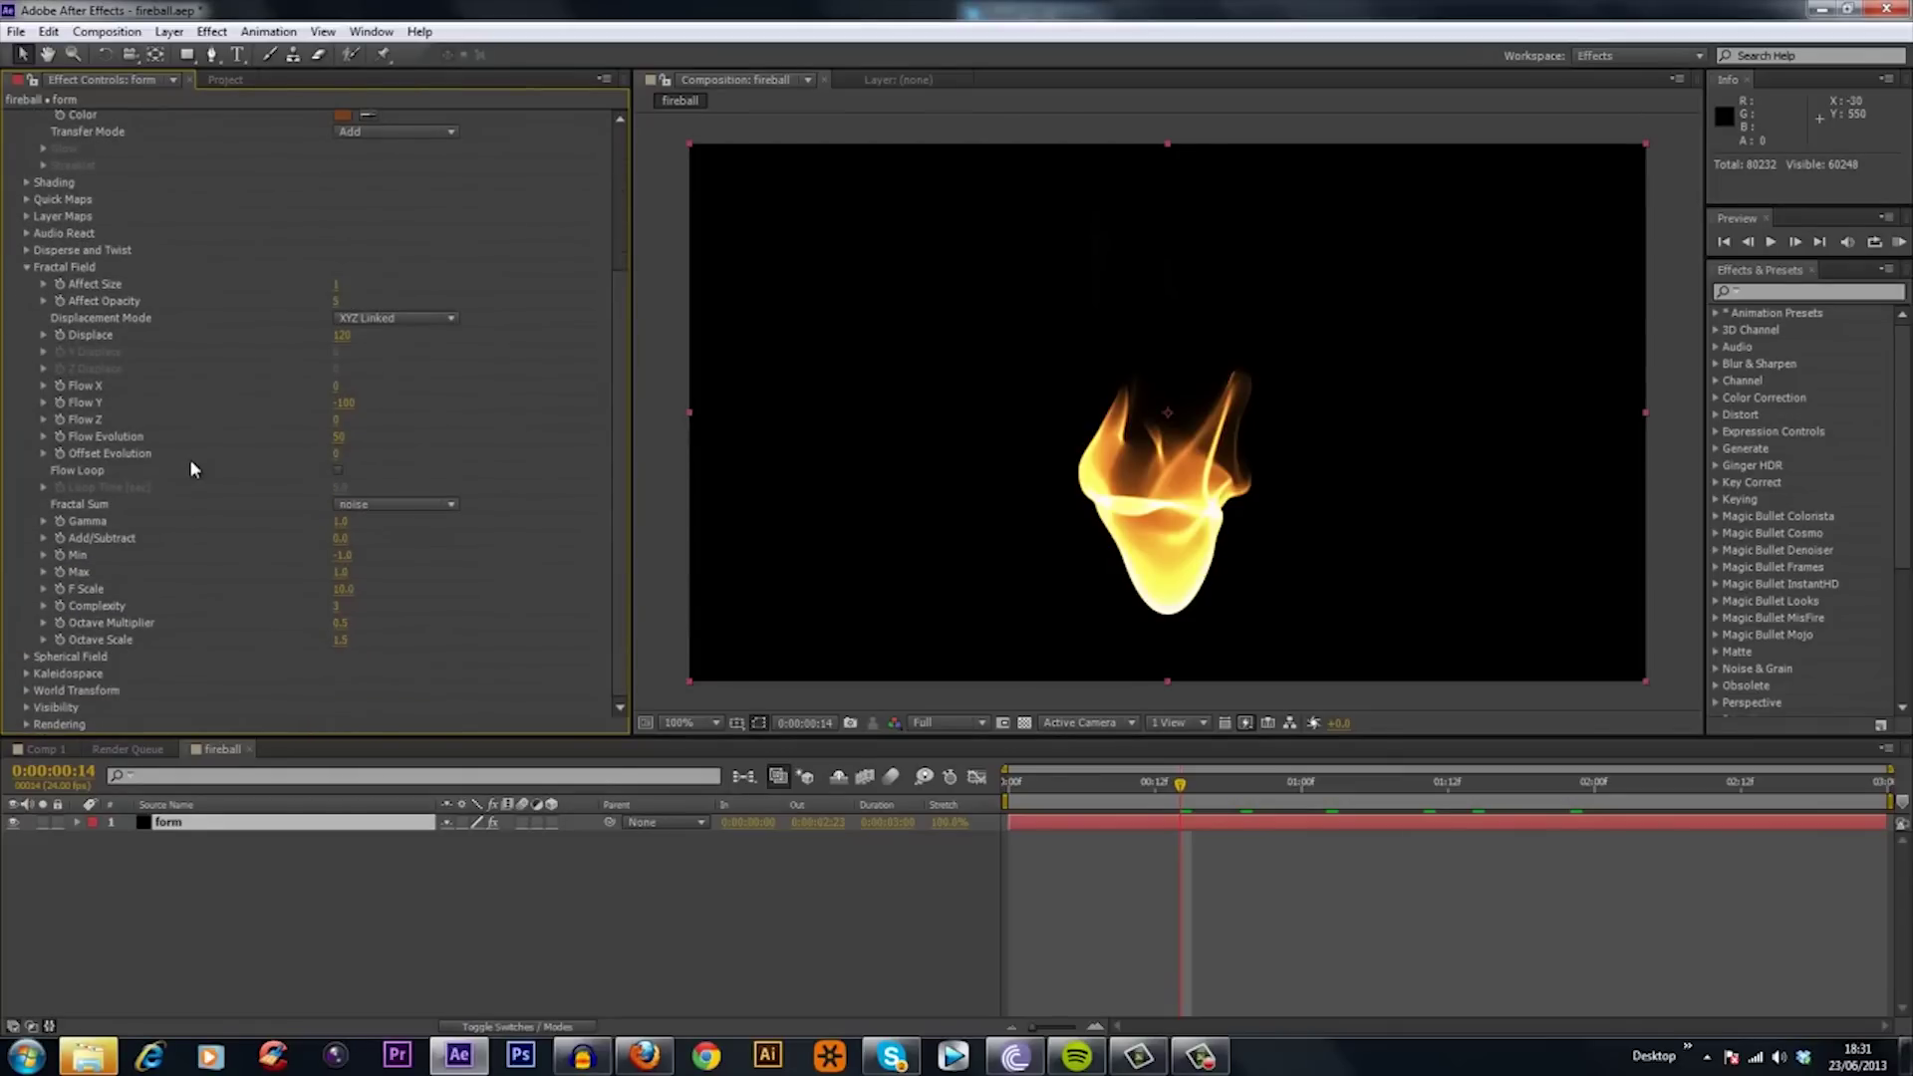
click(343, 522)
key(Return)
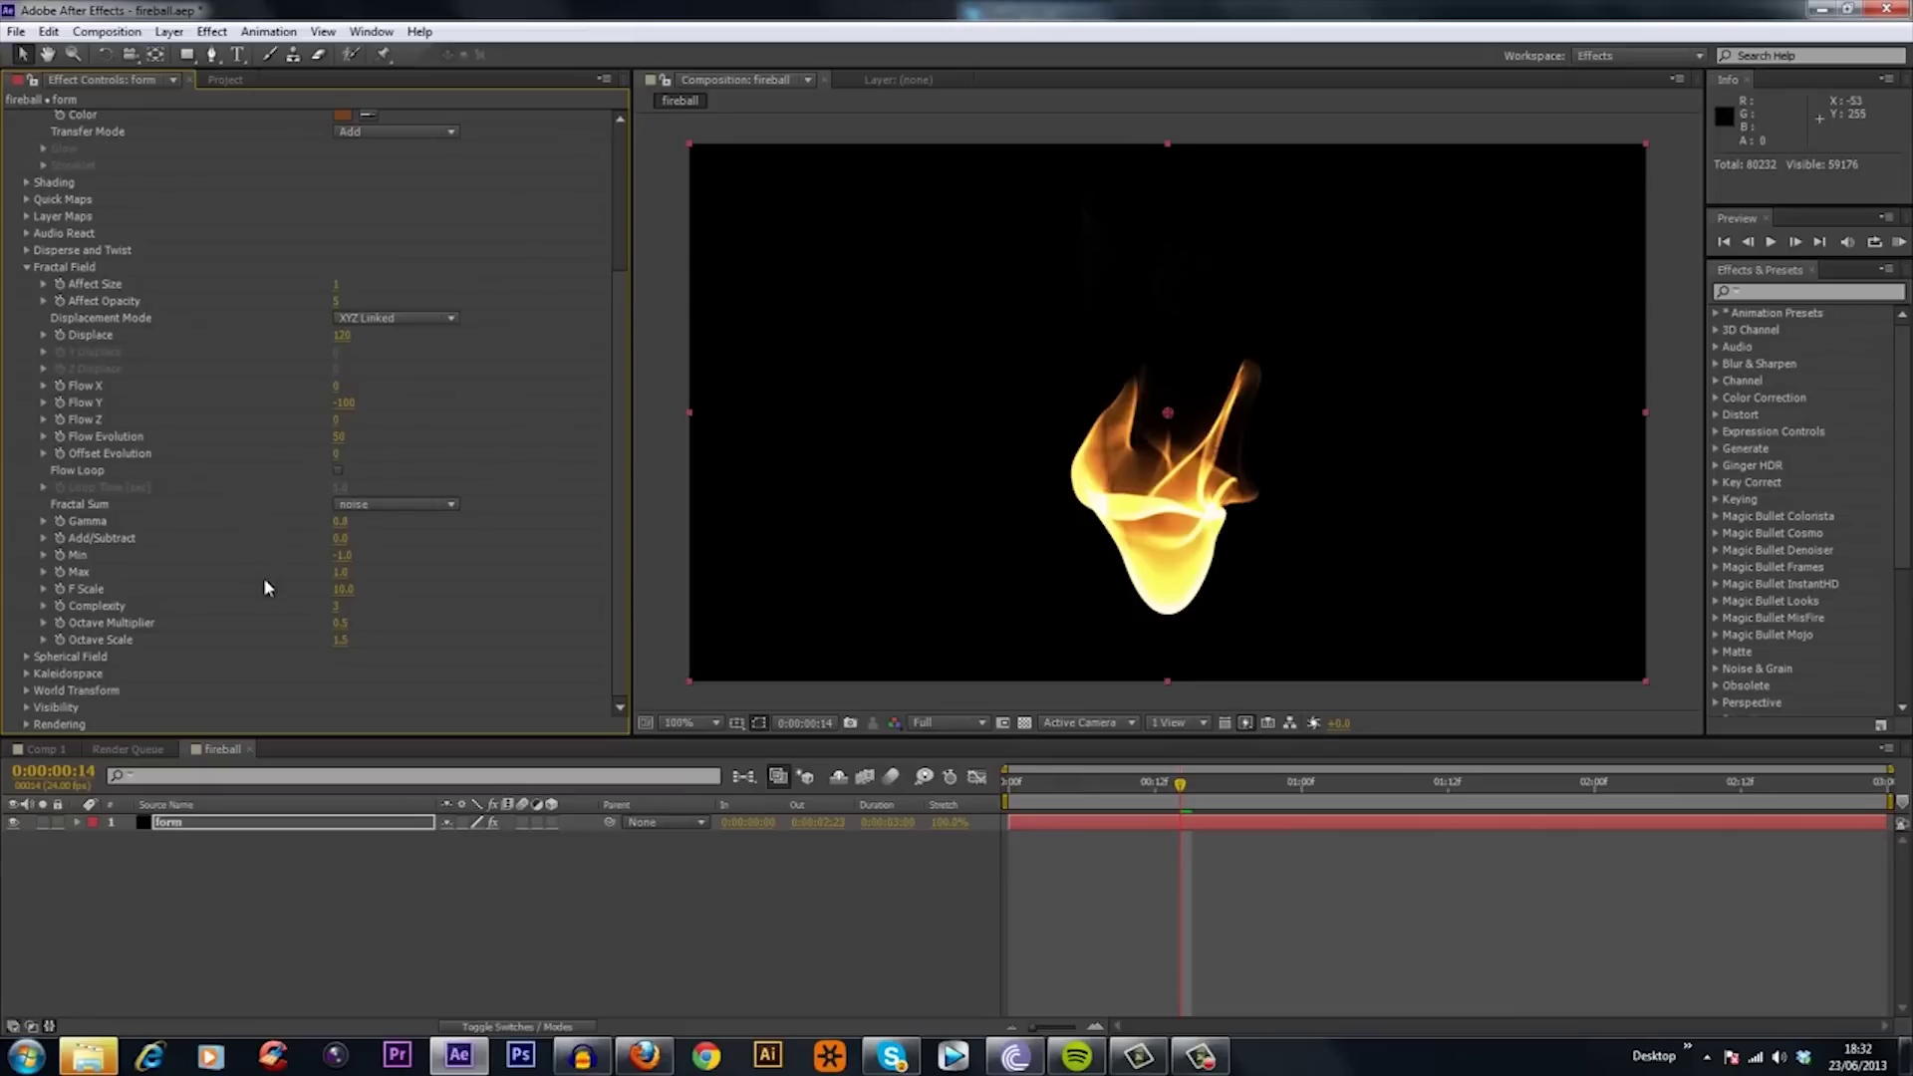
Test Complexity values 2, 1, 10 and F Scale values 30, 14 on the fractal field.
click(333, 606)
text(2)
key(Return)
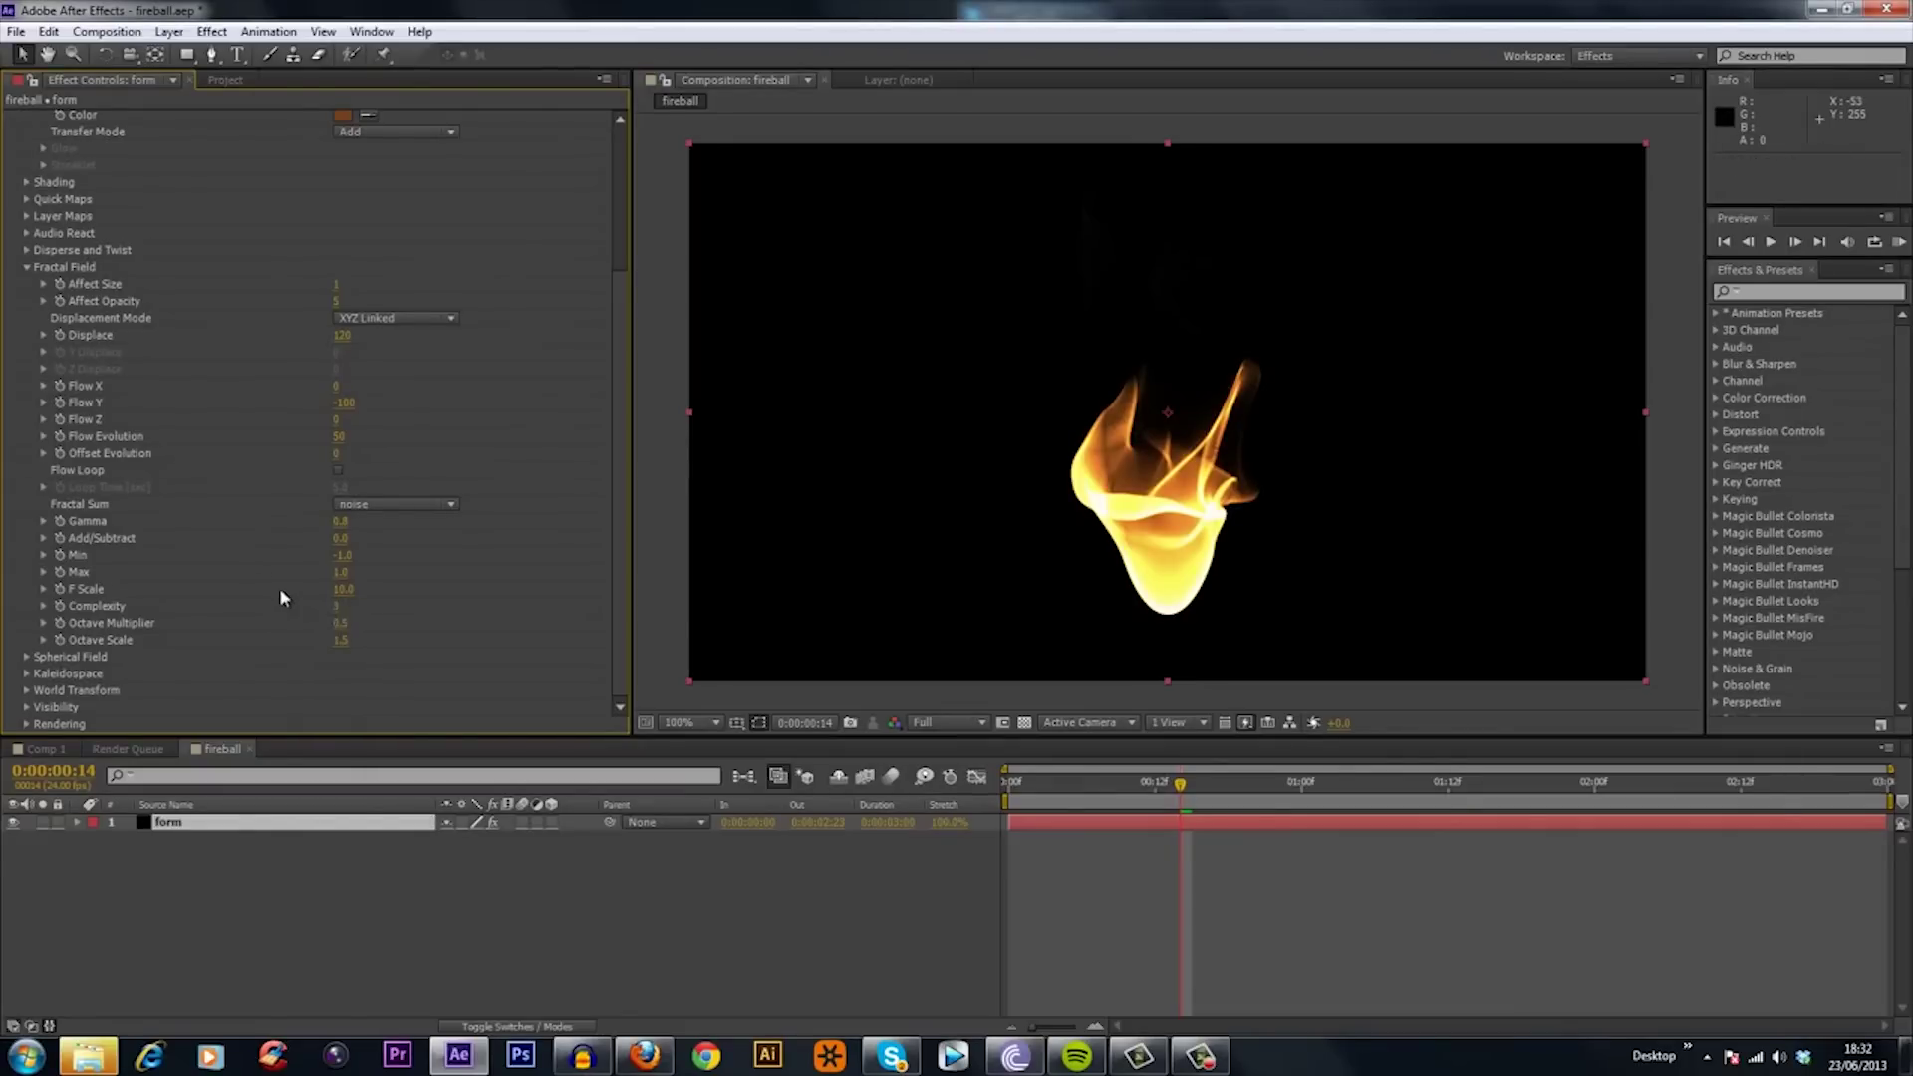
click(336, 607)
key(Return)
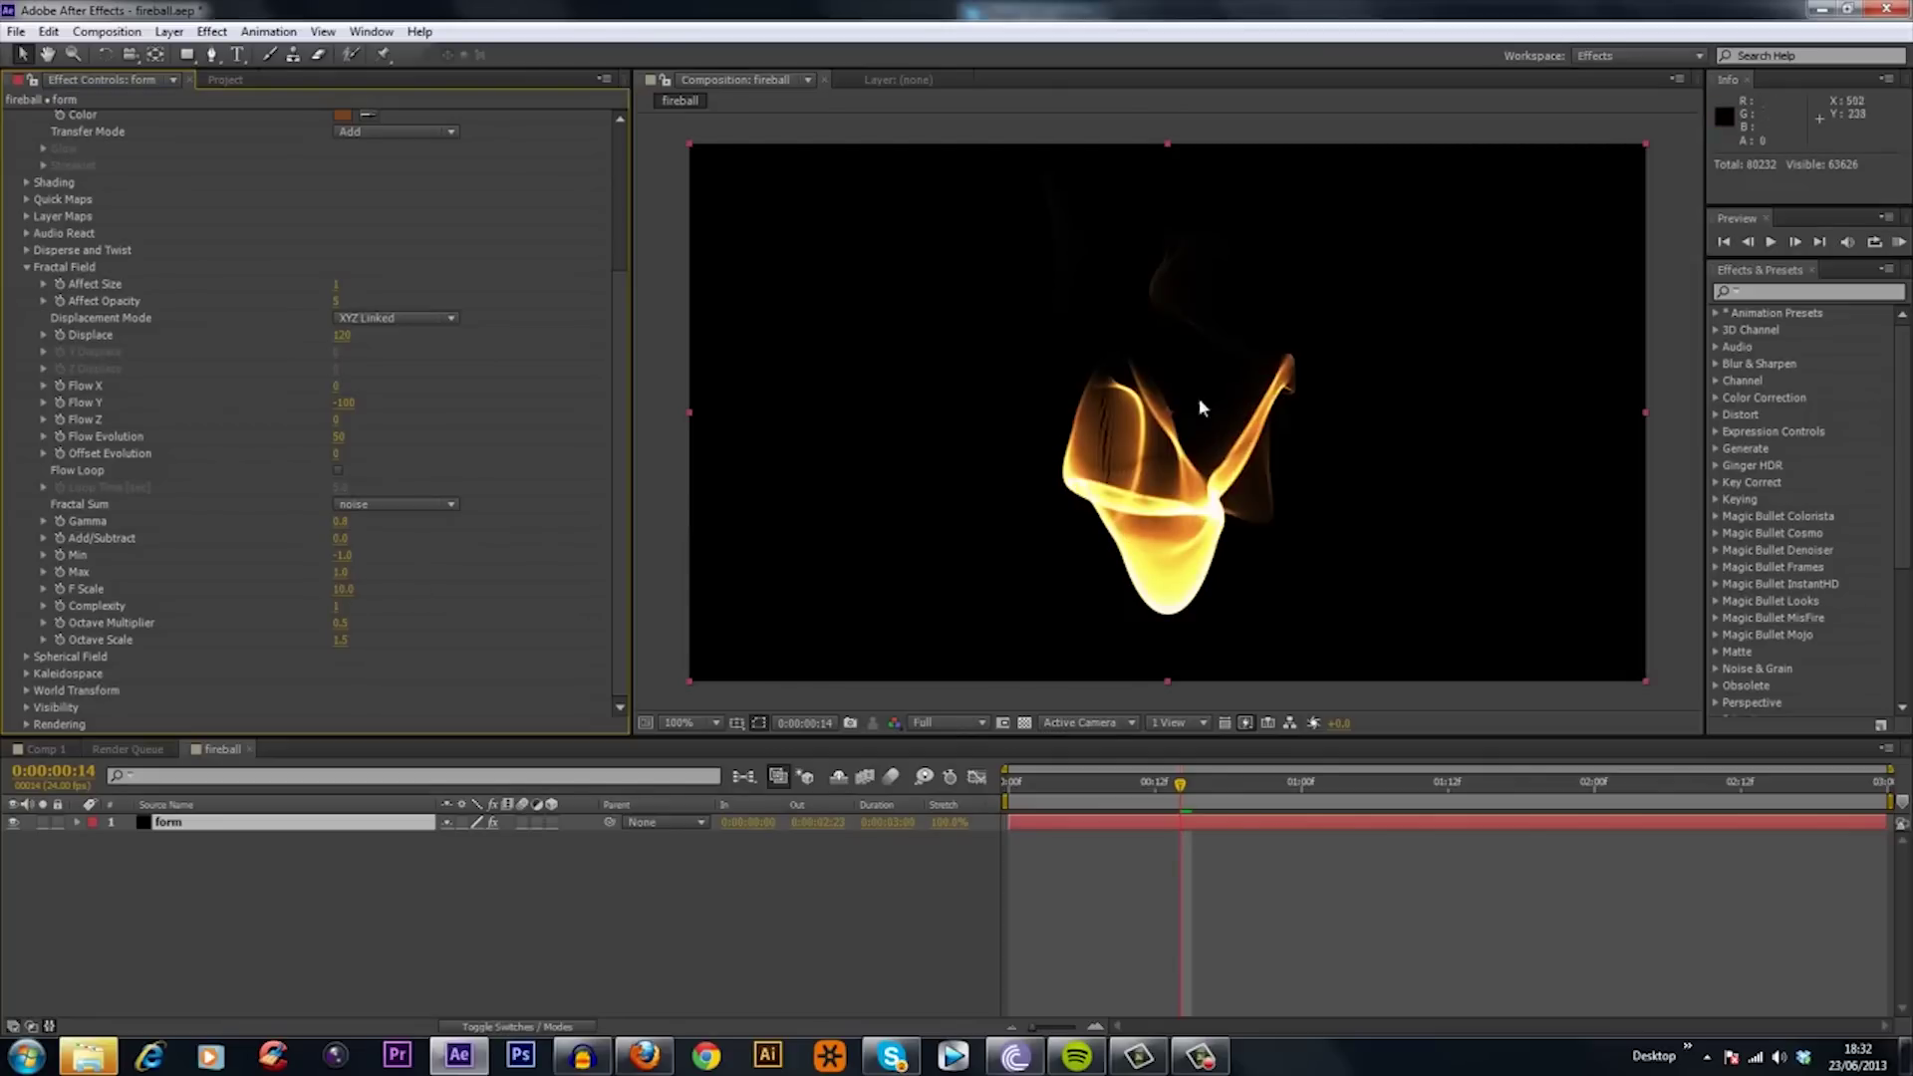
key(Return)
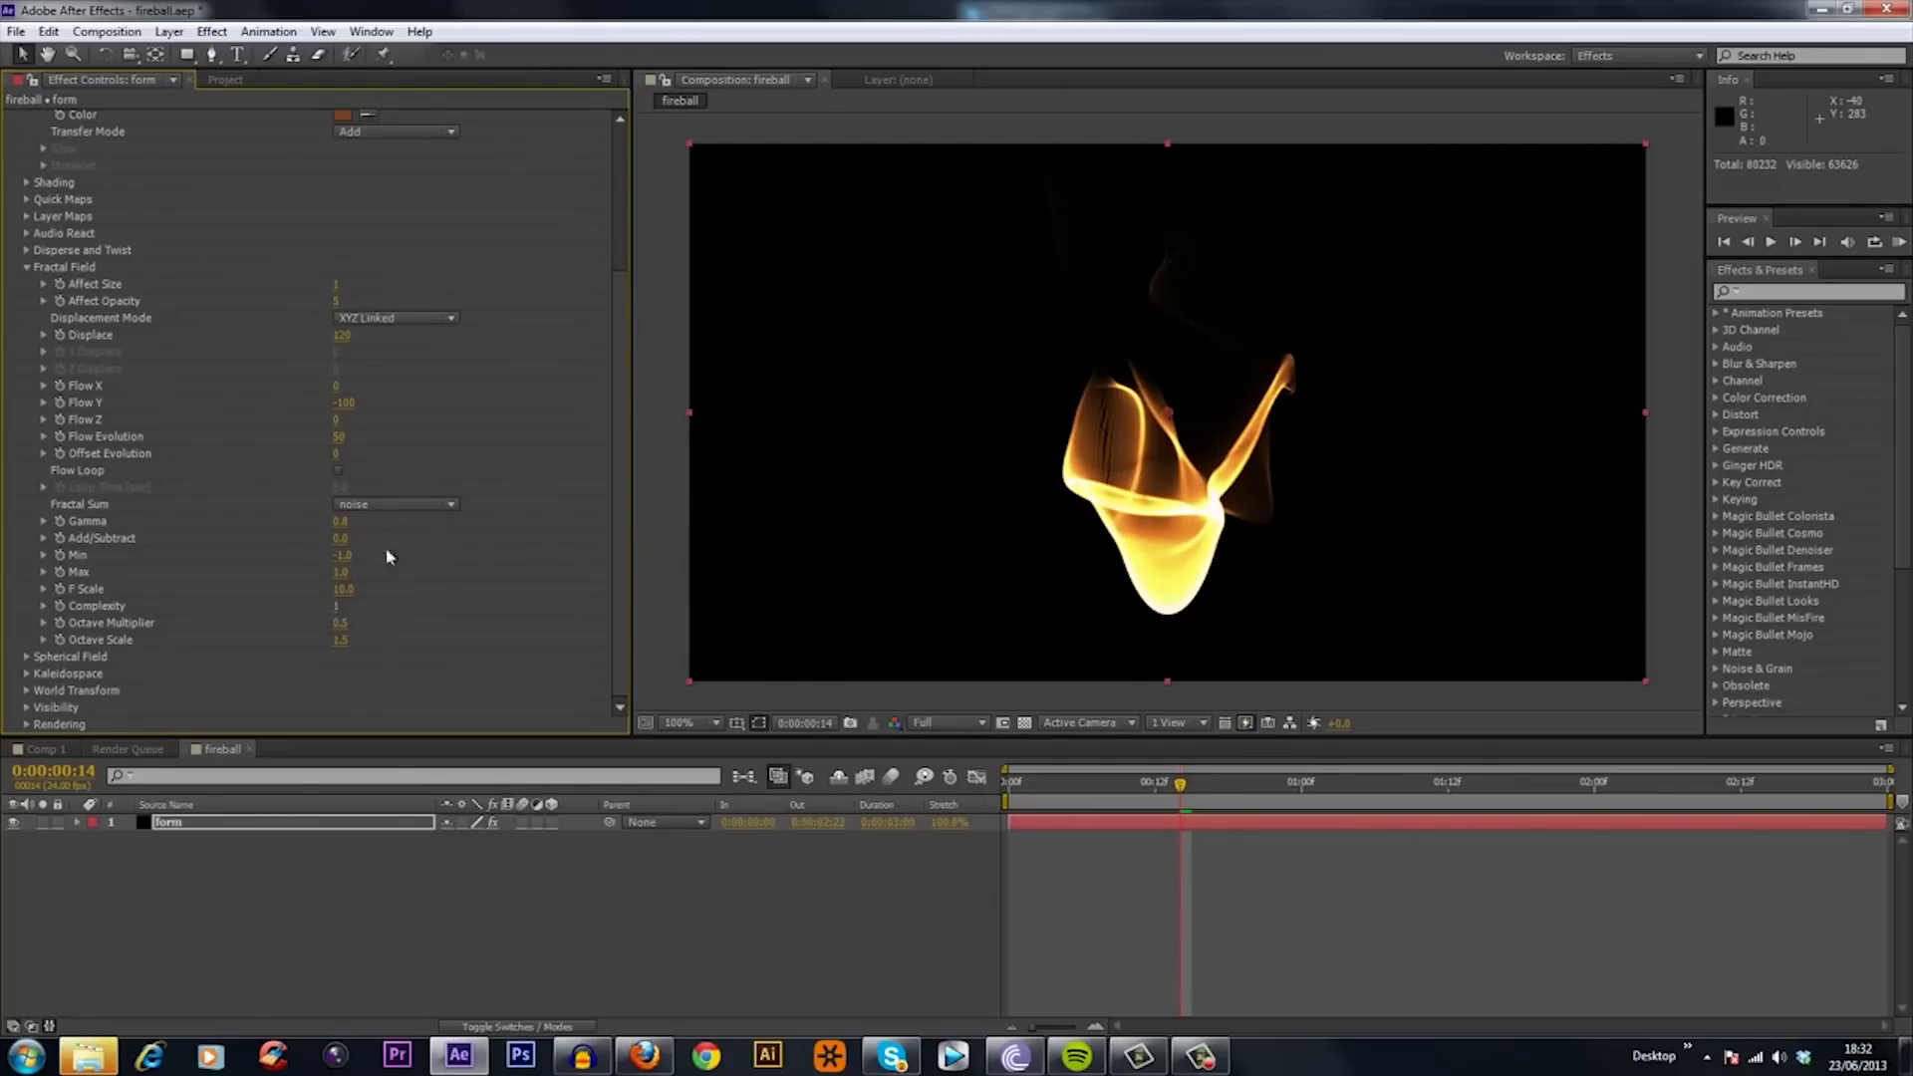
text(10)
key(Return)
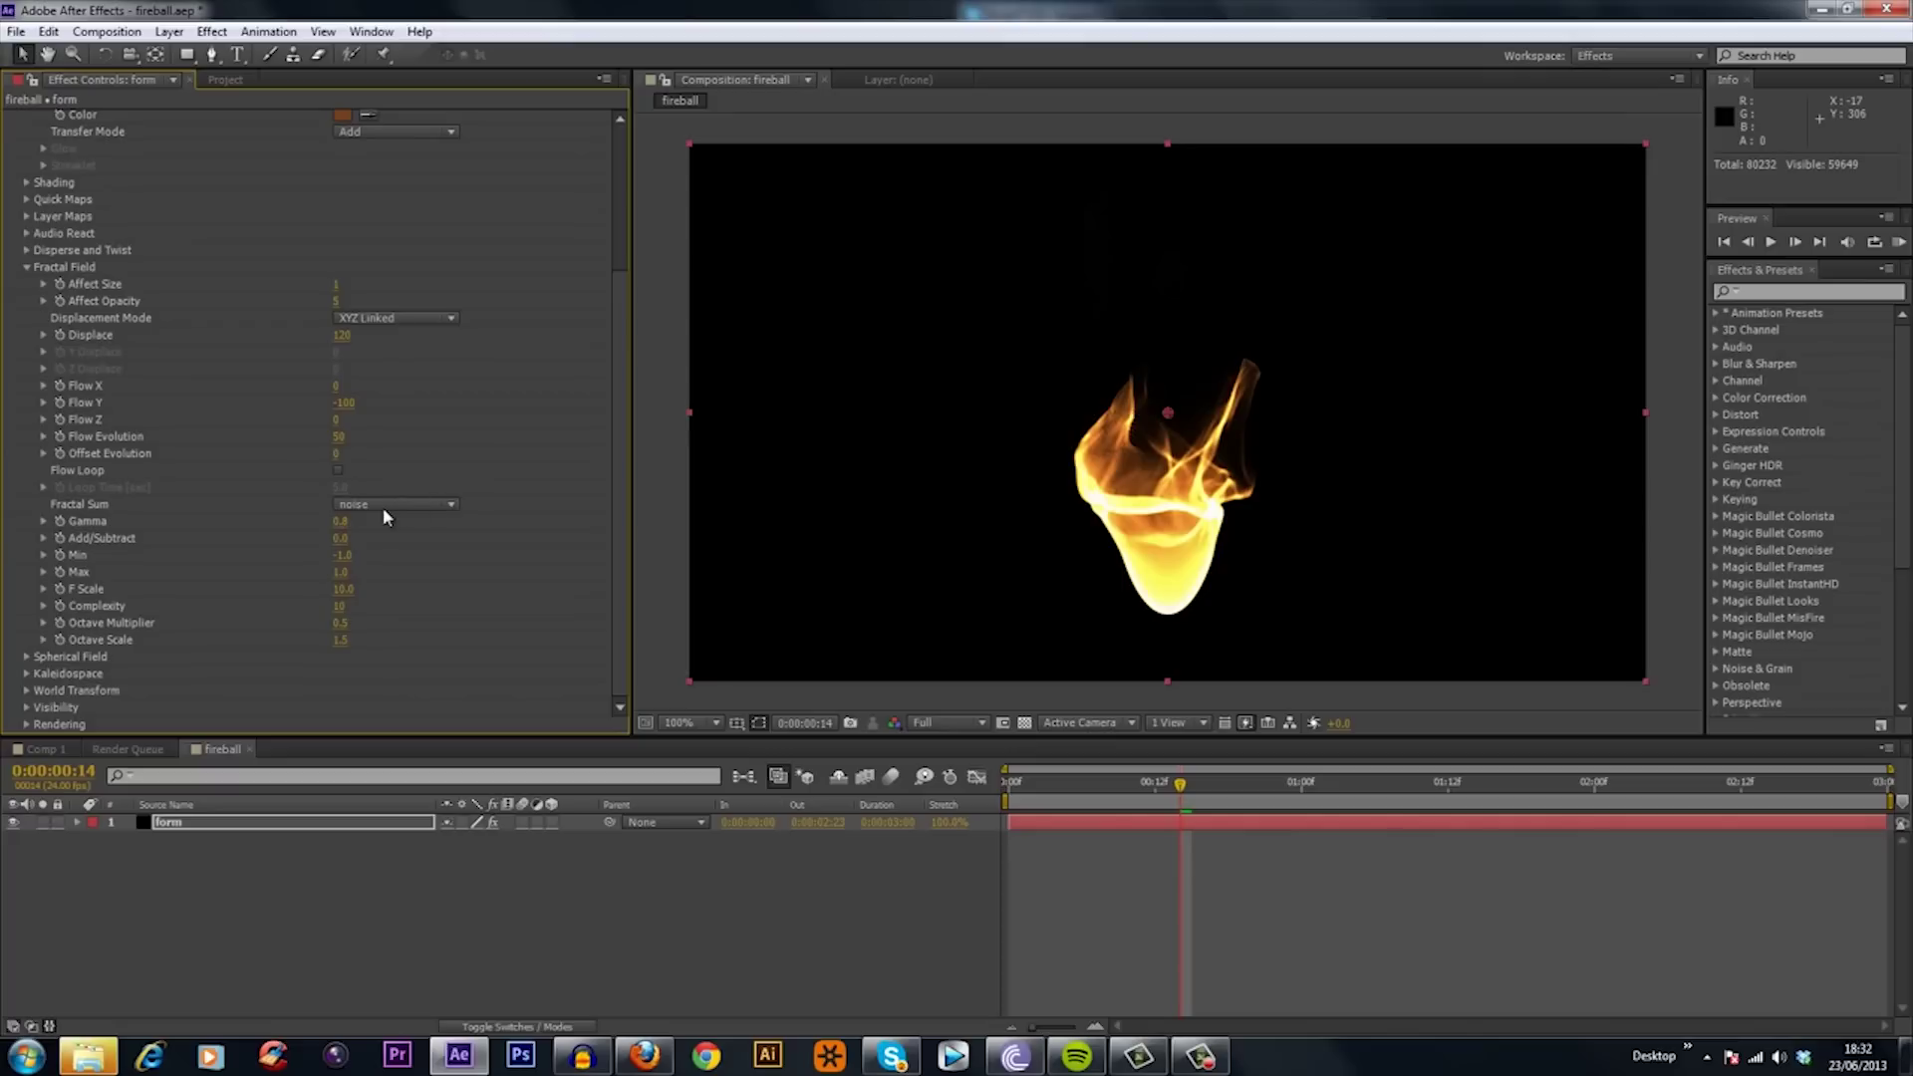
click(344, 591)
text(30)
key(Return)
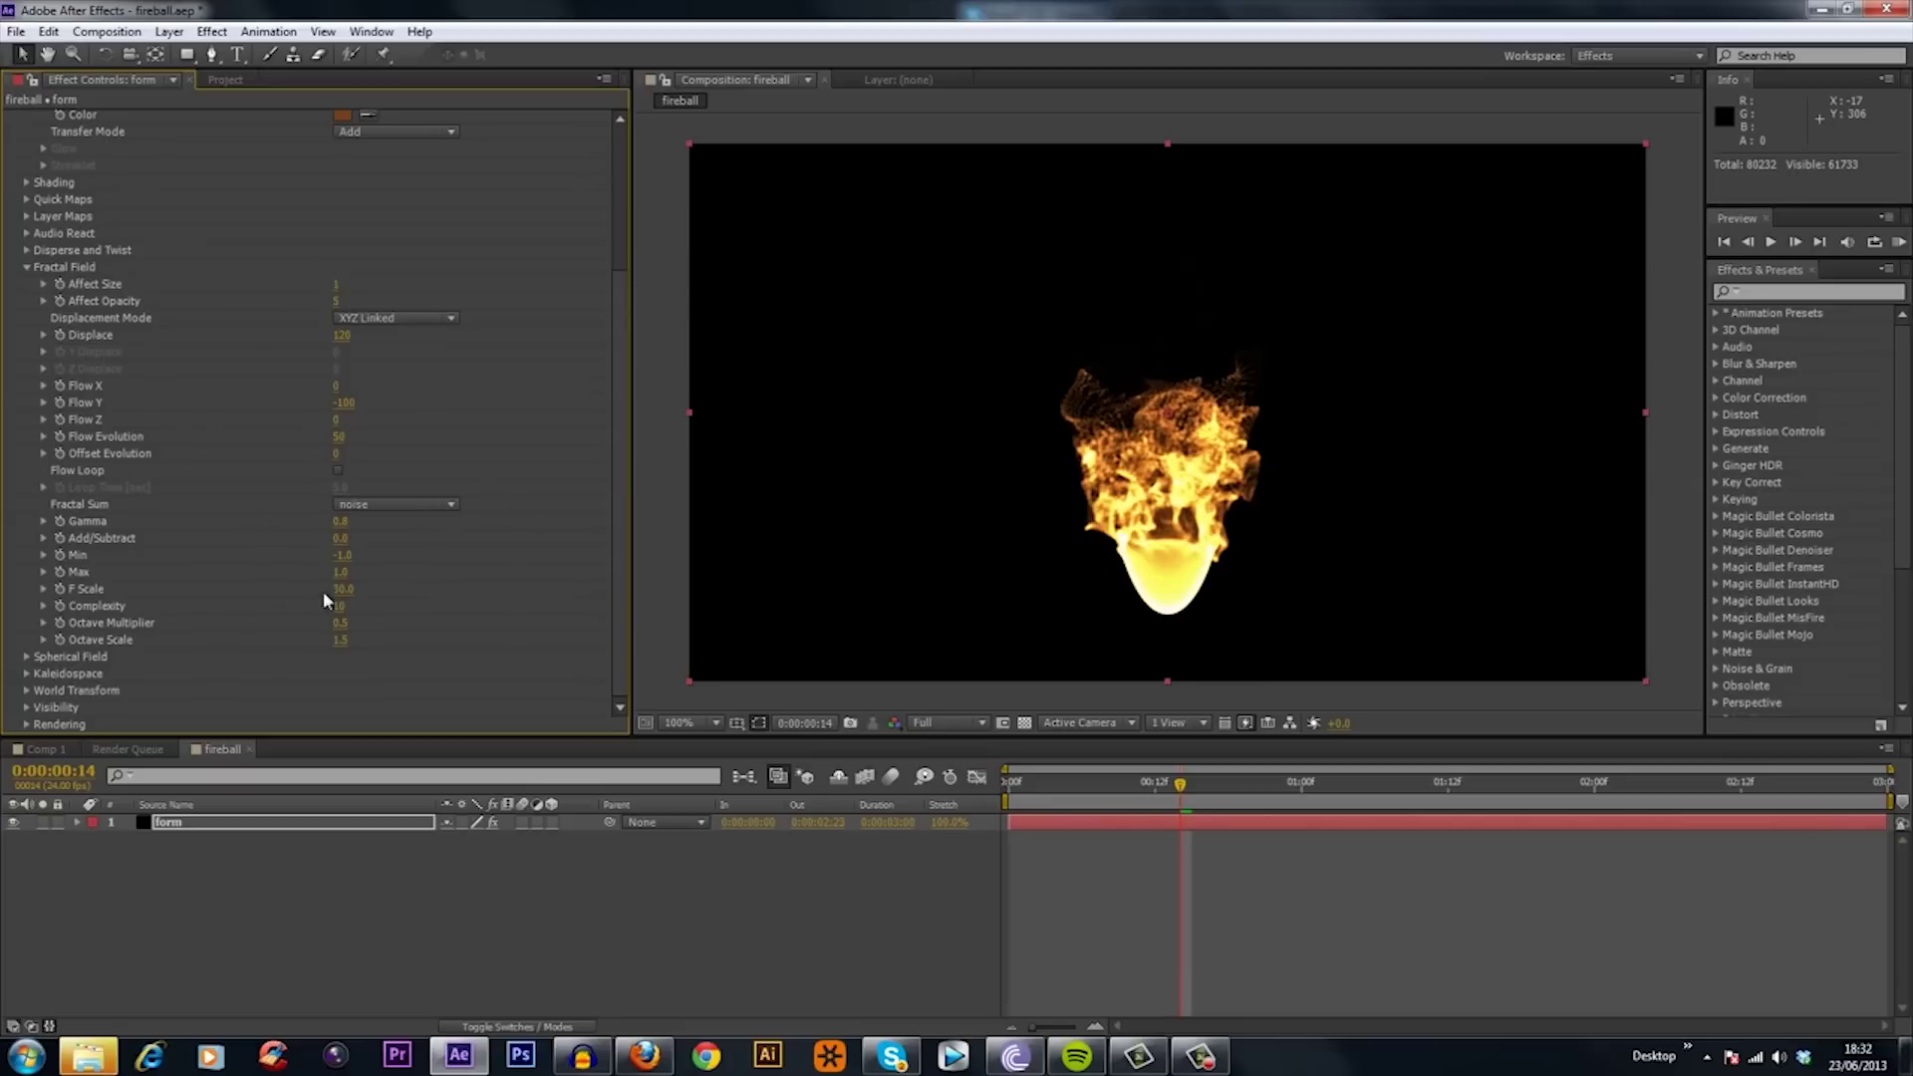
key(Return)
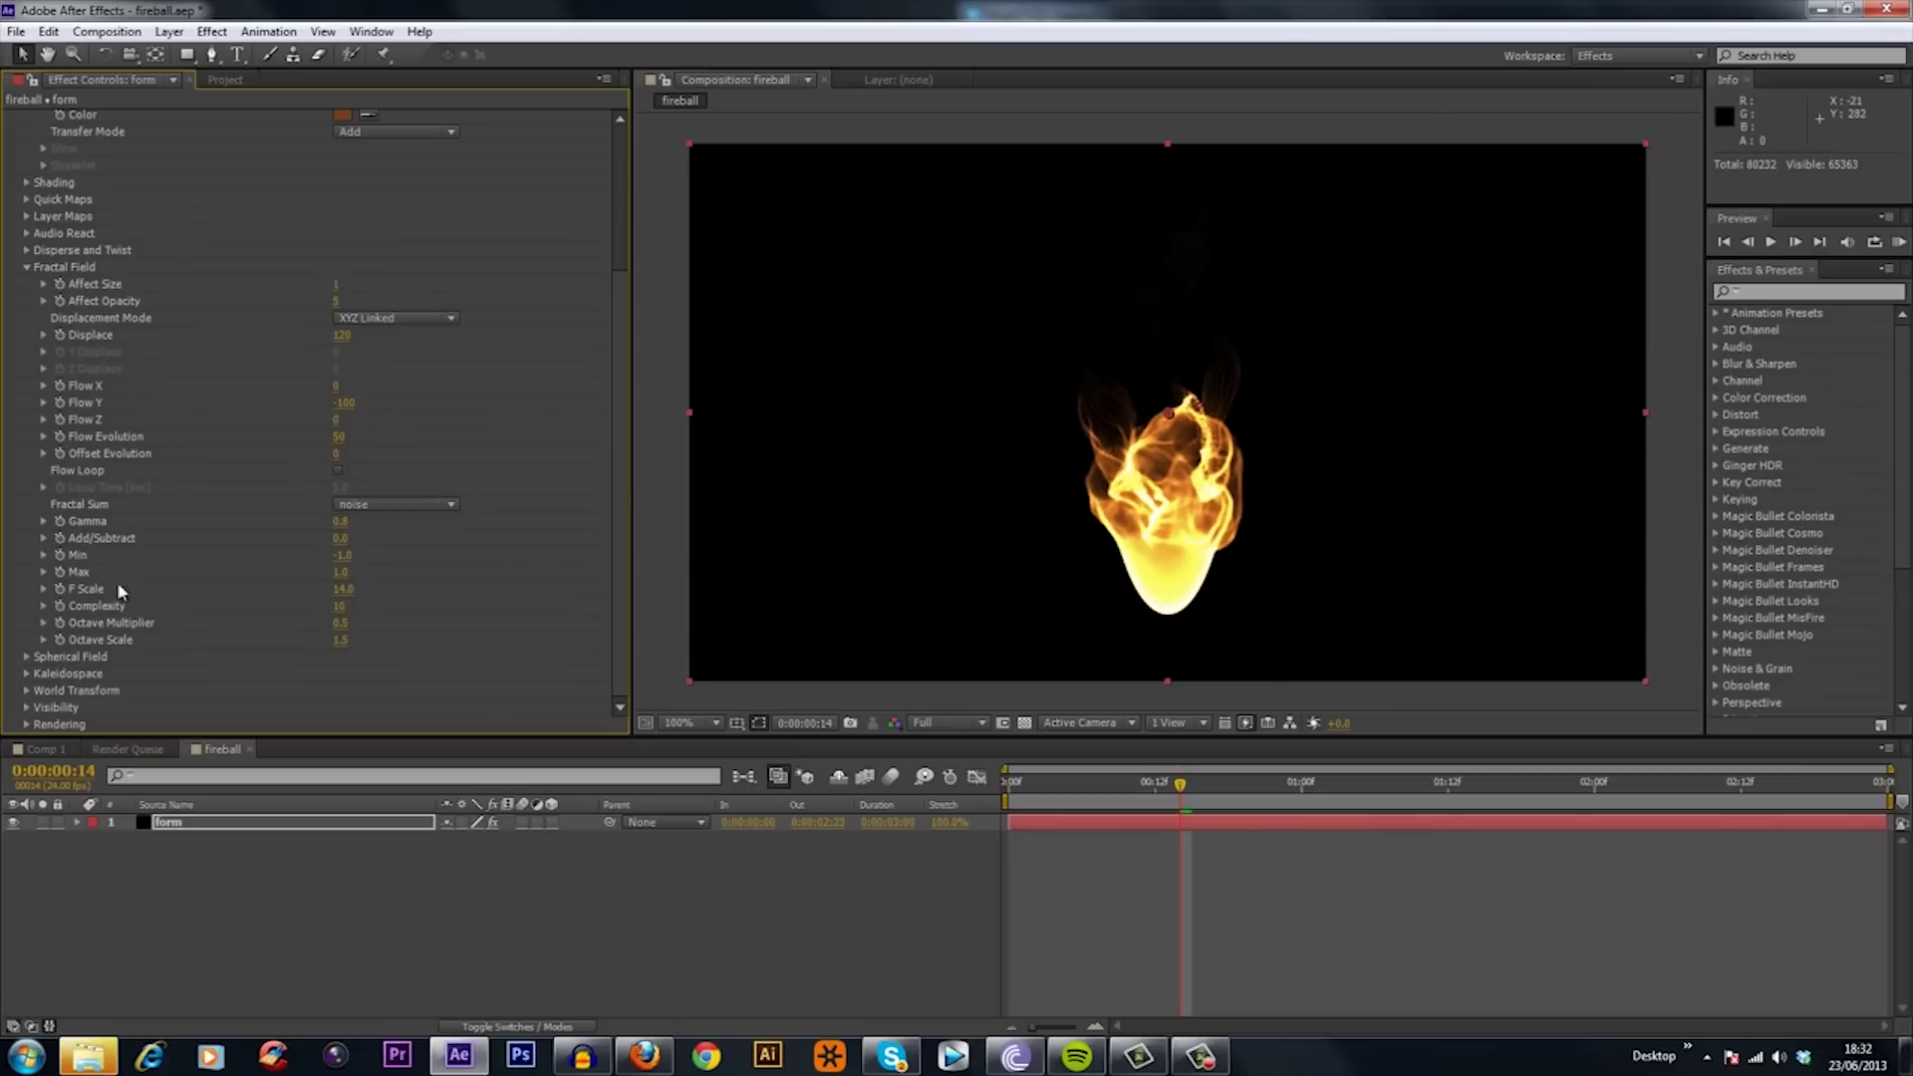
Refine to Complexity 10 and F Scale 12 after trying 7 and 8, then inspect a later frame.
click(341, 613)
text(7)
key(Return)
click(345, 590)
key(Return)
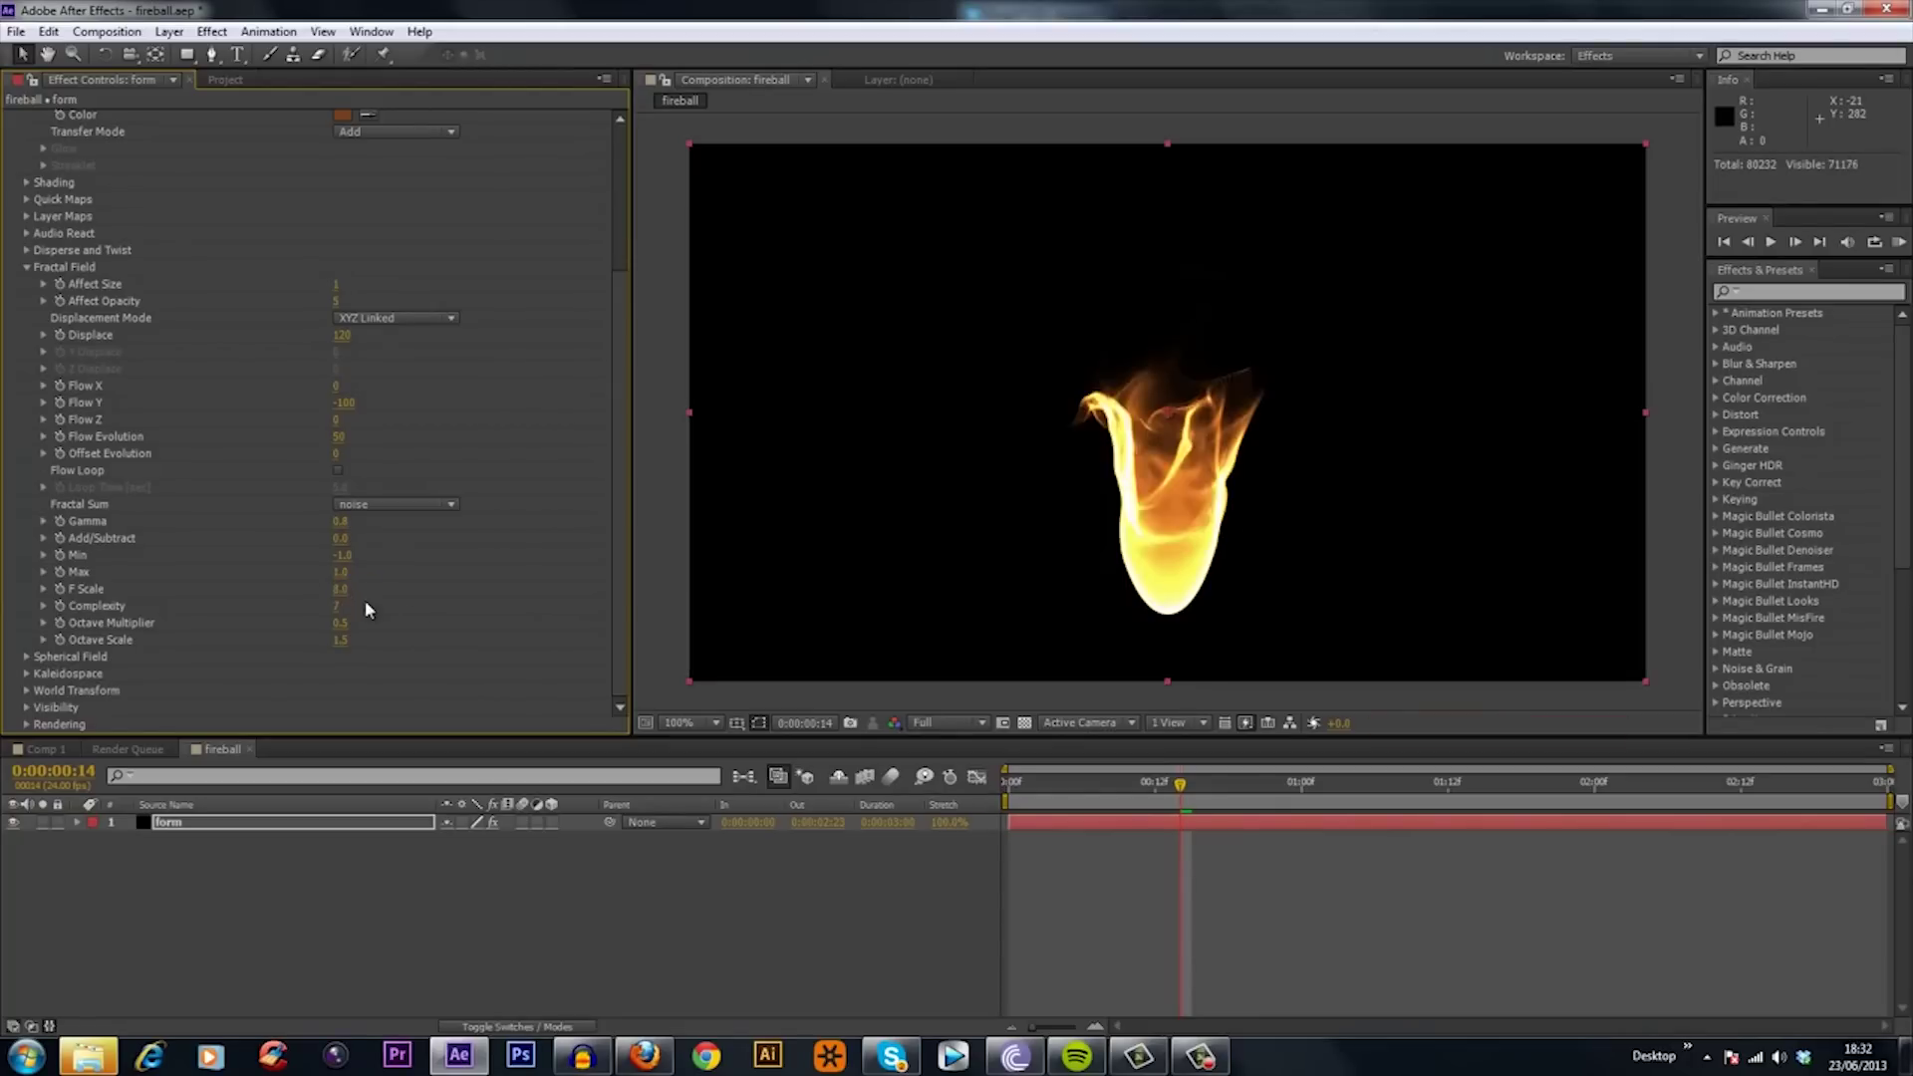
click(351, 606)
text(10)
key(Return)
click(343, 590)
text(12)
key(Return)
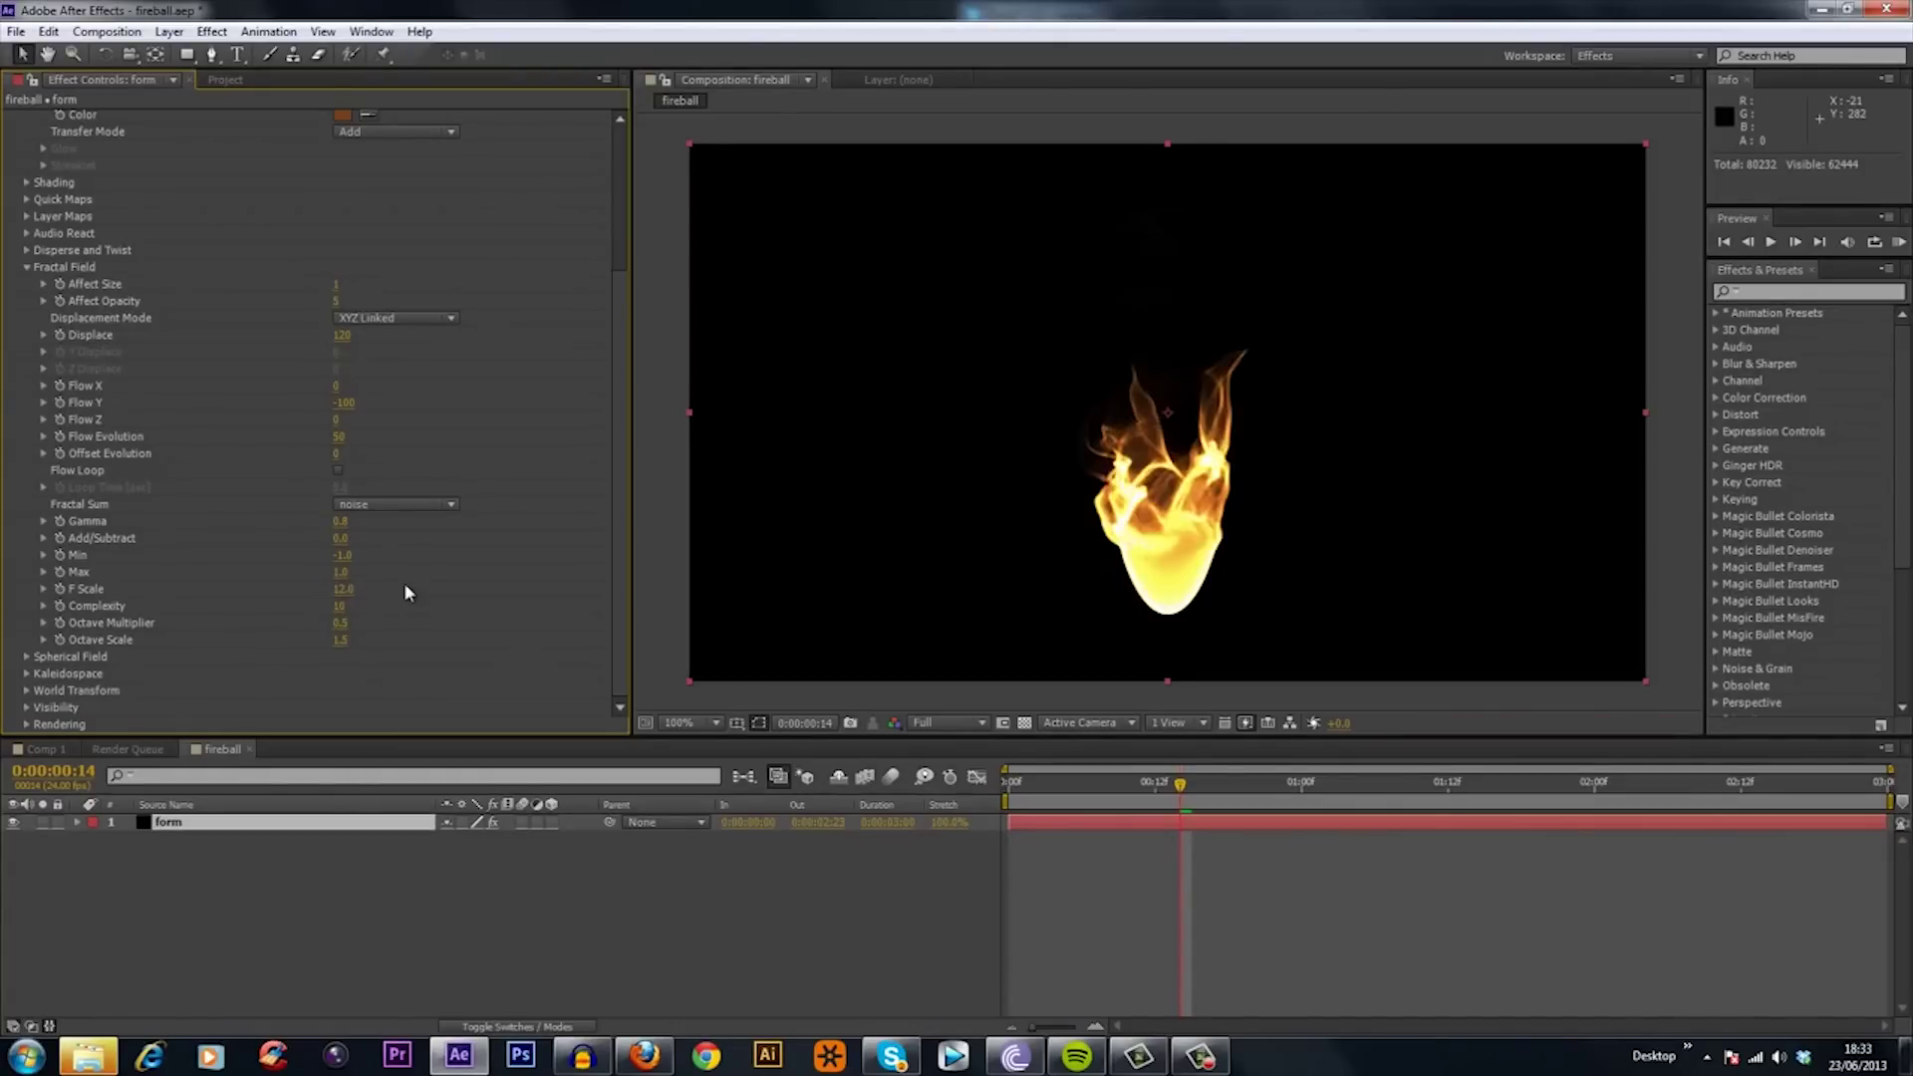
click(1295, 782)
Check the flame at later frames and collapse the Fractal Field settings.
click(1425, 781)
click(1510, 782)
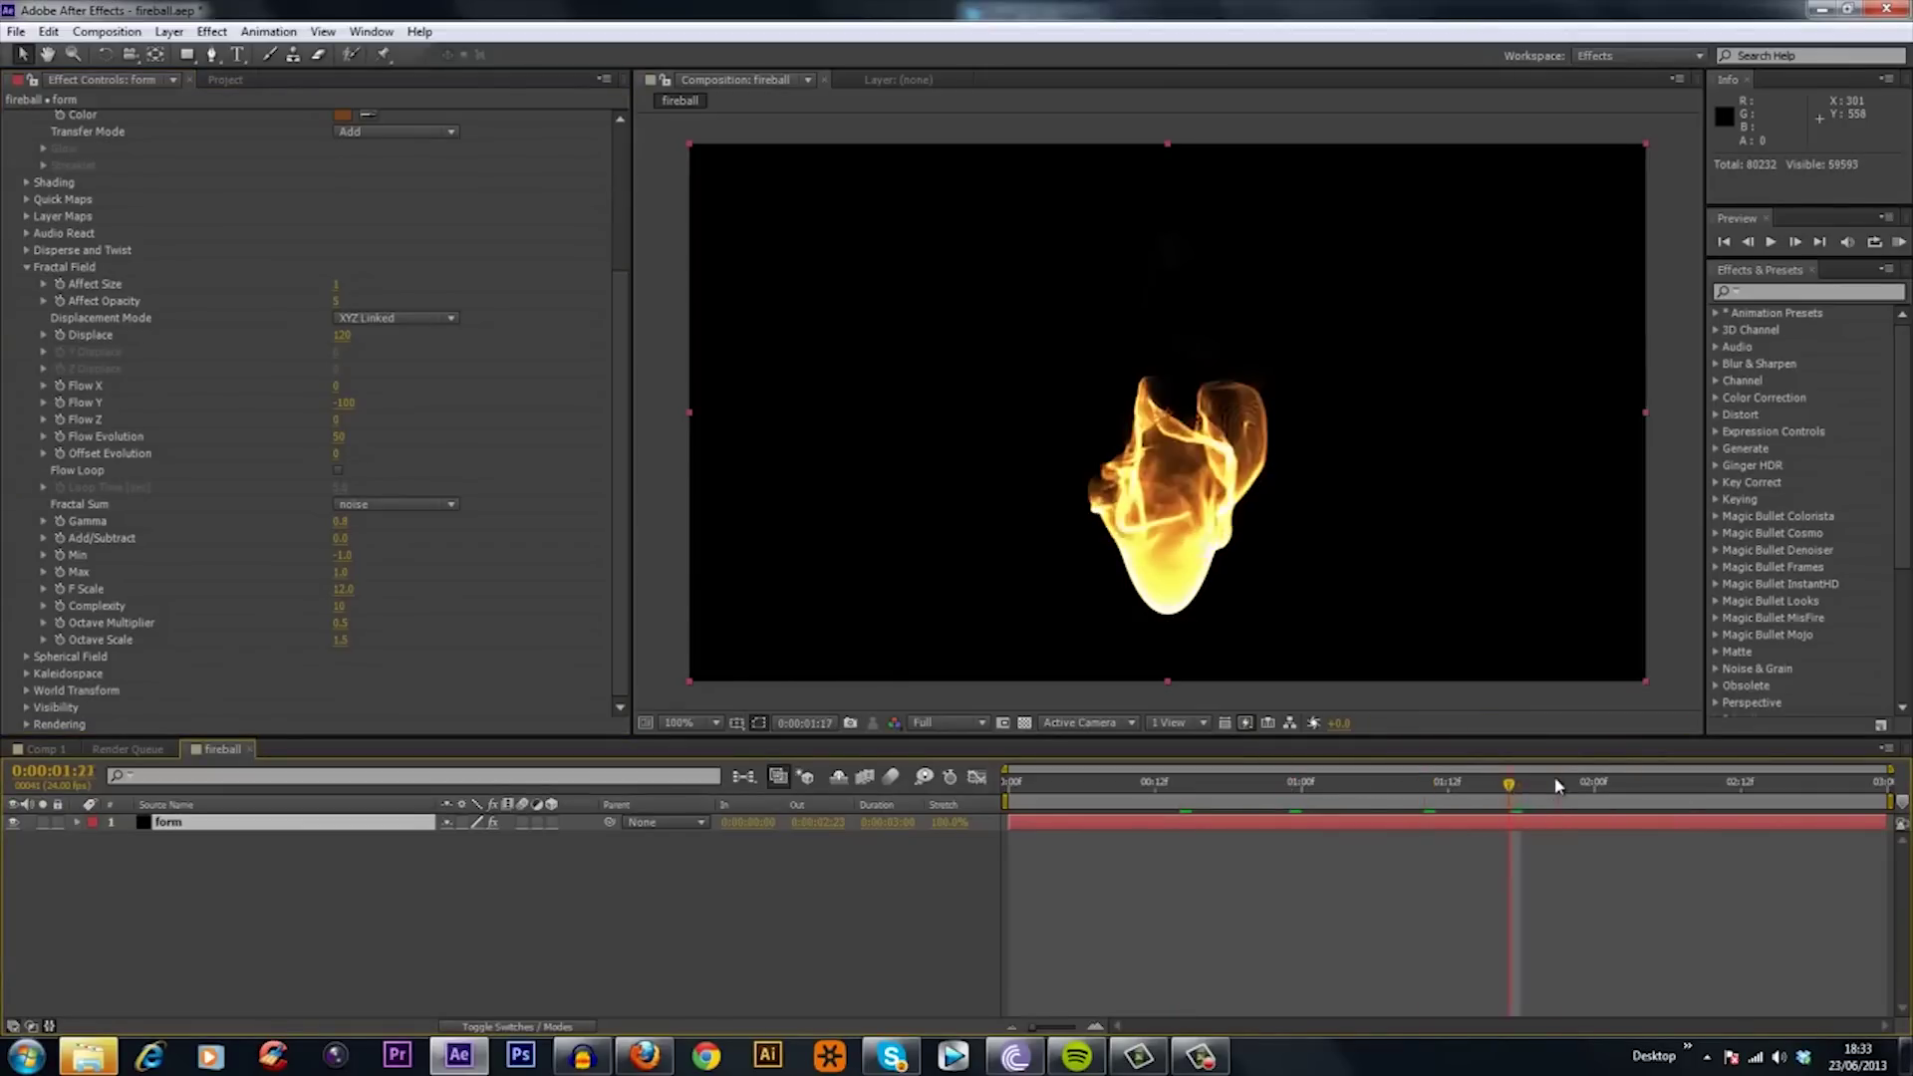
click(1558, 787)
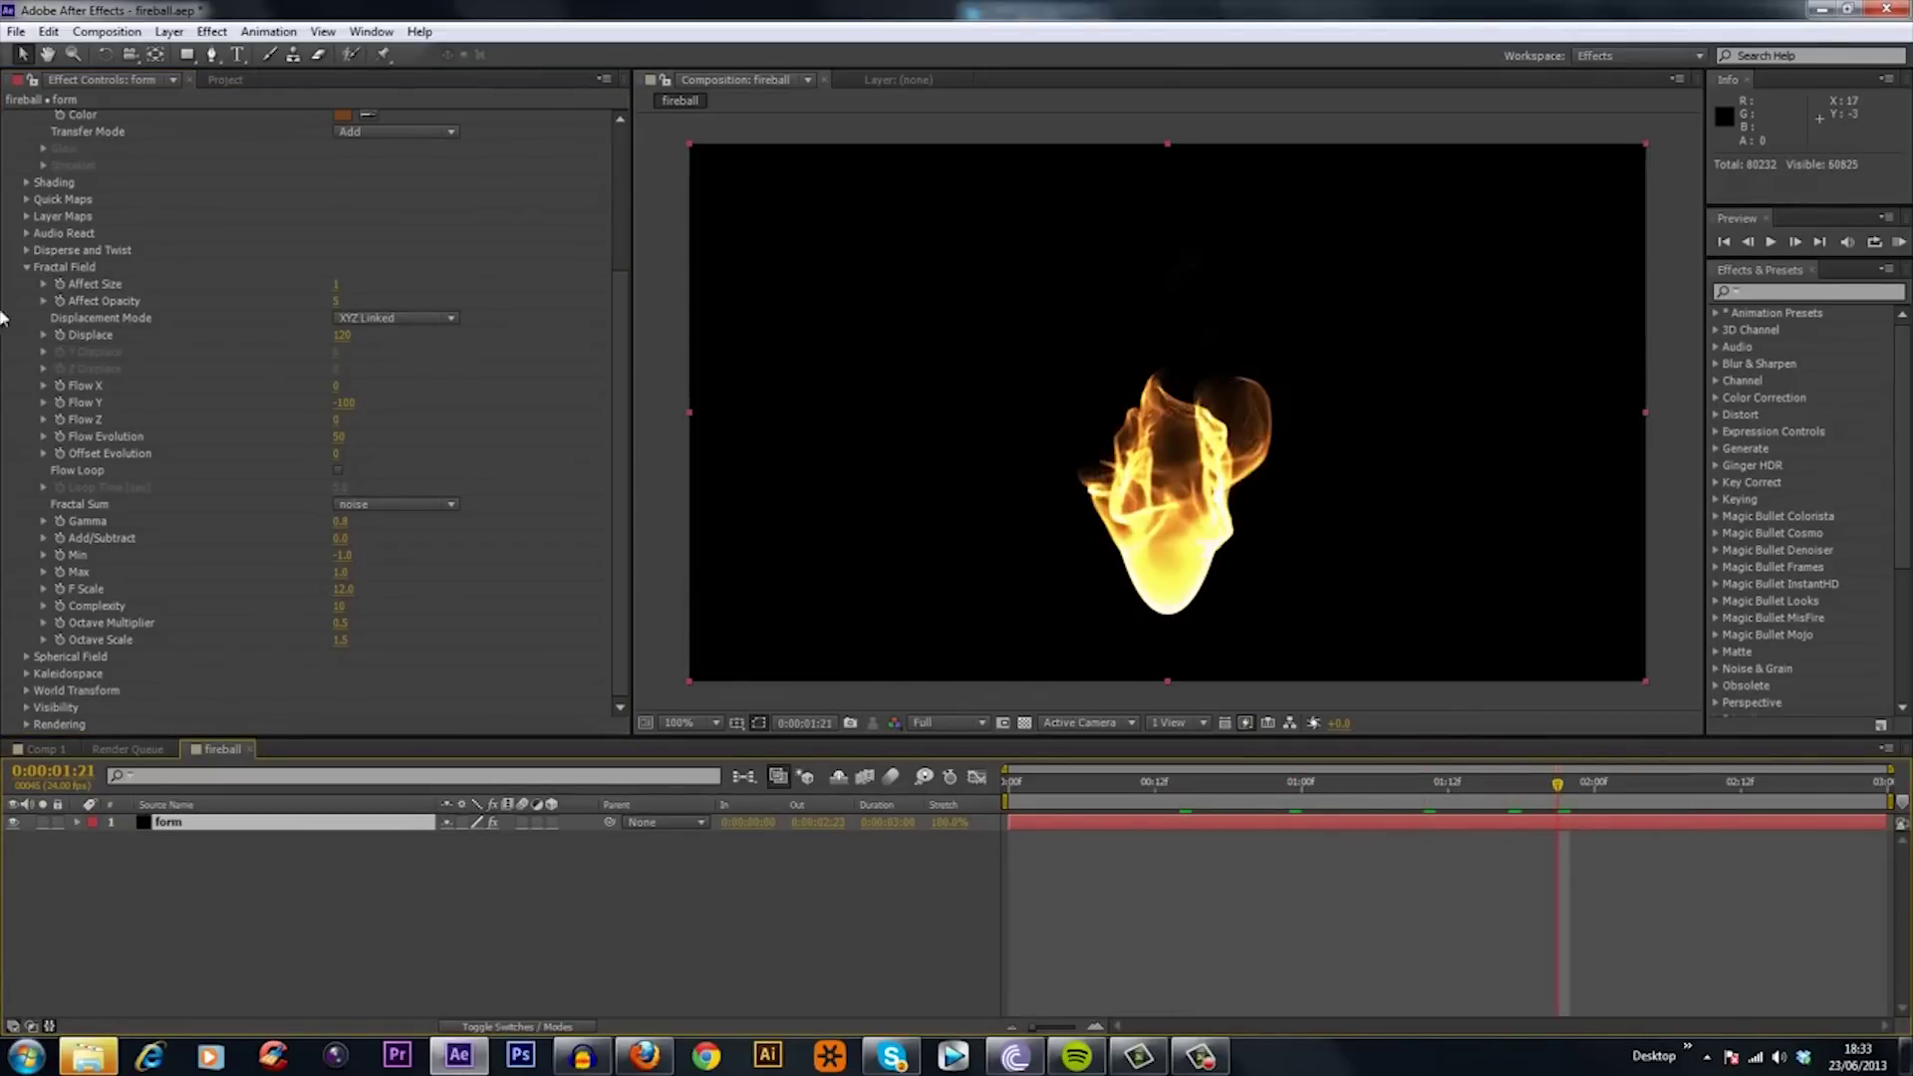
click(26, 267)
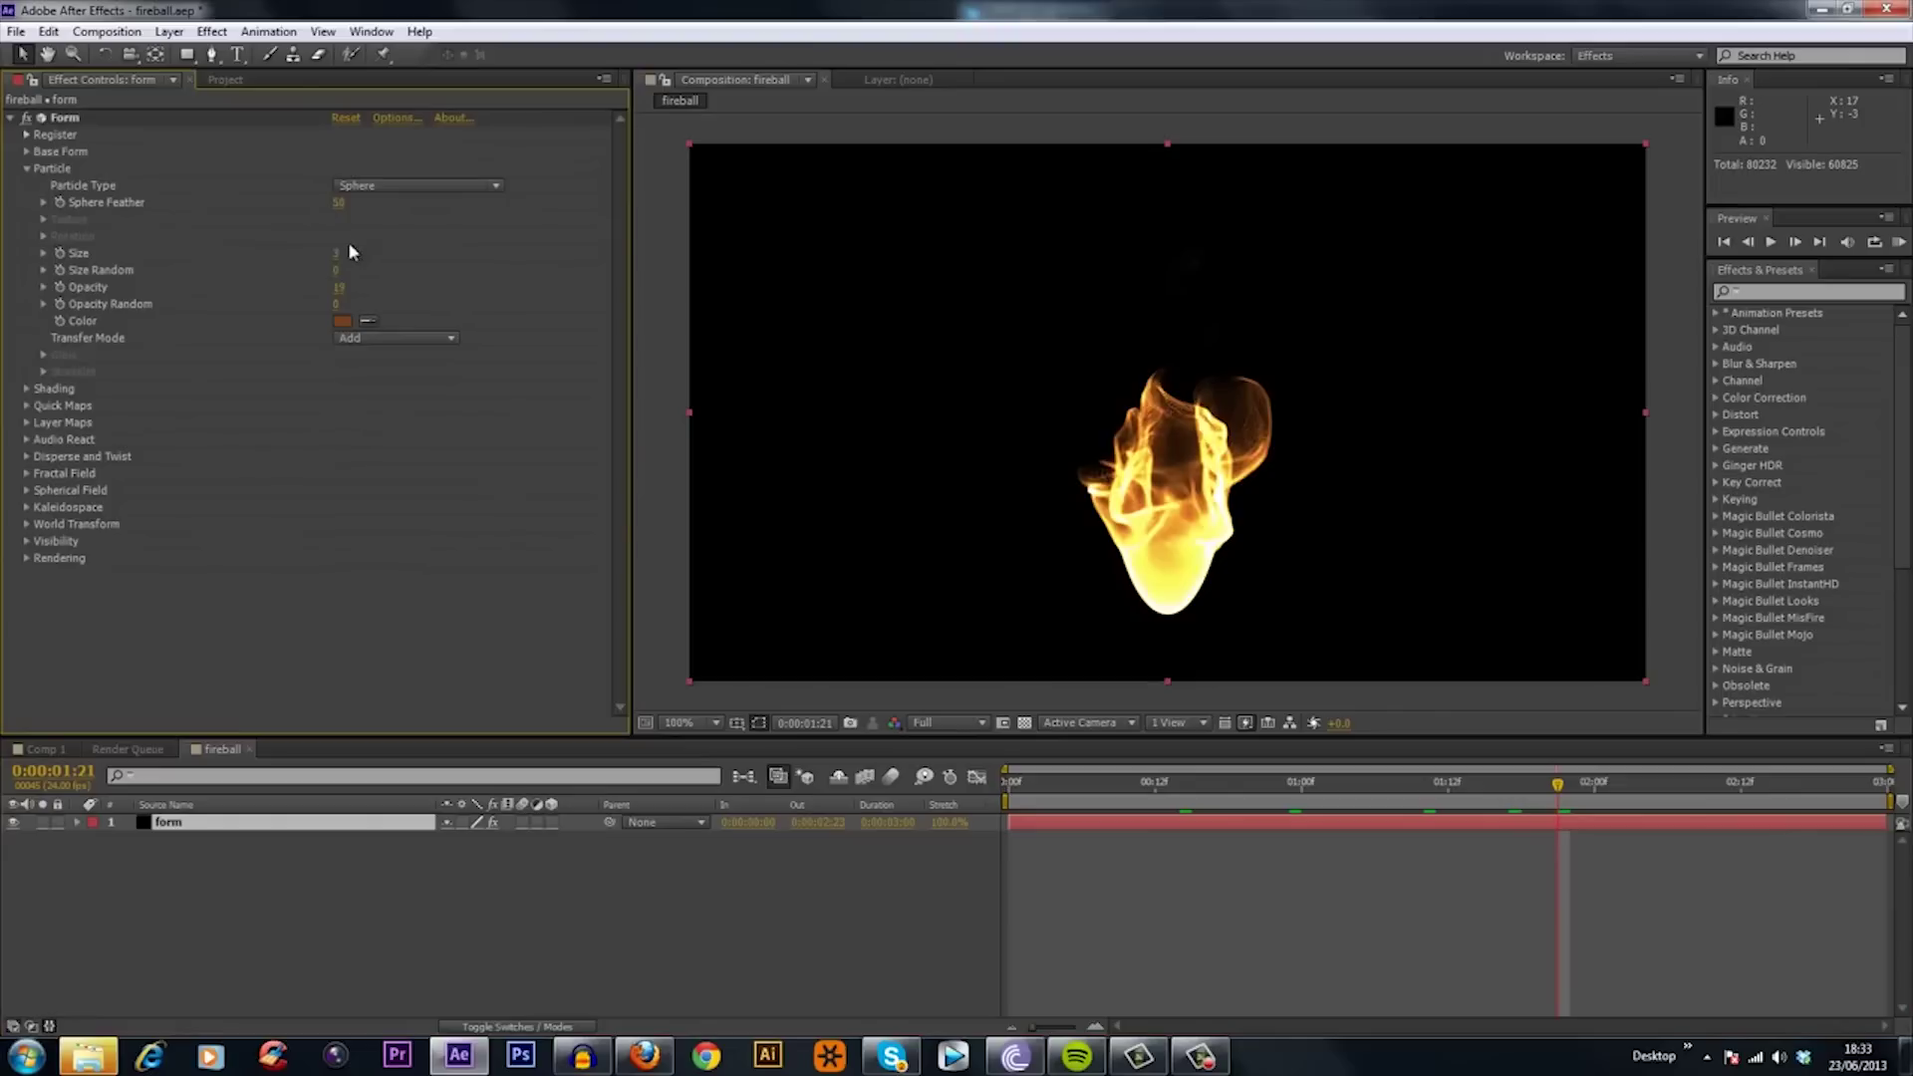
Raise particle opacity to 30, then scrub it up to 41.
click(343, 288)
text(30)
key(Return)
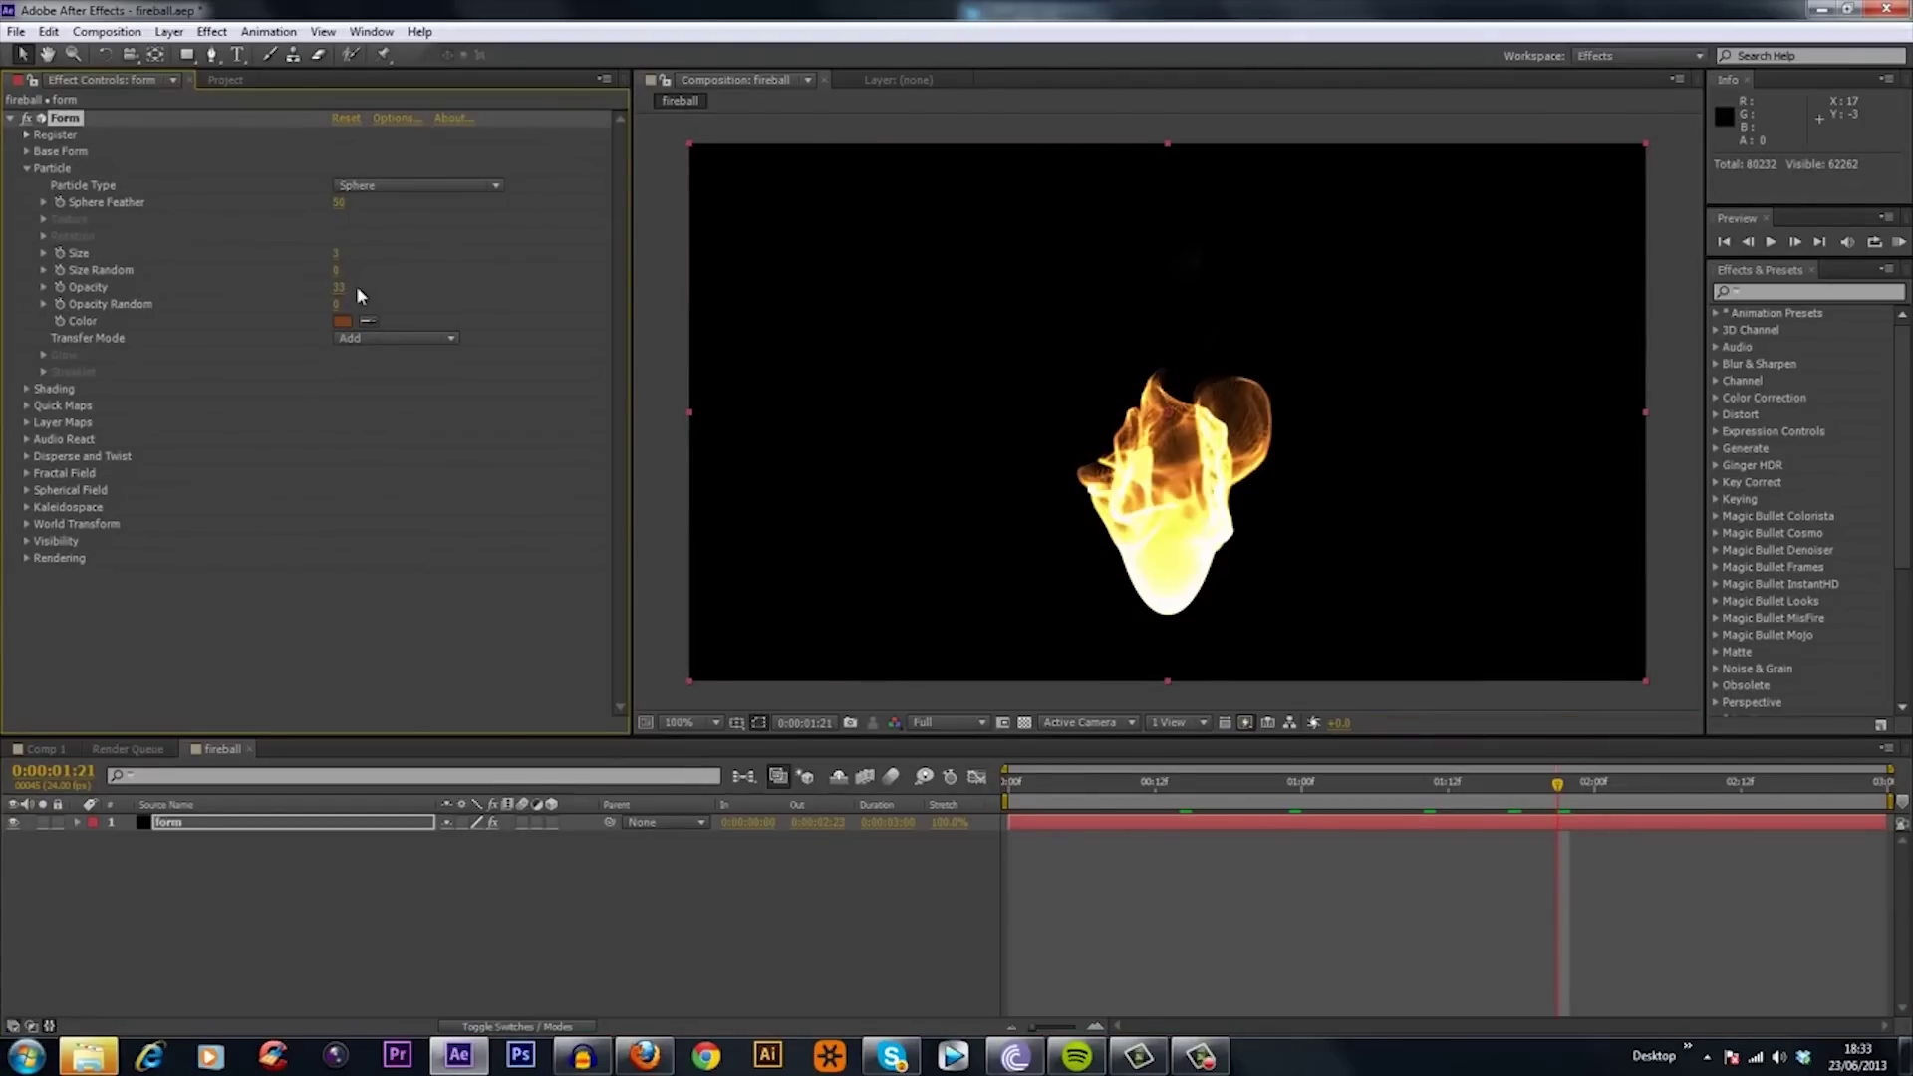
drag(342, 287, 343, 299)
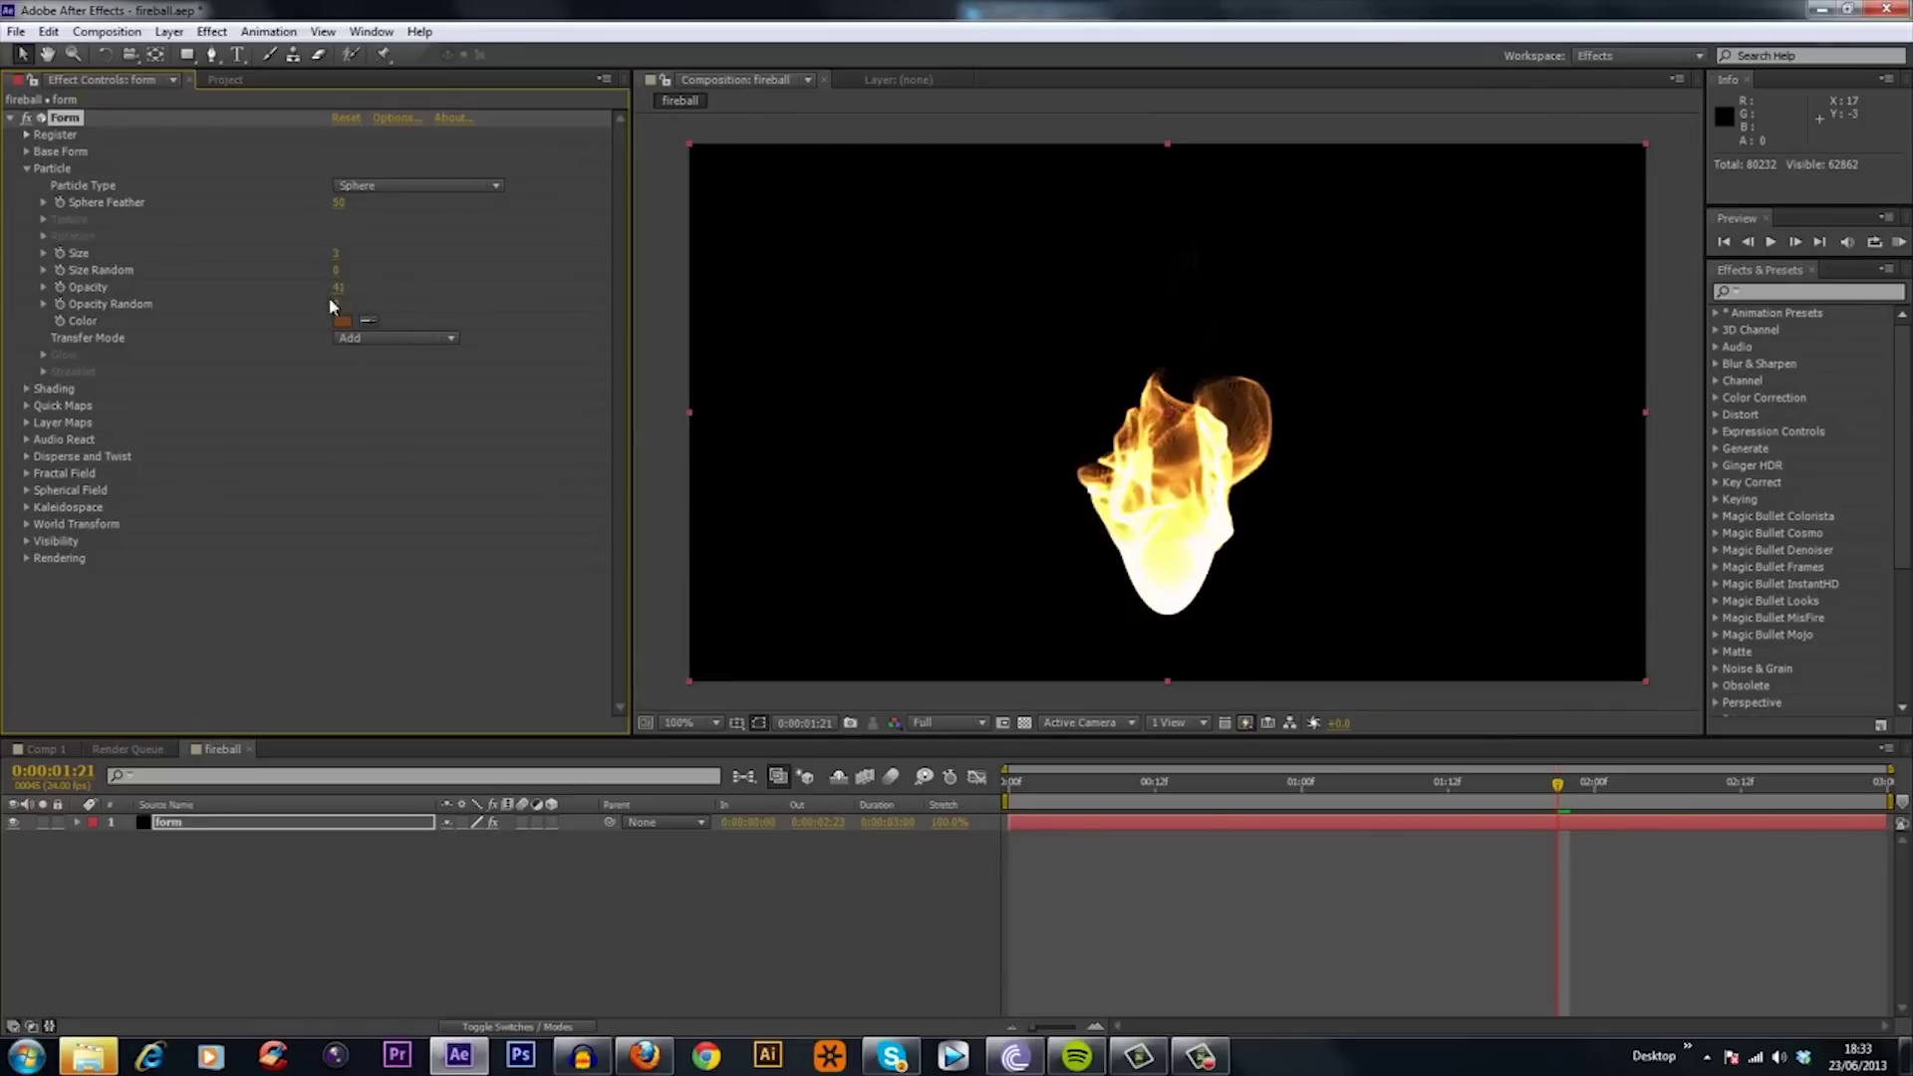
In Base Form keep Size Y at 400 and set 600 particles in Y, 300 in X.
click(24, 167)
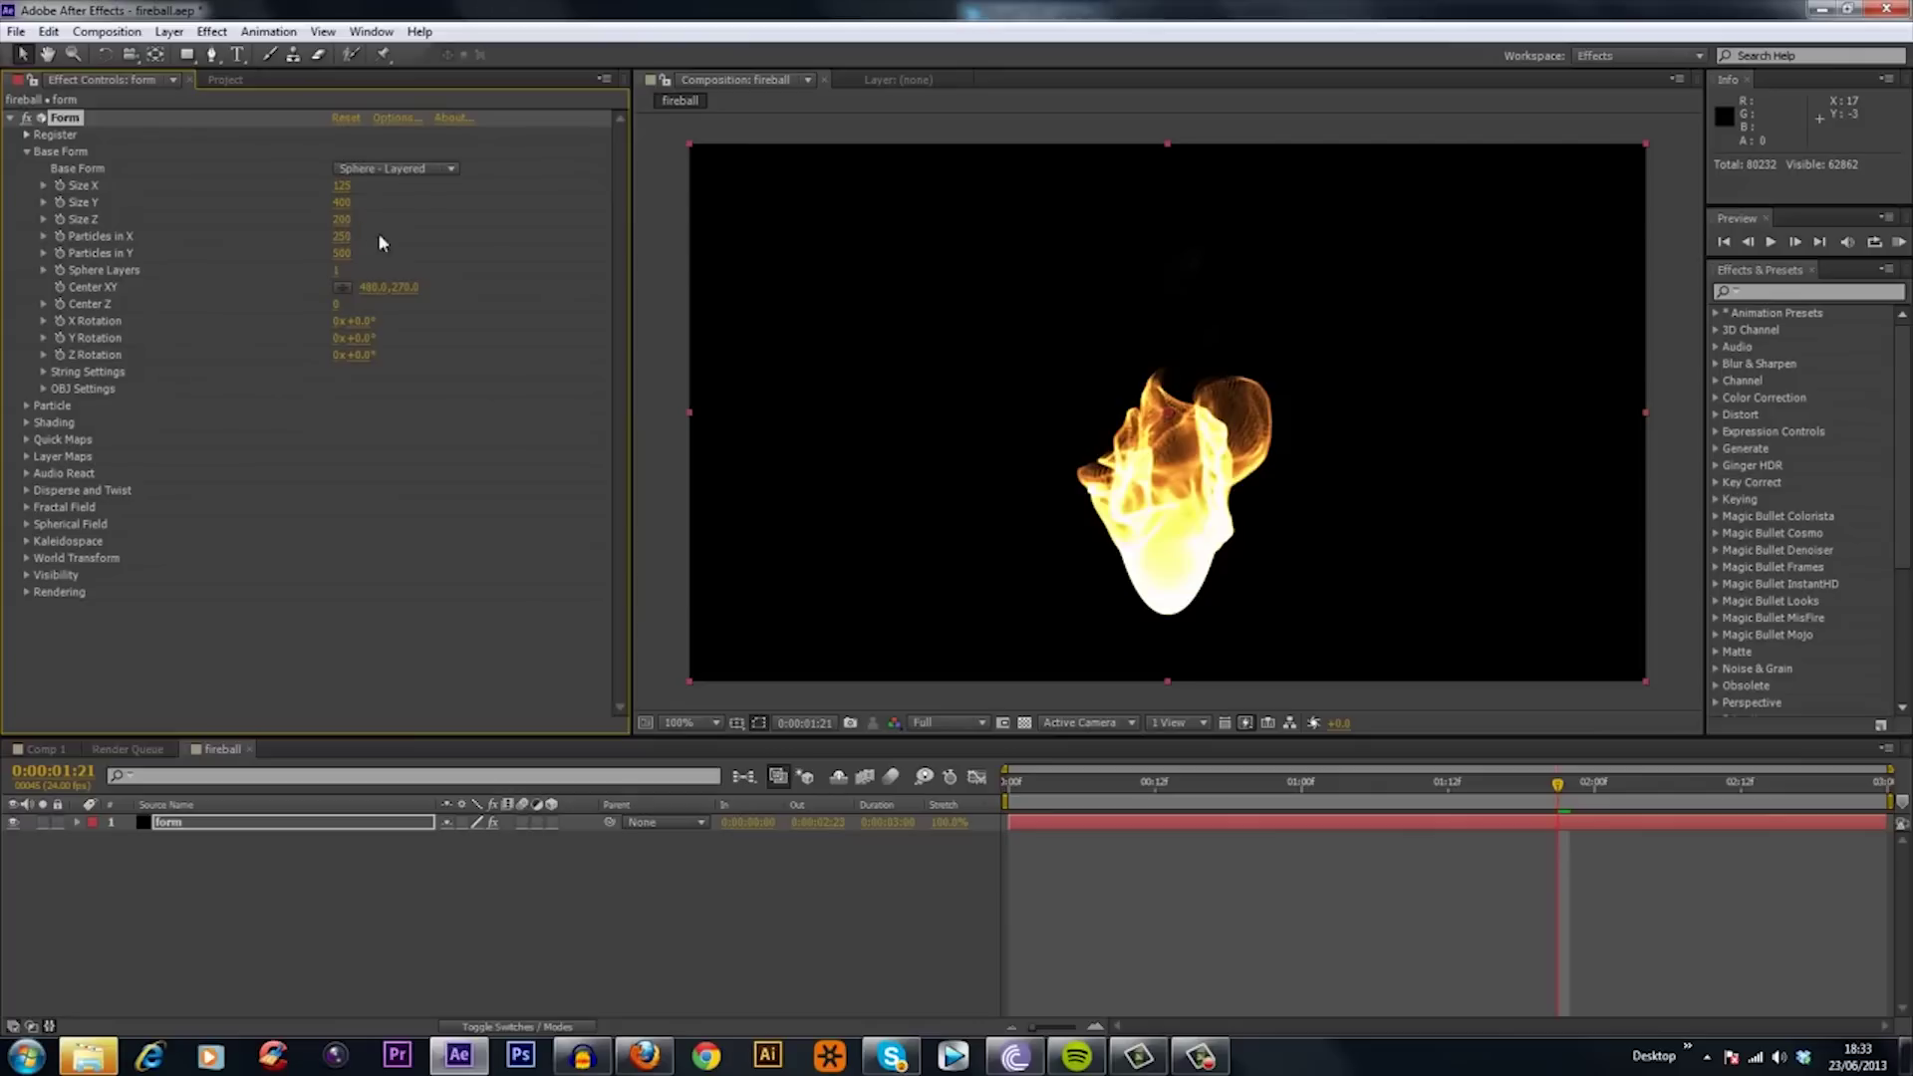
click(343, 202)
key(Return)
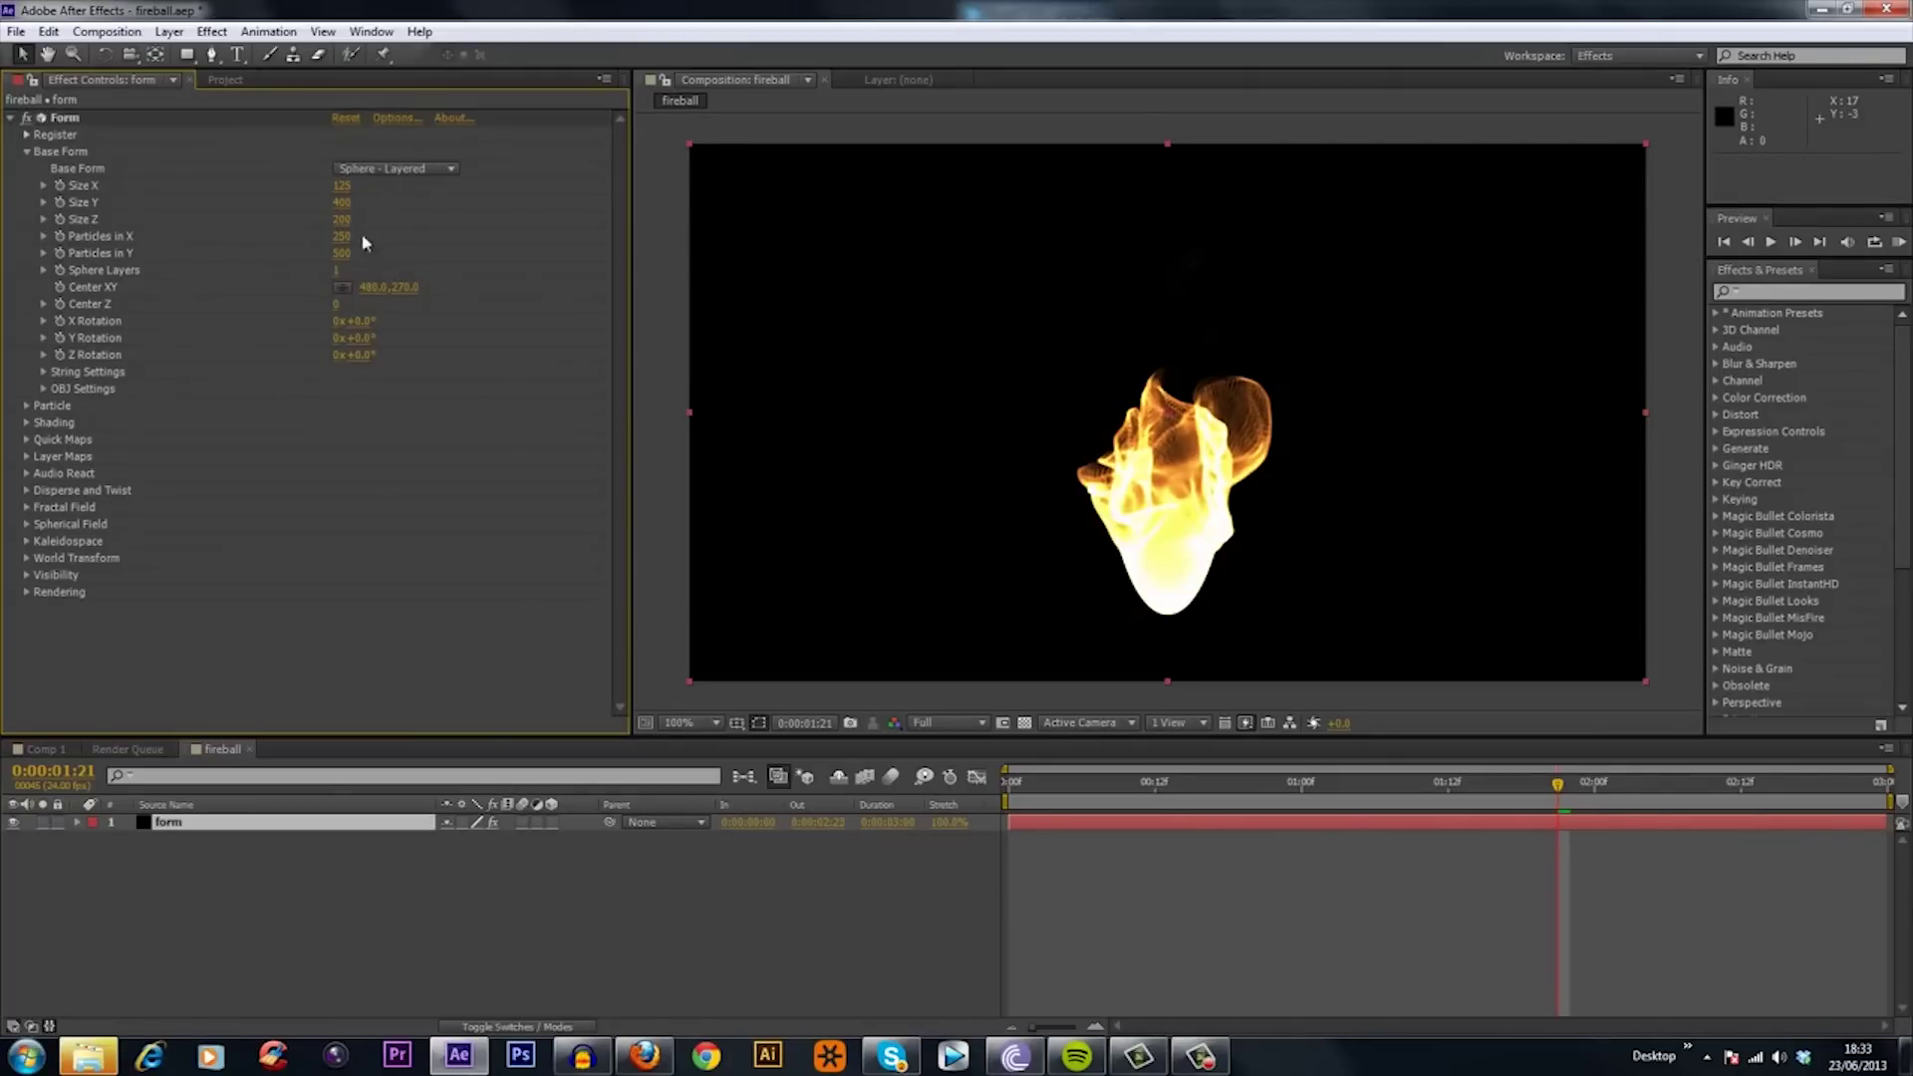
text(600)
key(Return)
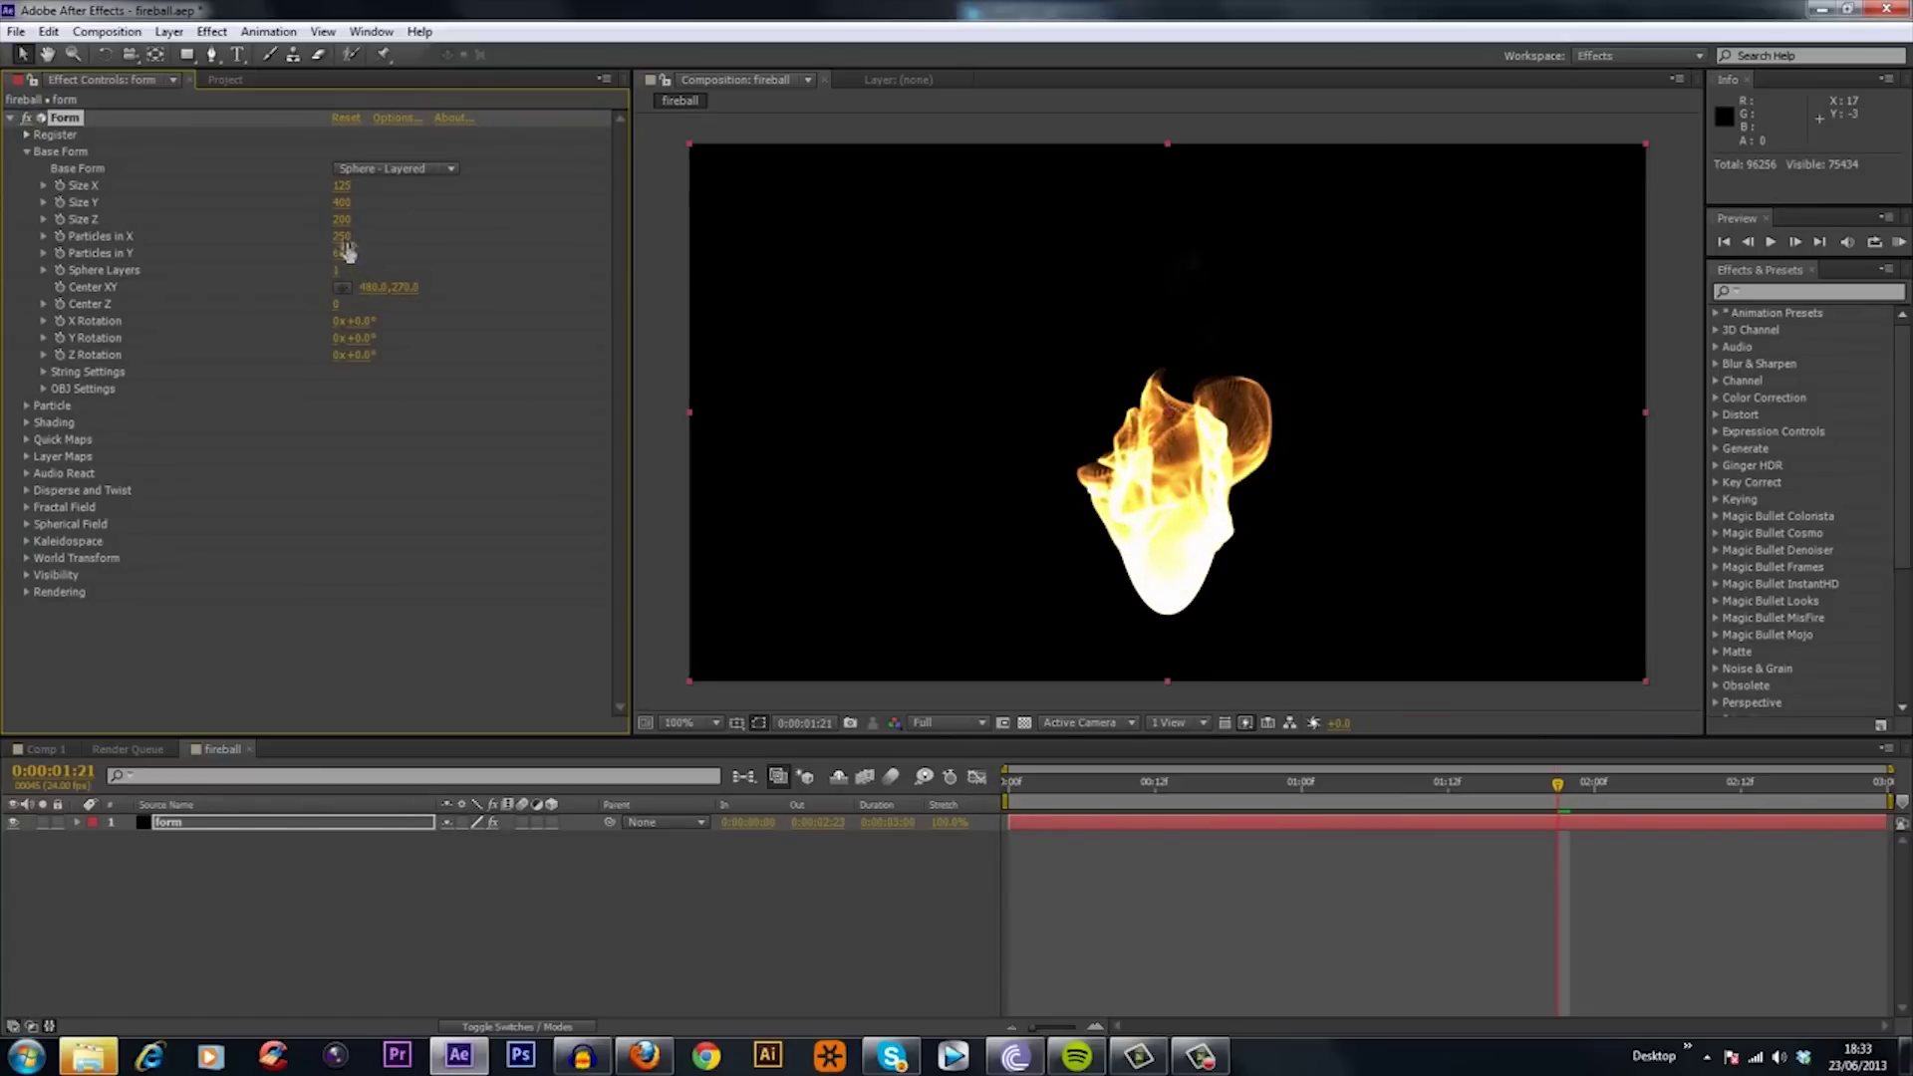
click(344, 236)
text(300)
key(Return)
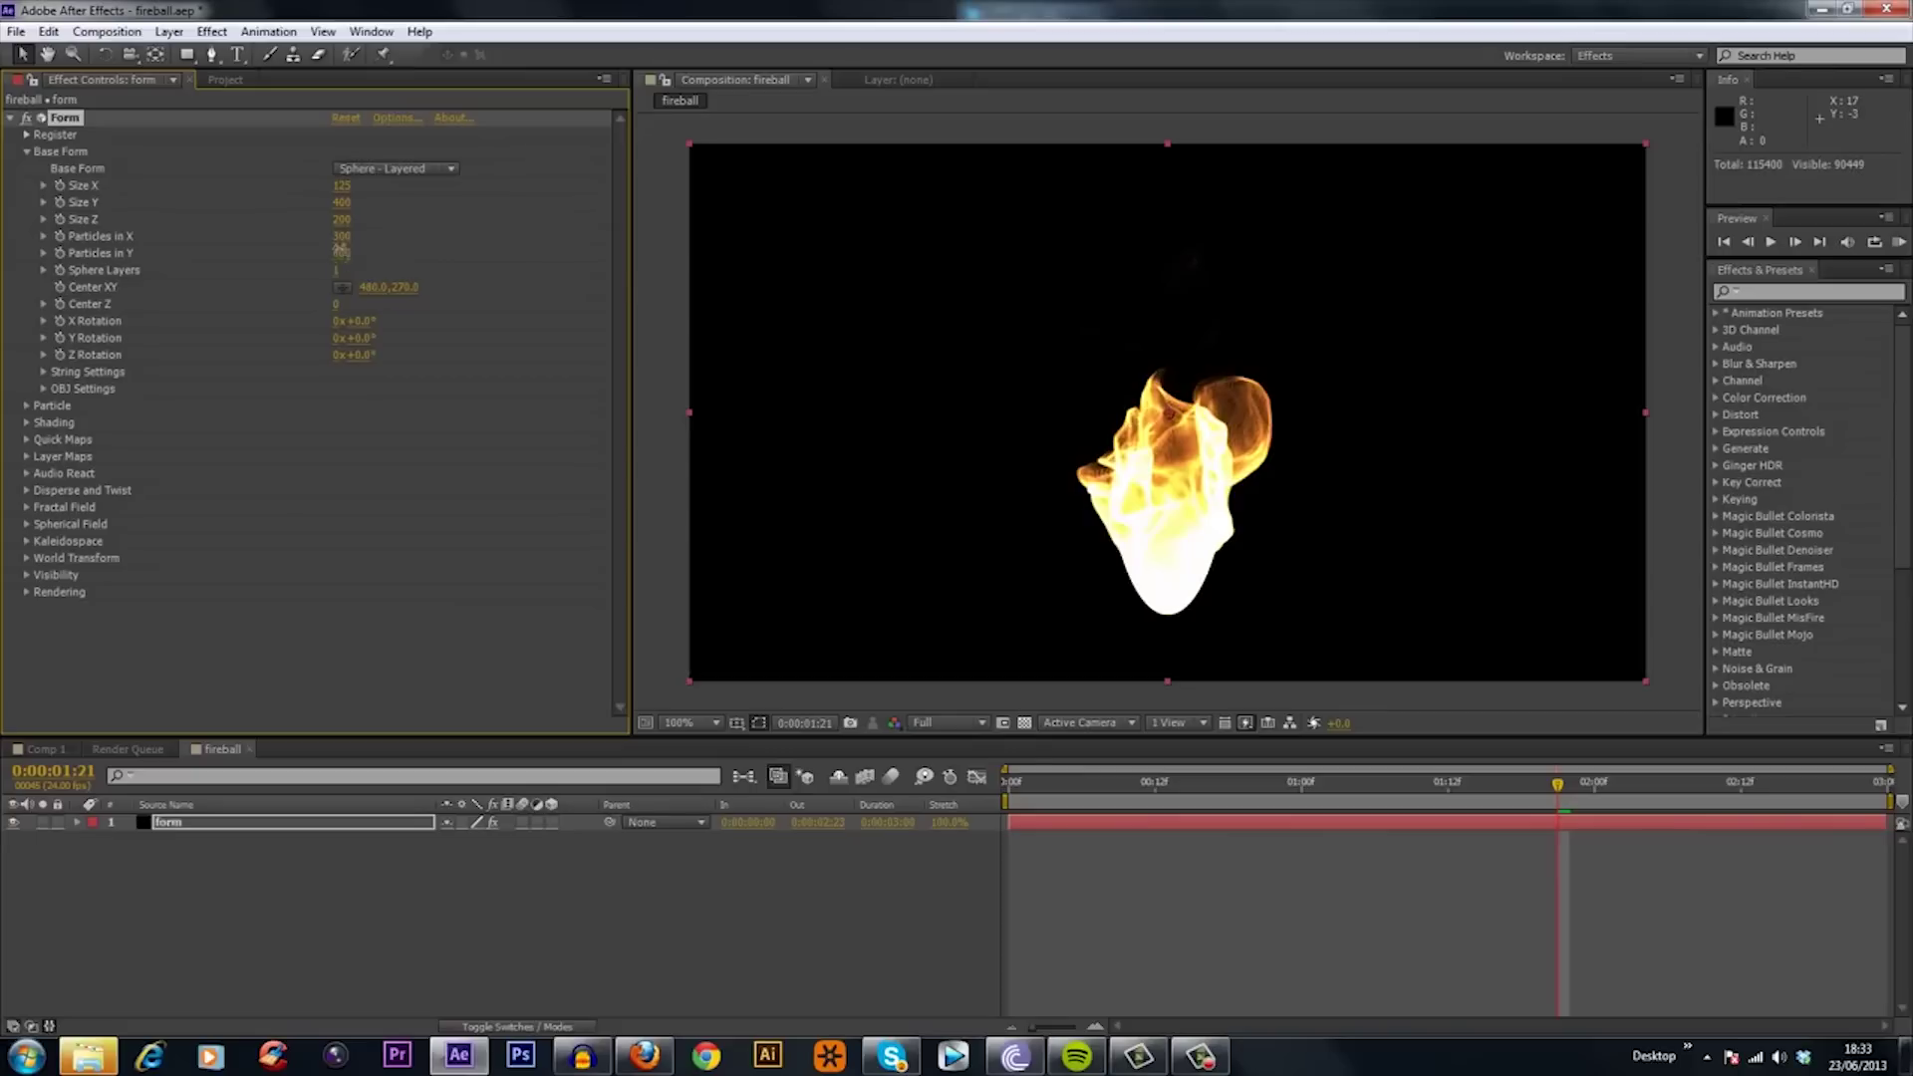
text(0)
Increase the sphere to 800 then 1000 particles in Y, 400 then 500 in X.
key(Return)
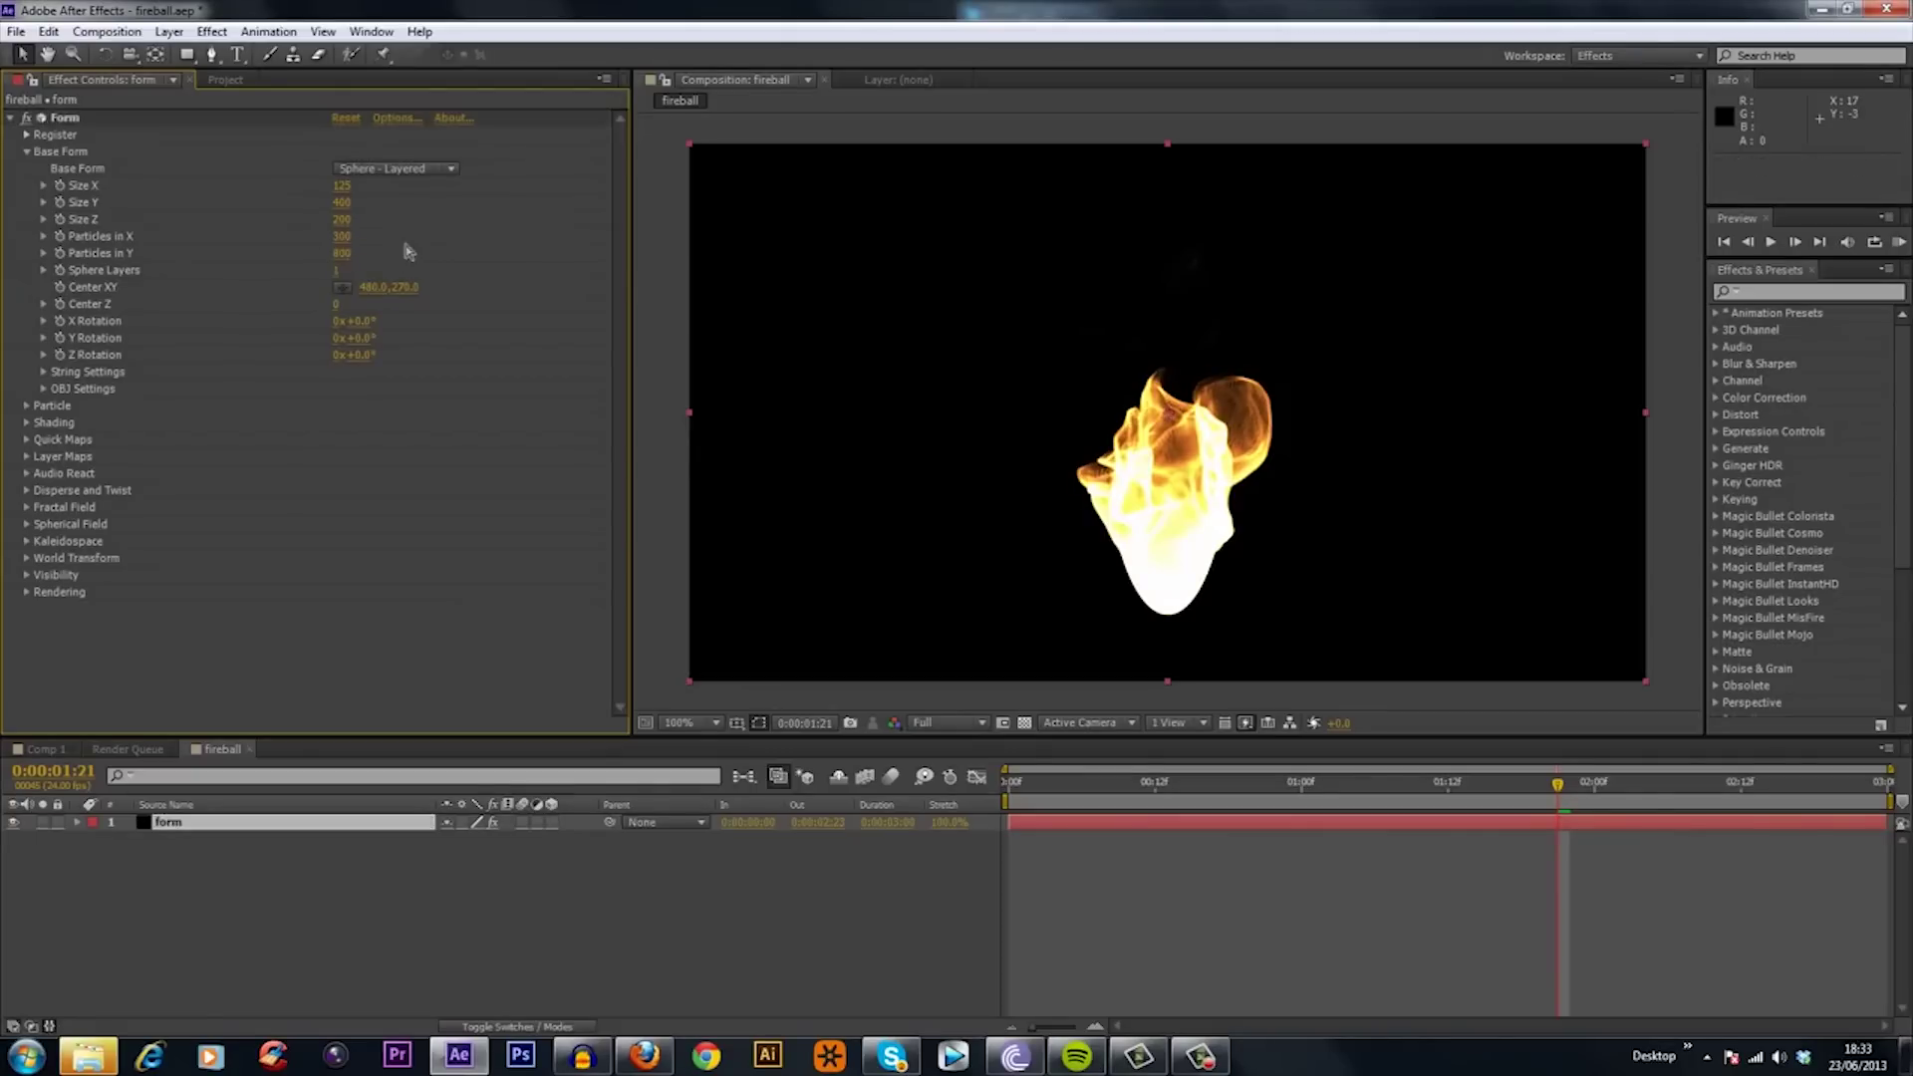
click(348, 239)
text(400)
key(Return)
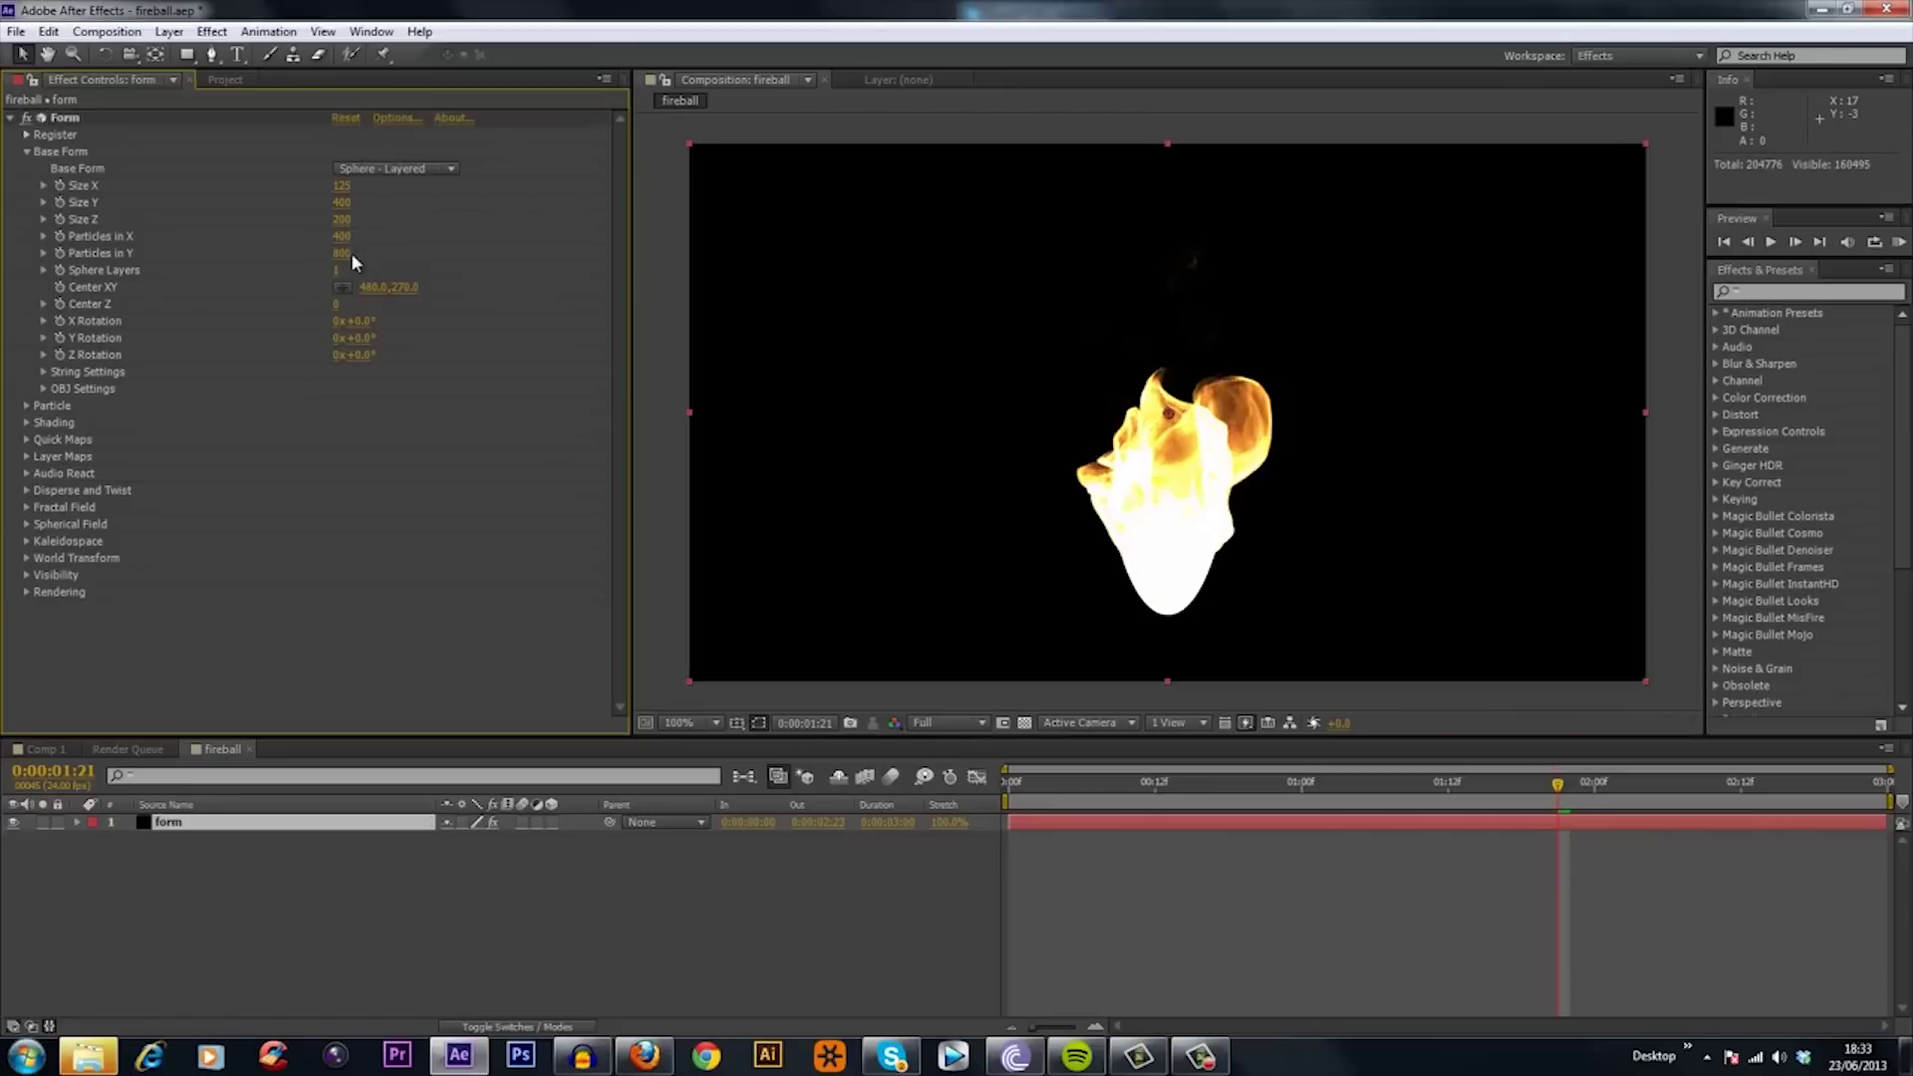
text(1000)
key(Return)
click(348, 236)
text(500)
key(Return)
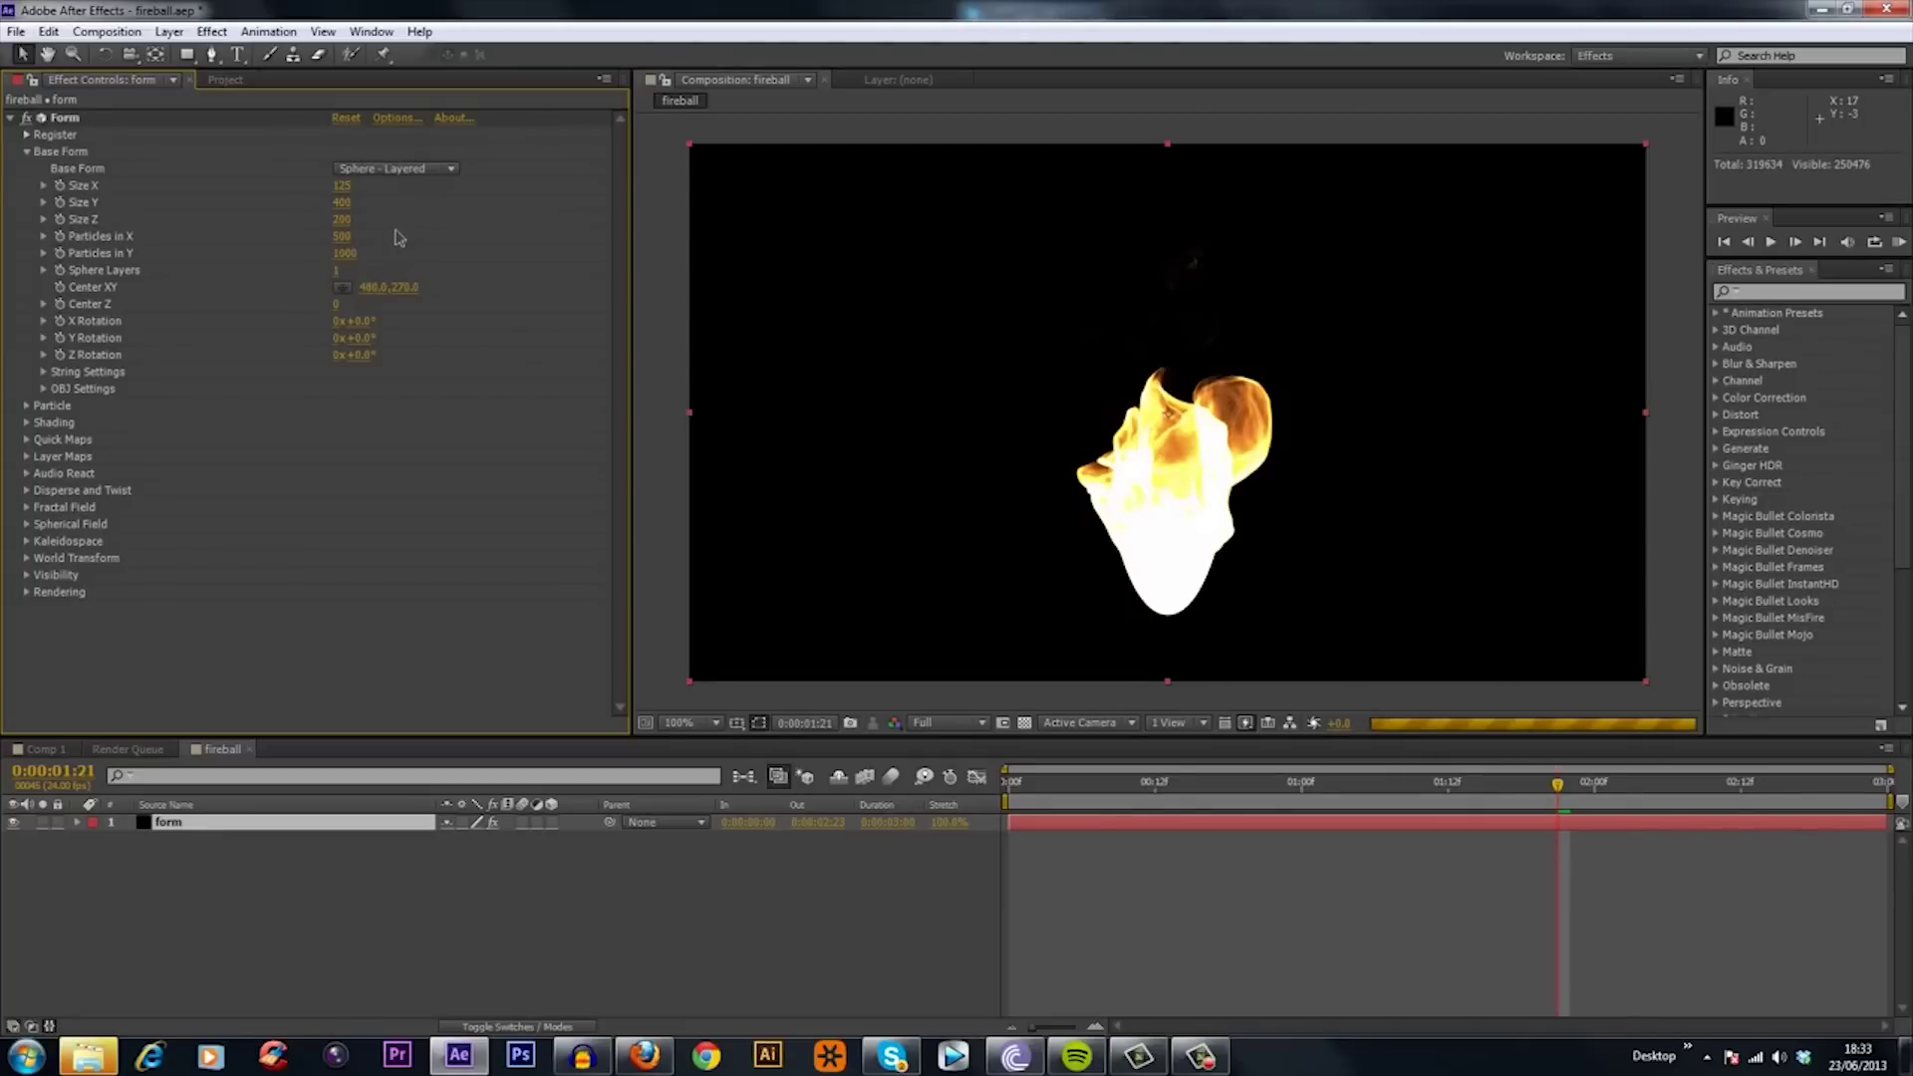
Lower particle opacity to 27 then 17 and check frames around 1:00.
click(28, 408)
click(342, 526)
key(Return)
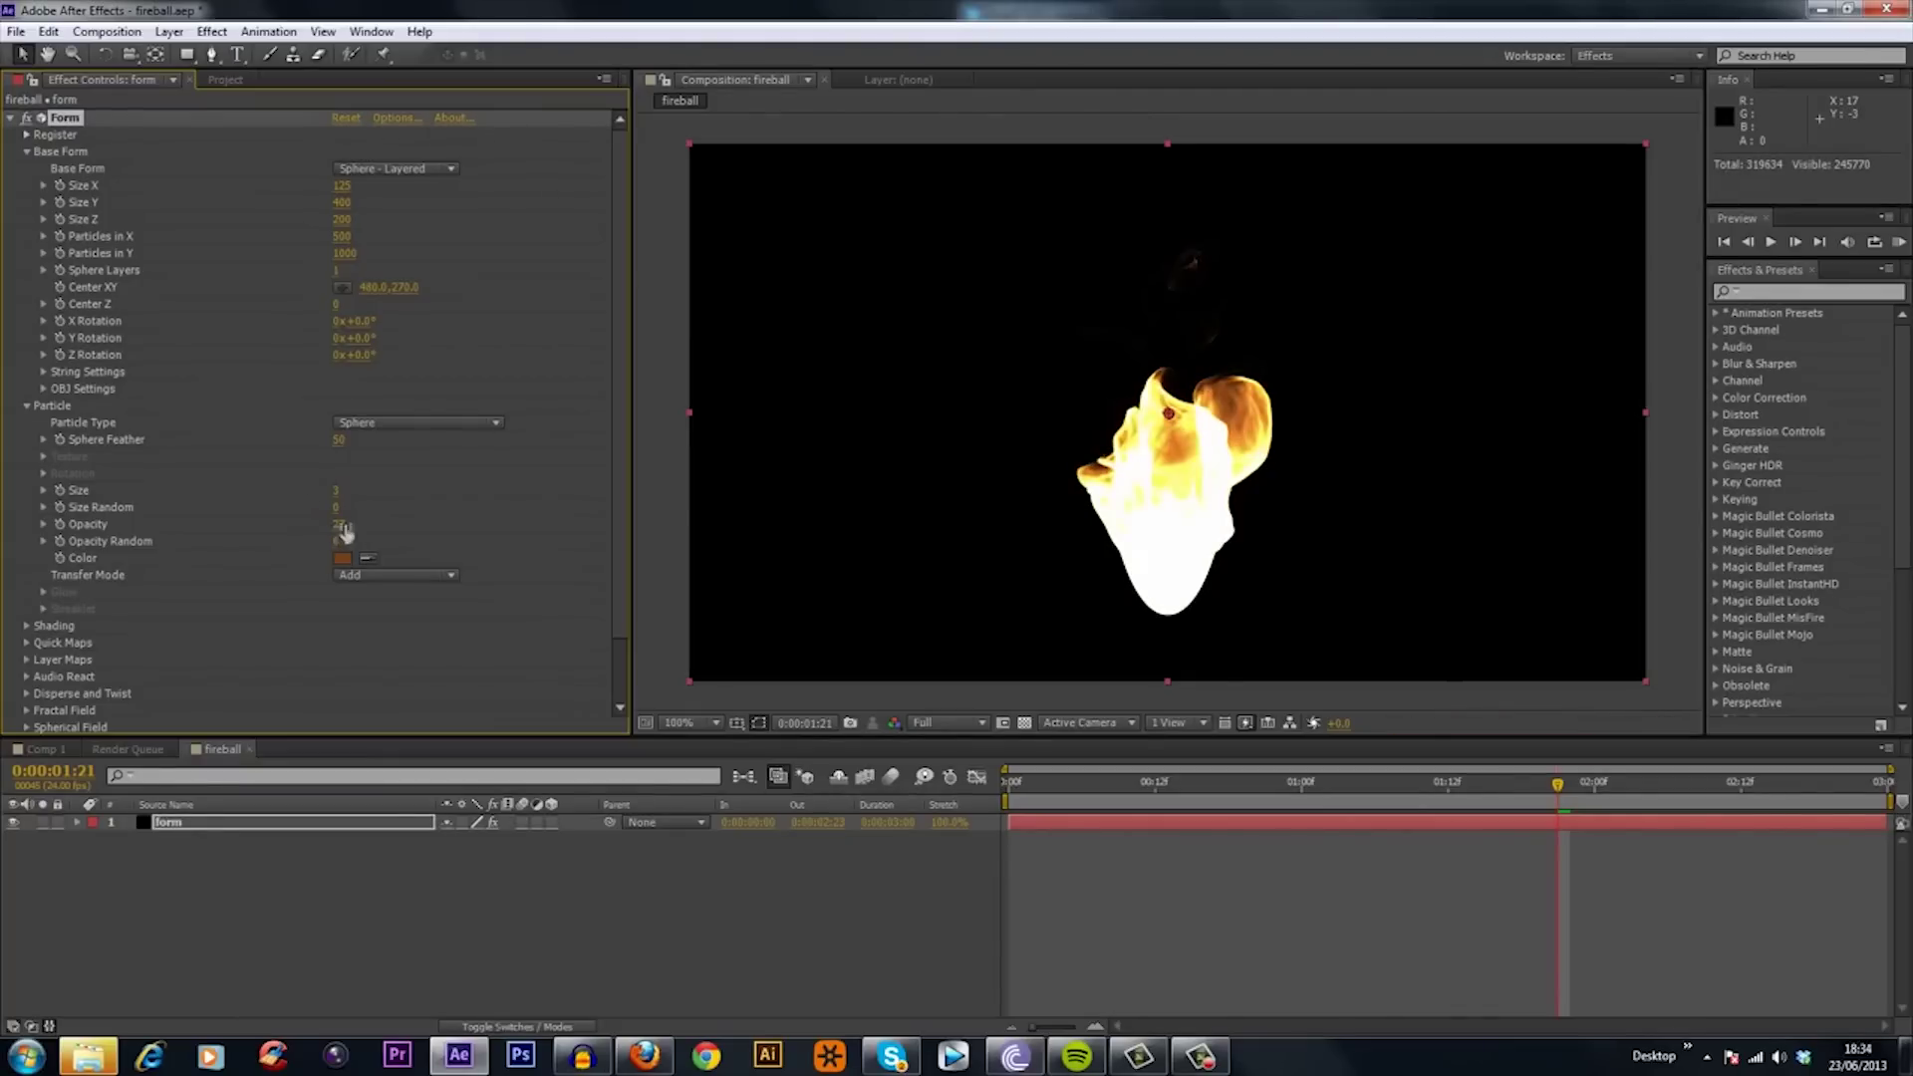
key(Return)
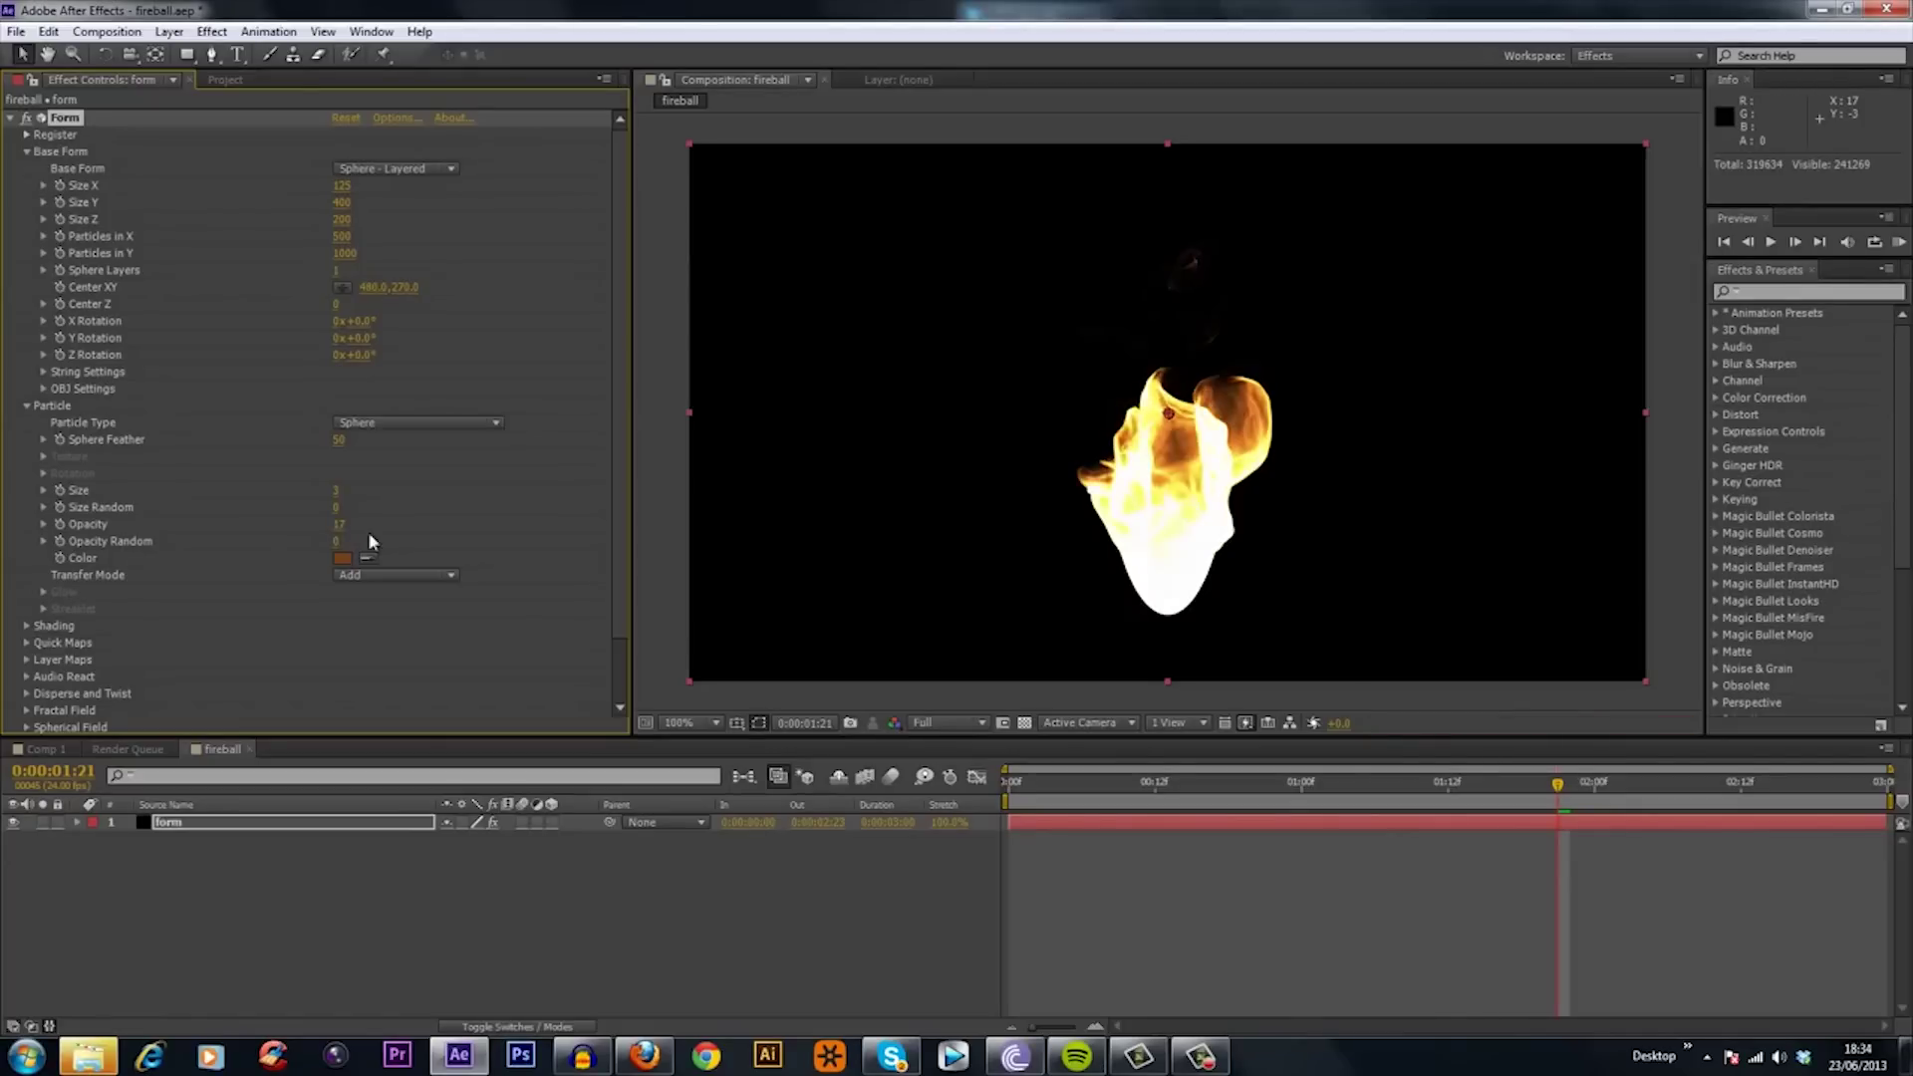
click(1473, 783)
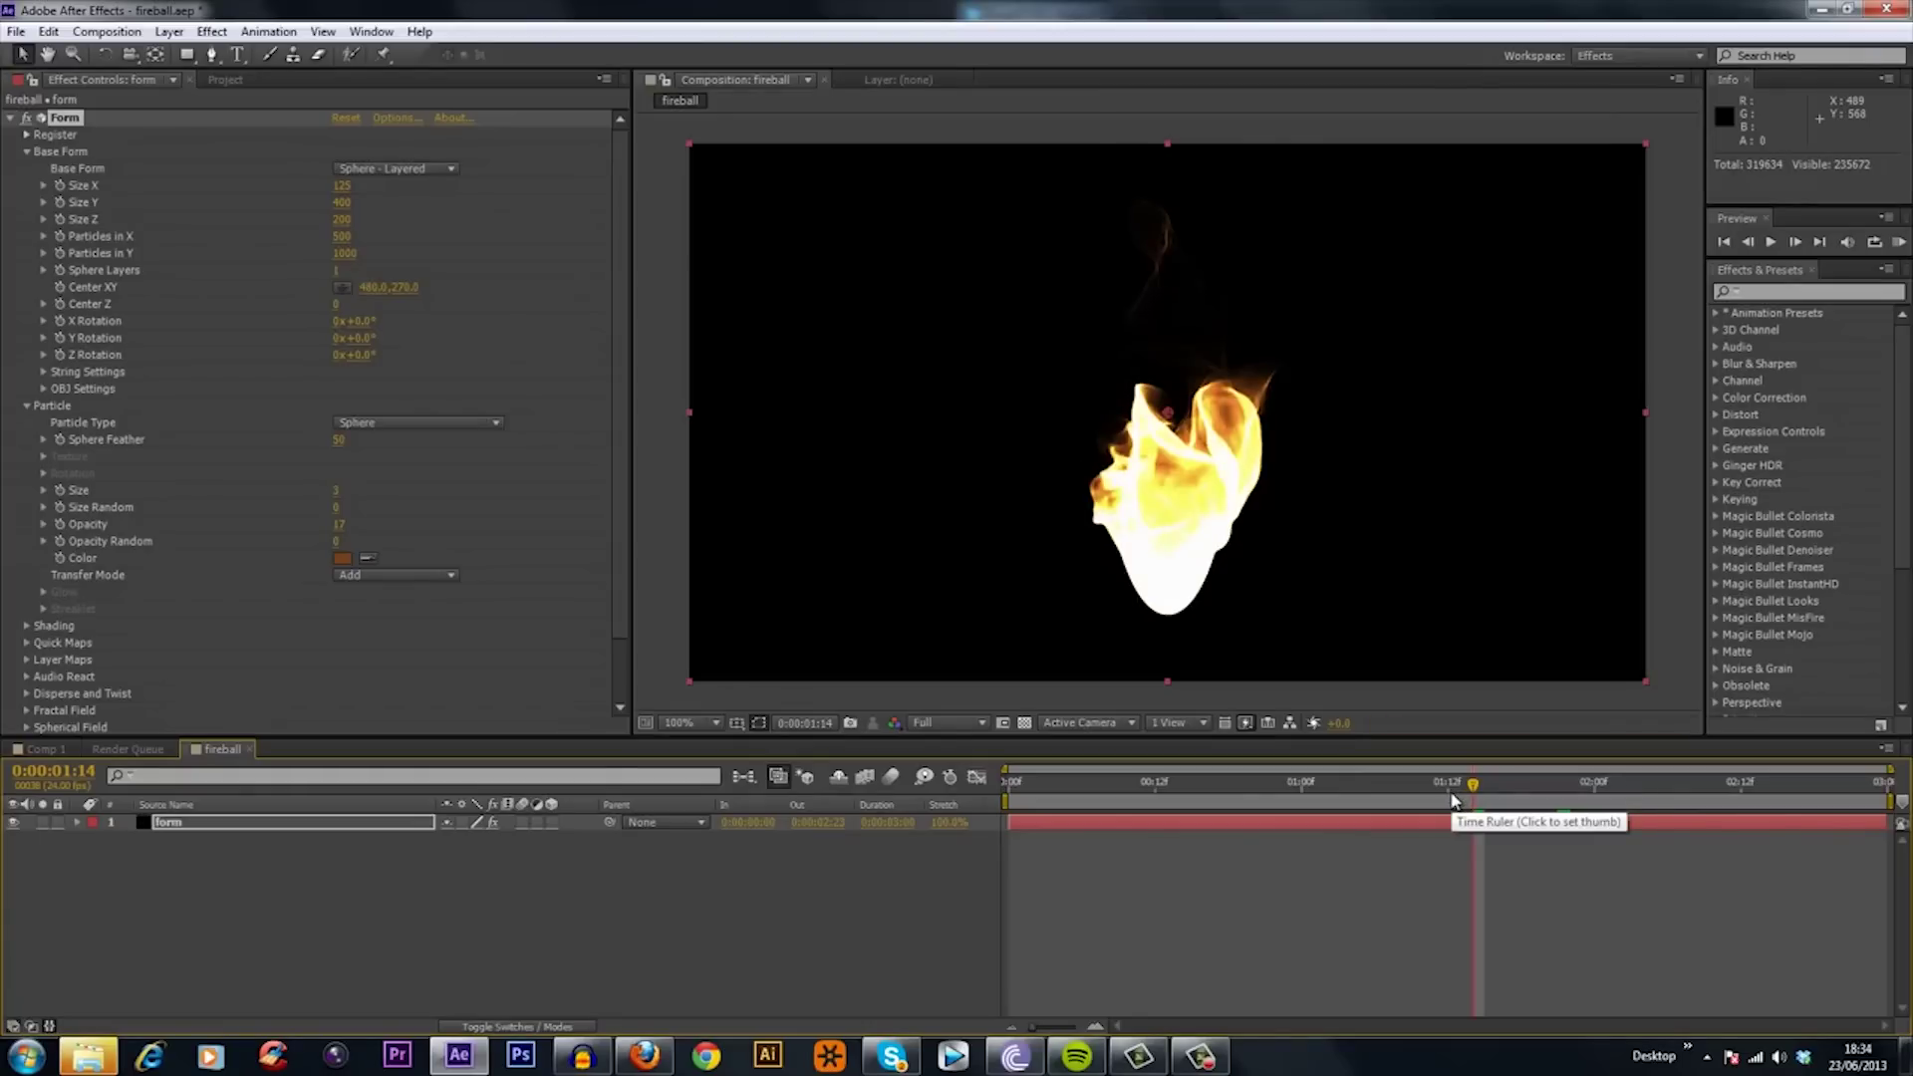
click(1301, 787)
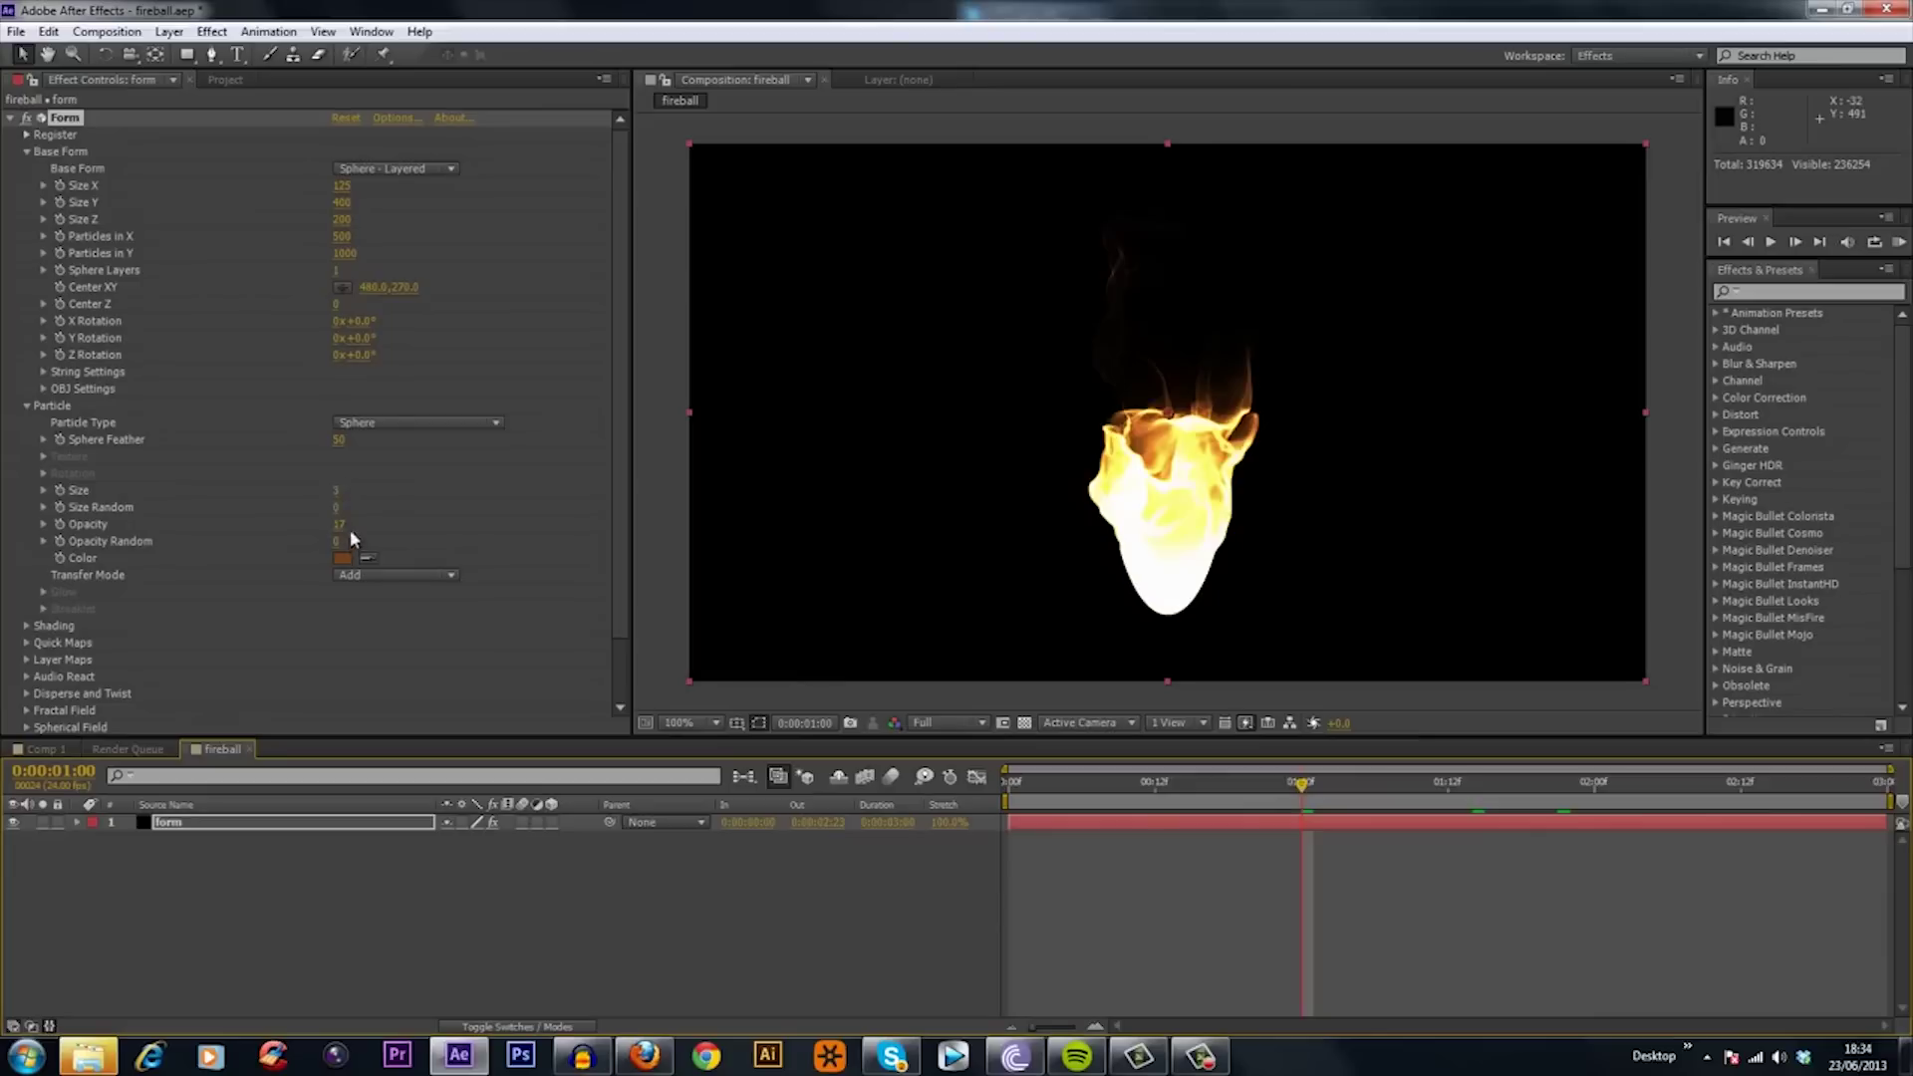
Change the particle colour to a darker brown, 5D3212.
click(343, 556)
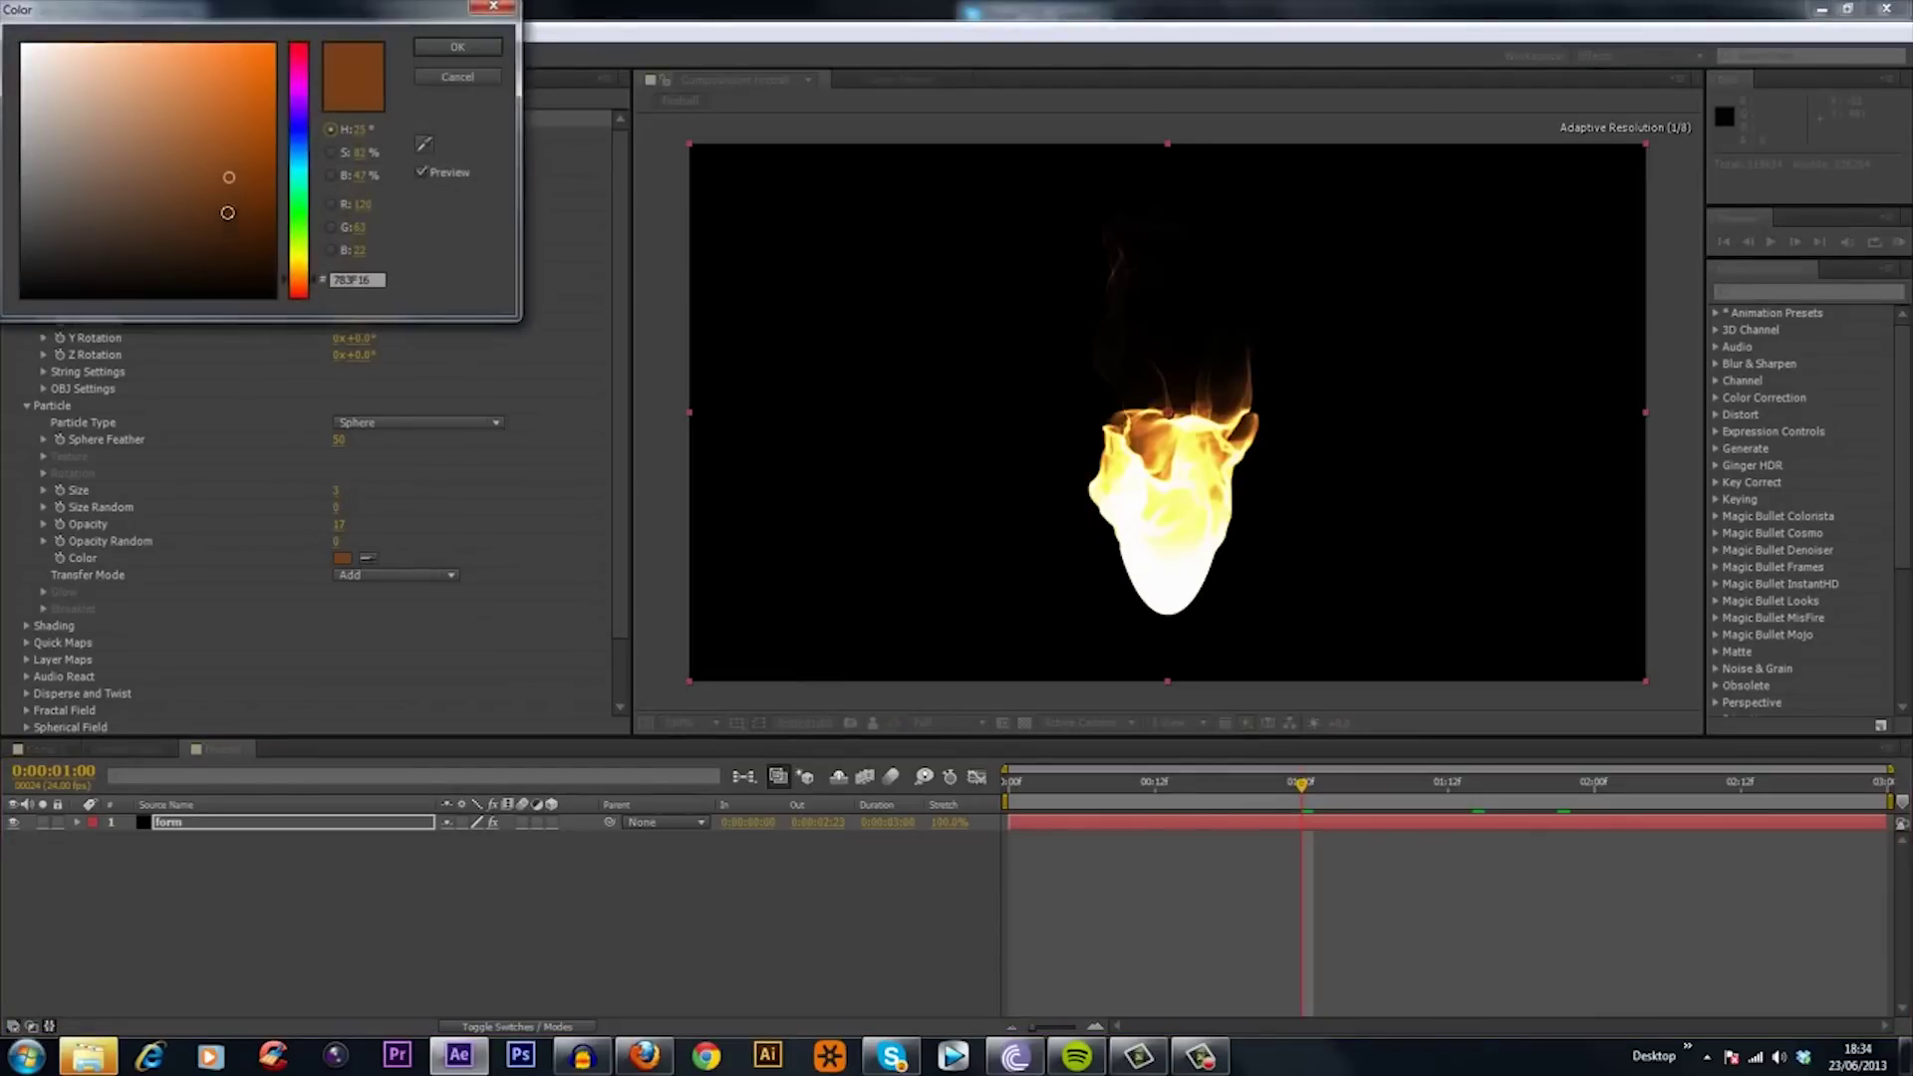
click(226, 204)
click(460, 48)
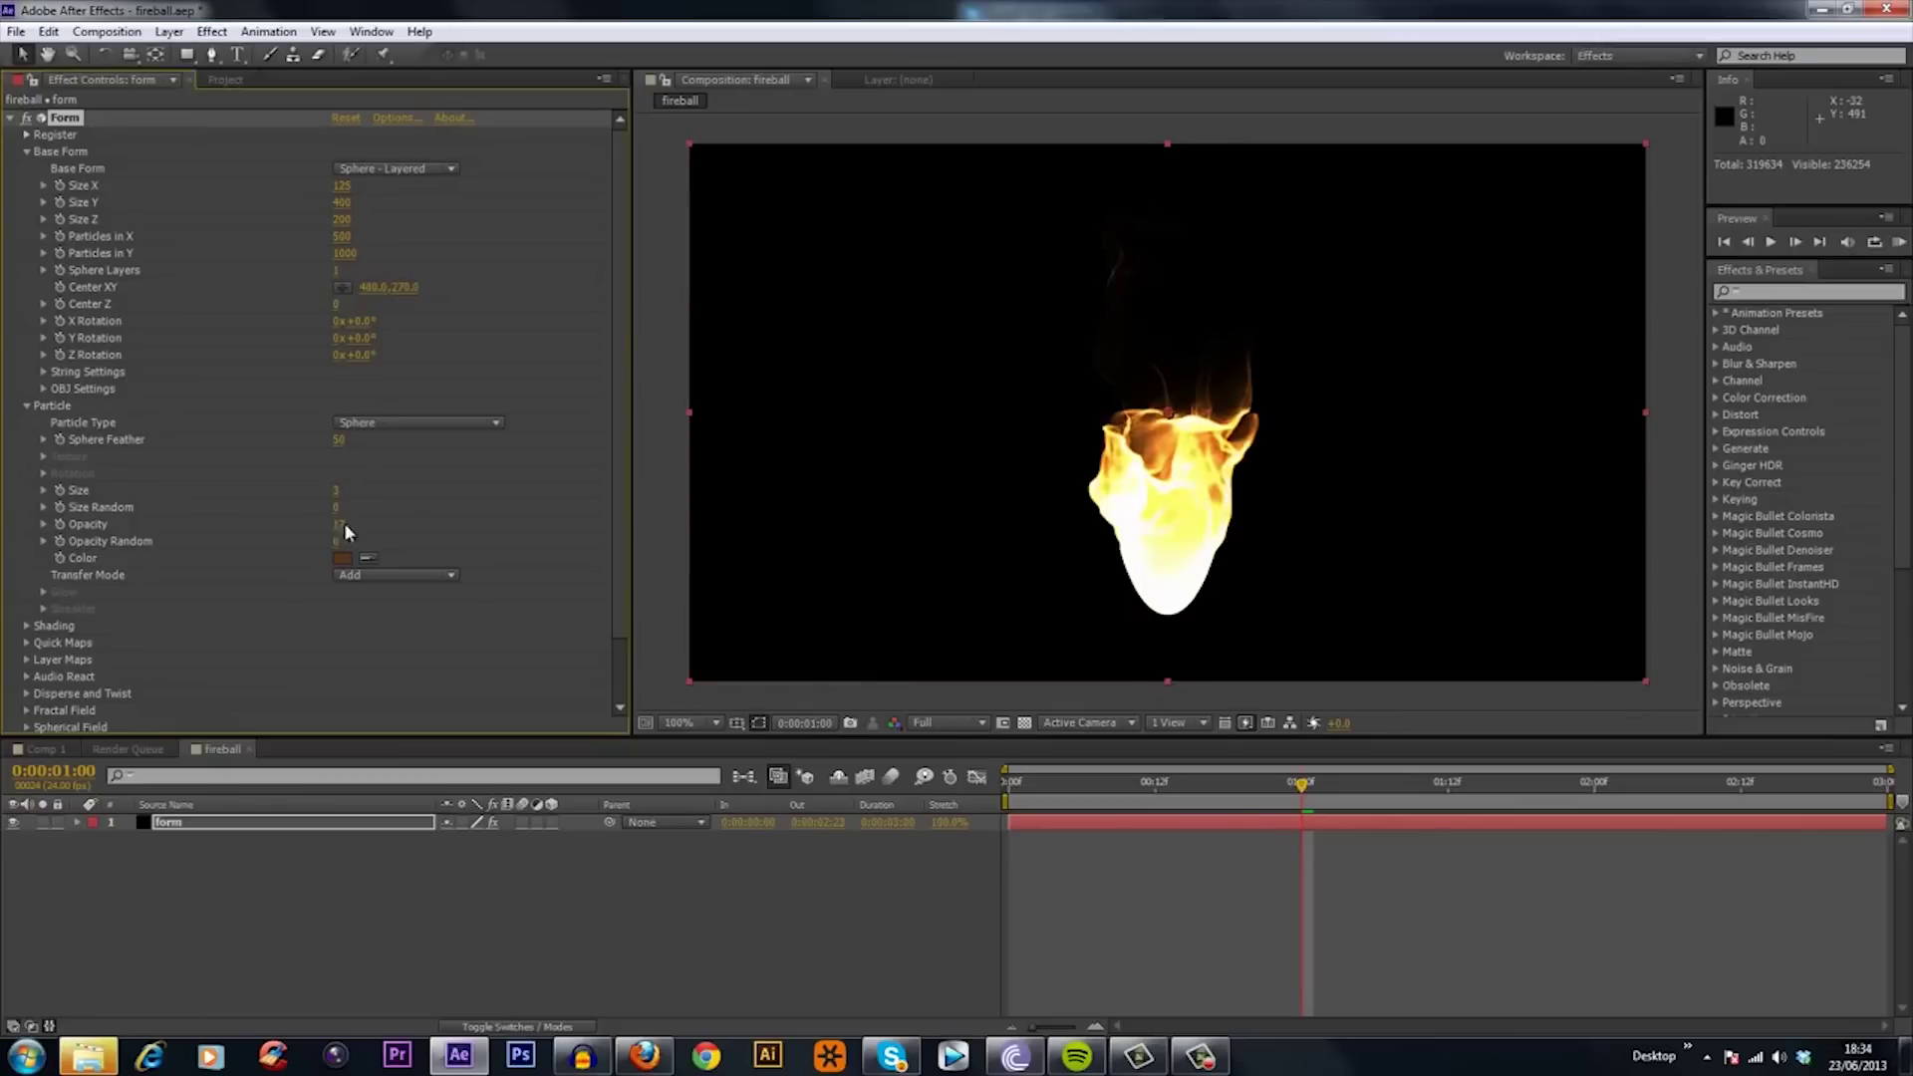
Lower particle opacity to 12 and check the flame at another frame.
click(338, 491)
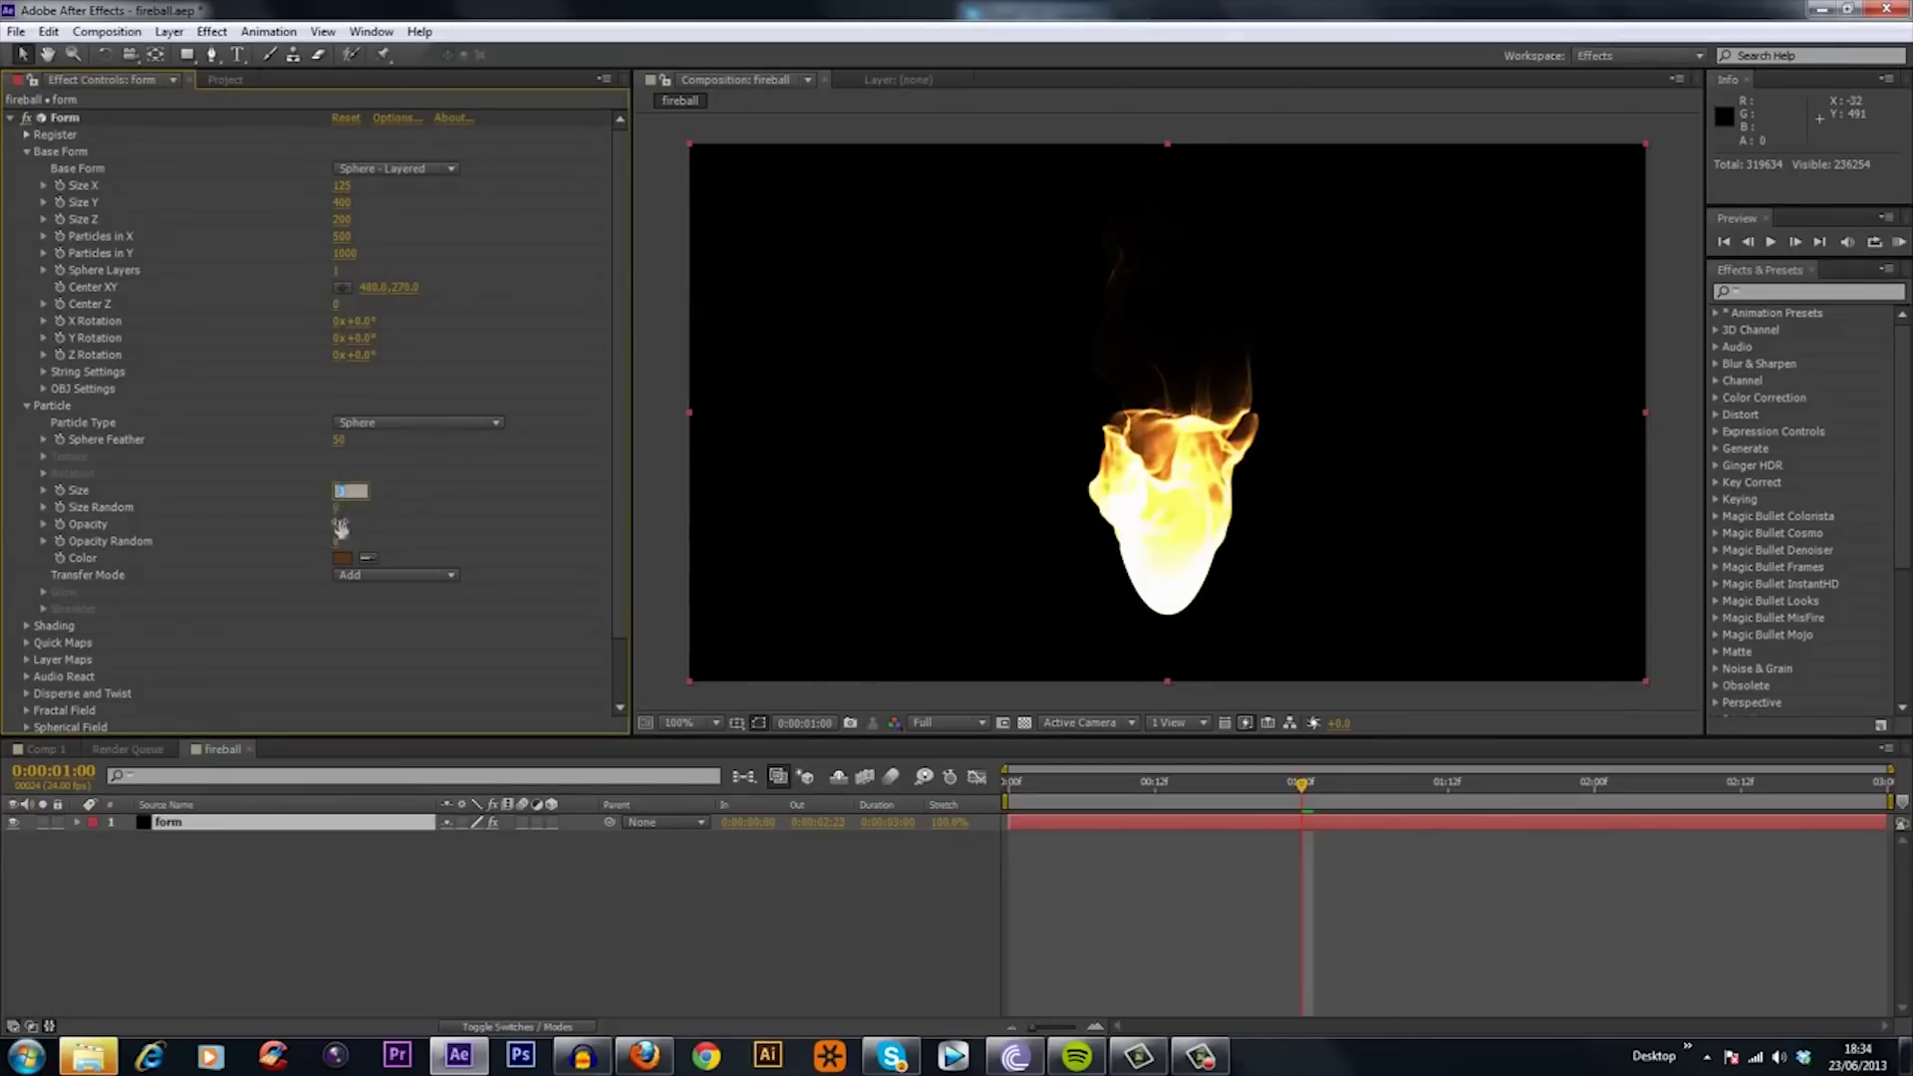
click(340, 525)
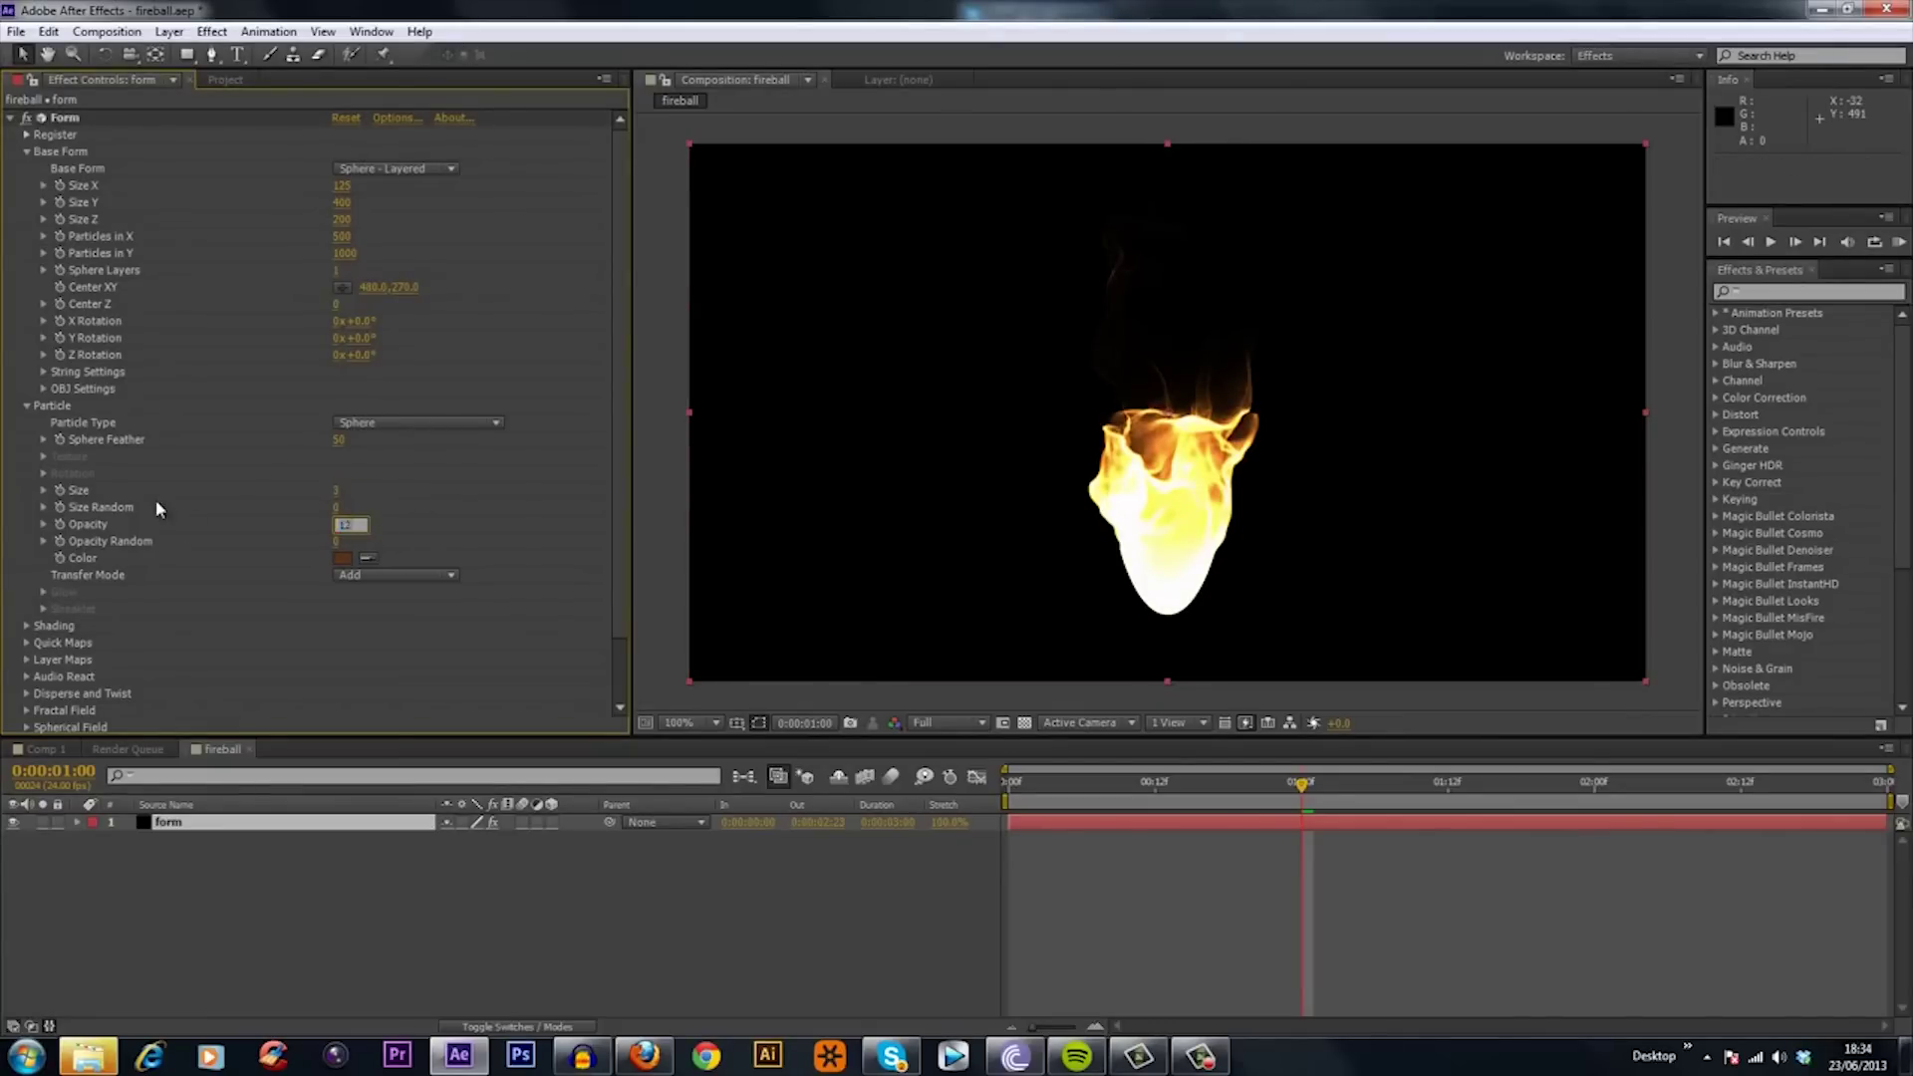
text(12)
key(Return)
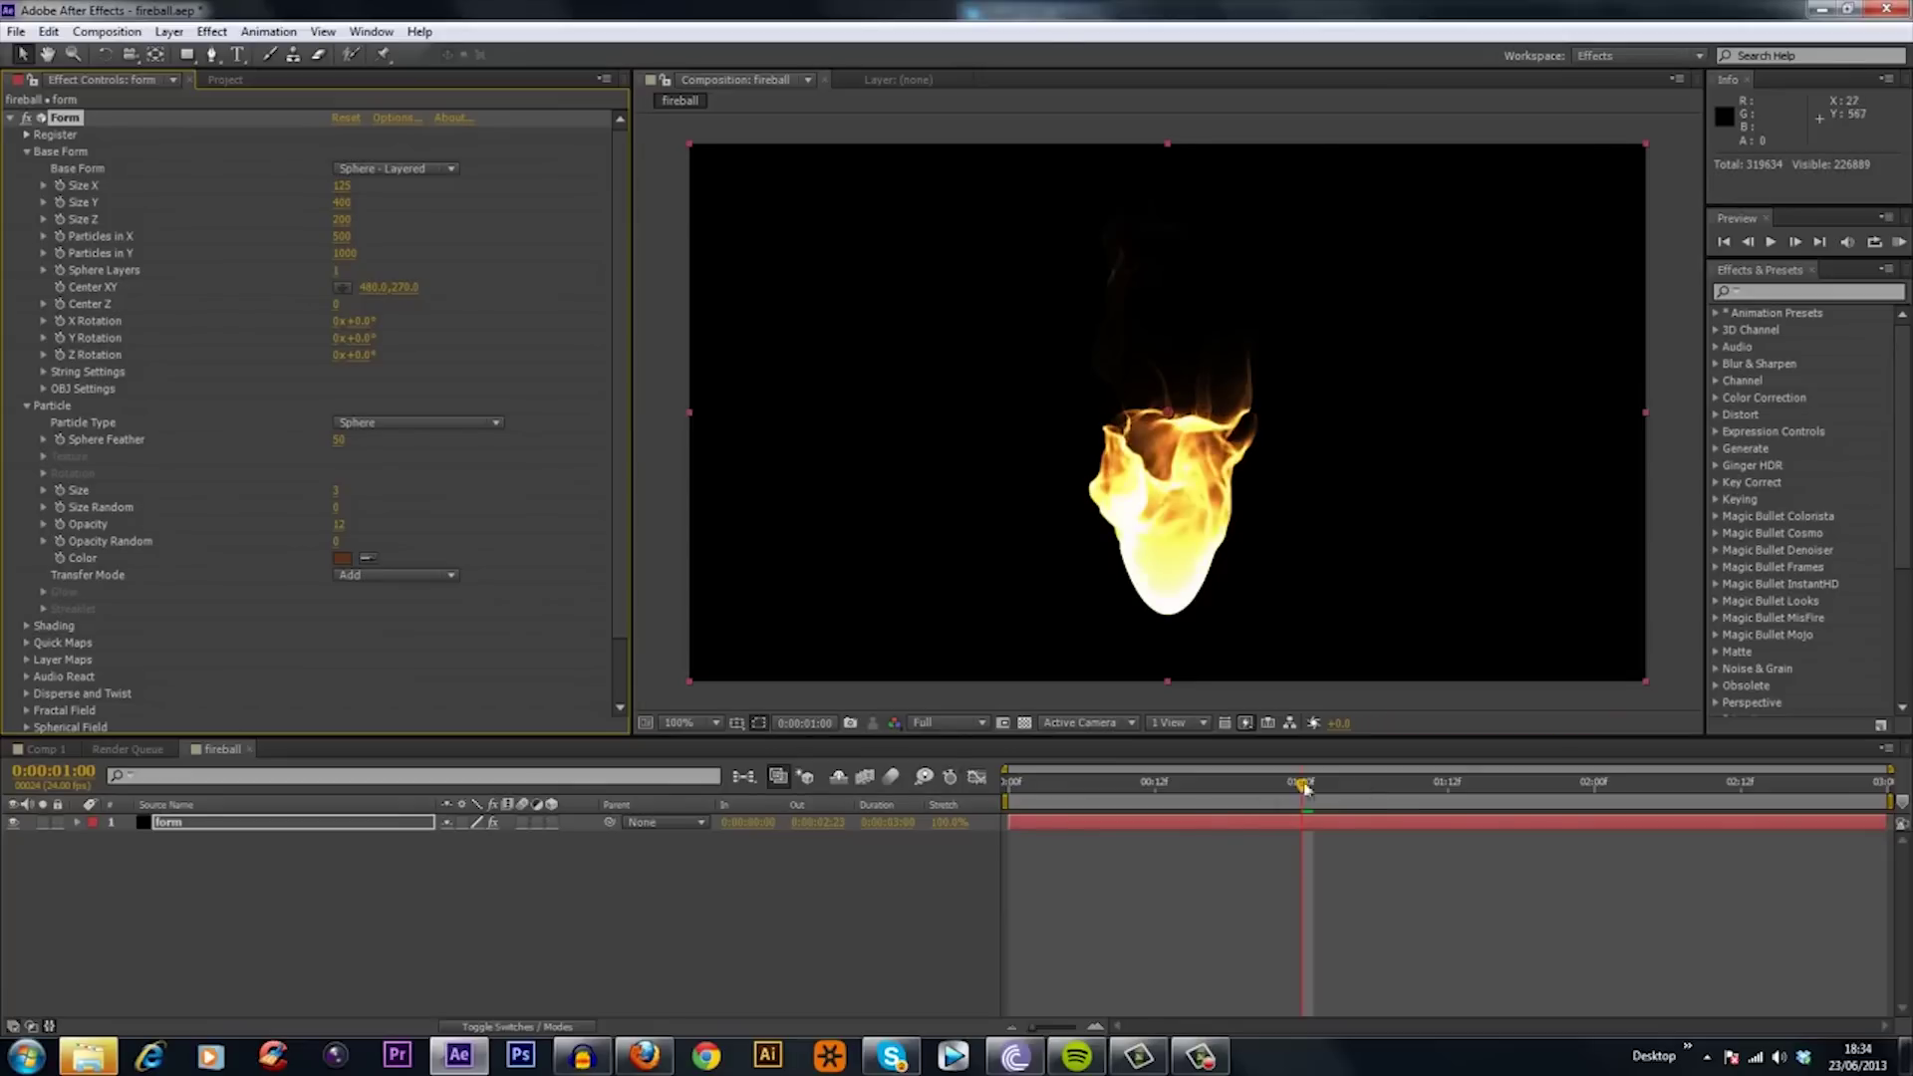
click(1376, 808)
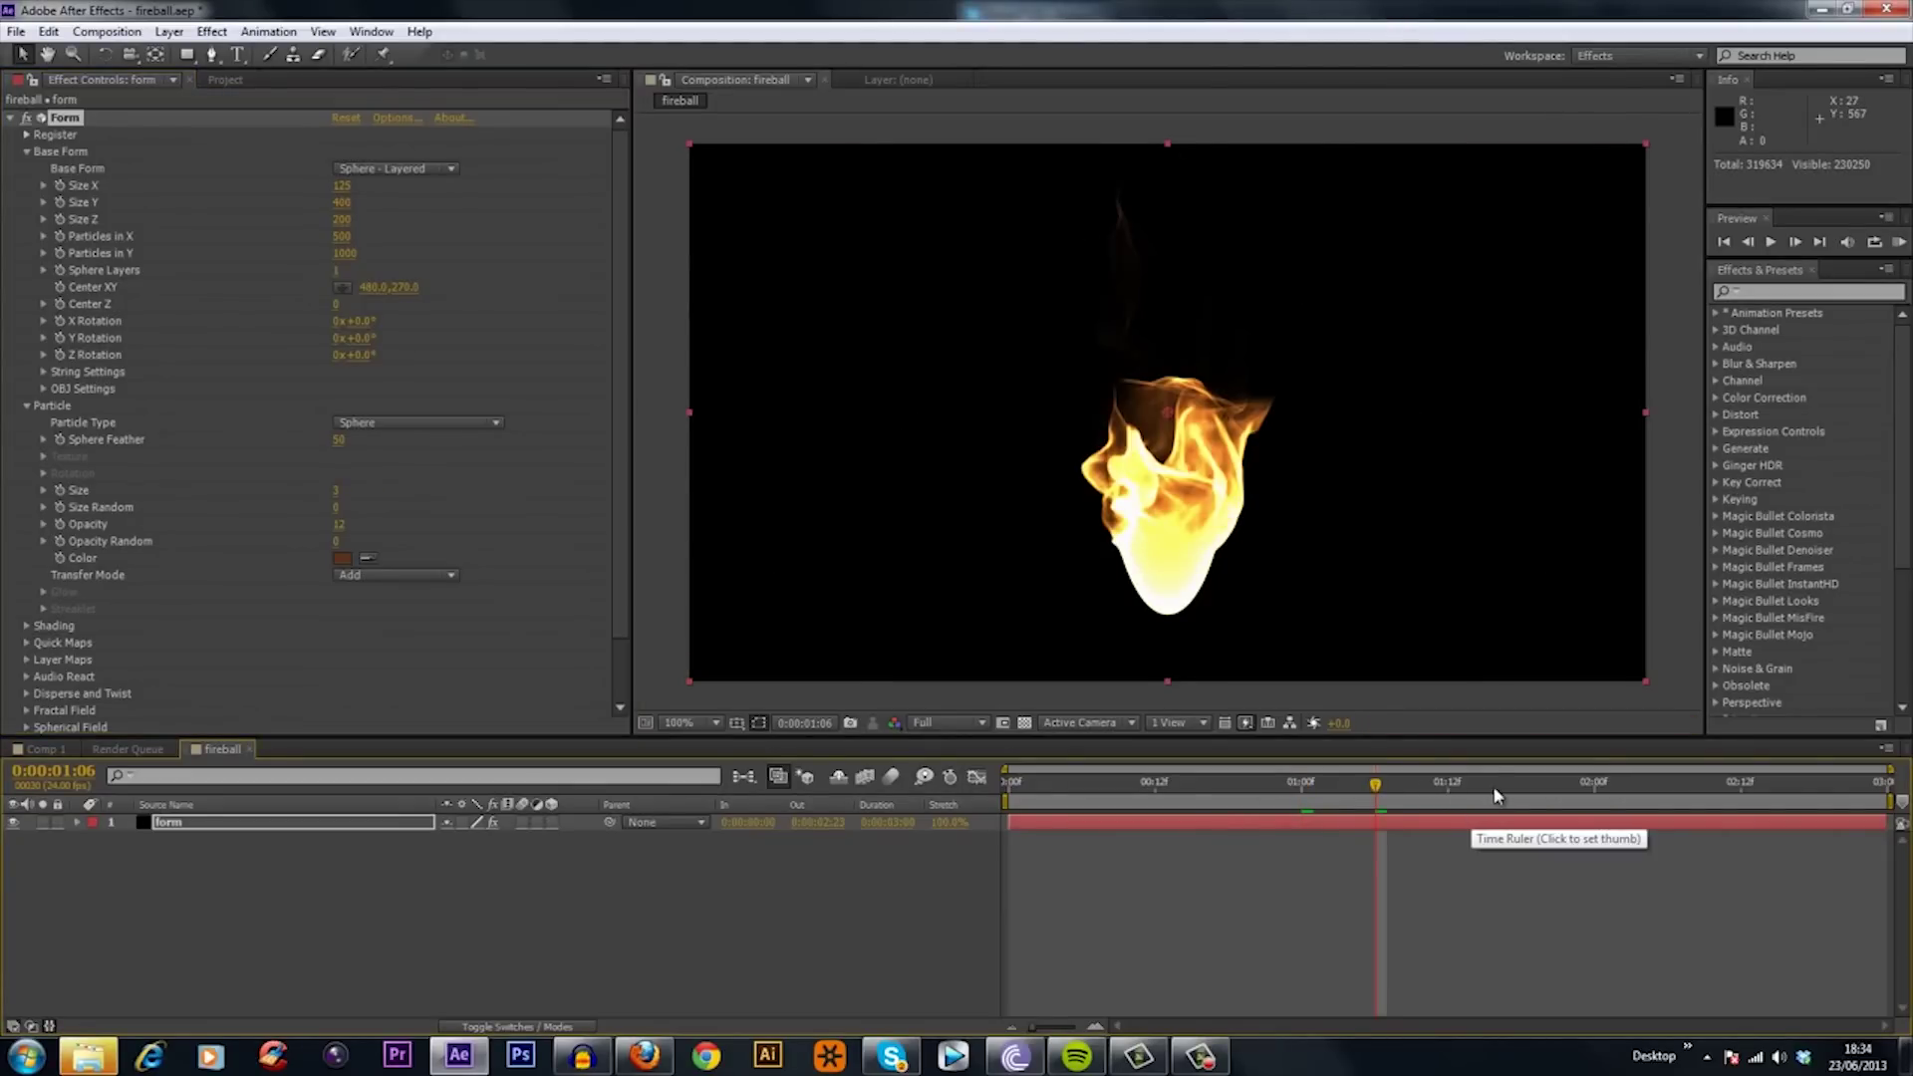
RAM-preview the fireball comp, compare against Comp 1 and return to the fireball comp.
click(1497, 789)
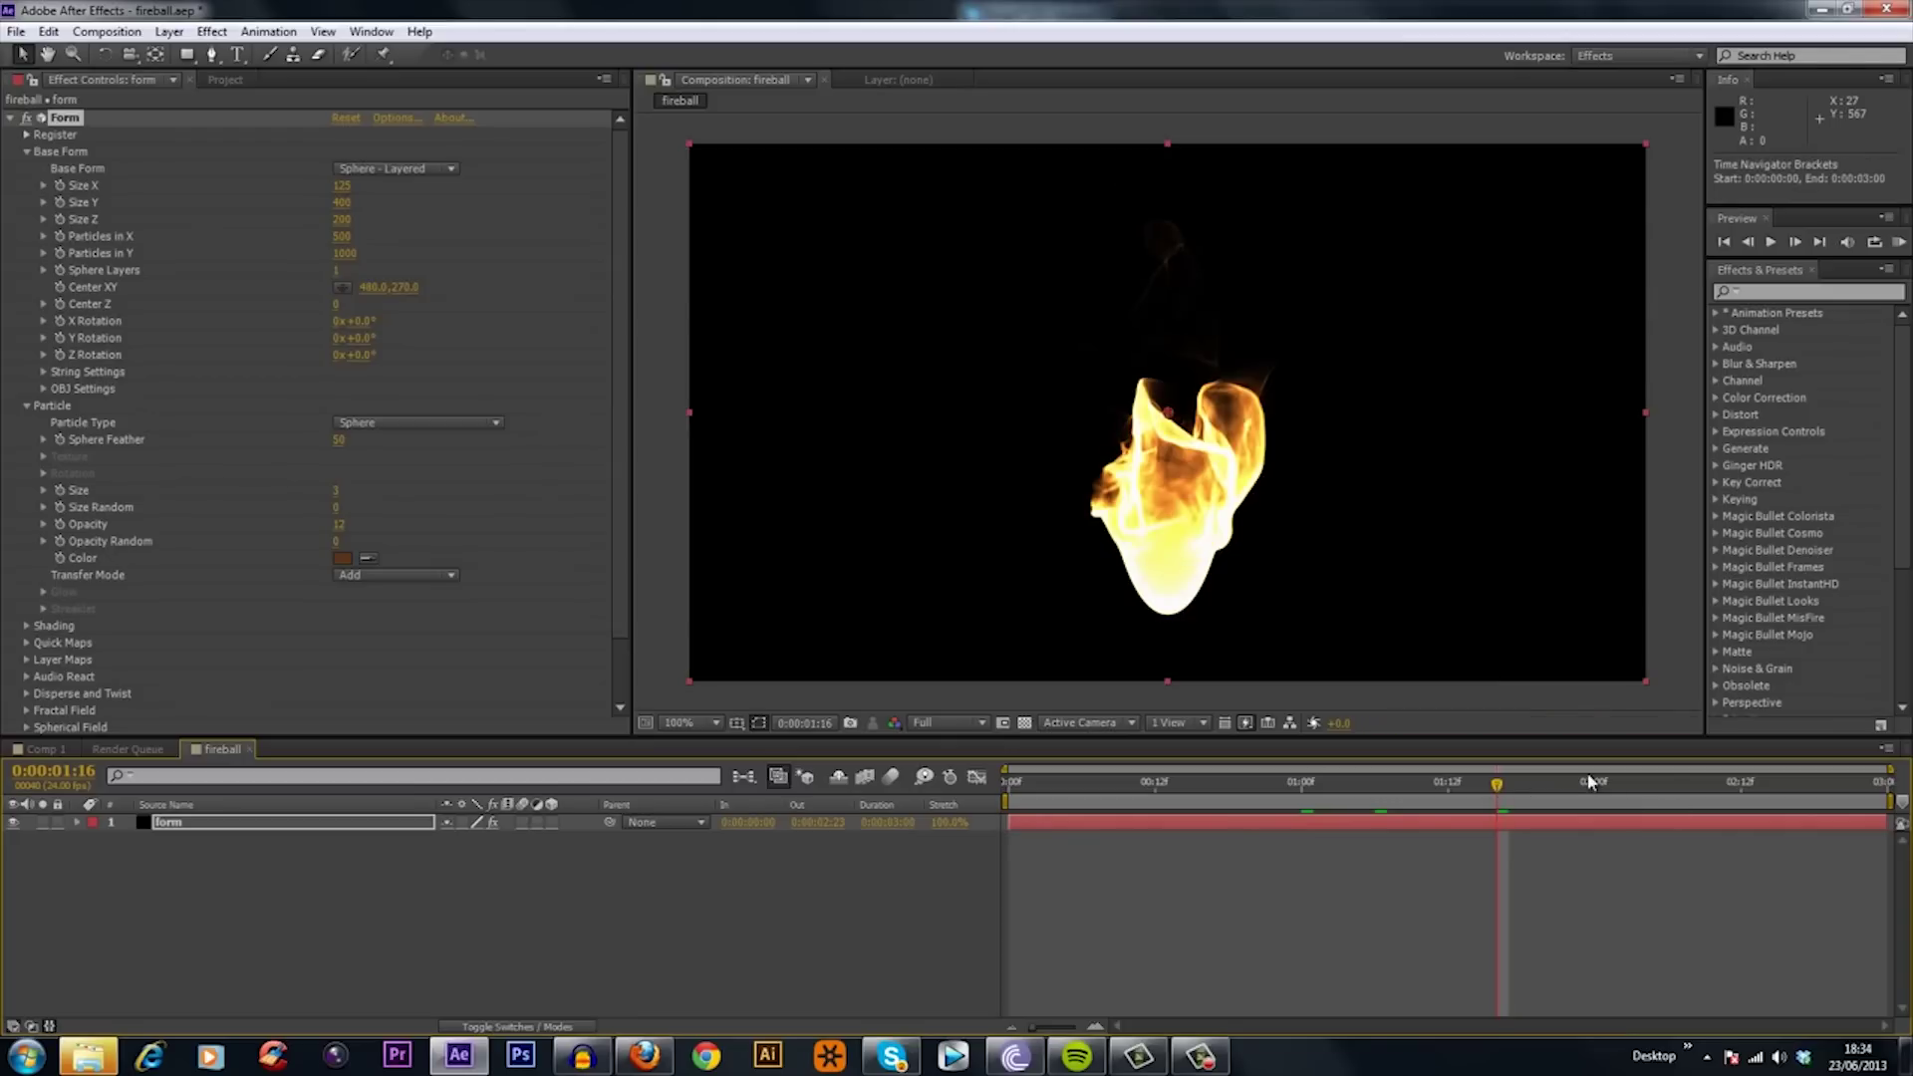
click(1899, 241)
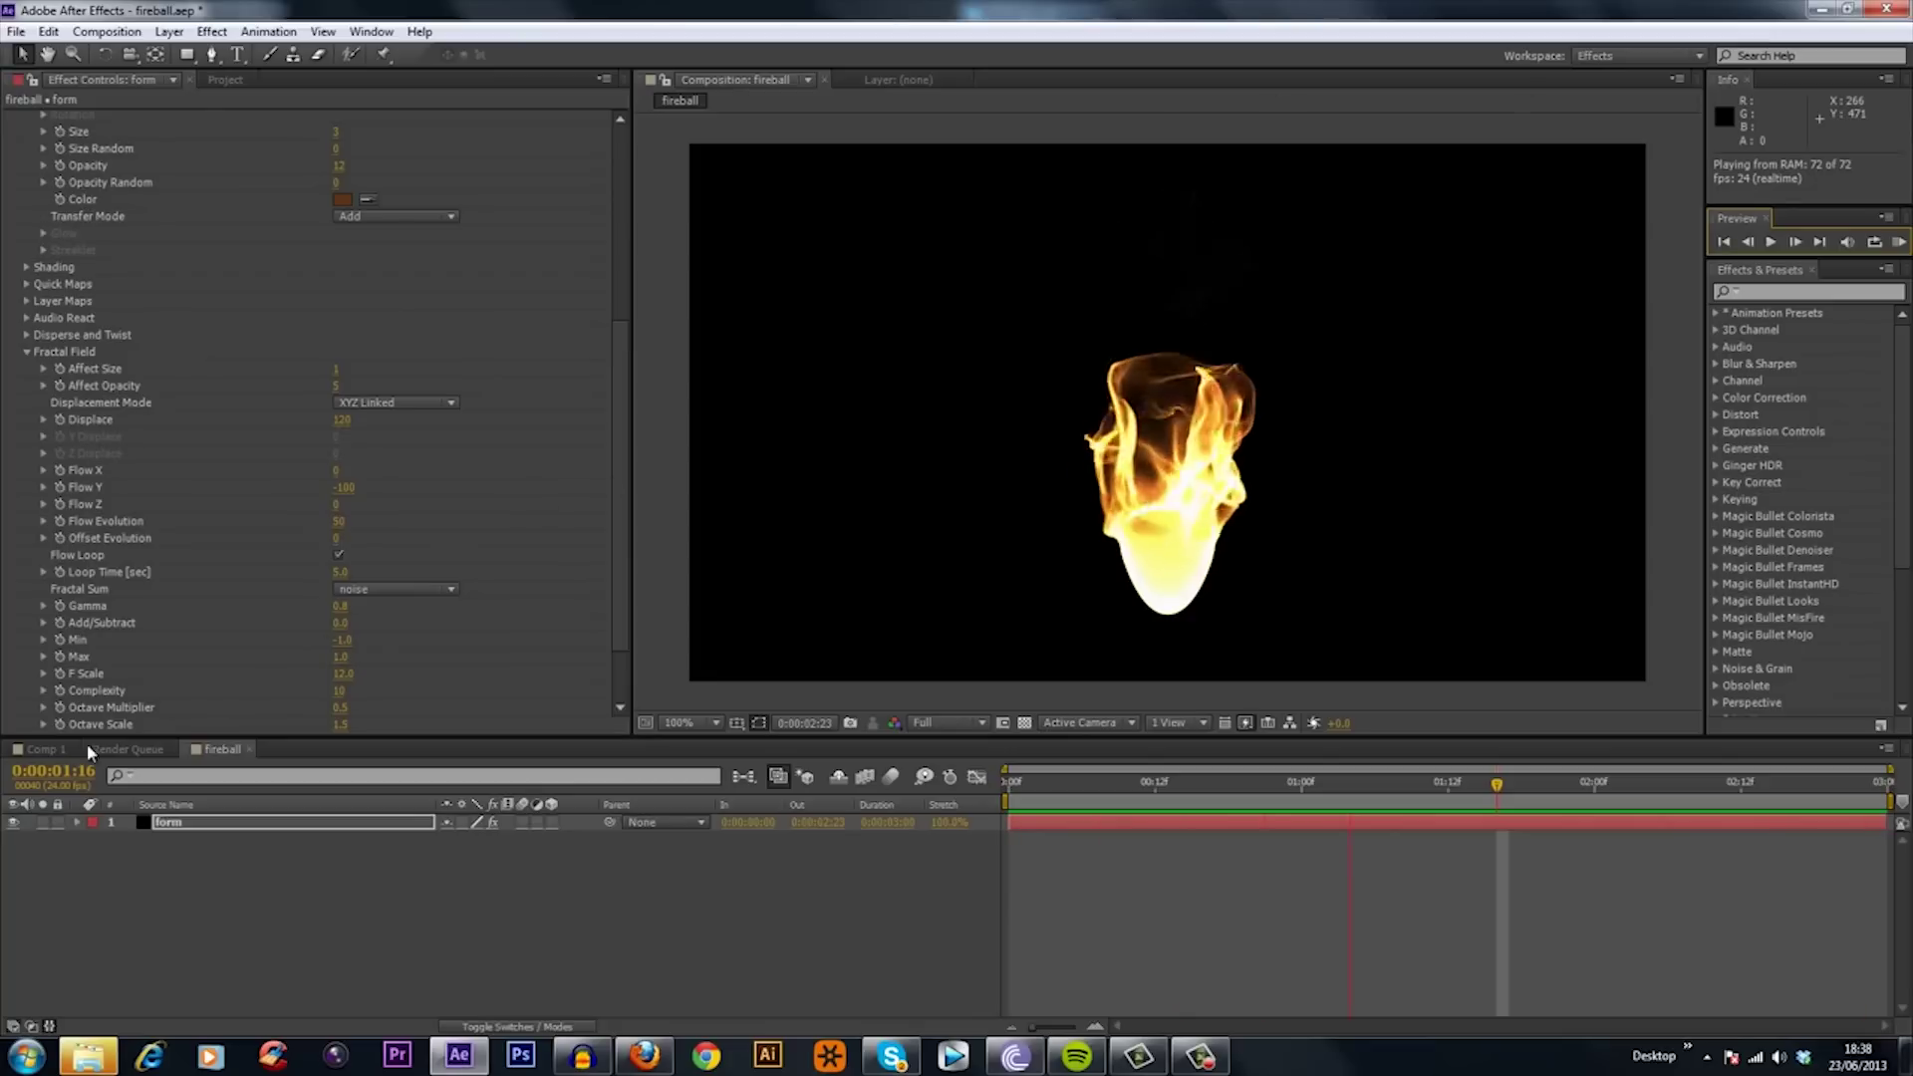
click(59, 742)
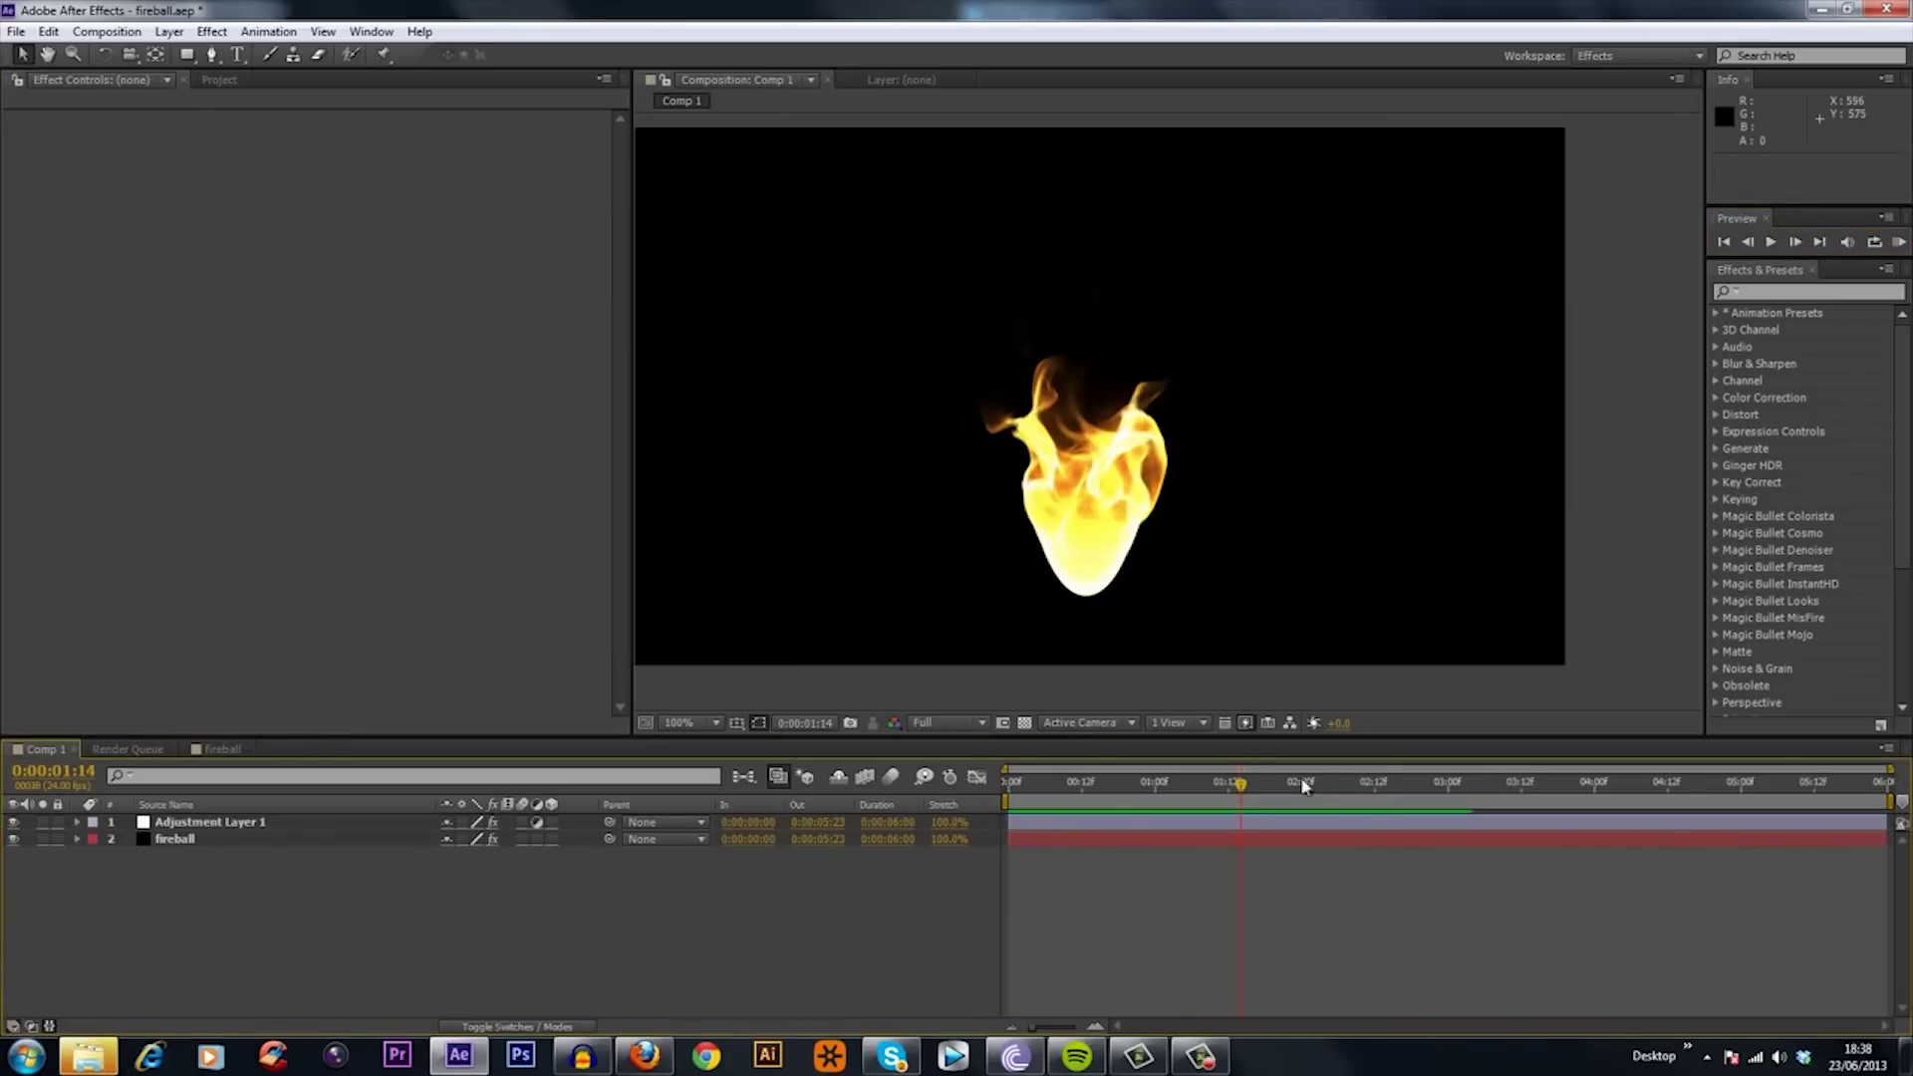
mouse_move(1316, 778)
mouse_down()
mouse_move(1358, 795)
mouse_move(1306, 791)
mouse_move(1352, 811)
mouse_up()
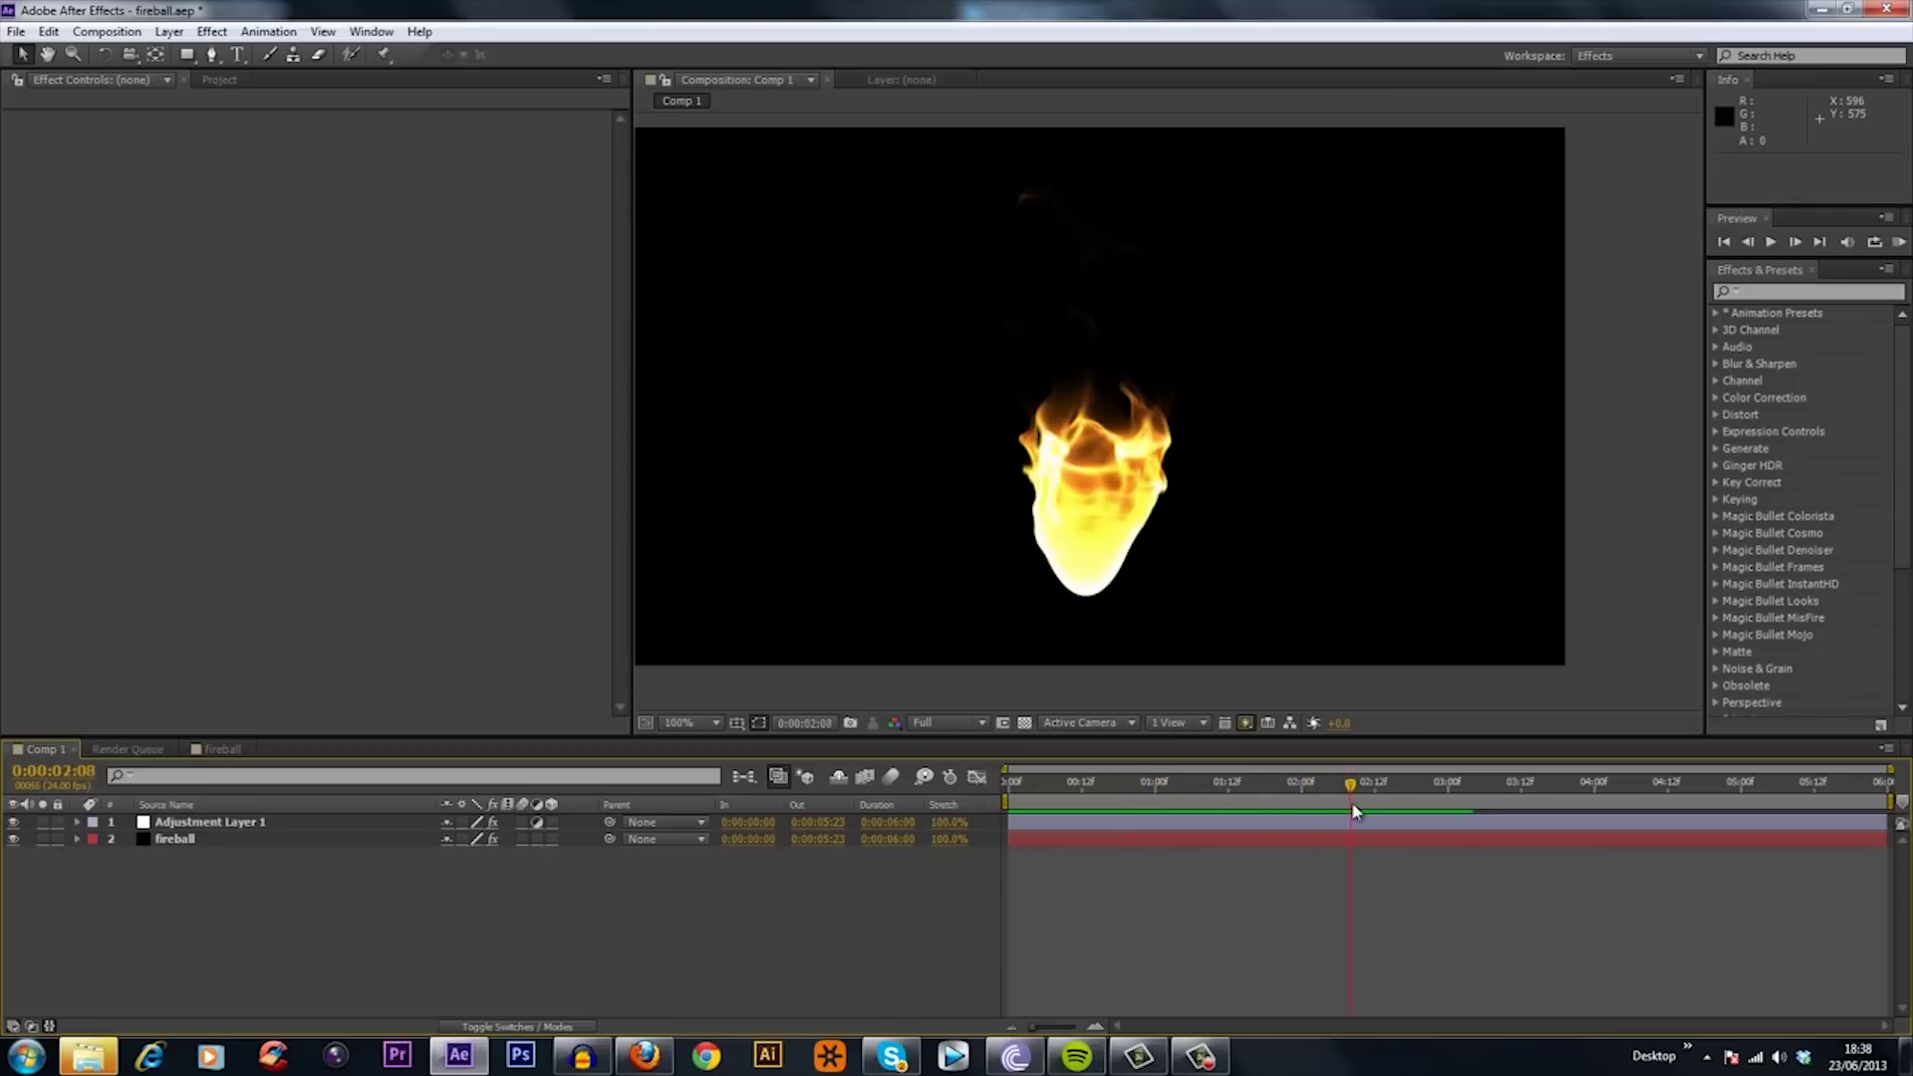
click(221, 749)
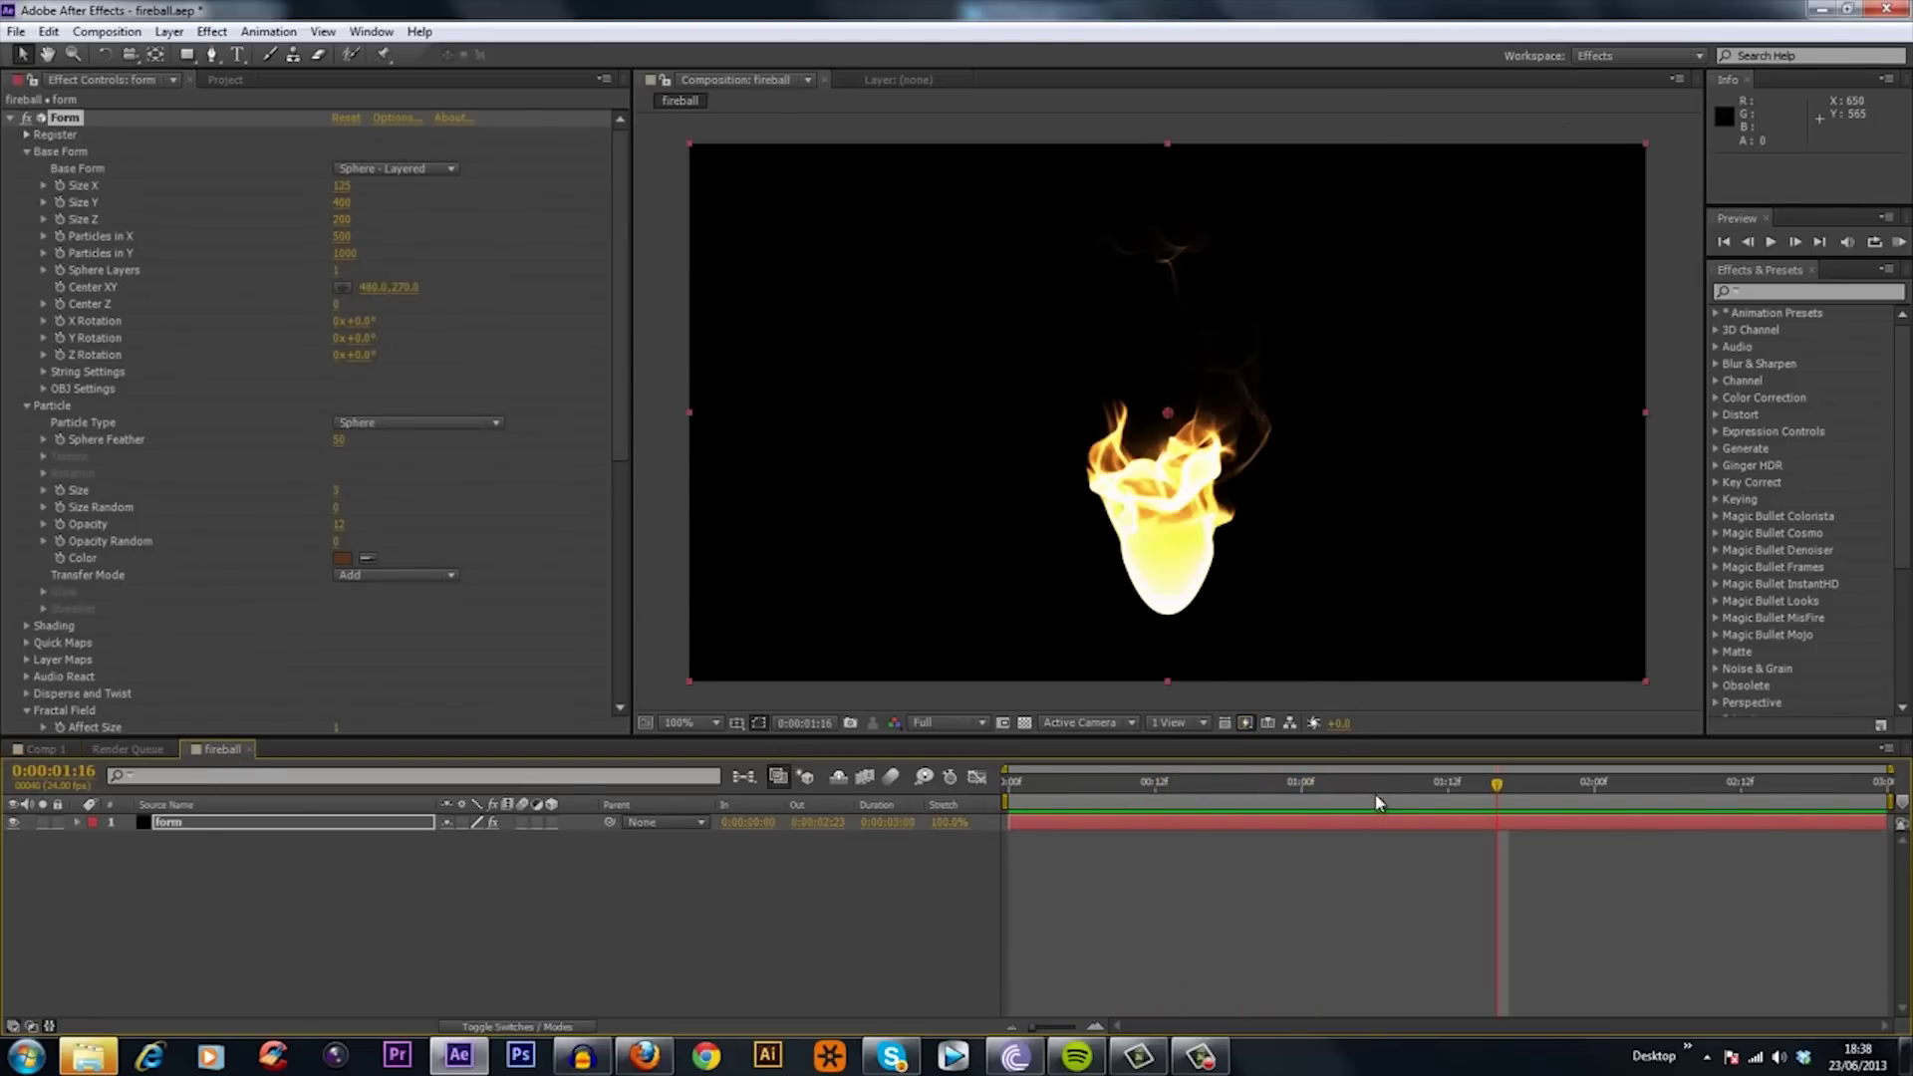